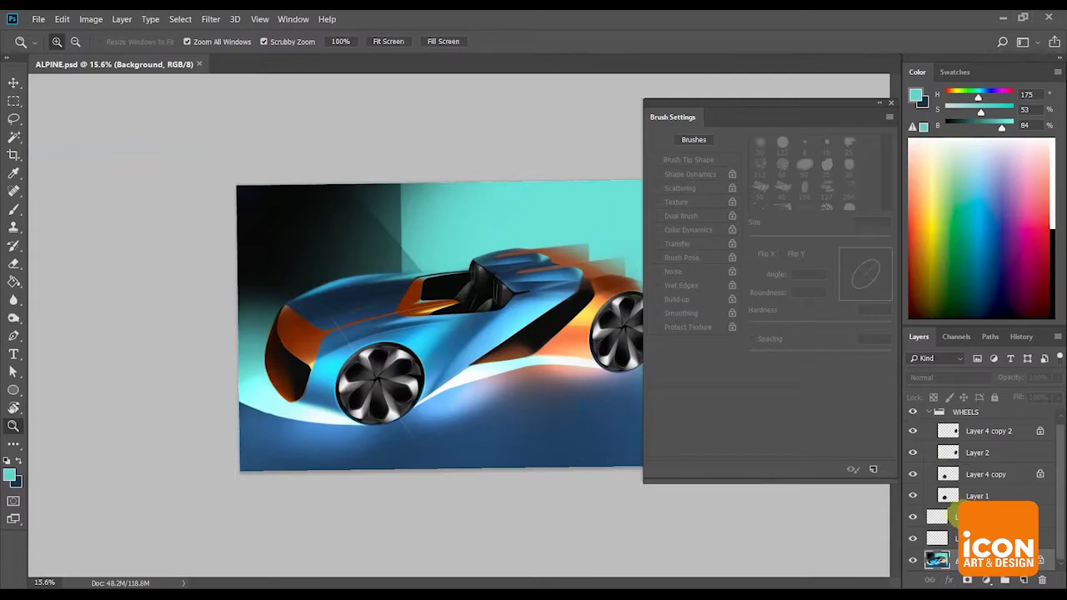
# On a new layer, trace a Pen tool path about 275 by 560 px along the orange nose panel's edge beside the front wheel.
pyautogui.click(1024, 581)
pyautogui.moveTo(282, 389); pyautogui.dragTo(324, 391)
pyautogui.moveTo(279, 316); pyautogui.dragTo(317, 383)
pyautogui.moveTo(325, 335); pyautogui.dragTo(356, 331)
pyautogui.click(13, 335)
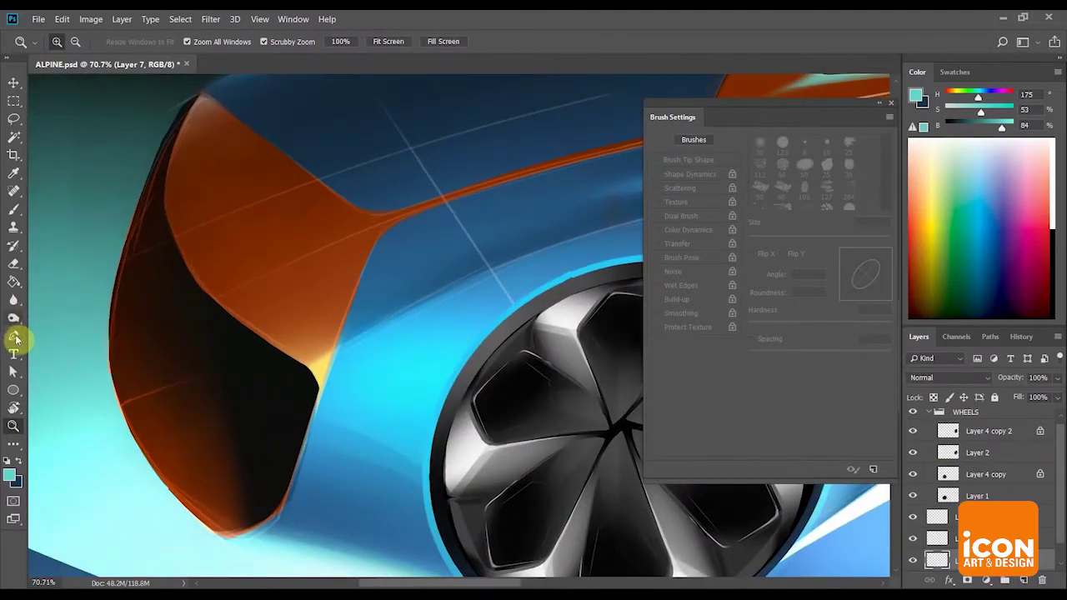
pyautogui.click(393, 224)
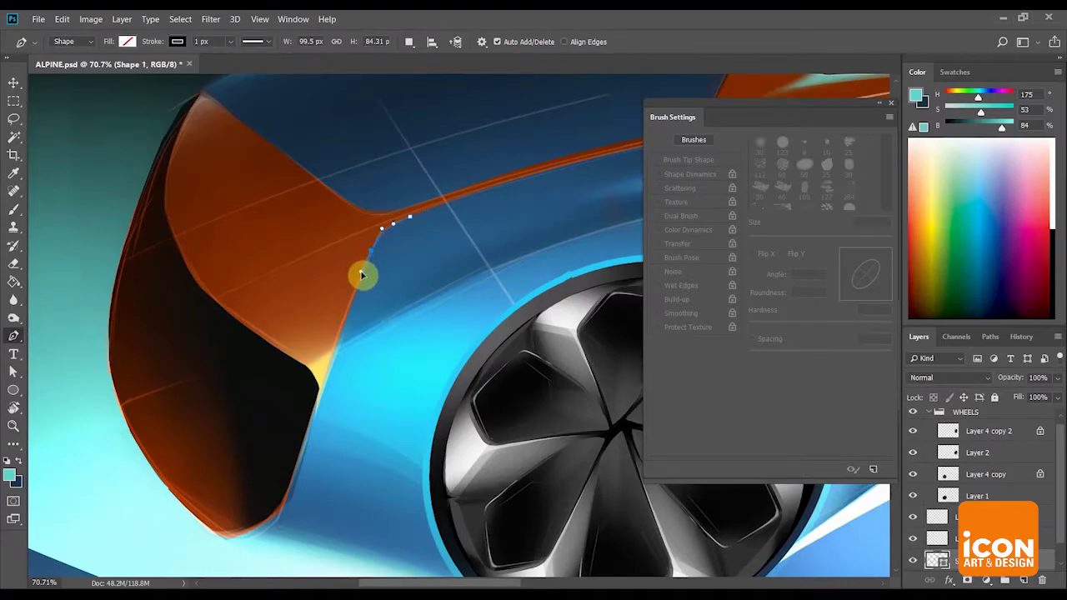
pyautogui.click(360, 271)
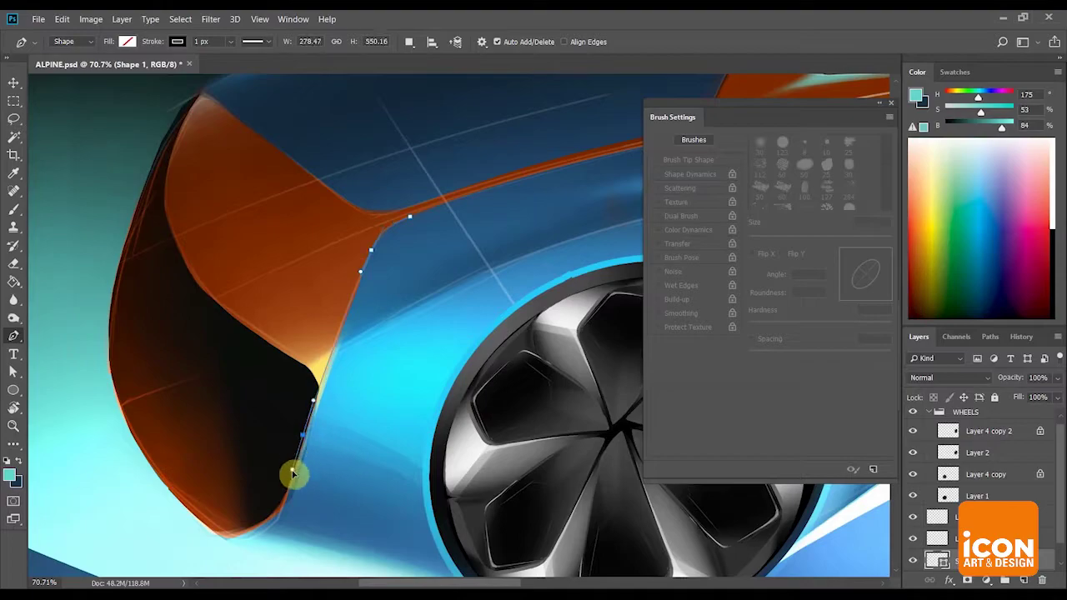
pyautogui.moveTo(306, 442); pyautogui.dragTo(289, 495)
pyautogui.click(287, 500)
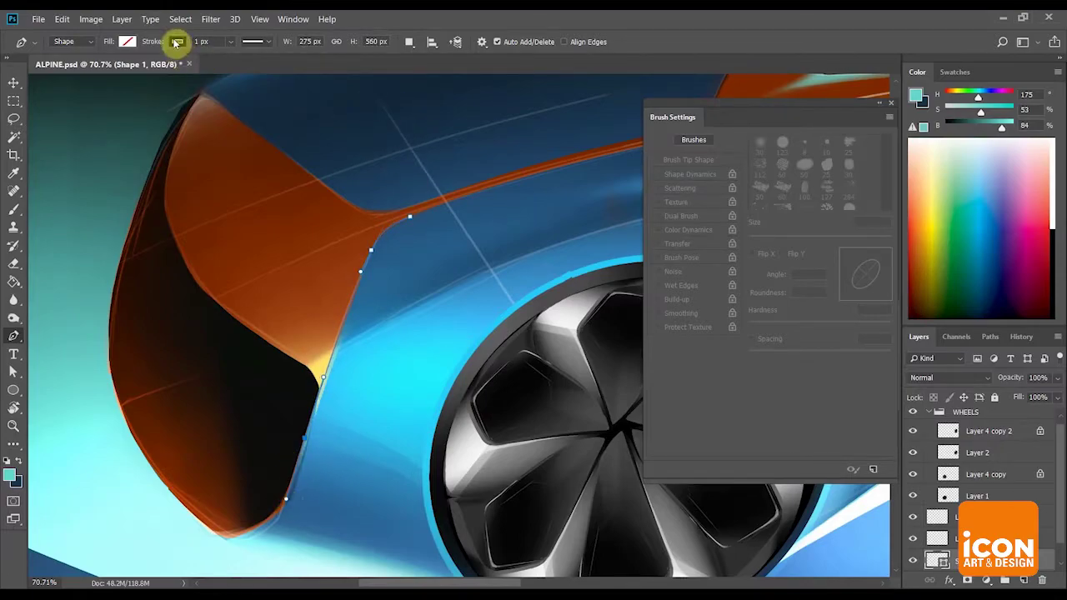
# Set the traced line's stroke width to 18 px and rasterize it by merging it with an empty layer.
pyautogui.click(200, 41)
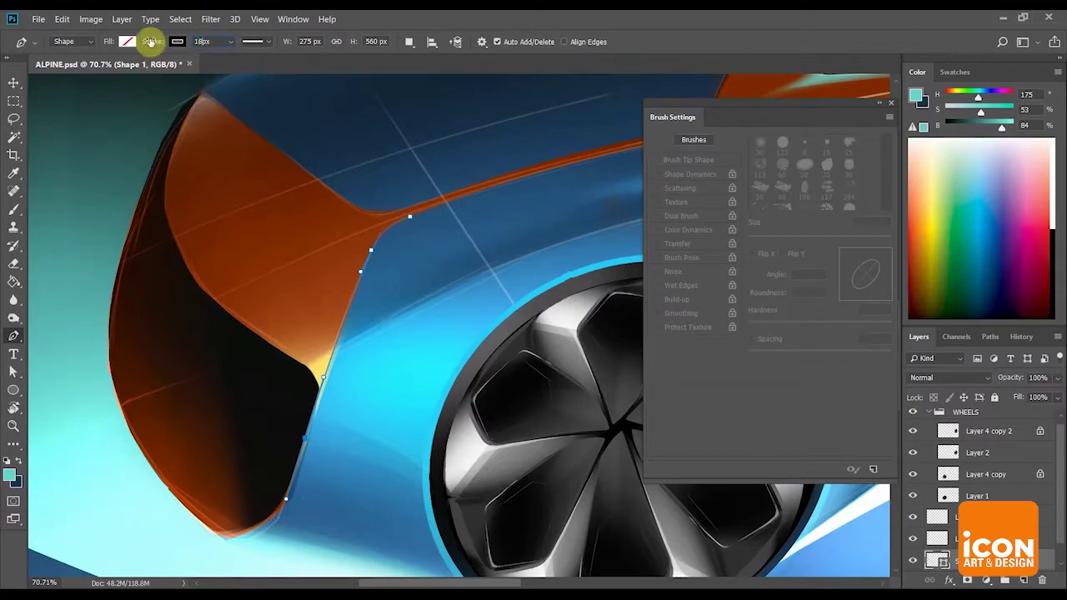
pyautogui.write('18')
pyautogui.press('Return')
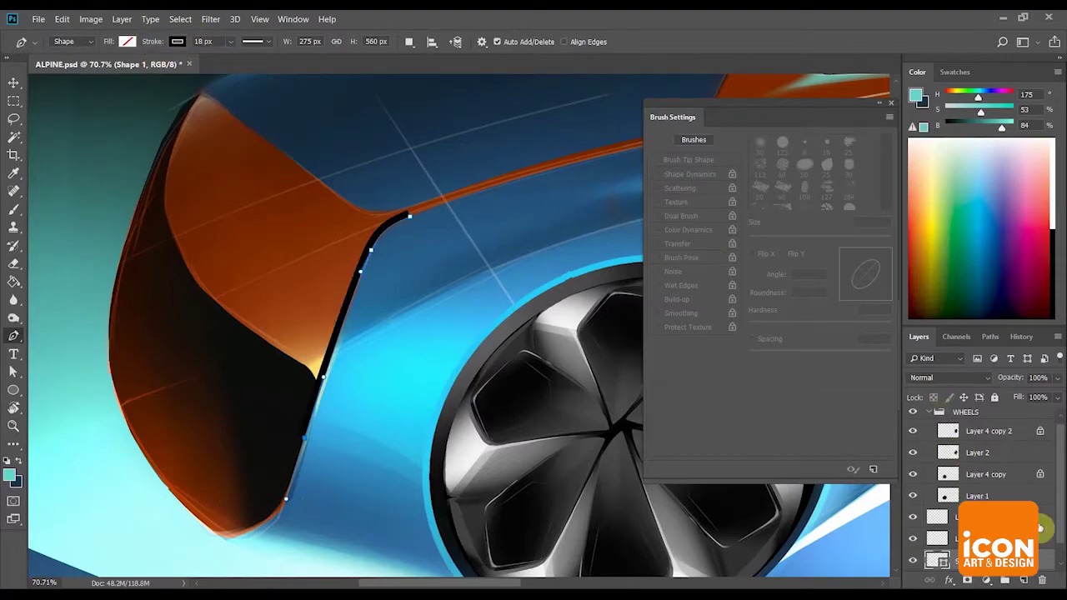
pyautogui.scroll(-1, 1040, 528)
pyautogui.click(1040, 554)
pyautogui.click(1024, 580)
pyautogui.keyDown('shift'); pyautogui.click(997, 539); pyautogui.keyUp('shift')
pyautogui.hotkey('ctrl', 'e')
# Free-transform the black line to about 98% height with a slight skew so it fits the panel edge.
pyautogui.press('z')
pyautogui.moveTo(406, 298); pyautogui.dragTo(450, 292)
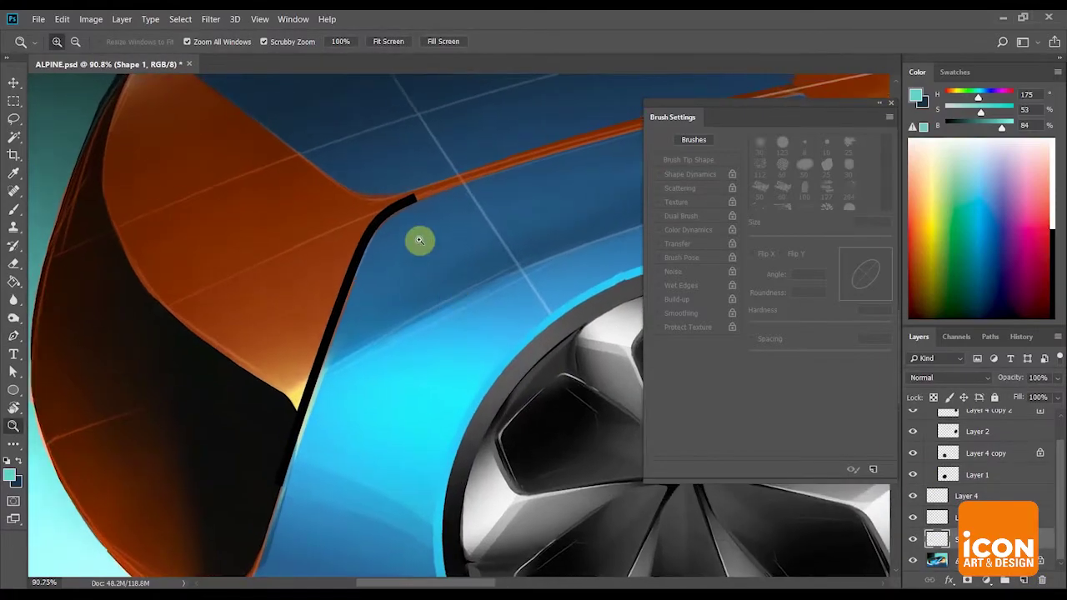
pyautogui.hotkey('ctrl', 't')
pyautogui.moveTo(342, 193); pyautogui.dragTo(343, 200)
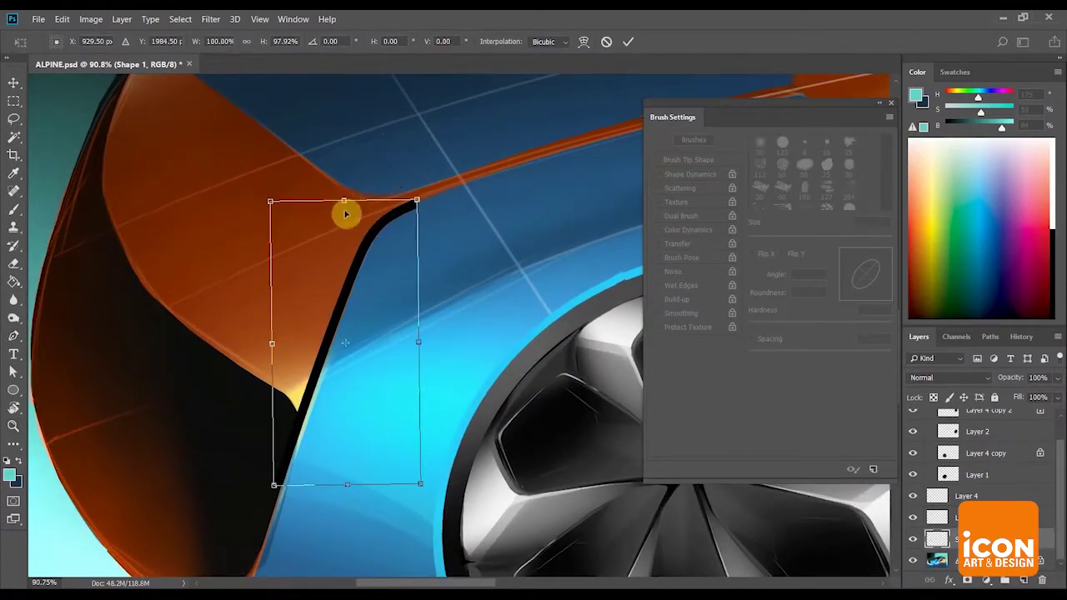
pyautogui.moveTo(346, 484); pyautogui.dragTo(346, 491)
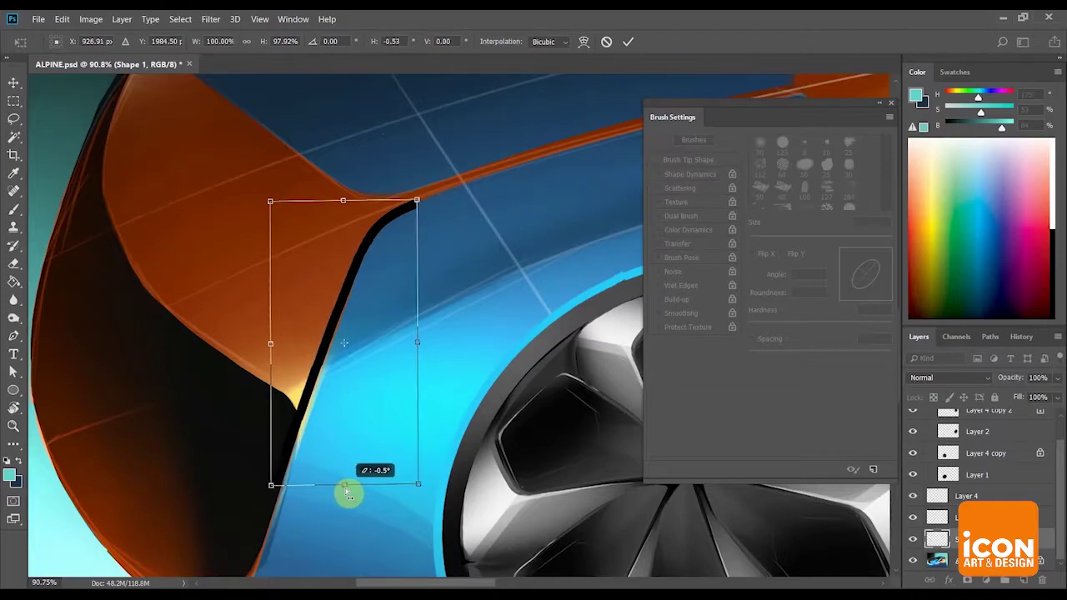
pyautogui.press('Return')
# Thin and taper the black line using an offset selection of its own shape, and clear the selection.
pyautogui.click(13, 136)
pyautogui.click(193, 193)
pyautogui.press('l')
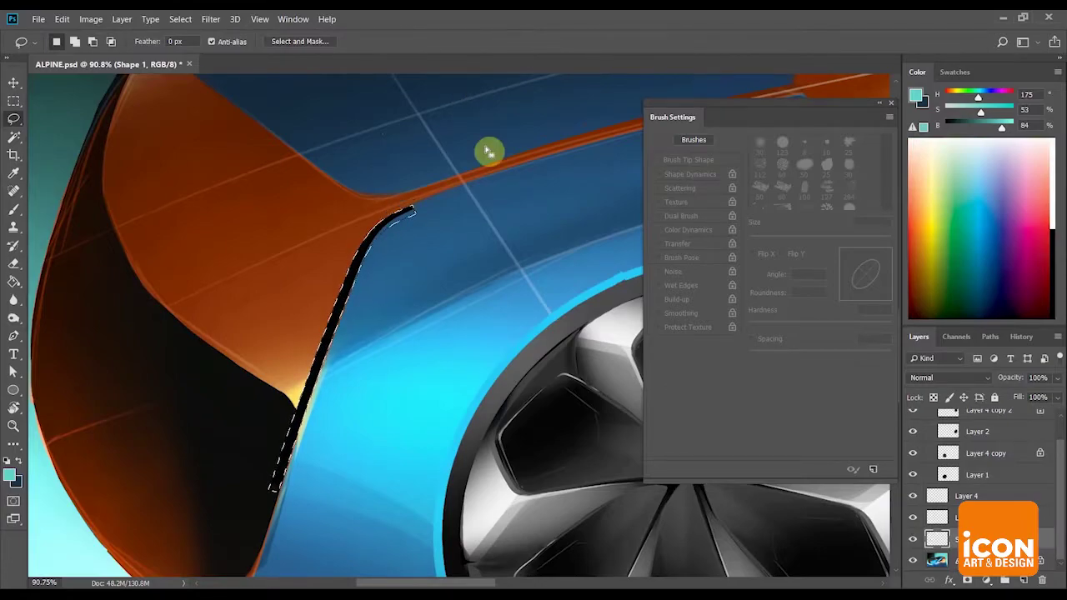
pyautogui.moveTo(443, 151); pyautogui.dragTo(441, 142)
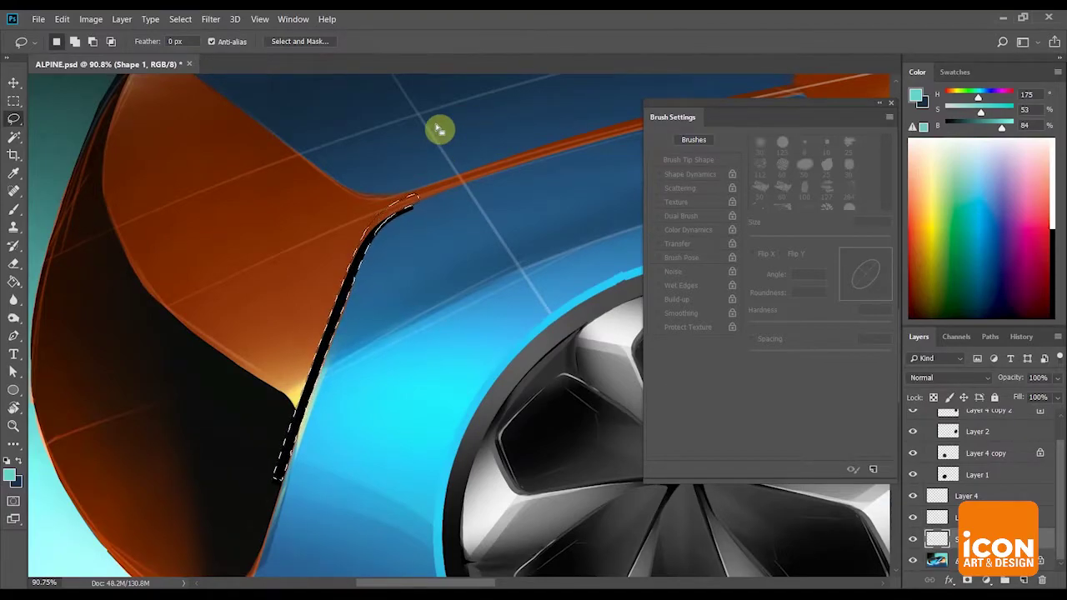
pyautogui.rightClick(504, 197)
pyautogui.click(516, 205)
pyautogui.press('z')
pyautogui.moveTo(517, 214); pyautogui.dragTo(473, 227)
# On a new layer, trace a Pen tool path from the orange stripe along the nose panel's upper edge and down its outer side.
pyautogui.click(1018, 579)
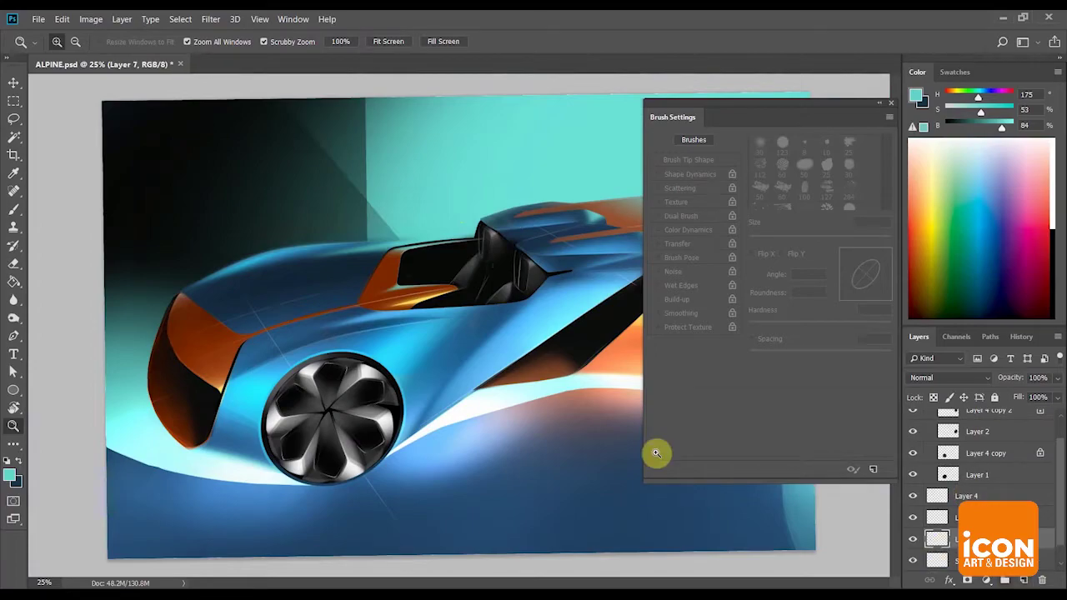
pyautogui.moveTo(209, 364); pyautogui.dragTo(335, 423)
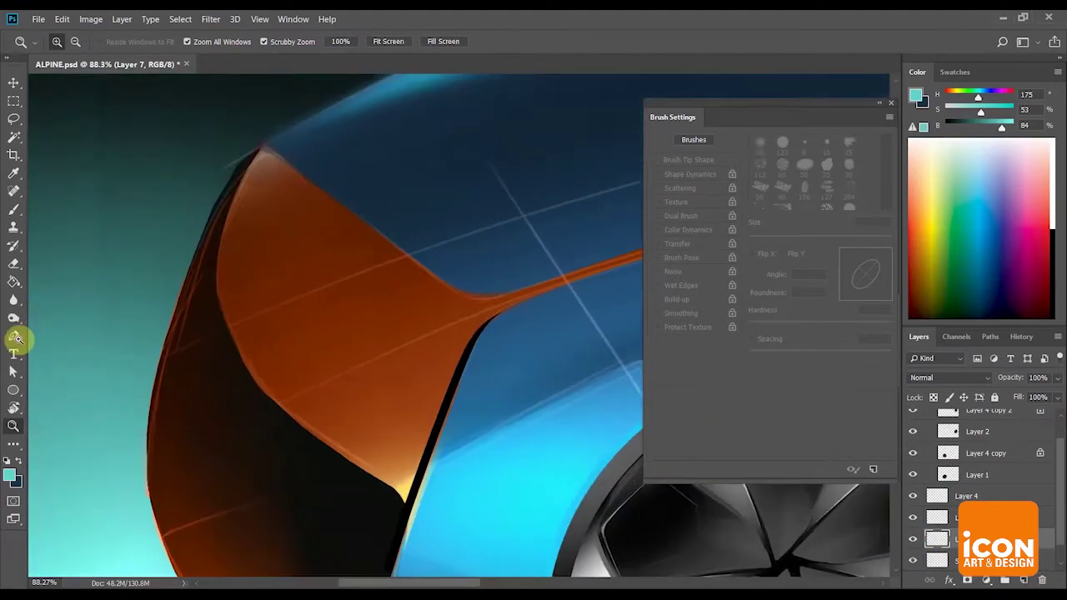
pyautogui.click(17, 336)
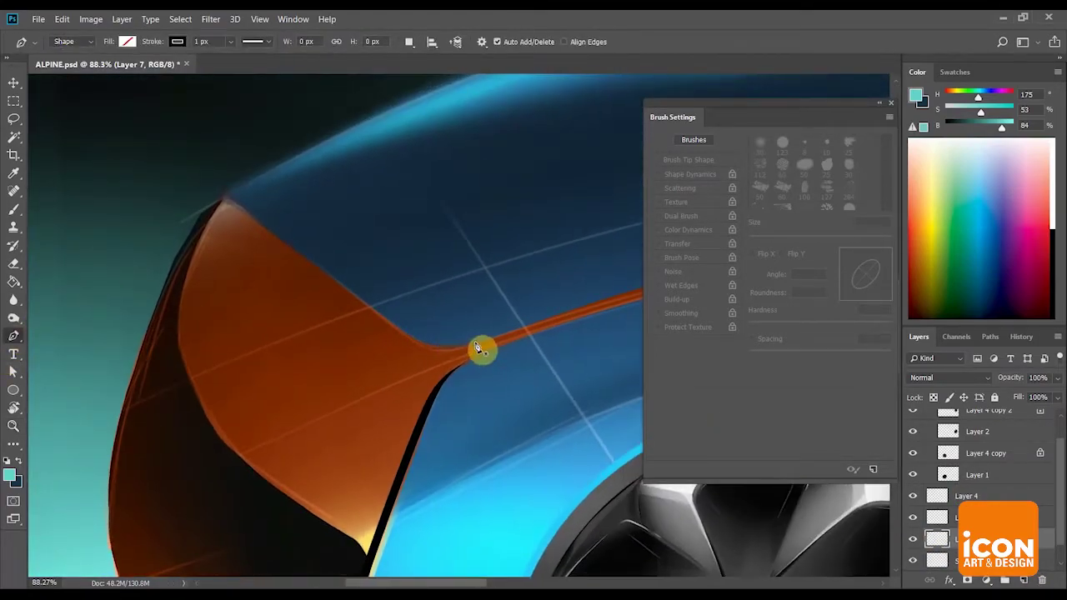
pyautogui.moveTo(428, 346); pyautogui.dragTo(396, 331)
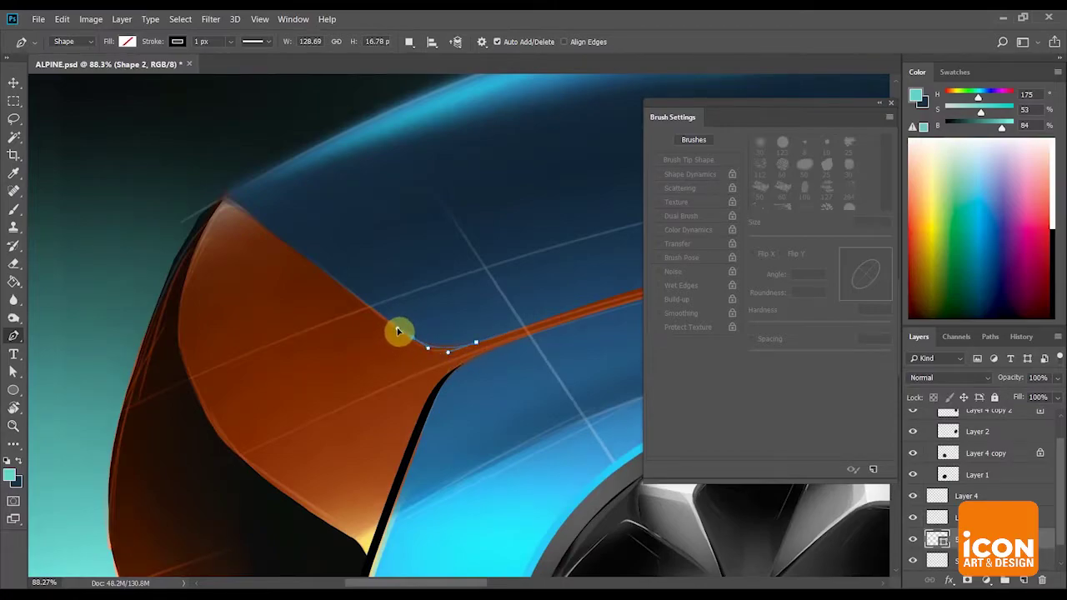
pyautogui.click(396, 330)
pyautogui.moveTo(252, 216); pyautogui.dragTo(234, 204)
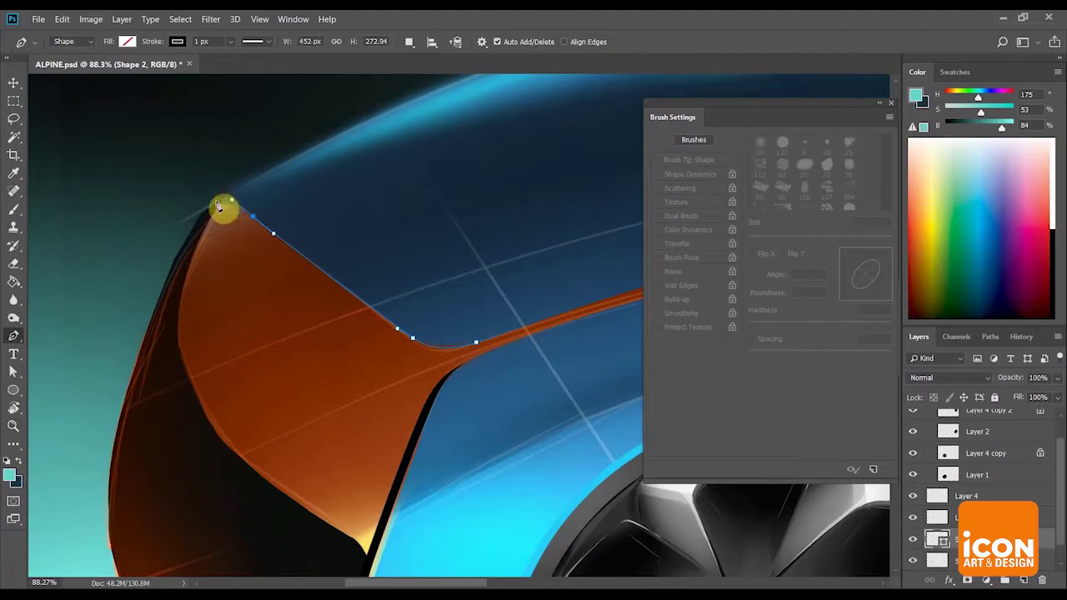
pyautogui.moveTo(193, 231); pyautogui.dragTo(179, 258)
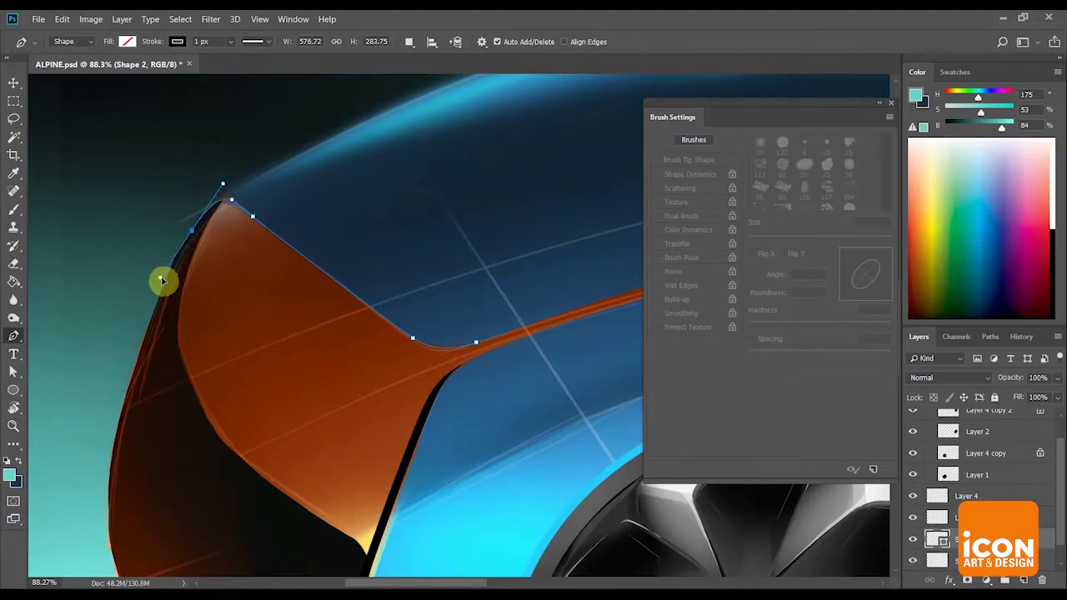
pyautogui.moveTo(133, 382)
pyautogui.mouseDown()
pyautogui.moveTo(123, 439)
pyautogui.moveTo(136, 396)
pyautogui.moveTo(111, 443)
pyautogui.mouseUp()
# Set the second outline's stroke width to 18 px and change how the stroke aligns to its path.
pyautogui.click(198, 41)
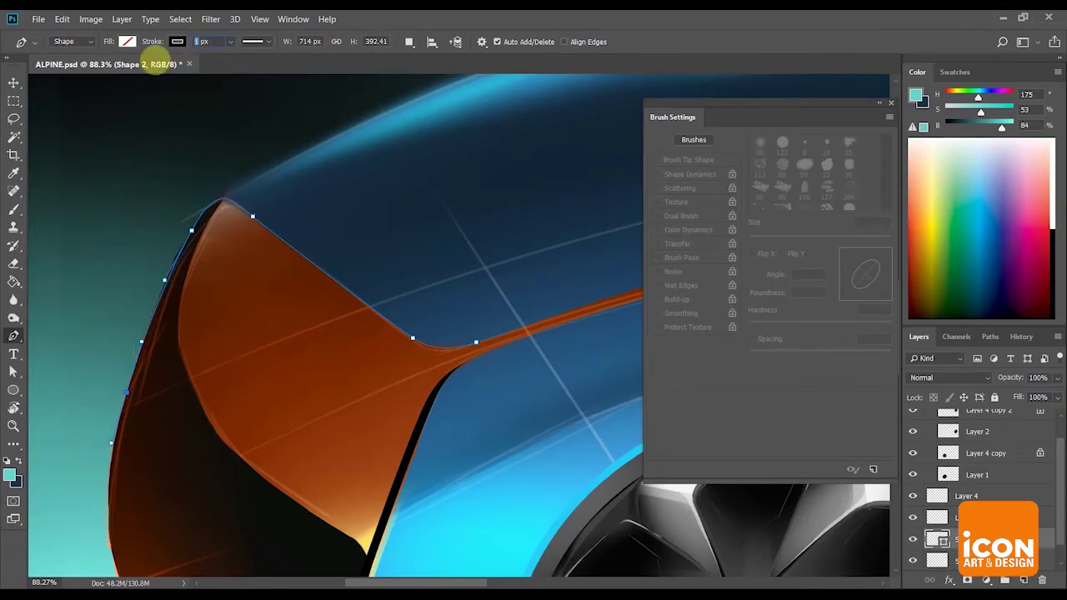
pyautogui.write('18')
pyautogui.press('Return')
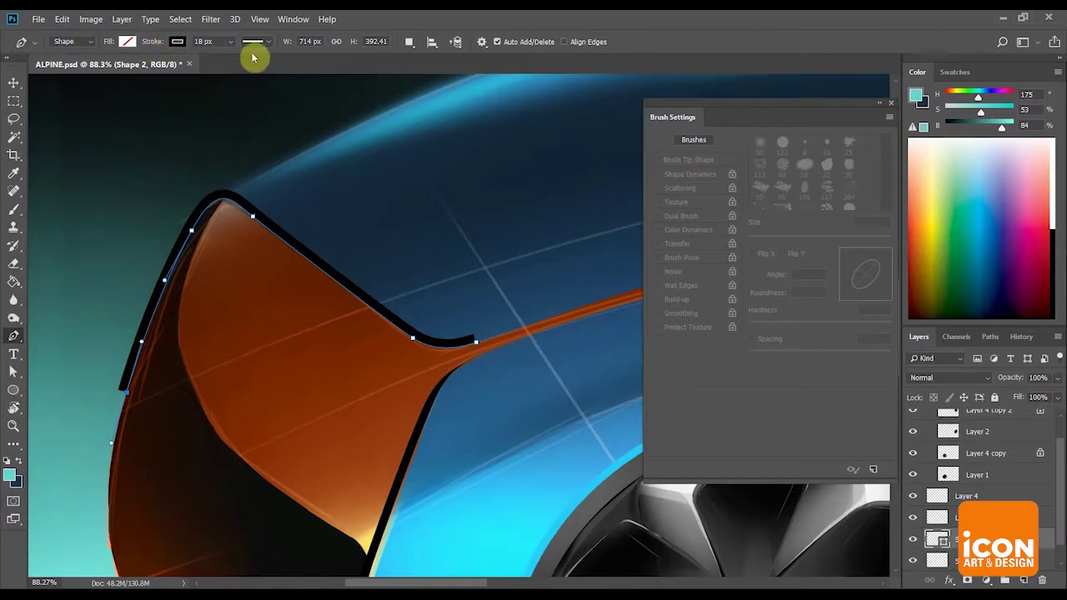
pyautogui.click(255, 42)
pyautogui.click(236, 192)
pyautogui.click(209, 193)
pyautogui.click(208, 191)
pyautogui.click(203, 225)
# Rasterize the second outline by merging it with an empty layer.
pyautogui.press('z')
pyautogui.moveTo(394, 302); pyautogui.dragTo(386, 252)
pyautogui.moveTo(994, 494); pyautogui.dragTo(1022, 580)
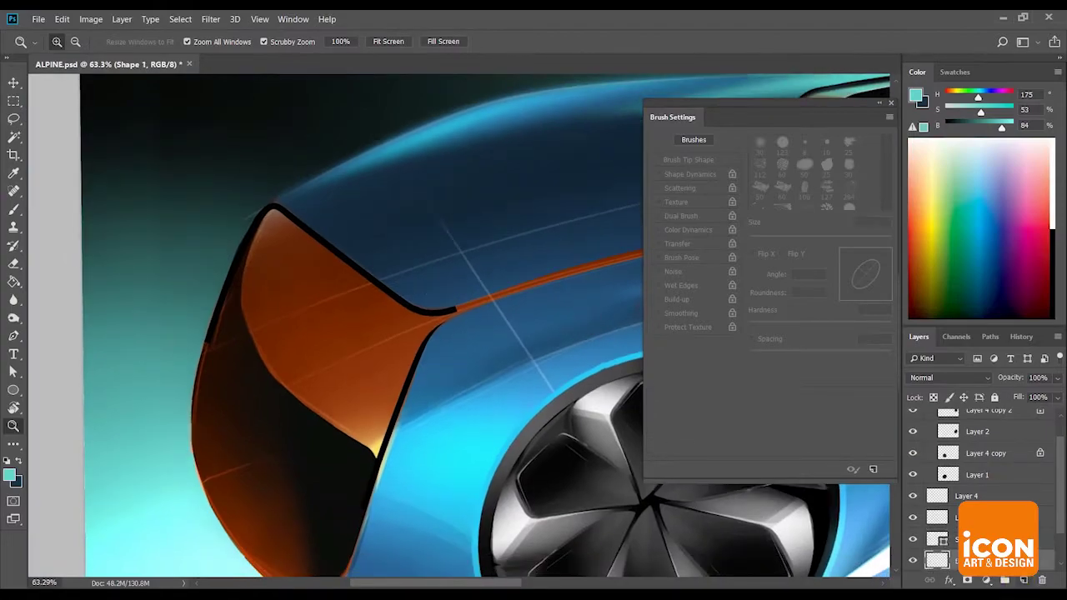
# Select the second outline's shape and nudge the selection up and to the left to thin the black stroke.
pyautogui.moveTo(488, 333); pyautogui.dragTo(103, 152)
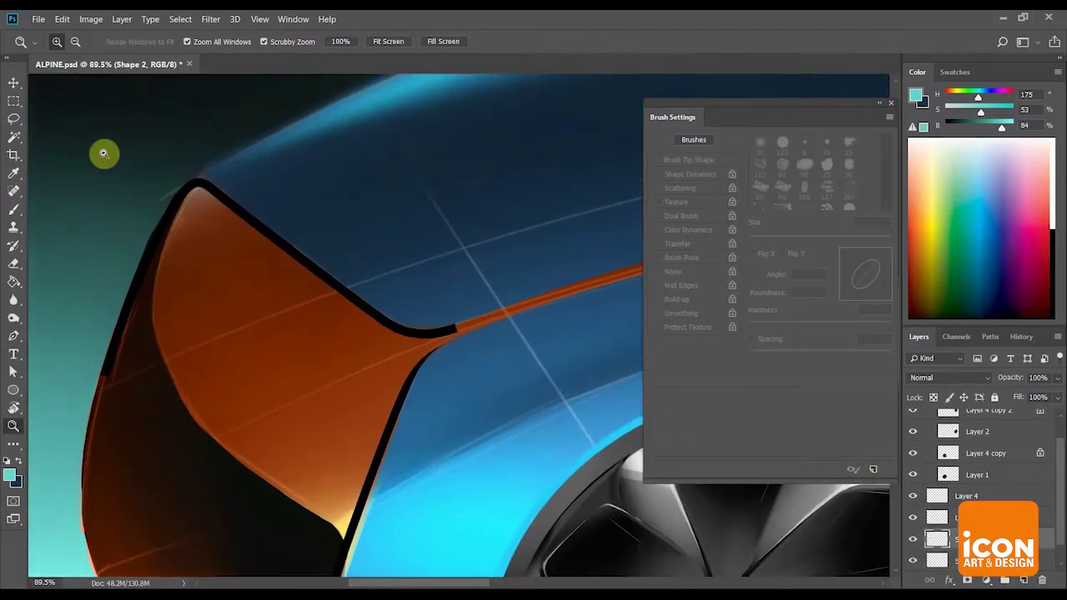
pyautogui.click(15, 136)
pyautogui.click(186, 129)
pyautogui.press('l')
pyautogui.moveTo(393, 218)
pyautogui.mouseDown()
pyautogui.moveTo(405, 205)
pyautogui.moveTo(385, 190)
pyautogui.mouseUp()
pyautogui.press('Left')
pyautogui.press('Left')
pyautogui.press('Left')
pyautogui.press('Left')
pyautogui.press('Left')
pyautogui.press('Left')
pyautogui.press('Left')
pyautogui.press('Left')
pyautogui.press('Left')
pyautogui.press('Left')
pyautogui.press('Left')
pyautogui.press('Left')
pyautogui.press('Left')
pyautogui.press('Left')
pyautogui.press('Left')
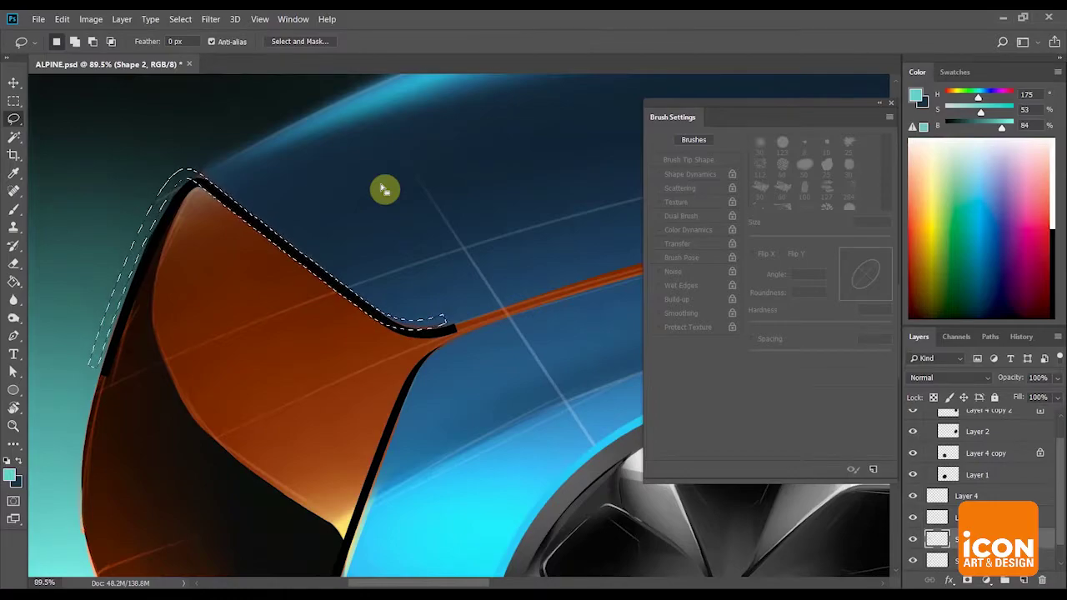
# Clean up the ends of the second outline with a 200 px eraser and clear the selection.
pyautogui.press('e')
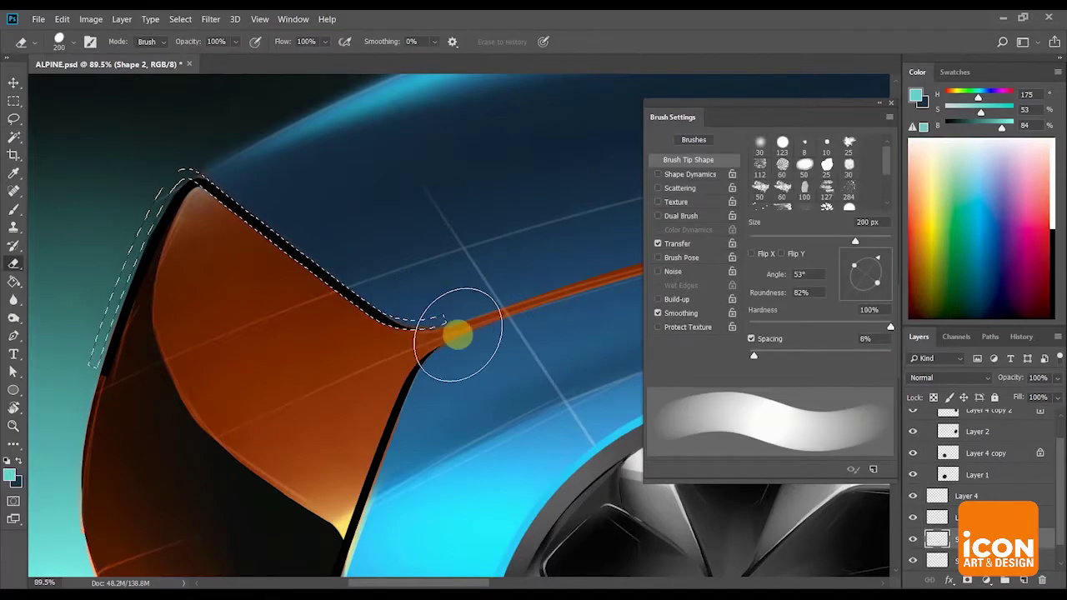
pyautogui.press('l')
pyautogui.hotkey('ctrl', 'd')
pyautogui.press('z')
pyautogui.moveTo(489, 219); pyautogui.dragTo(464, 211)
pyautogui.press('e')
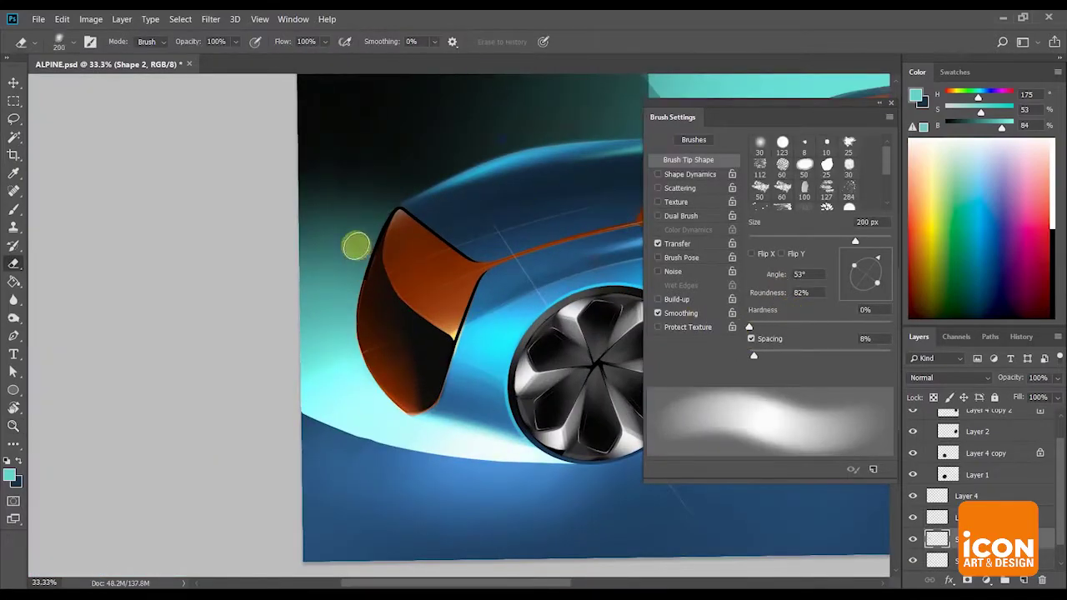
pyautogui.press('z')
pyautogui.moveTo(357, 307); pyautogui.dragTo(331, 318)
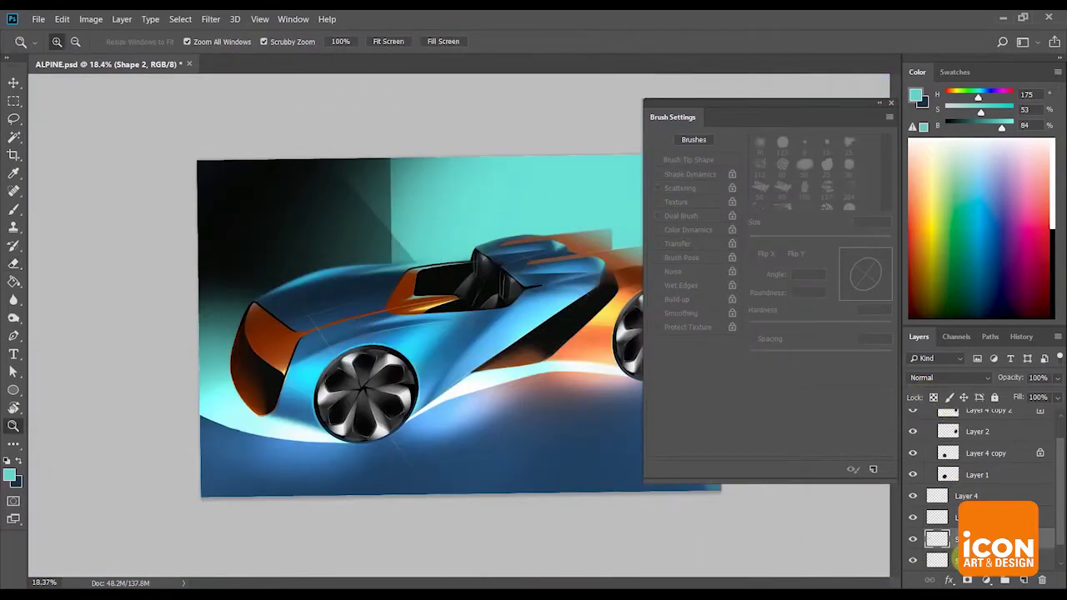
# Merge the two black outline layers into one layer.
pyautogui.hotkey('ctrl', 'e')
pyautogui.moveTo(501, 329); pyautogui.dragTo(472, 310)
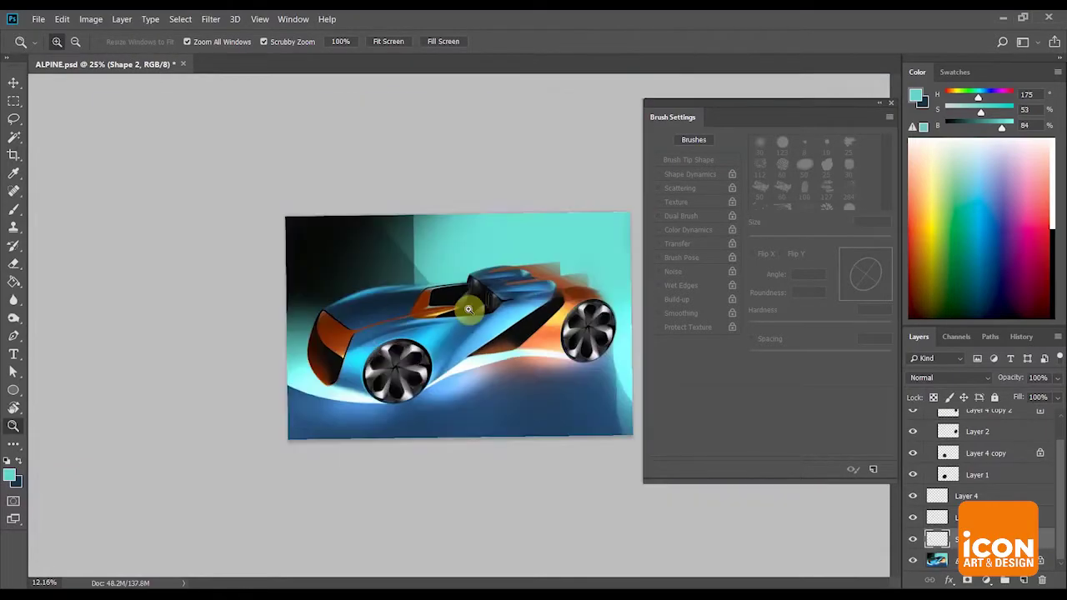
pyautogui.click(476, 297)
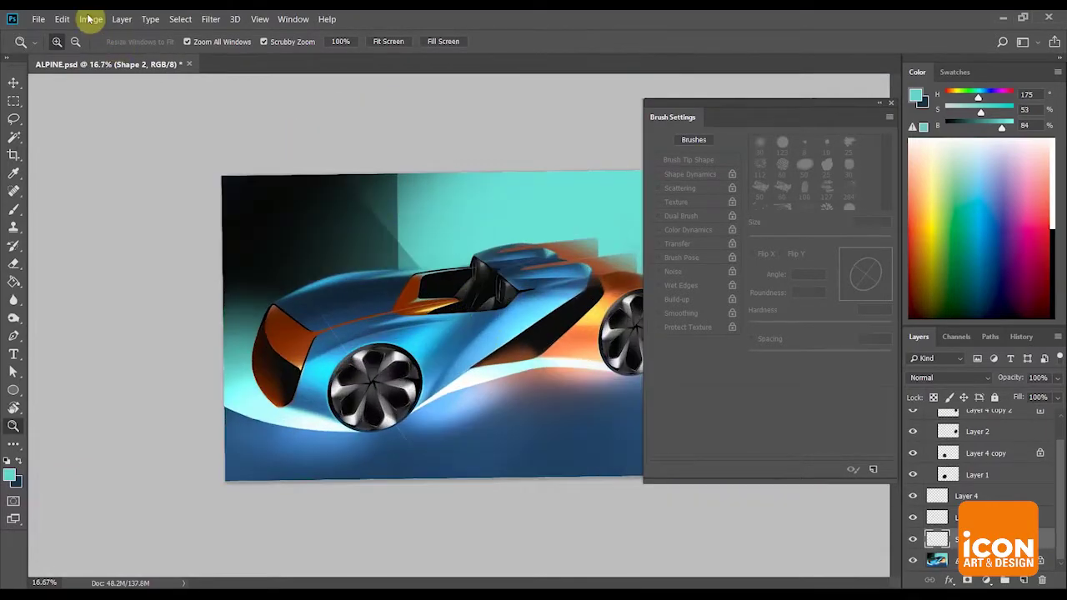
# Mirror the artwork by flipping the canvas vertically and rotating it 180°.
pyautogui.click(90, 18)
pyautogui.moveTo(184, 139)
pyautogui.click(284, 208)
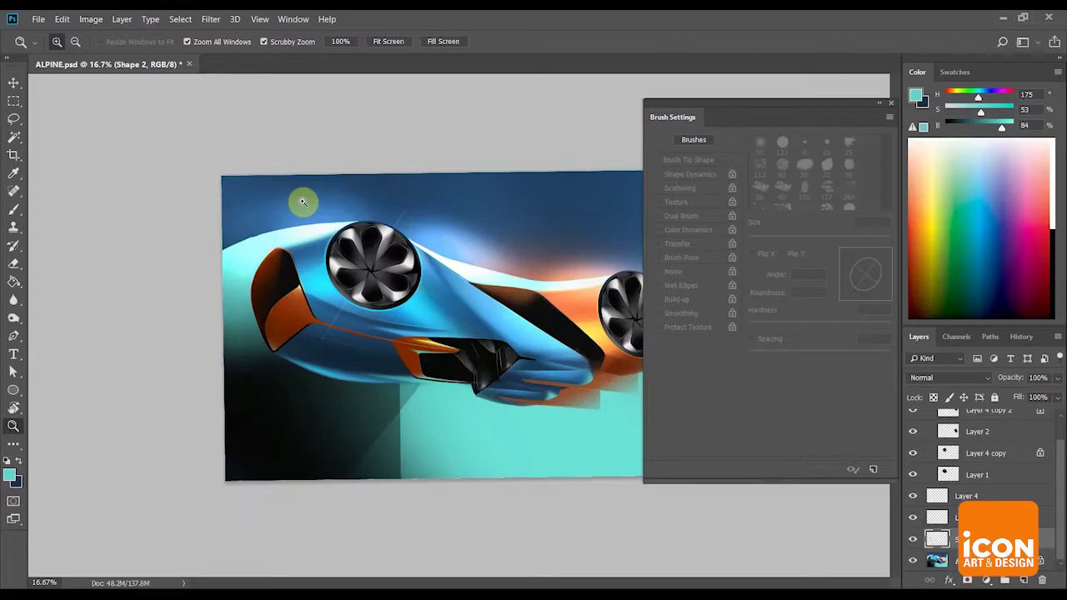
pyautogui.moveTo(302, 201); pyautogui.dragTo(241, 201)
pyautogui.click(90, 19)
pyautogui.moveTo(192, 139)
pyautogui.click(246, 142)
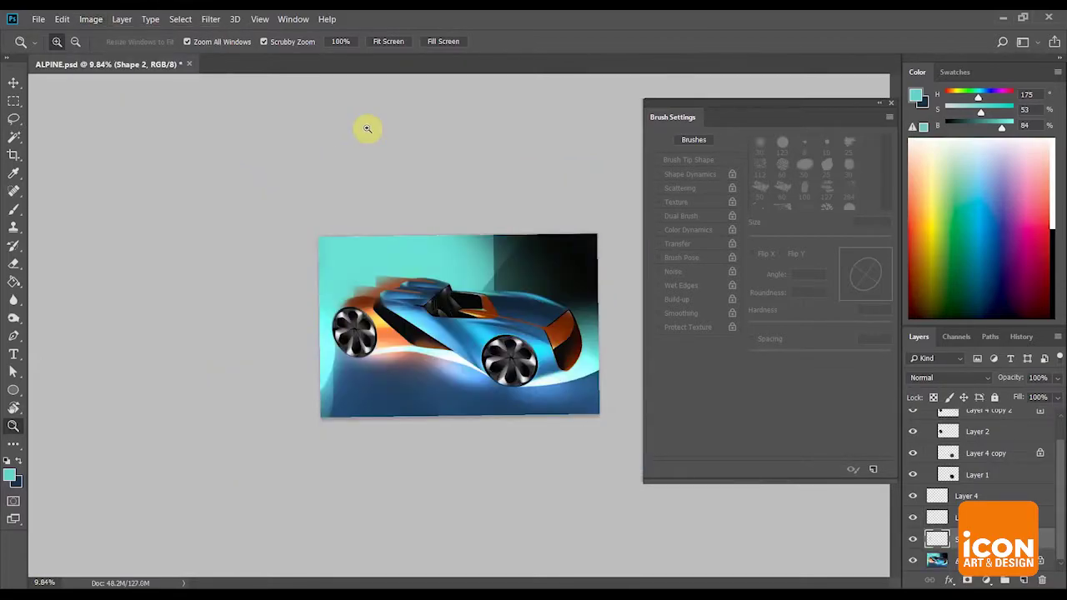
# Straighten the view rotation to 0° and flip the canvas horizontally.
pyautogui.click(393, 192)
pyautogui.press('r')
pyautogui.moveTo(527, 107); pyautogui.dragTo(530, 101)
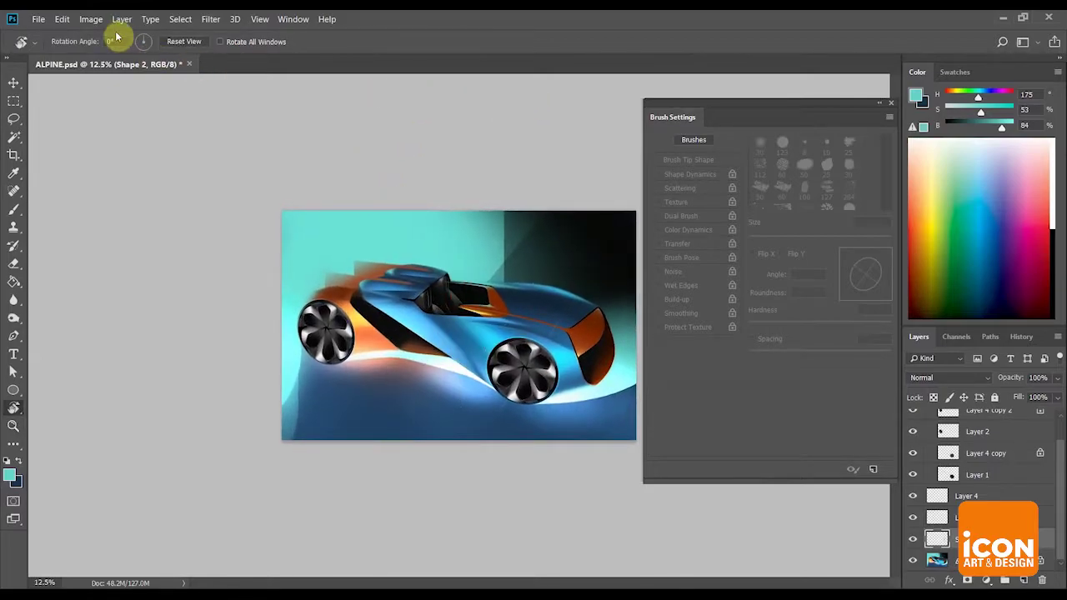
pyautogui.click(90, 18)
pyautogui.moveTo(167, 142)
pyautogui.click(267, 198)
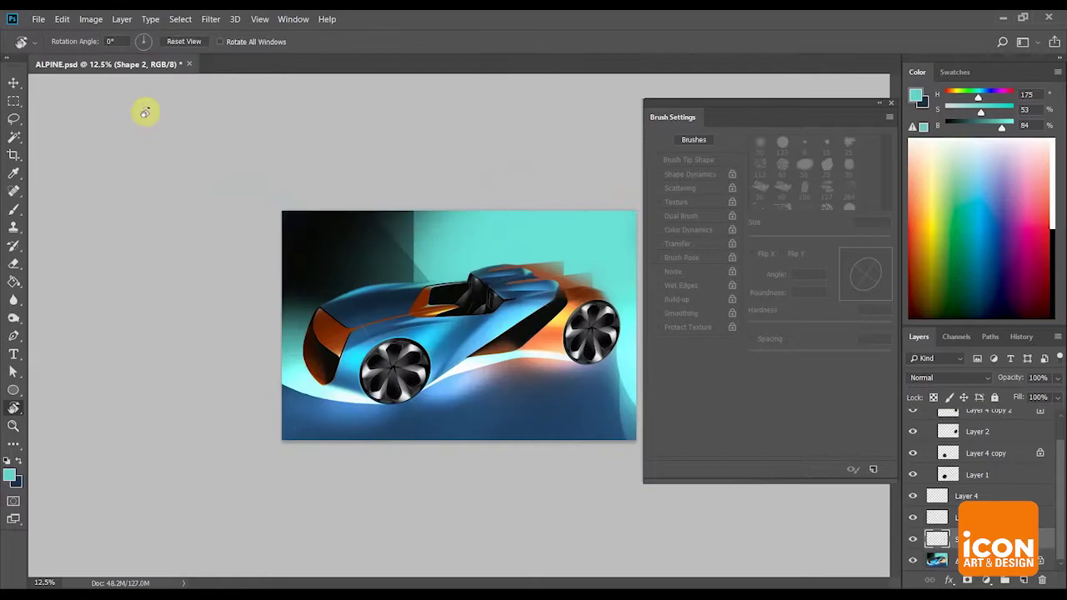
# Save the document and merge all visible layers into the background.
pyautogui.click(37, 18)
pyautogui.click(105, 152)
pyautogui.press('z')
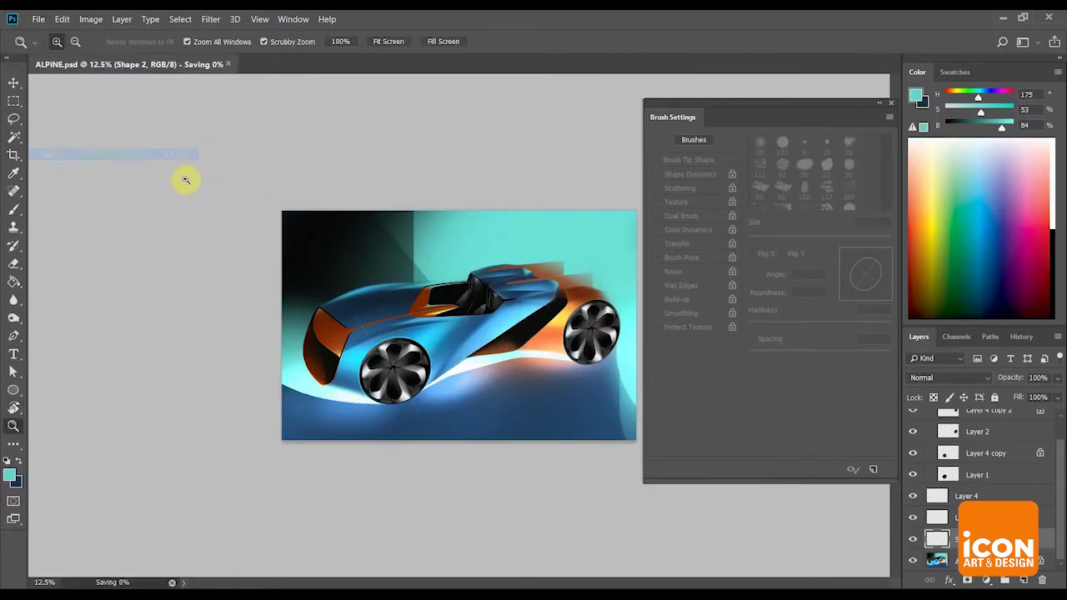
pyautogui.click(349, 230)
pyautogui.hotkey('ctrl', 'shift', 'e')
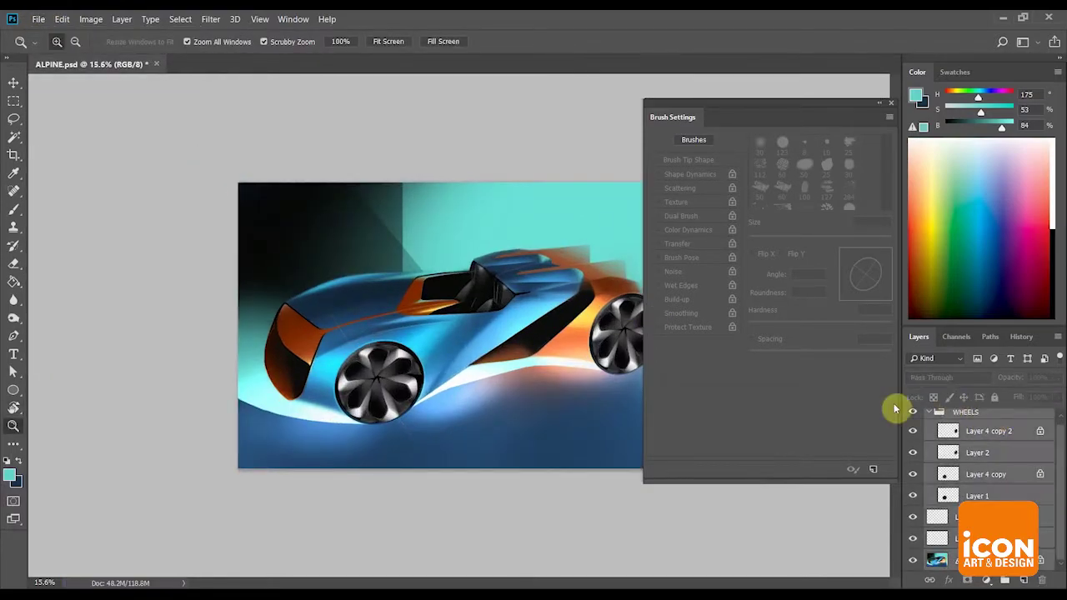
# Set the Dodge tool to the Highlights range with a soft 1000 px brush at -24° angle and 67% roundness.
pyautogui.click(407, 399)
pyautogui.rightClick(14, 319)
pyautogui.click(66, 318)
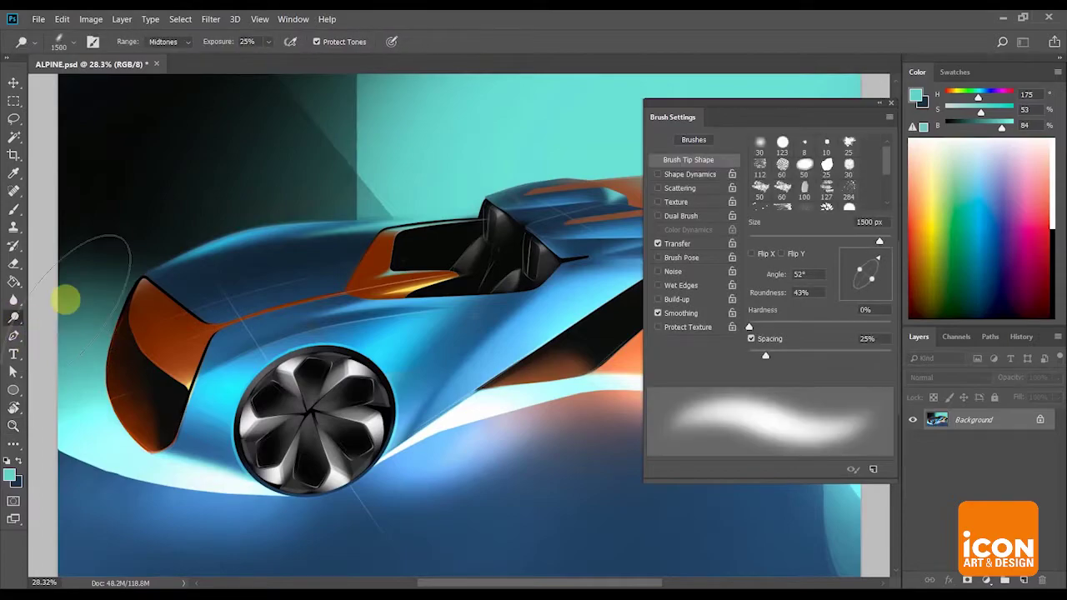
pyautogui.click(166, 41)
pyautogui.click(171, 74)
pyautogui.moveTo(883, 275)
pyautogui.mouseDown()
pyautogui.moveTo(892, 288)
pyautogui.moveTo(869, 270)
pyautogui.mouseUp()
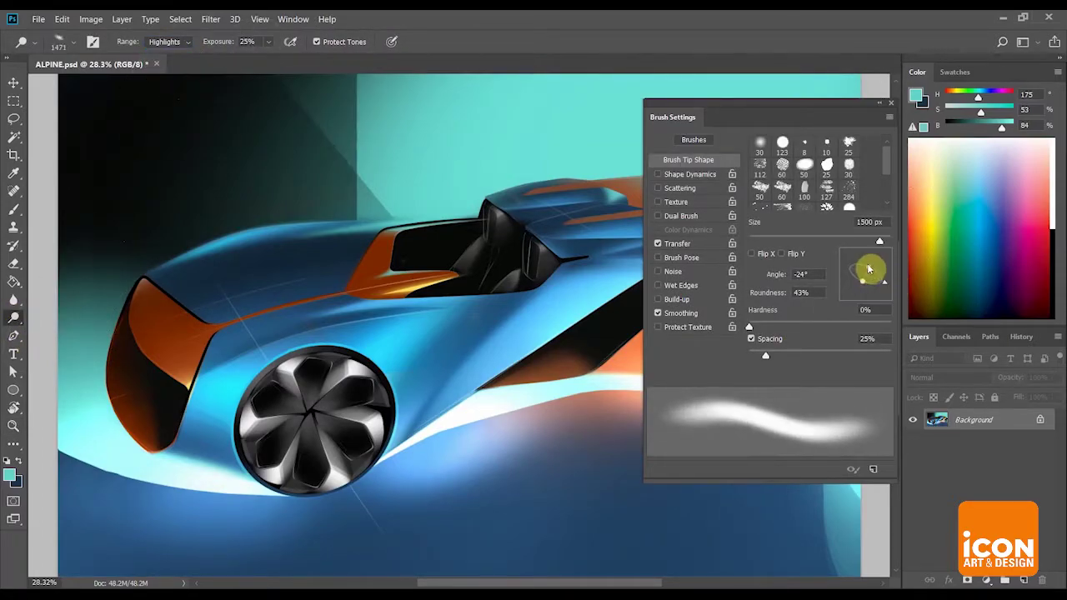
pyautogui.press('p')
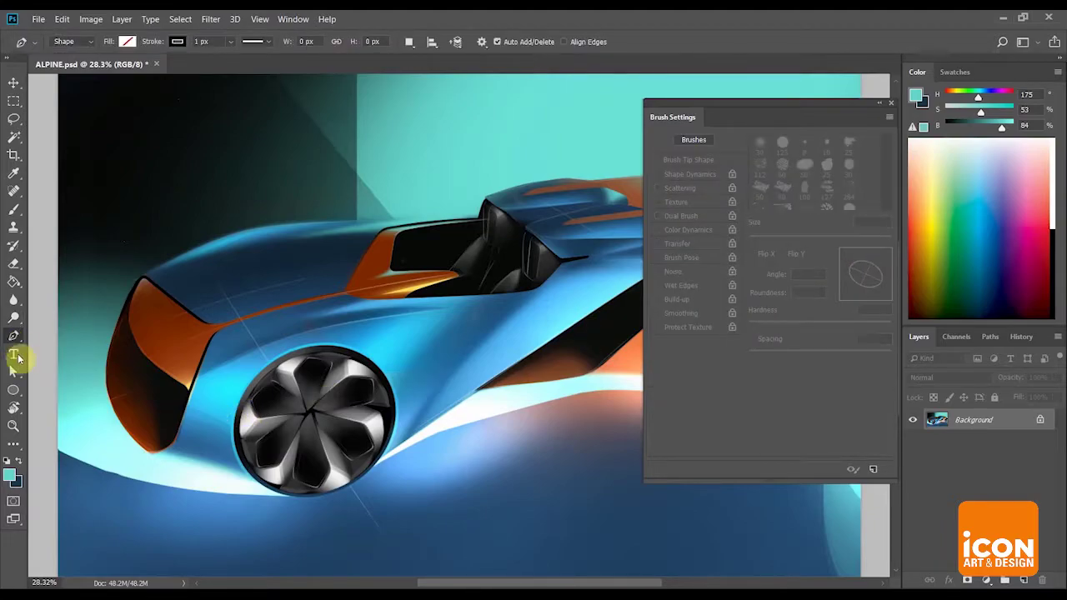
pyautogui.click(14, 317)
pyautogui.press('p')
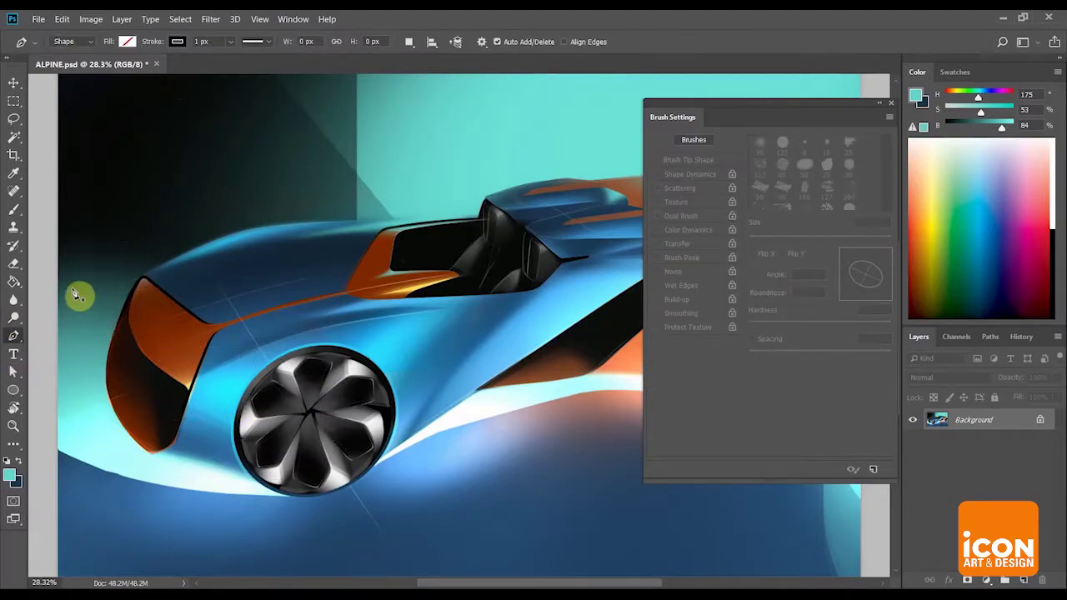
pyautogui.click(14, 317)
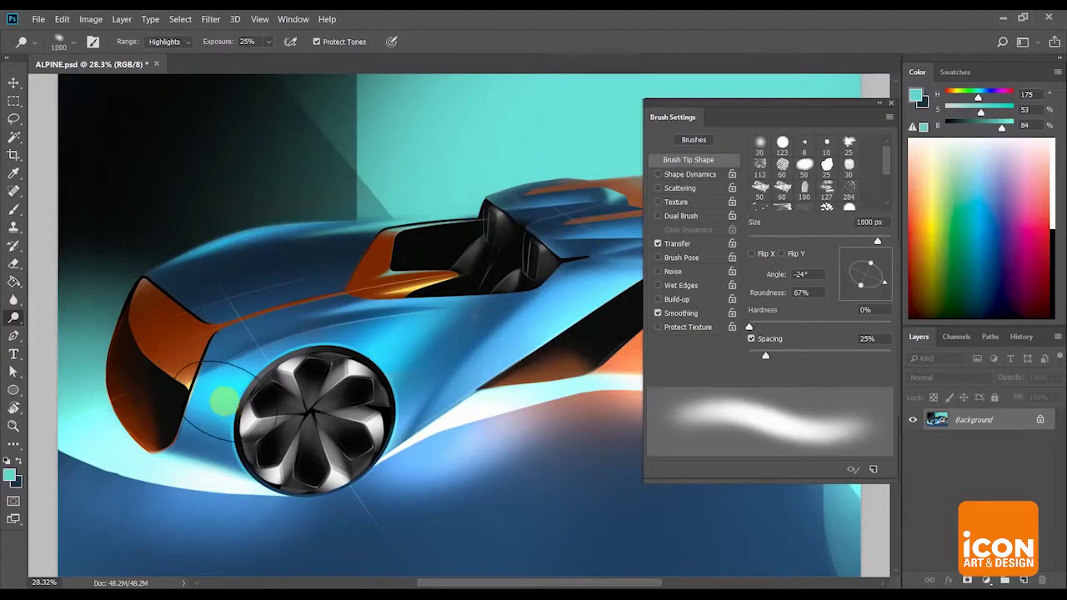
# Create a new layer and lasso the area behind the body side's diagonal edge, from the rear intake to the front wheel.
pyautogui.press('z')
pyautogui.moveTo(516, 295); pyautogui.dragTo(504, 294)
pyautogui.press('r')
pyautogui.moveTo(616, 252); pyautogui.dragTo(607, 237)
pyautogui.press('z')
pyautogui.moveTo(606, 247); pyautogui.dragTo(618, 249)
pyautogui.press('r')
pyautogui.moveTo(552, 191); pyautogui.dragTo(539, 178)
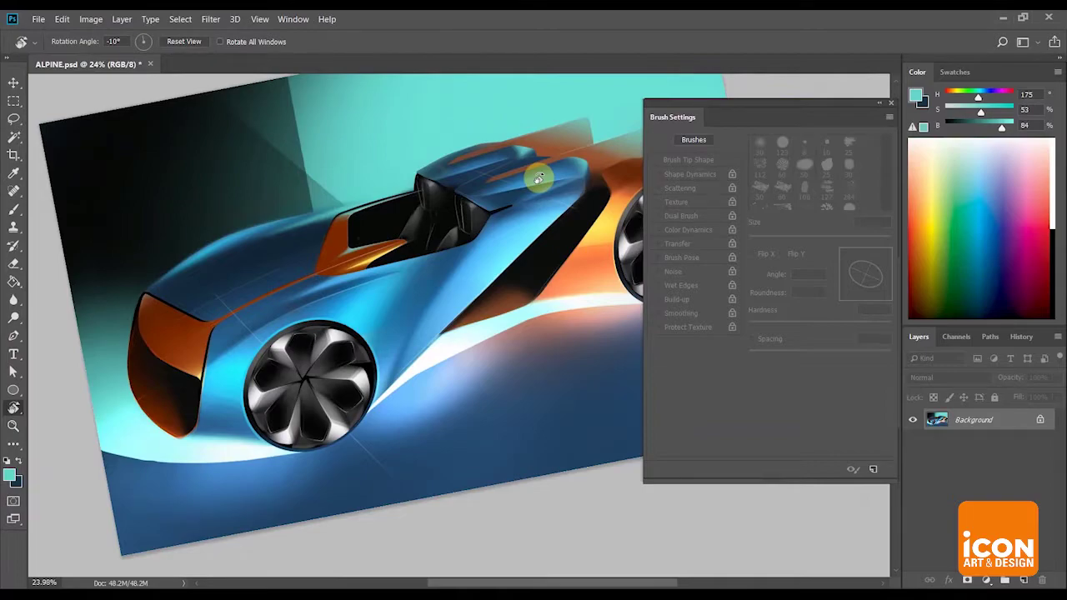
pyautogui.click(1025, 581)
pyautogui.moveTo(546, 310); pyautogui.dragTo(539, 294)
pyautogui.press('z')
pyautogui.moveTo(569, 259); pyautogui.dragTo(541, 253)
pyautogui.press('r')
pyautogui.press('l')
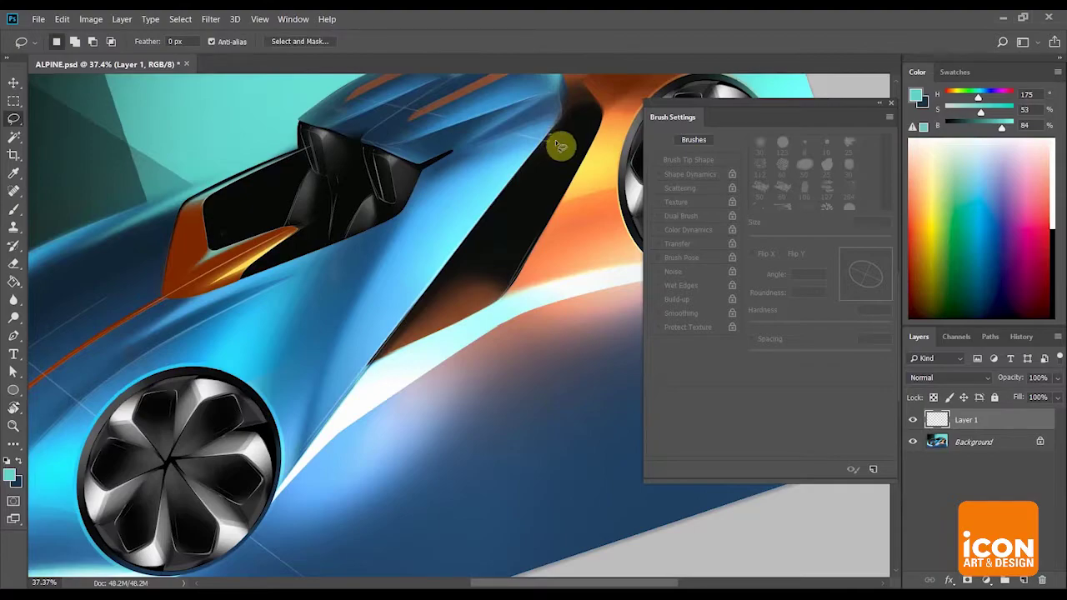
pyautogui.moveTo(555, 140)
pyautogui.mouseDown()
pyautogui.moveTo(483, 457)
pyautogui.moveTo(322, 539)
pyautogui.moveTo(268, 526)
pyautogui.moveTo(284, 495)
pyautogui.mouseUp()
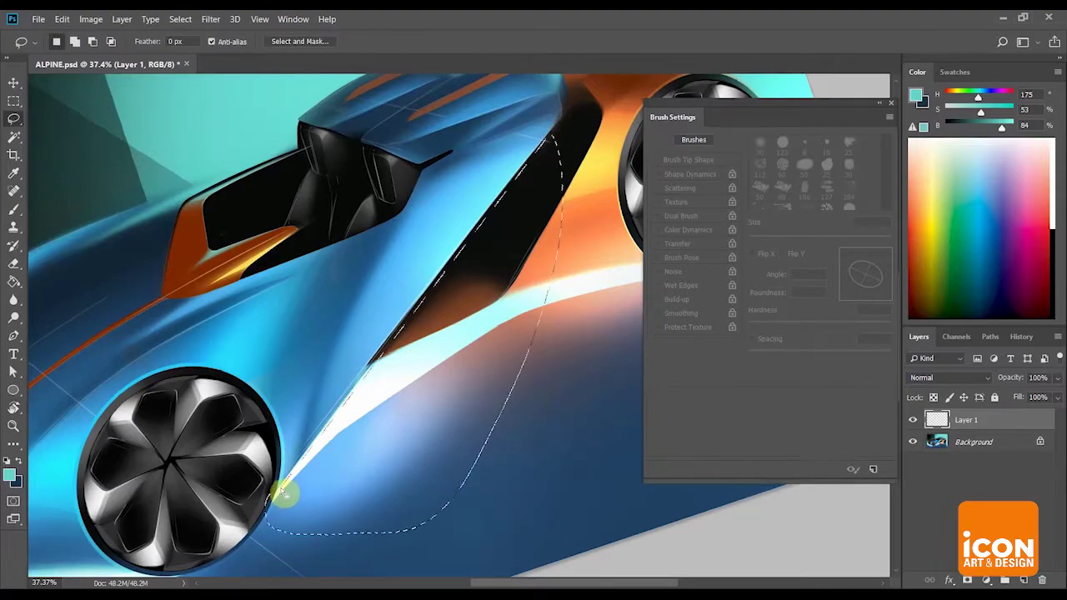
# Try to refine the lasso selection along the diagonal edge of the black side intake.
pyautogui.click(290, 492)
pyautogui.moveTo(283, 492)
pyautogui.mouseDown()
pyautogui.moveTo(467, 416)
pyautogui.moveTo(502, 272)
pyautogui.moveTo(480, 231)
pyautogui.moveTo(456, 255)
pyautogui.mouseUp()
pyautogui.moveTo(563, 205)
pyautogui.mouseDown()
pyautogui.moveTo(576, 121)
pyautogui.moveTo(495, 212)
pyautogui.moveTo(509, 261)
pyautogui.moveTo(516, 247)
pyautogui.mouseUp()
pyautogui.hotkey('ctrl', 'space')
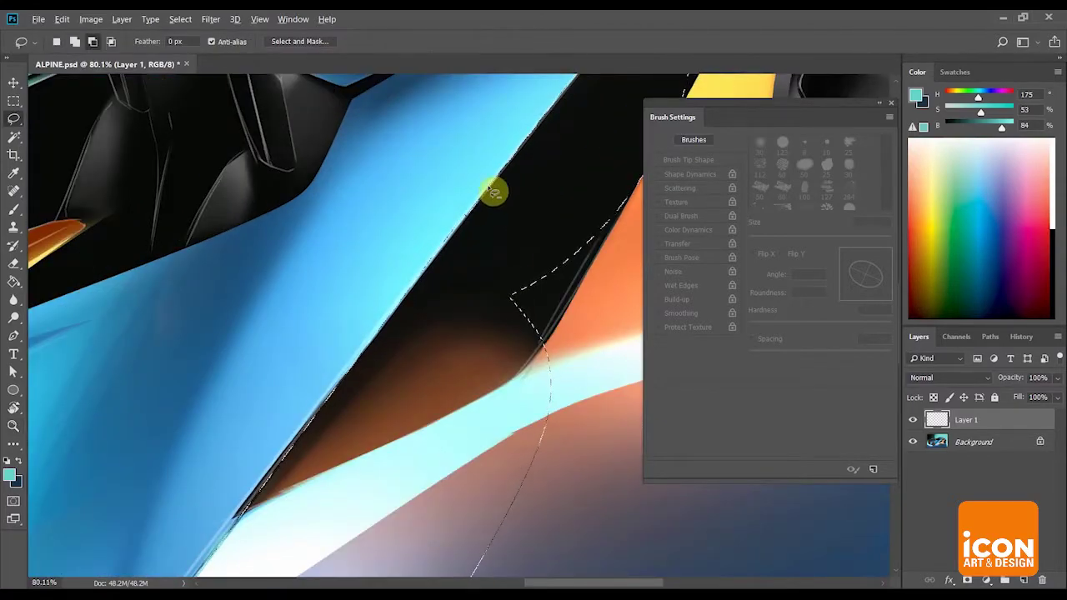
pyautogui.moveTo(375, 340); pyautogui.dragTo(379, 343)
pyautogui.press('space')
pyautogui.moveTo(394, 407)
pyautogui.mouseDown()
pyautogui.moveTo(374, 359)
pyautogui.moveTo(381, 347)
pyautogui.mouseUp()
pyautogui.hotkey('ctrl', 'space')
pyautogui.moveTo(384, 346)
pyautogui.mouseDown()
pyautogui.moveTo(373, 350)
pyautogui.moveTo(402, 369)
pyautogui.moveTo(541, 131)
pyautogui.moveTo(567, 121)
pyautogui.moveTo(292, 362)
pyautogui.moveTo(234, 548)
pyautogui.moveTo(219, 558)
pyautogui.mouseUp()
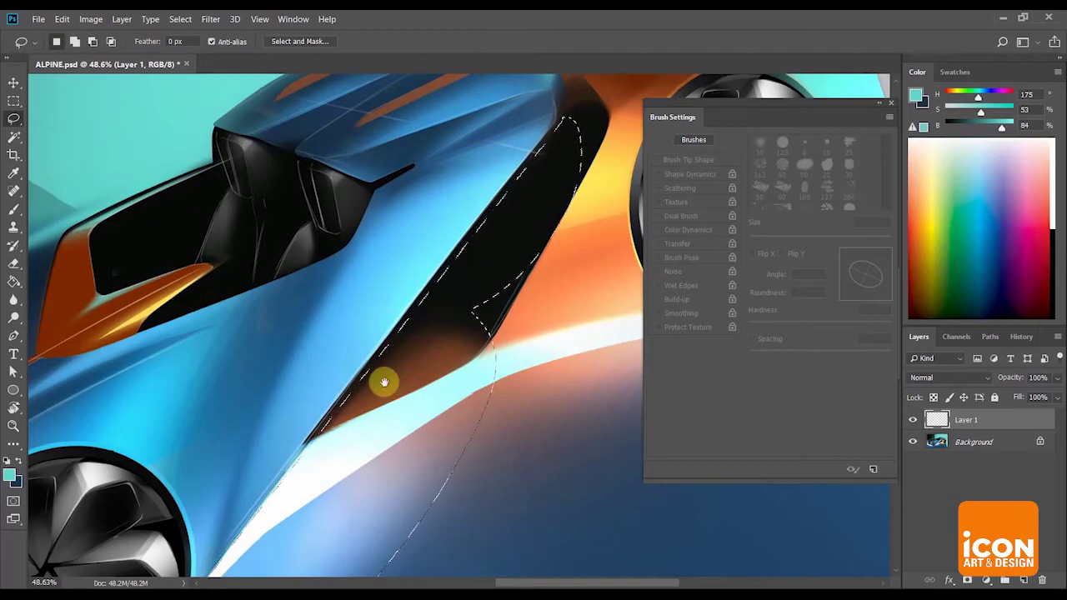
pyautogui.press('space')
pyautogui.moveTo(378, 385); pyautogui.dragTo(435, 351)
pyautogui.hotkey('ctrl', 'd')
# Reselect along the side intake's diagonal edge and paint a white highlight line with a 298 px brush at 100% hardness without Transfer.
pyautogui.moveTo(620, 100); pyautogui.dragTo(384, 580)
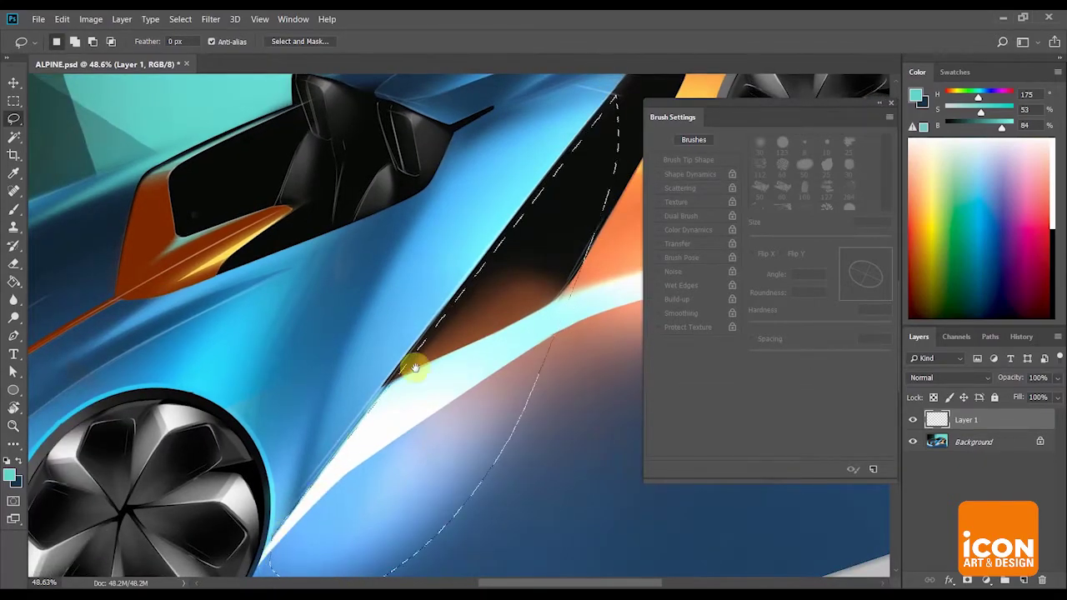
pyautogui.moveTo(414, 367); pyautogui.dragTo(417, 385)
pyautogui.press('b')
pyautogui.press('x')
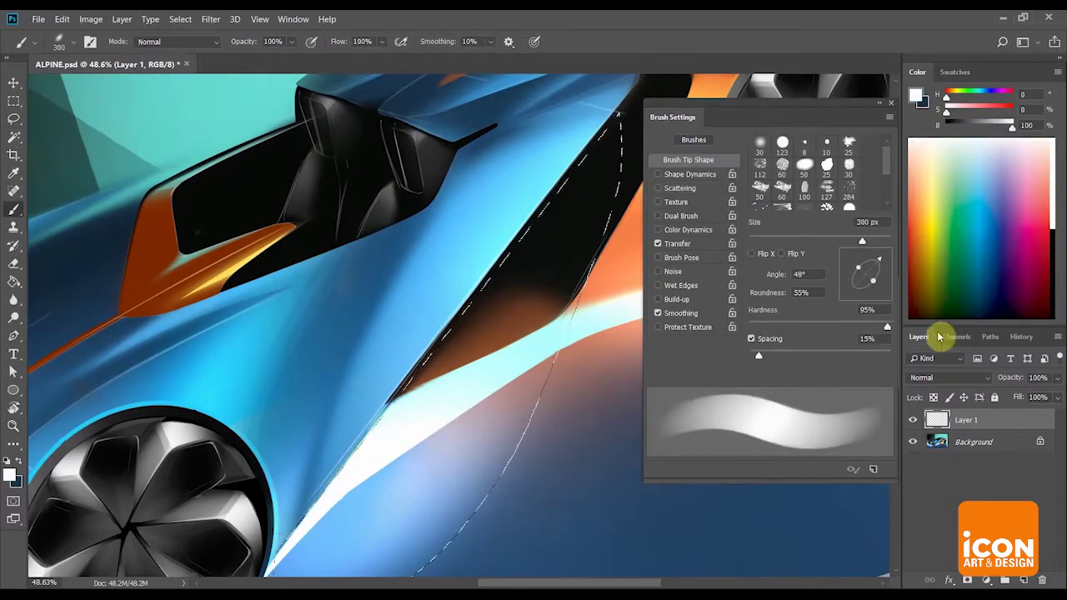
pyautogui.click(658, 244)
pyautogui.moveTo(548, 214); pyautogui.dragTo(487, 243)
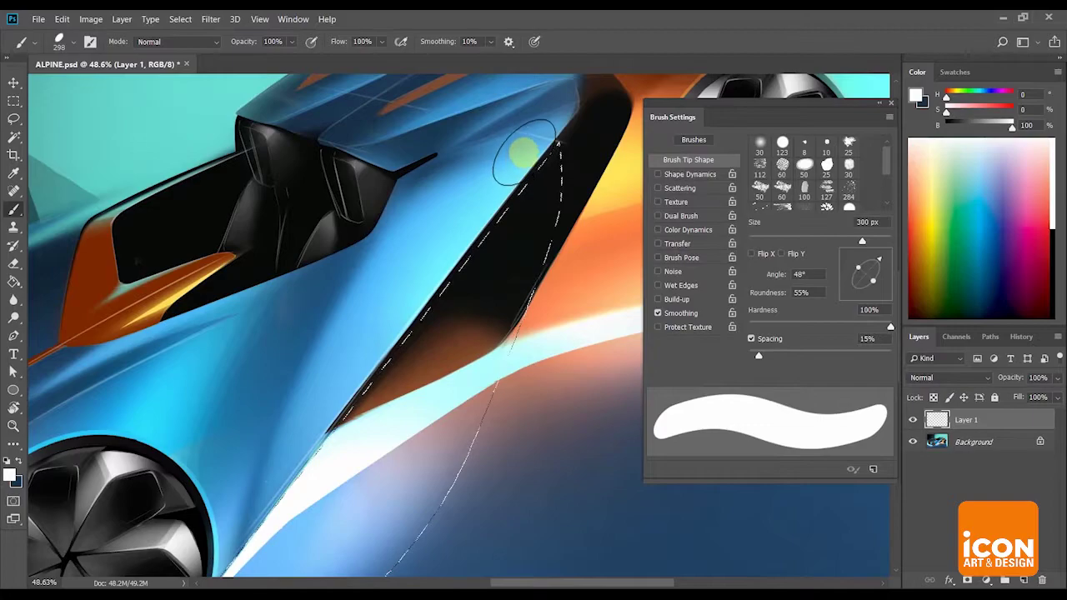
pyautogui.moveTo(514, 156)
pyautogui.mouseDown()
pyautogui.moveTo(495, 176)
pyautogui.moveTo(513, 164)
pyautogui.mouseUp()
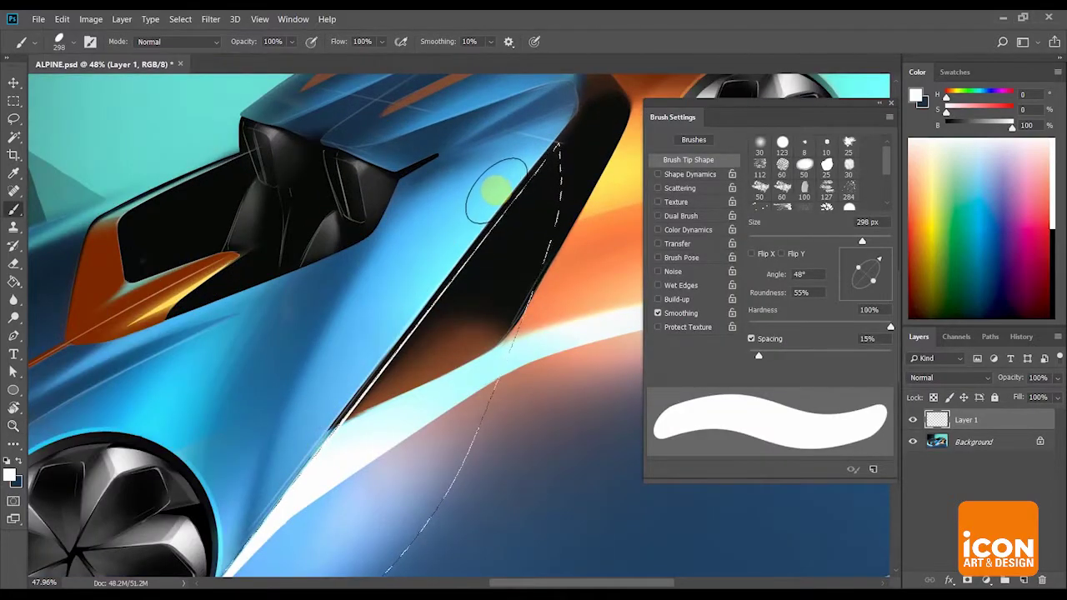
# Fade the white edge highlight with a soft 250 px eraser and merge its layer into the background.
pyautogui.press('z')
pyautogui.moveTo(495, 189)
pyautogui.mouseDown()
pyautogui.moveTo(430, 209)
pyautogui.moveTo(467, 222)
pyautogui.moveTo(462, 203)
pyautogui.mouseUp()
pyautogui.press('e')
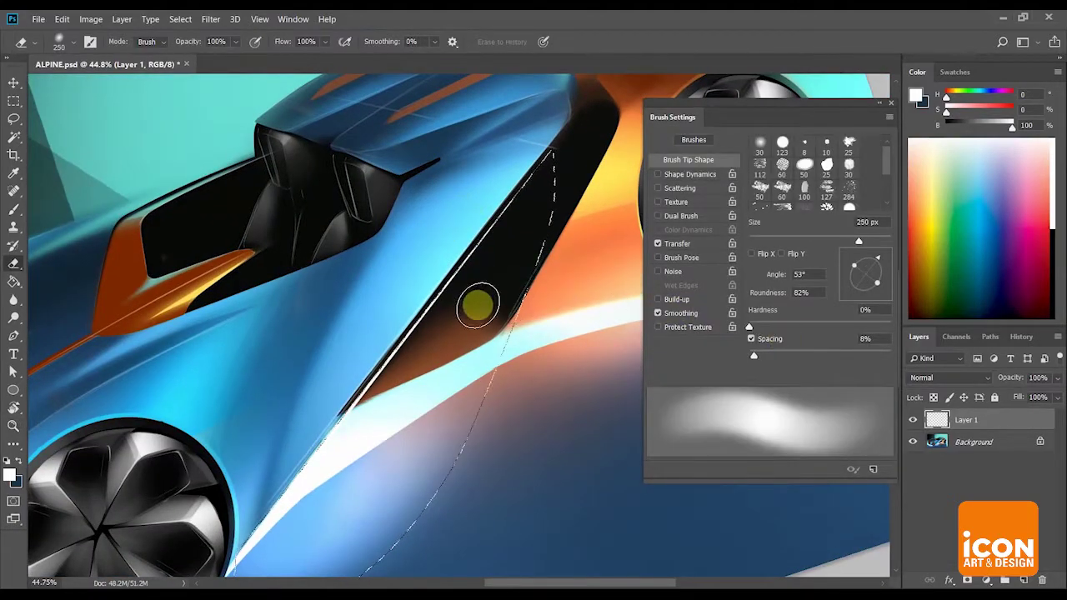
pyautogui.press('z')
pyautogui.moveTo(564, 155)
pyautogui.mouseDown()
pyautogui.moveTo(543, 174)
pyautogui.moveTo(590, 191)
pyautogui.mouseUp()
pyautogui.hotkey('ctrl', 'e')
# Straighten the view rotation to 0° and examine the whole car rendering from a distance.
pyautogui.press('z')
pyautogui.moveTo(585, 255)
pyautogui.mouseDown()
pyautogui.moveTo(567, 262)
pyautogui.moveTo(583, 274)
pyautogui.mouseUp()
pyautogui.press('r')
pyautogui.moveTo(588, 318); pyautogui.dragTo(578, 227)
pyautogui.press('r')
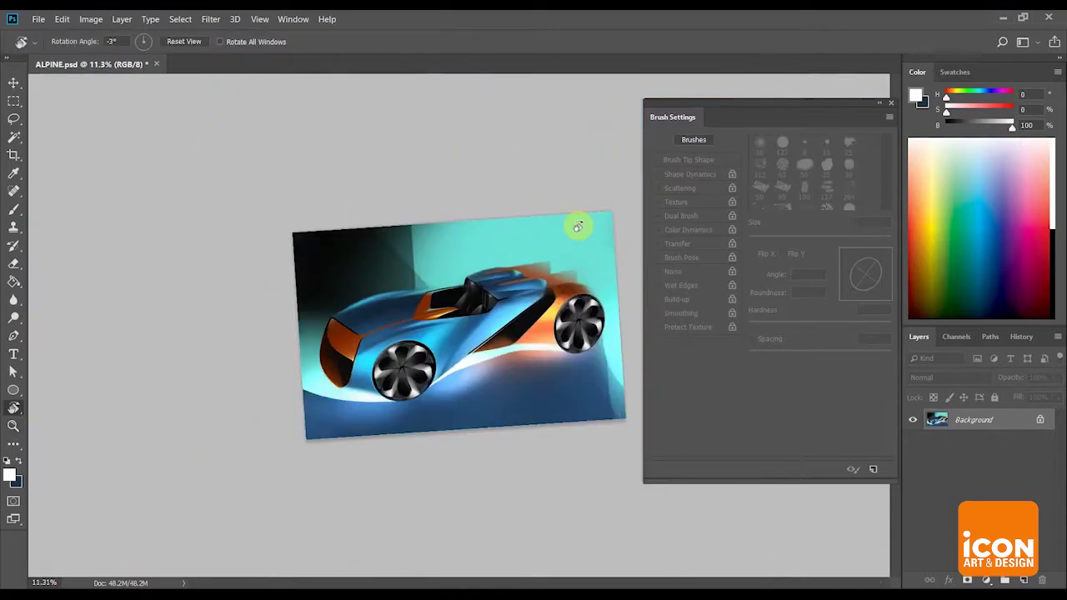
pyautogui.press('z')
pyautogui.moveTo(422, 376); pyautogui.dragTo(457, 372)
pyautogui.press('r')
pyautogui.moveTo(570, 252)
pyautogui.mouseDown()
pyautogui.moveTo(559, 205)
pyautogui.moveTo(523, 185)
pyautogui.moveTo(574, 256)
pyautogui.mouseUp()
pyautogui.moveTo(546, 203); pyautogui.dragTo(587, 201)
pyautogui.press('z')
pyautogui.moveTo(587, 201); pyautogui.dragTo(541, 187)
pyautogui.press('r')
pyautogui.moveTo(579, 170); pyautogui.dragTo(599, 197)
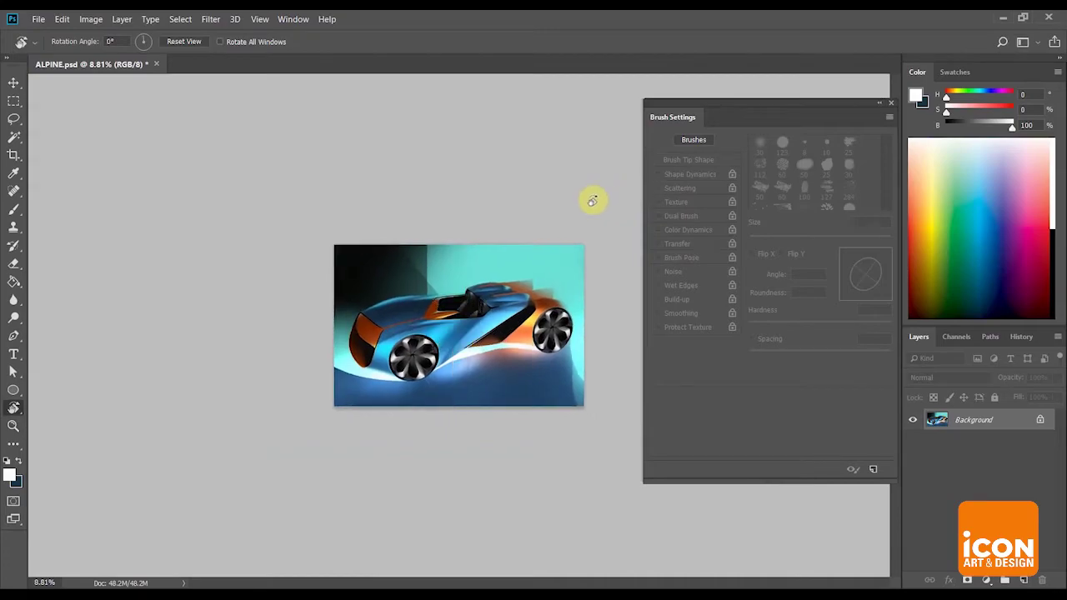
pyautogui.press('z')
pyautogui.moveTo(549, 241); pyautogui.dragTo(568, 241)
# Apply a Selective Color adjustment to the Greens with Cyan +20, Yellow -38 and Black -49%.
pyautogui.hotkey('ctrl', '-')
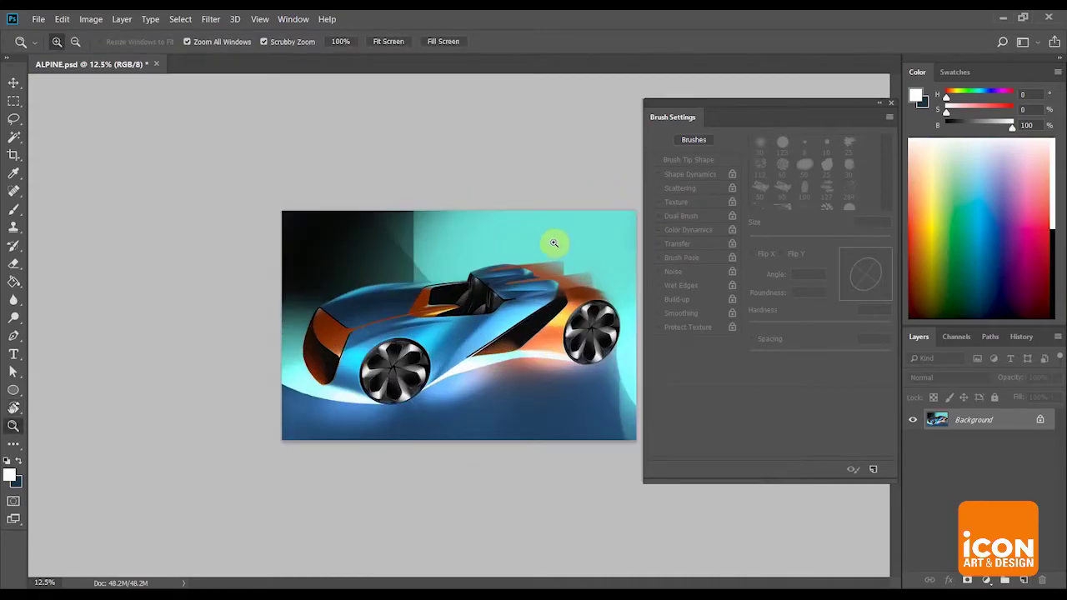
pyautogui.hotkey('ctrl', '+')
pyautogui.click(888, 107)
pyautogui.hotkey('ctrl', '+')
pyautogui.click(91, 19)
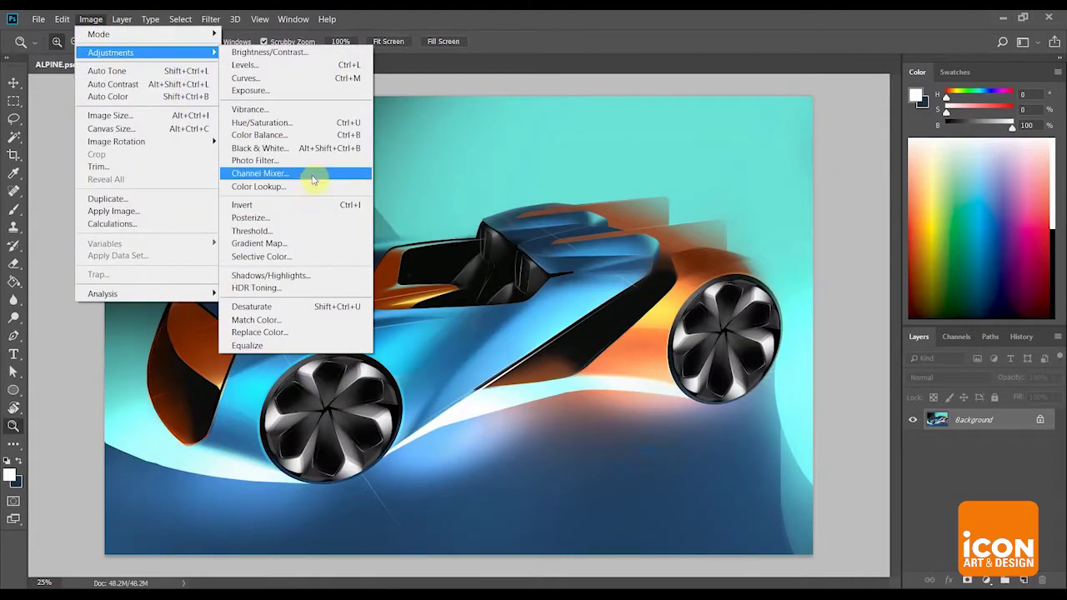
pyautogui.click(261, 256)
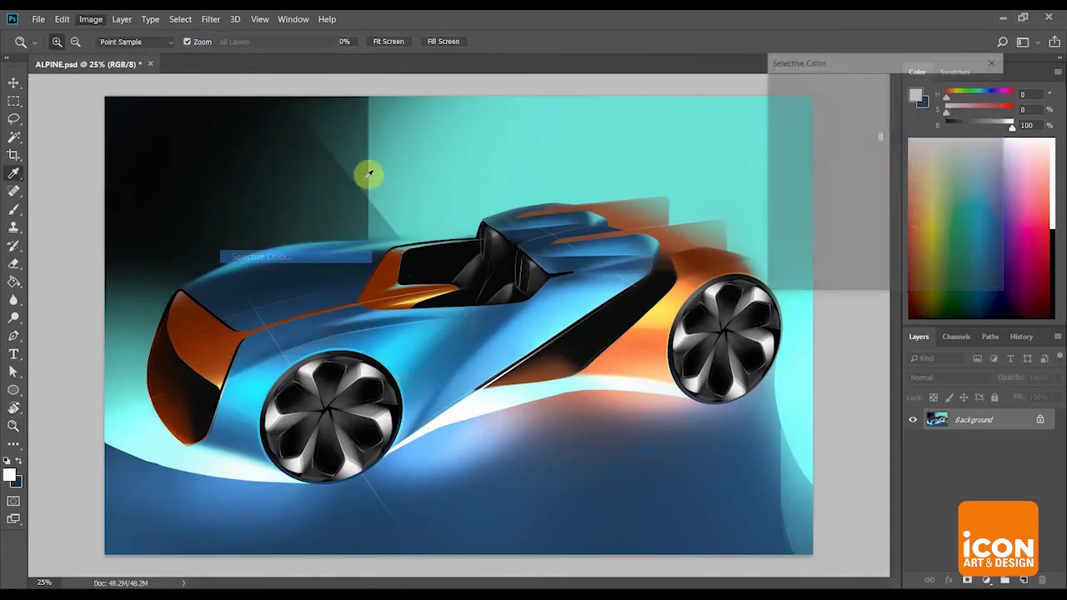
pyautogui.click(863, 114)
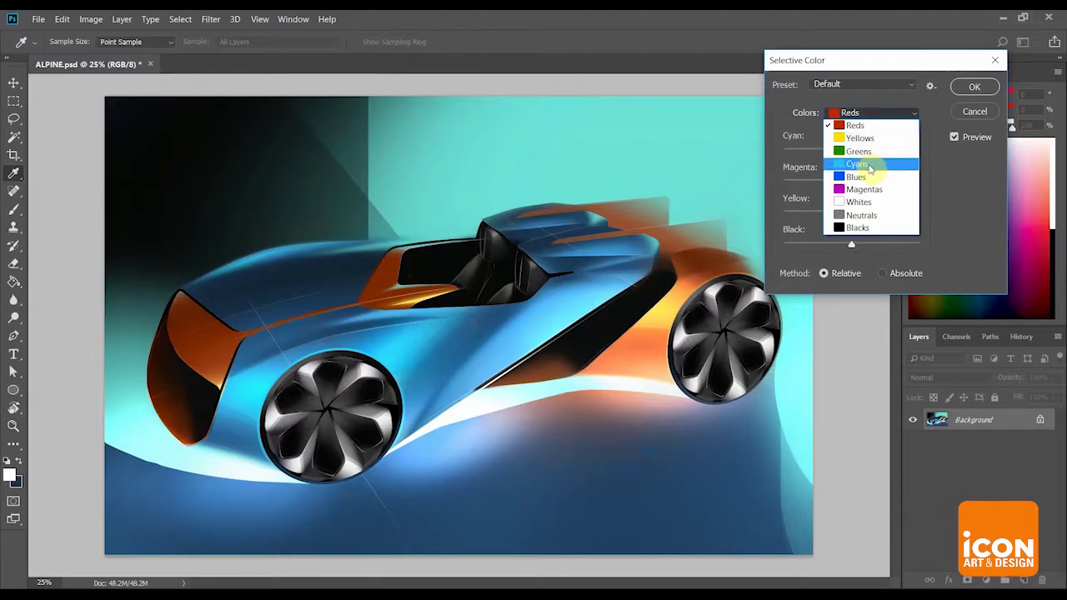
pyautogui.click(862, 150)
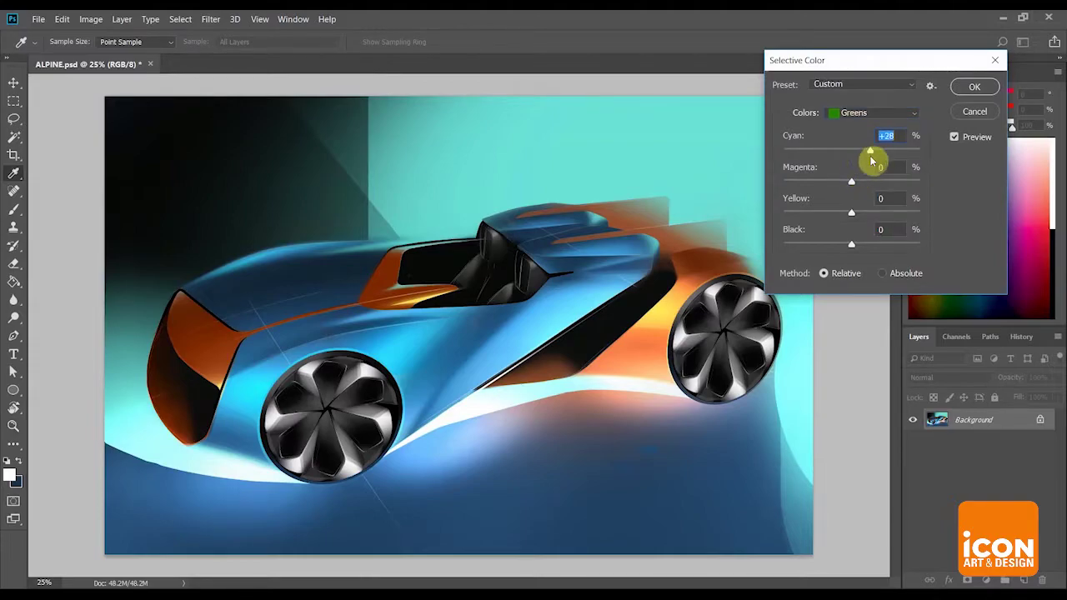
pyautogui.moveTo(852, 216); pyautogui.dragTo(826, 219)
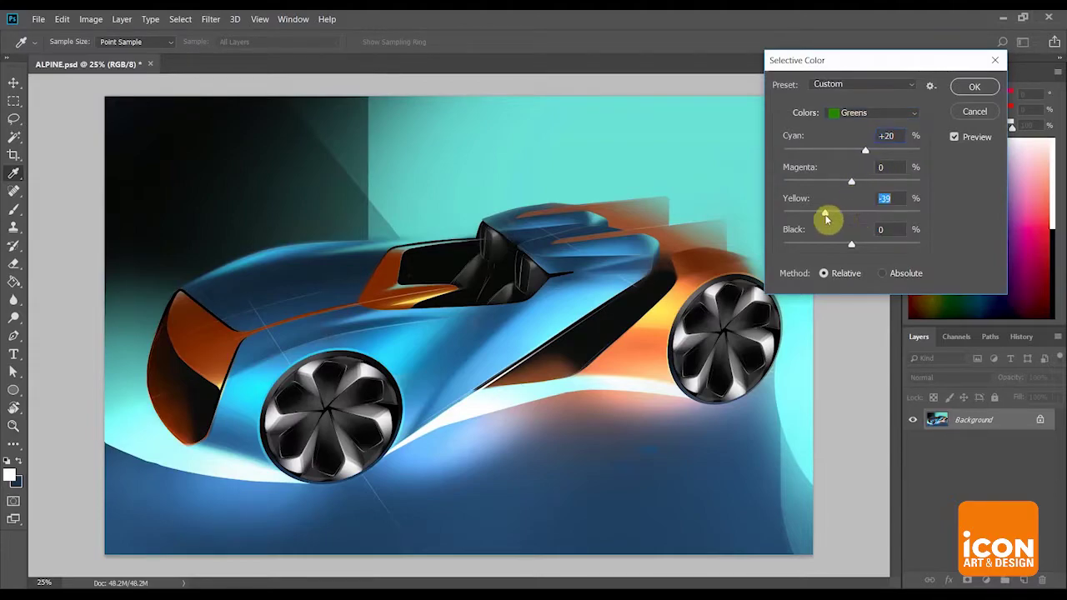
pyautogui.moveTo(885, 256); pyautogui.dragTo(817, 250)
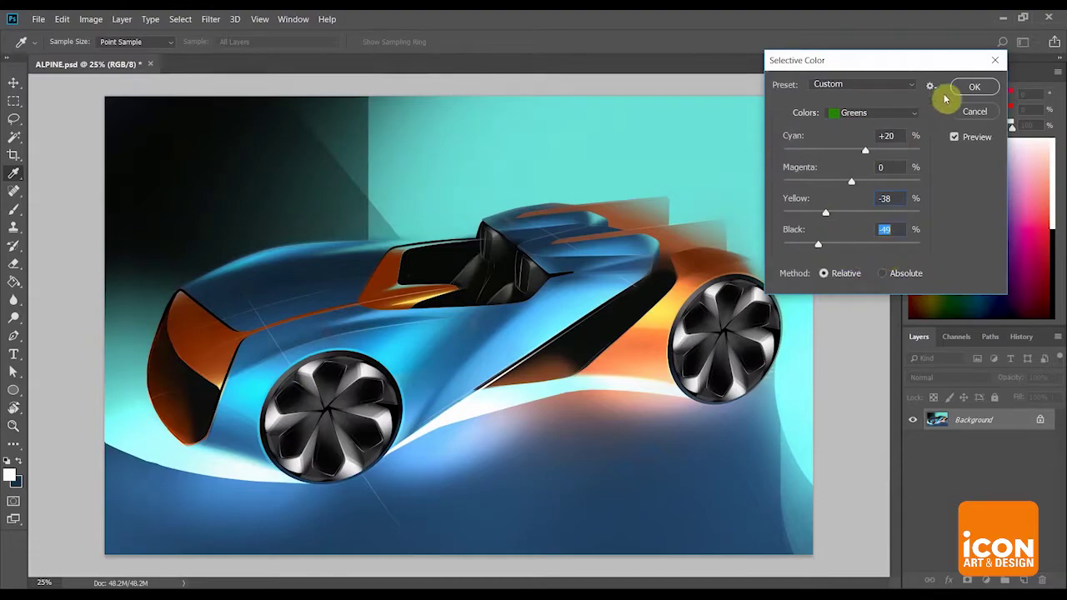
pyautogui.click(985, 87)
# Lasso a large rounded area from the hood around the cockpit and rear deck down to the front wheel.
pyautogui.moveTo(757, 233); pyautogui.dragTo(723, 229)
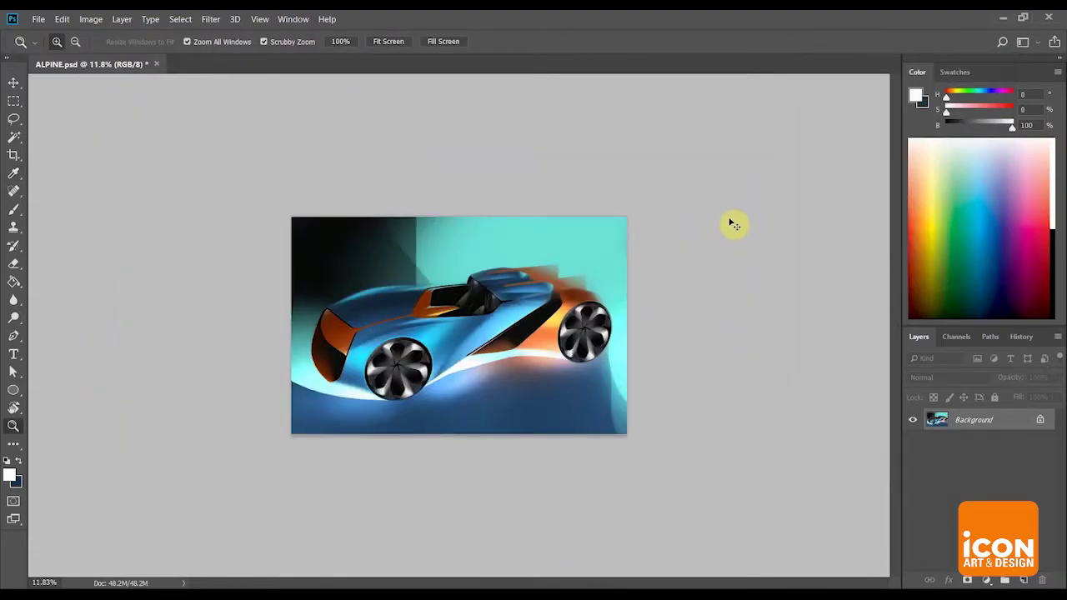
pyautogui.click(736, 237)
pyautogui.click(733, 238)
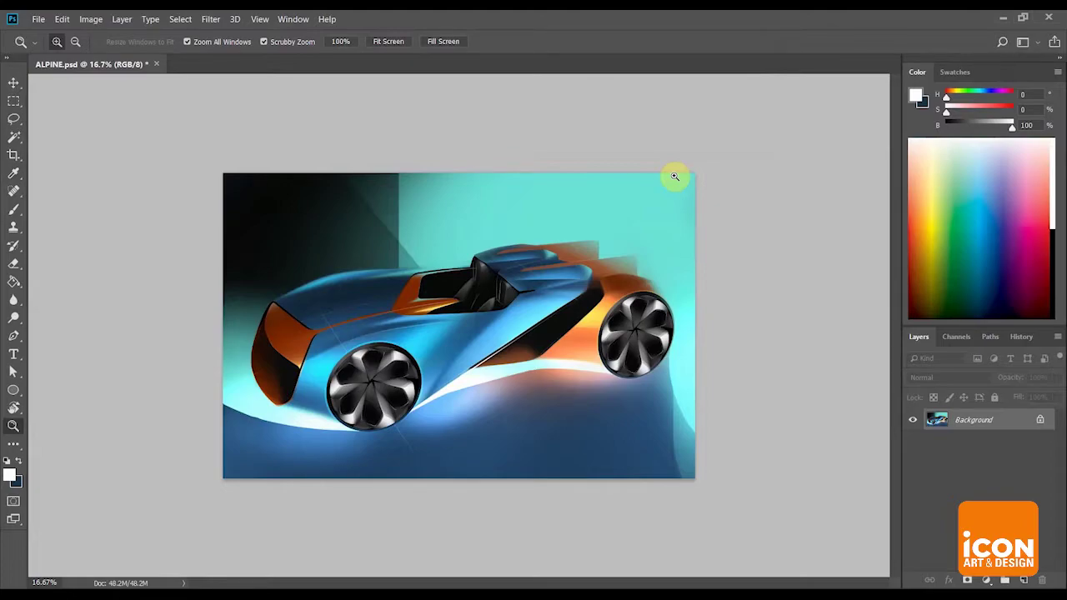
pyautogui.click(410, 312)
pyautogui.click(364, 313)
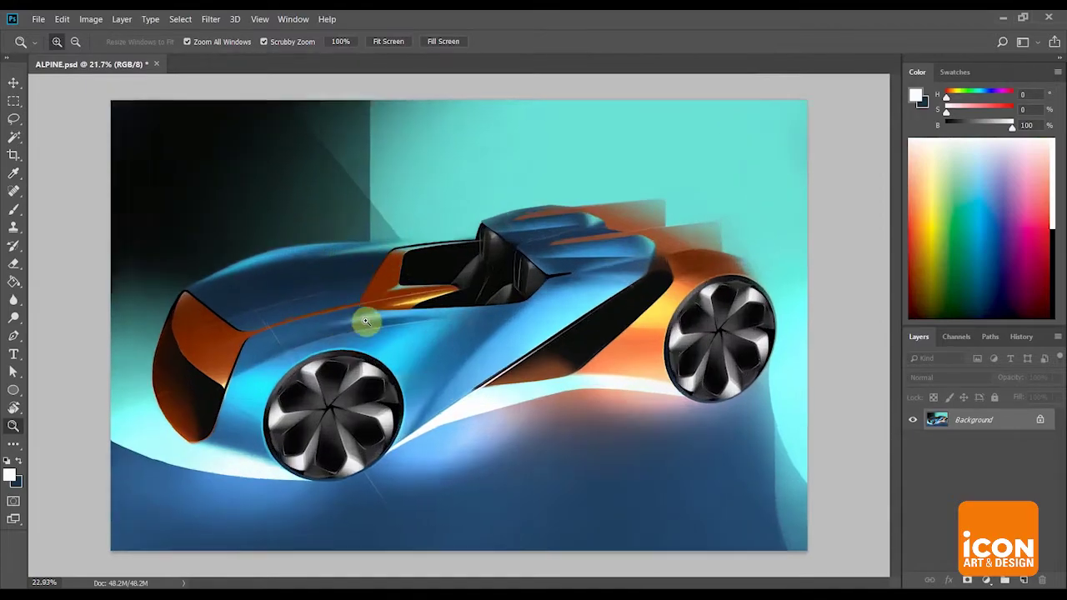
pyautogui.press('l')
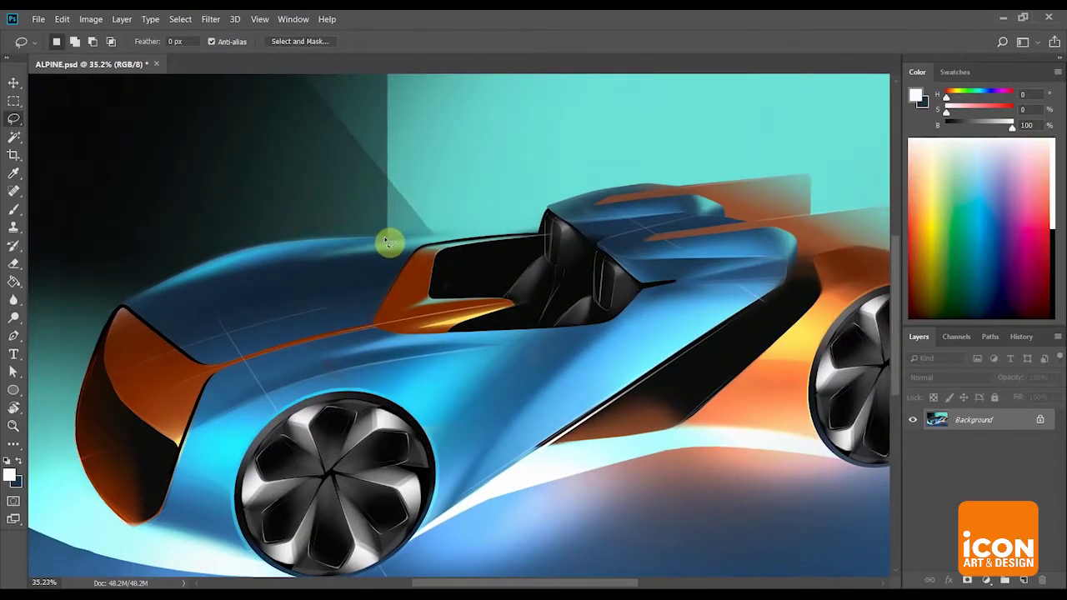
pyautogui.moveTo(383, 256); pyautogui.dragTo(343, 335)
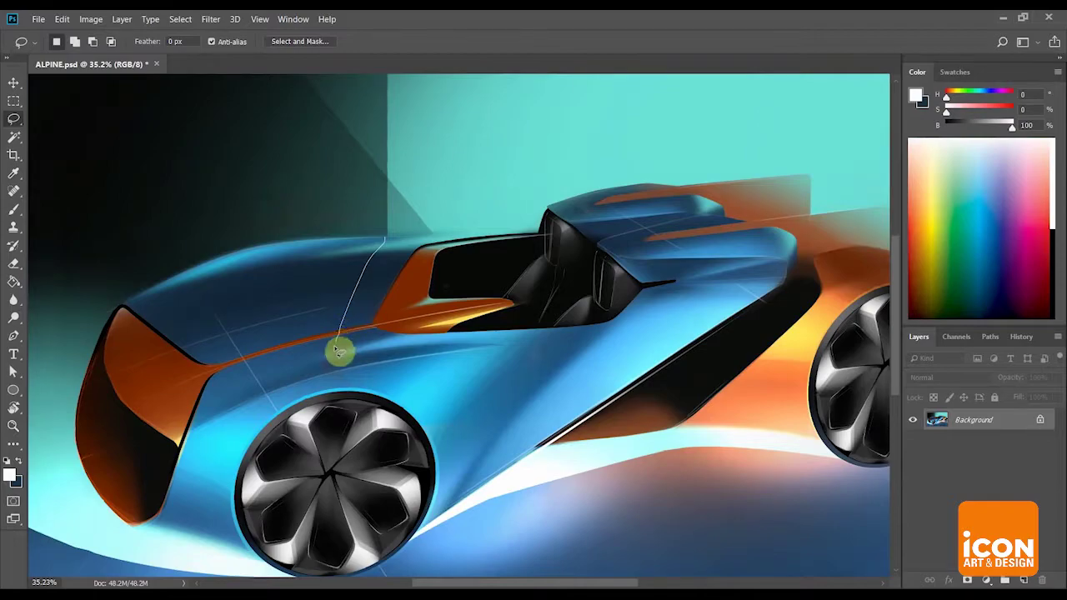
pyautogui.moveTo(326, 379)
pyautogui.mouseDown()
pyautogui.moveTo(707, 436)
pyautogui.moveTo(542, 125)
pyautogui.mouseUp()
pyautogui.press('z')
pyautogui.keyDown('alt'); pyautogui.click(565, 219); pyautogui.keyUp('alt')
pyautogui.keyDown('alt'); pyautogui.click(556, 230); pyautogui.keyUp('alt')
pyautogui.hotkey('ctrl', 'd')
pyautogui.moveTo(511, 268)
pyautogui.mouseDown()
pyautogui.moveTo(528, 231)
pyautogui.moveTo(554, 240)
pyautogui.mouseUp()
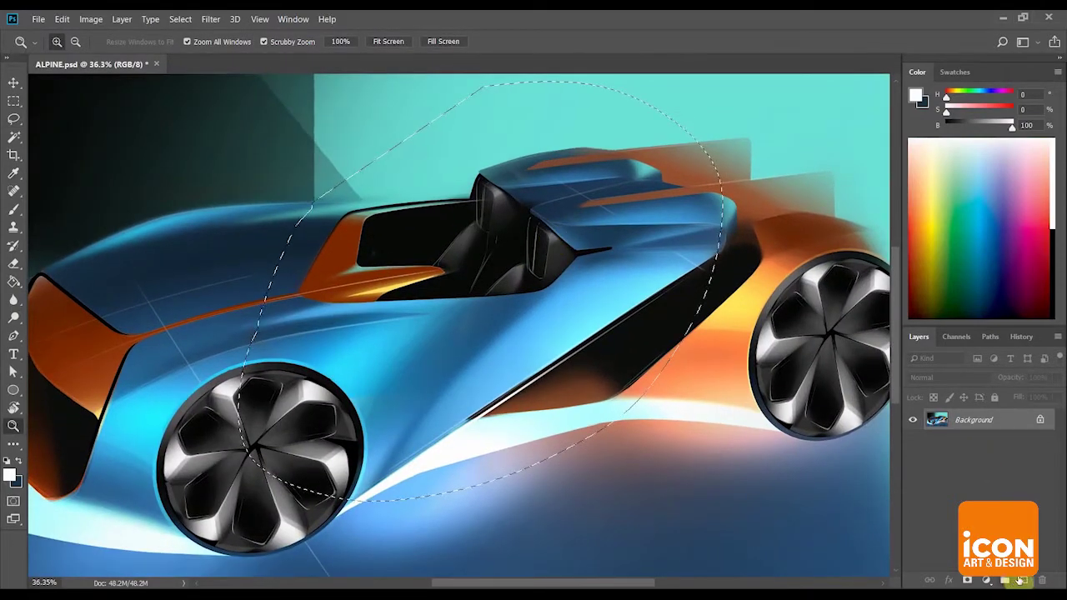
# Create a new layer, sample the teal background colour and brush a translucent windshield tint over the cockpit inside the selection.
pyautogui.click(1018, 579)
pyautogui.press('b')
pyautogui.keyDown('alt'); pyautogui.click(374, 120); pyautogui.keyUp('alt')
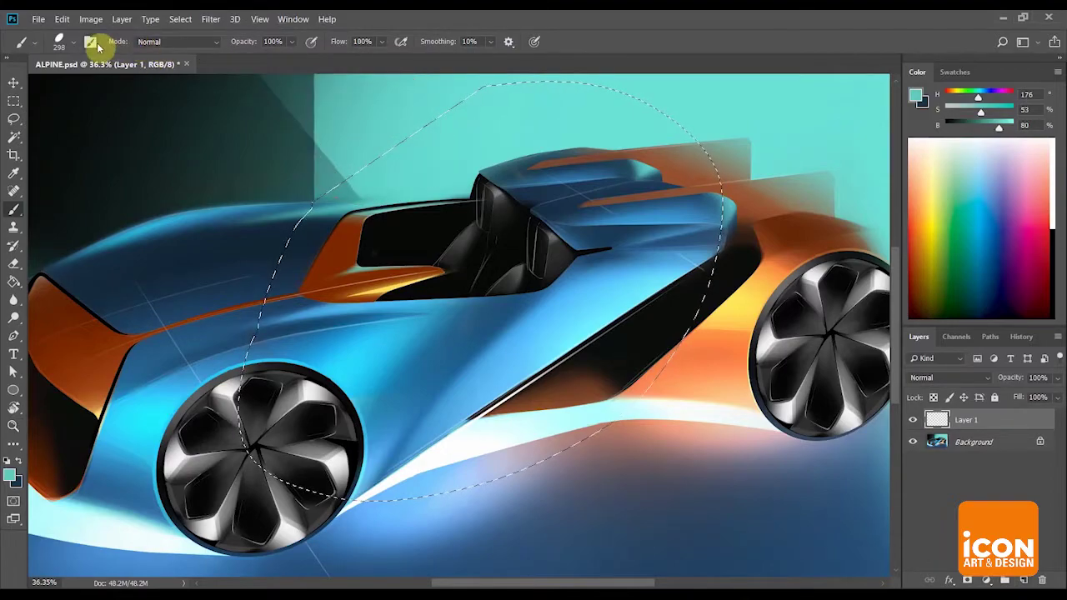
pyautogui.click(90, 41)
pyautogui.press(']')
pyautogui.press(']')
pyautogui.press(']')
pyautogui.press(']')
pyautogui.press(']')
pyautogui.press(']')
pyautogui.press(']')
pyautogui.press(']')
pyautogui.press(']')
pyautogui.press(']')
pyautogui.press(']')
pyautogui.press(']')
pyautogui.moveTo(281, 265); pyautogui.dragTo(600, 165)
# Switch to the Eraser and set its hardness to 67% for trimming the teal windshield tint.
pyautogui.press('z')
pyautogui.moveTo(446, 200); pyautogui.dragTo(429, 214)
pyautogui.press('r')
pyautogui.moveTo(517, 154)
pyautogui.mouseDown()
pyautogui.moveTo(442, 110)
pyautogui.moveTo(398, 215)
pyautogui.moveTo(479, 183)
pyautogui.moveTo(497, 191)
pyautogui.mouseUp()
pyautogui.press('e')
pyautogui.click(851, 326)
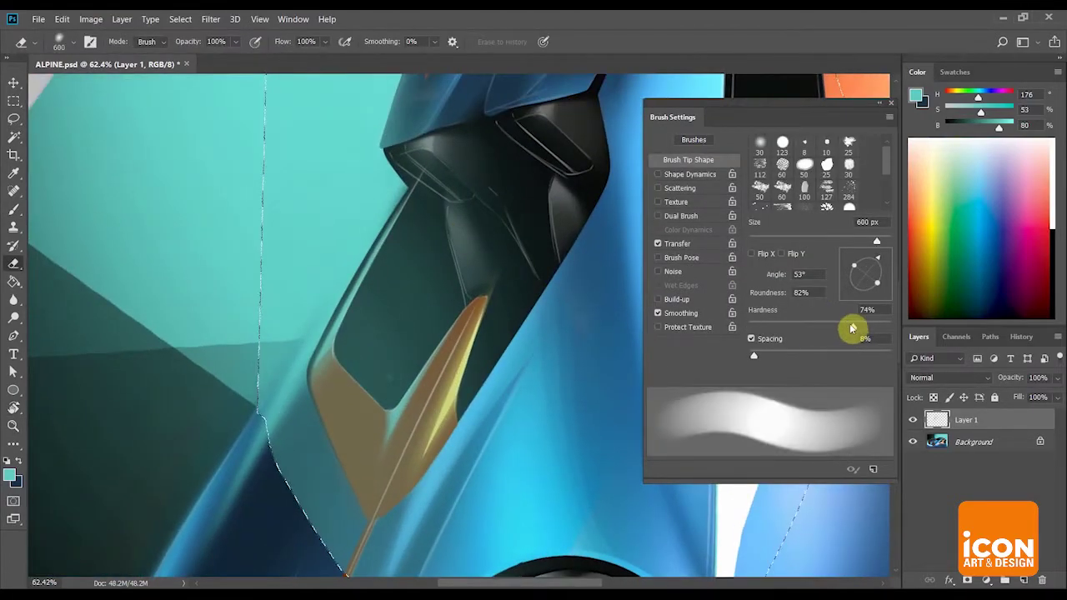
pyautogui.moveTo(852, 327); pyautogui.dragTo(843, 327)
pyautogui.press('[')
# Clear the selection and erase the teal tint from the front wheel and lower body with an 800 px eraser.
pyautogui.press('z')
pyautogui.moveTo(391, 198)
pyautogui.mouseDown()
pyautogui.moveTo(364, 261)
pyautogui.moveTo(348, 265)
pyautogui.mouseUp()
pyautogui.press('space')
pyautogui.moveTo(473, 282); pyautogui.dragTo(350, 221)
pyautogui.press('r')
pyautogui.moveTo(474, 260); pyautogui.dragTo(488, 266)
pyautogui.press('space')
pyautogui.moveTo(545, 304); pyautogui.dragTo(528, 389)
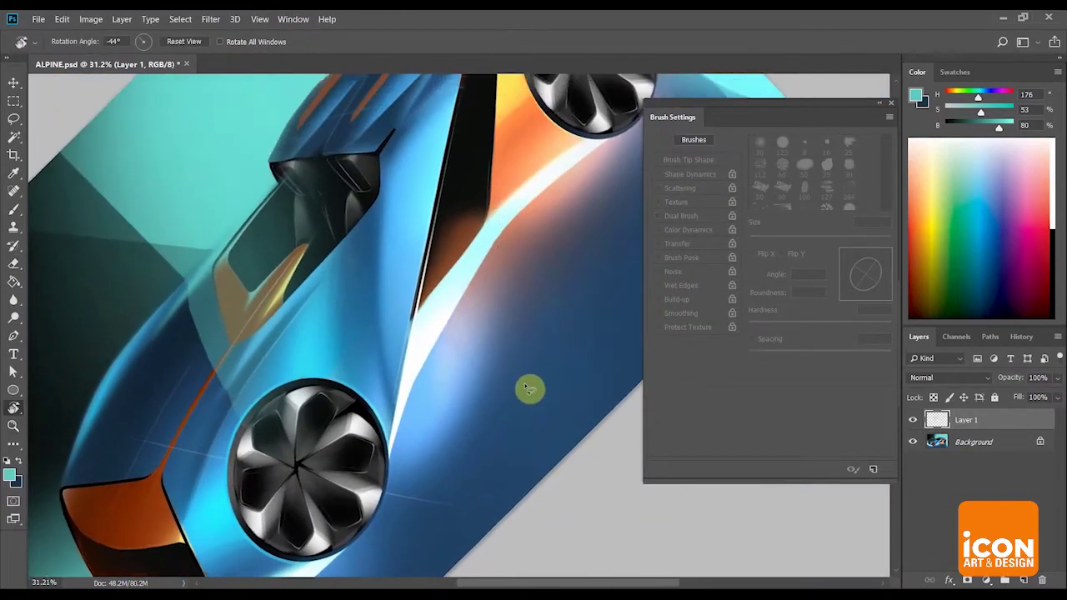
pyautogui.press('l')
pyautogui.click(525, 381)
pyautogui.click(512, 247)
pyautogui.press('z')
pyautogui.moveTo(503, 278); pyautogui.dragTo(494, 292)
pyautogui.press('space')
pyautogui.moveTo(501, 295); pyautogui.dragTo(534, 270)
pyautogui.press('e')
pyautogui.press(']')
pyautogui.press(']')
pyautogui.press(']')
pyautogui.press(']')
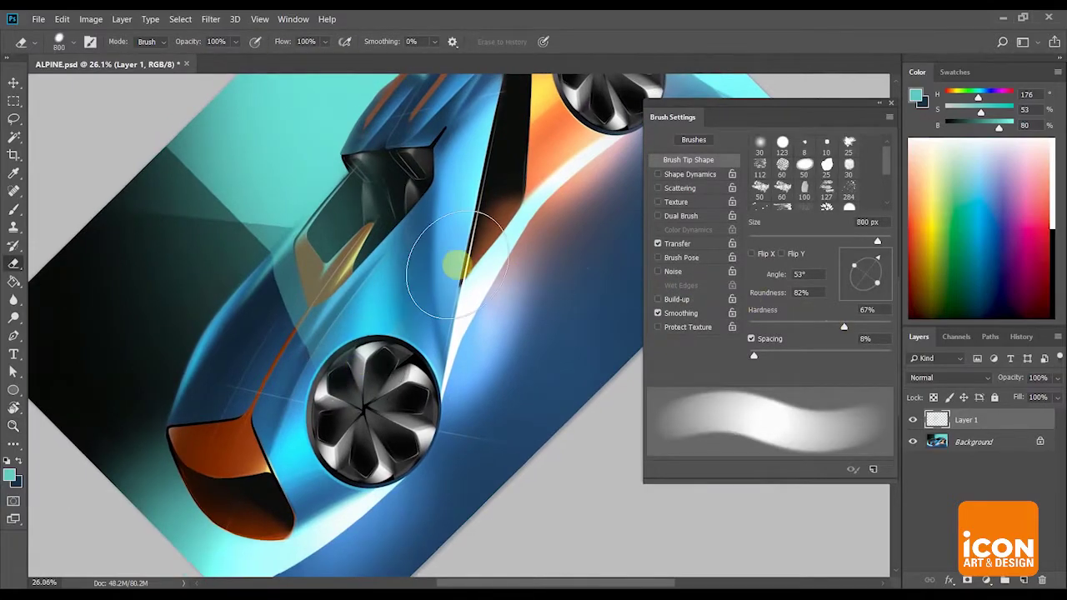
# Fade the teal tint over the cockpit with a 900 px eraser at 0% hardness and 74° angle.
pyautogui.press('r')
pyautogui.moveTo(519, 203)
pyautogui.mouseDown()
pyautogui.moveTo(507, 247)
pyautogui.moveTo(419, 302)
pyautogui.moveTo(469, 272)
pyautogui.mouseUp()
pyautogui.press('z')
pyautogui.press('r')
pyautogui.moveTo(542, 179)
pyautogui.mouseDown()
pyautogui.moveTo(517, 164)
pyautogui.moveTo(593, 176)
pyautogui.moveTo(560, 209)
pyautogui.mouseUp()
pyautogui.press('e')
pyautogui.moveTo(816, 325); pyautogui.dragTo(688, 343)
pyautogui.moveTo(877, 256); pyautogui.dragTo(872, 253)
pyautogui.press('[')
pyautogui.moveTo(376, 350); pyautogui.dragTo(360, 371)
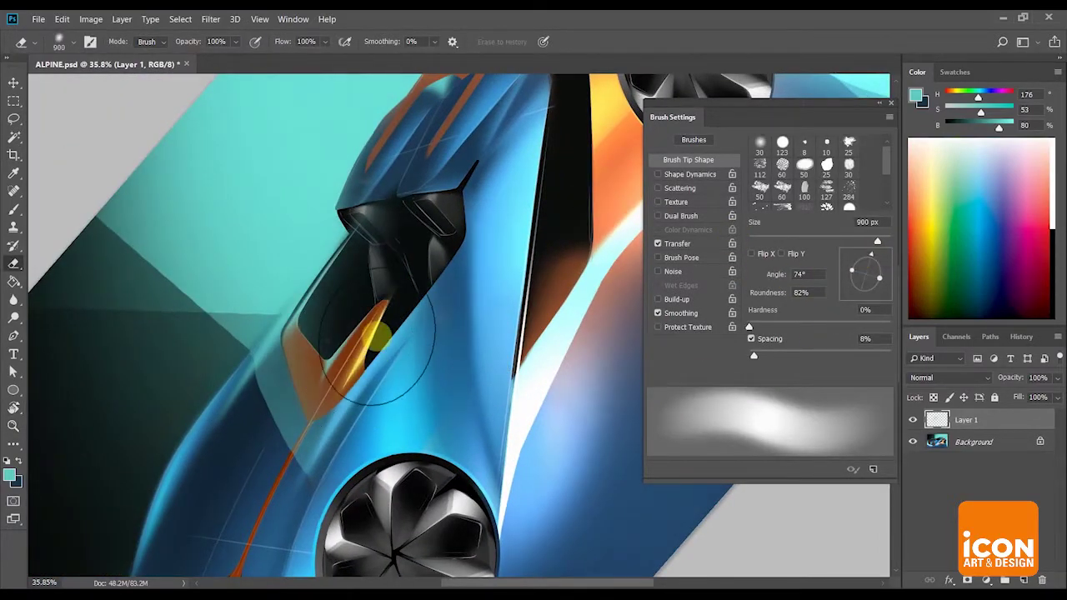
# Trim the teal windshield tint over the hood and front fender with a 400 px eraser at 72% hardness.
pyautogui.press('r')
pyautogui.moveTo(519, 152); pyautogui.dragTo(601, 219)
pyautogui.press('z')
pyautogui.moveTo(602, 223)
pyautogui.mouseDown()
pyautogui.moveTo(512, 238)
pyautogui.moveTo(581, 239)
pyautogui.mouseUp()
pyautogui.press('r')
pyautogui.press('z')
pyautogui.press('e')
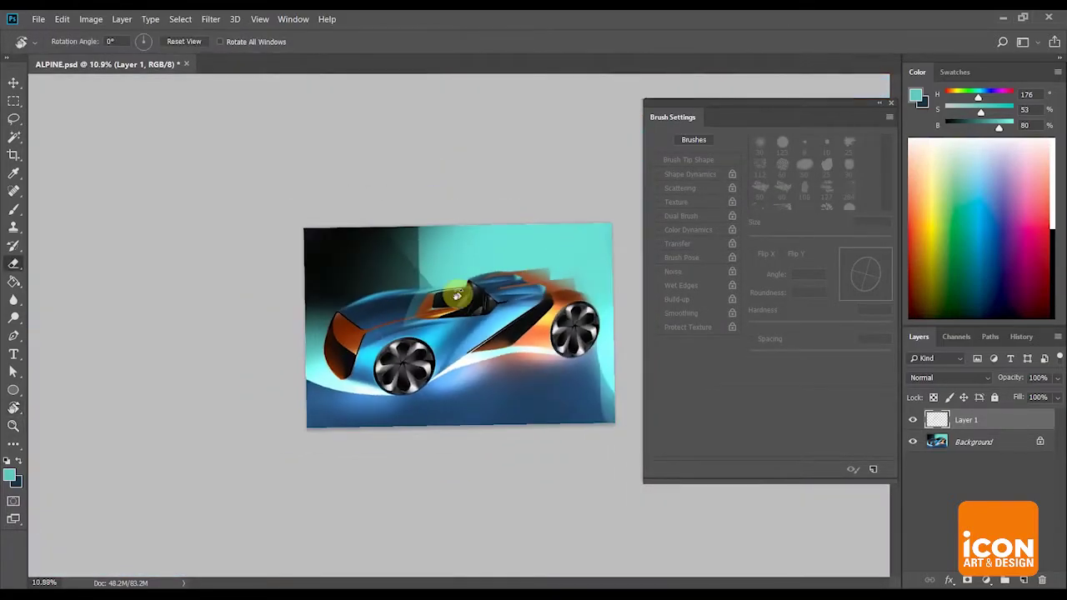
pyautogui.press('z')
pyautogui.scroll(5, 441, 409)
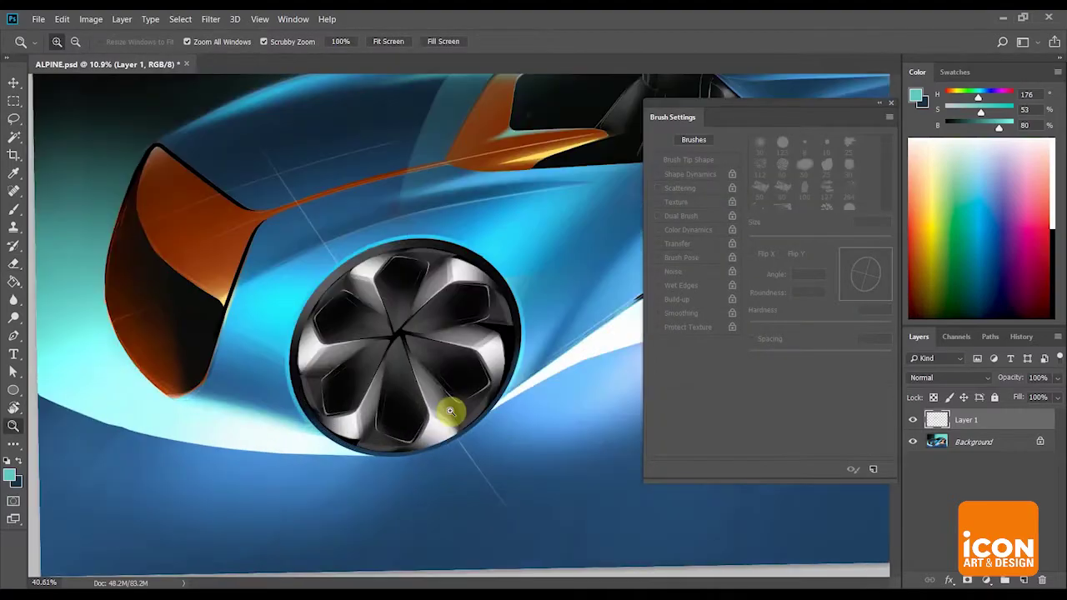
pyautogui.press('e')
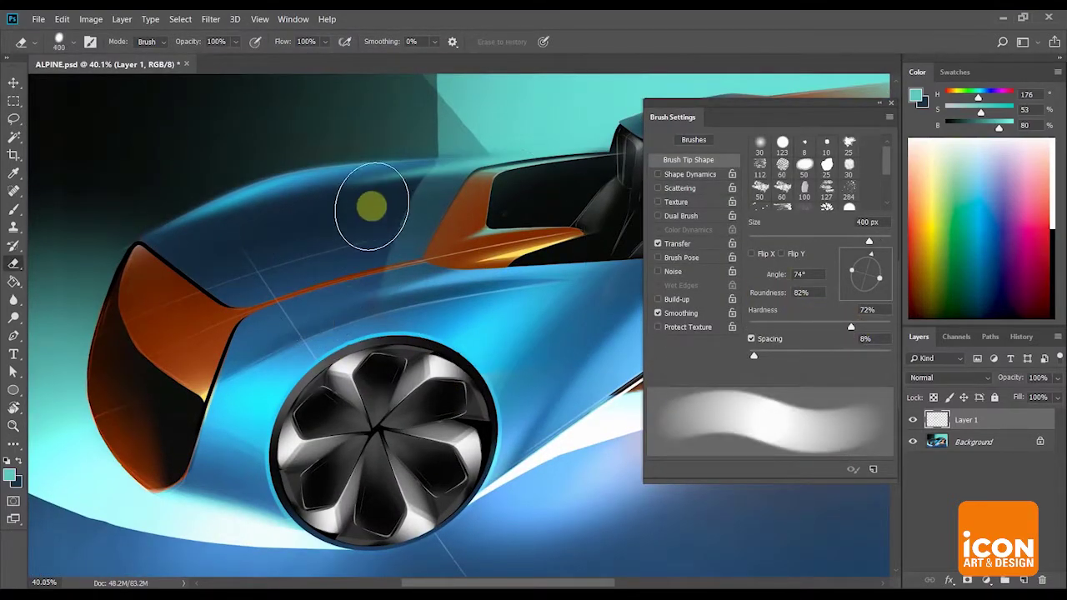
# Merge the windshield tint layer down into the Background layer.
pyautogui.press('z')
pyautogui.moveTo(355, 348); pyautogui.dragTo(287, 343)
pyautogui.press('r')
pyautogui.moveTo(565, 257)
pyautogui.mouseDown()
pyautogui.moveTo(571, 265)
pyautogui.moveTo(536, 261)
pyautogui.mouseUp()
pyautogui.press('z')
pyautogui.press('r')
pyautogui.moveTo(594, 250); pyautogui.dragTo(601, 244)
pyautogui.press('z')
pyautogui.moveTo(576, 295); pyautogui.dragTo(566, 321)
pyautogui.hotkey('ctrl', 'e')
pyautogui.scroll(1, 565, 320)
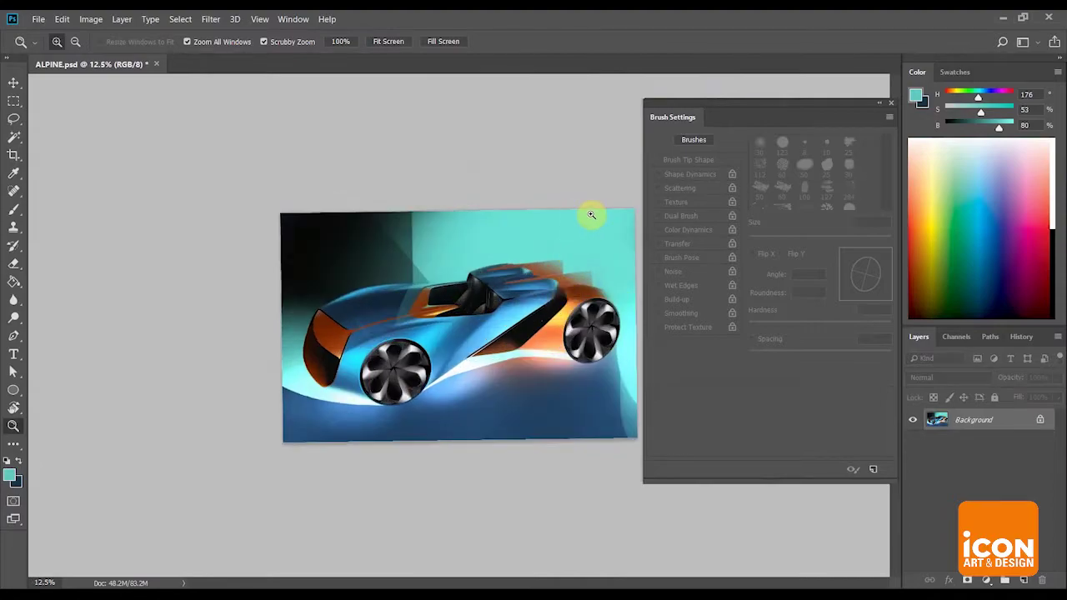
# Sample bright cyan from the bodywork beside the front wheel and set a 15 px brush with 100% hardness and Shape Dynamics on.
pyautogui.press('r')
pyautogui.moveTo(623, 199); pyautogui.dragTo(626, 196)
pyautogui.press('z')
pyautogui.moveTo(544, 310)
pyautogui.mouseDown()
pyautogui.moveTo(562, 315)
pyautogui.moveTo(564, 303)
pyautogui.mouseUp()
pyautogui.scroll(3, 557, 325)
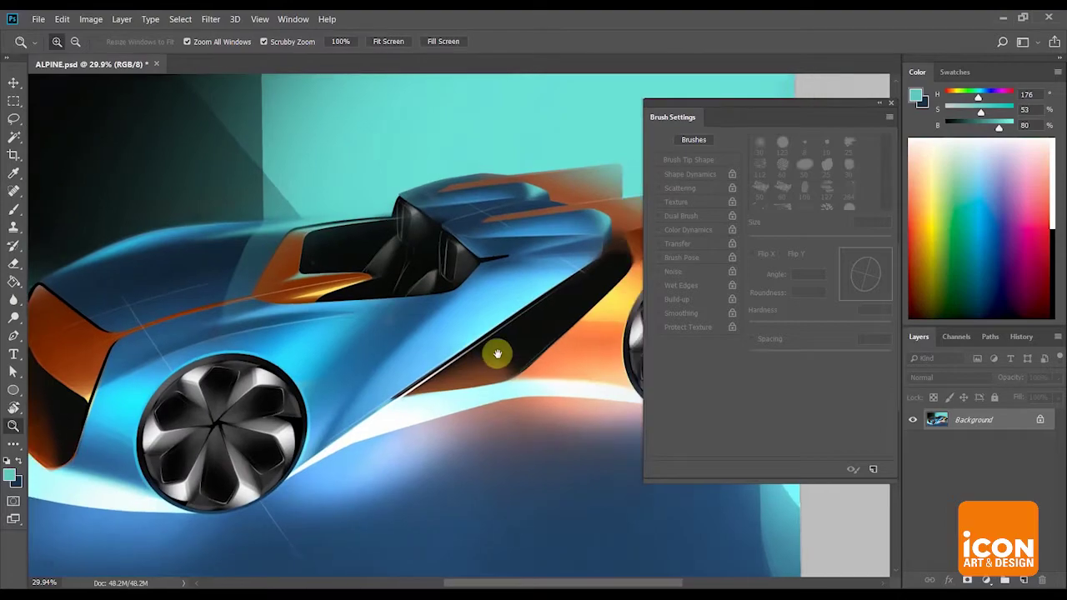
pyautogui.press('r')
pyautogui.moveTo(582, 258)
pyautogui.mouseDown()
pyautogui.moveTo(581, 212)
pyautogui.moveTo(536, 269)
pyautogui.moveTo(564, 220)
pyautogui.mouseUp()
pyautogui.press('b')
pyautogui.keyDown('alt'); pyautogui.click(286, 386); pyautogui.keyUp('alt')
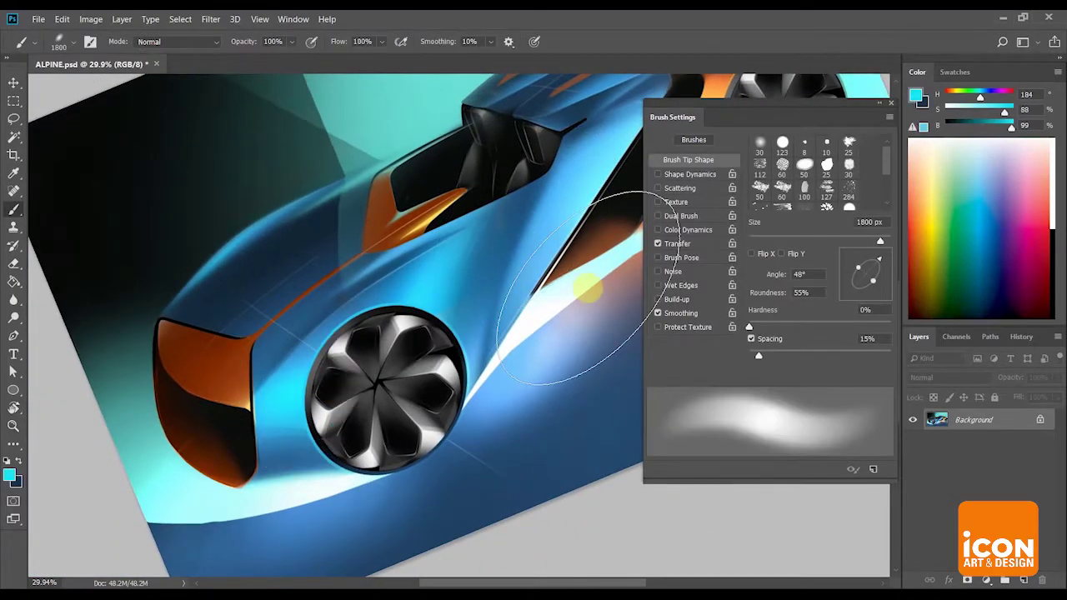
pyautogui.moveTo(749, 326); pyautogui.dragTo(966, 321)
pyautogui.click(658, 175)
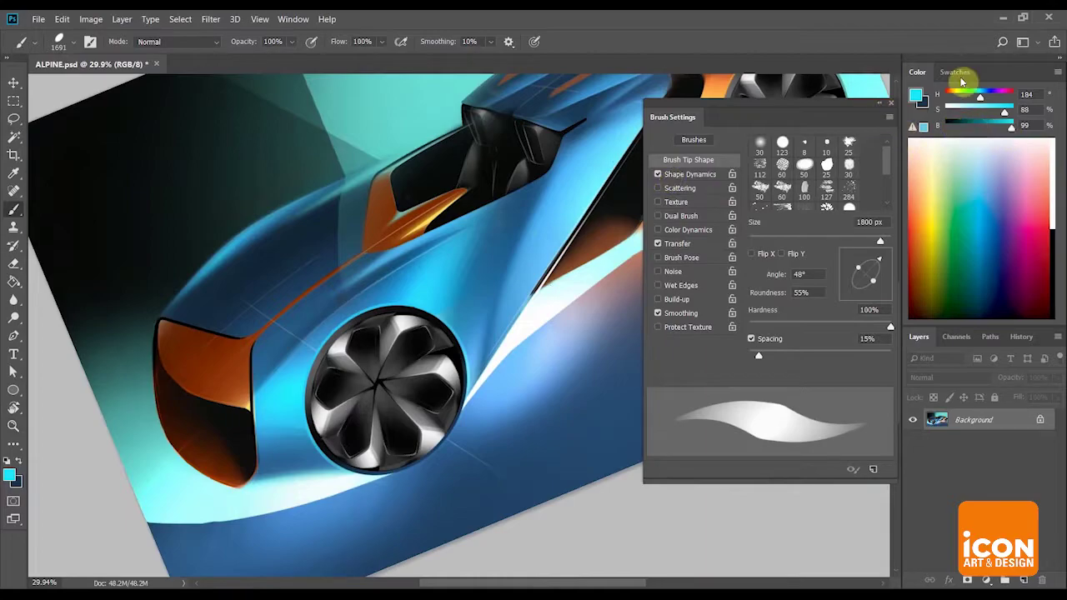
pyautogui.write('1')
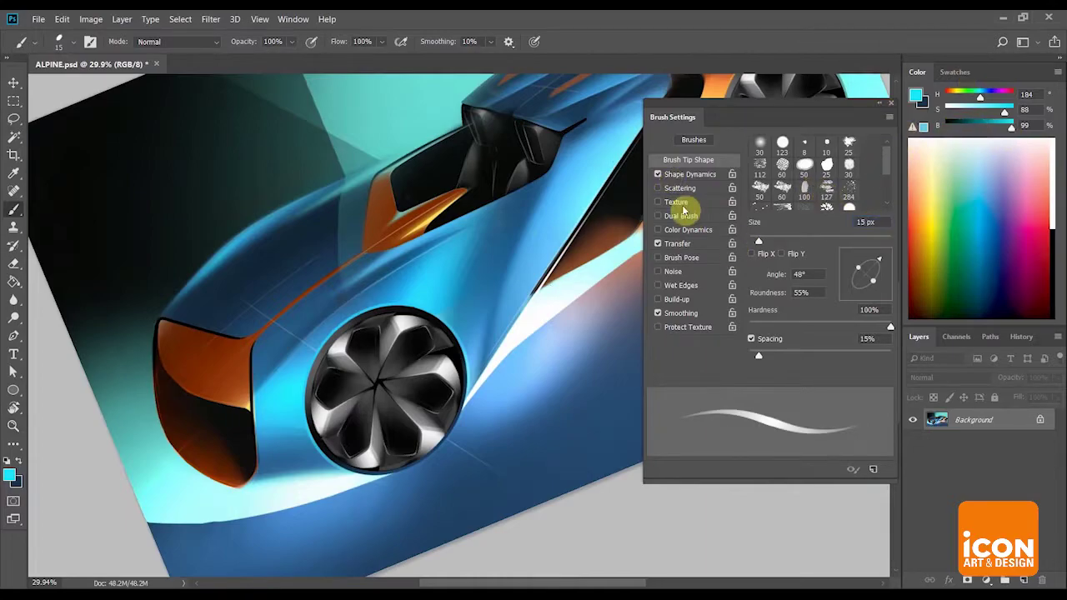
pyautogui.moveTo(1010, 133); pyautogui.dragTo(1014, 131)
# Brush a thin cyan highlight along the edge of the front wheel arch.
pyautogui.press('r')
pyautogui.moveTo(488, 205); pyautogui.dragTo(472, 250)
pyautogui.moveTo(472, 250); pyautogui.dragTo(488, 179)
pyautogui.press('z')
pyautogui.moveTo(367, 250); pyautogui.dragTo(422, 228)
pyautogui.moveTo(370, 269); pyautogui.dragTo(352, 375)
pyautogui.press('b')
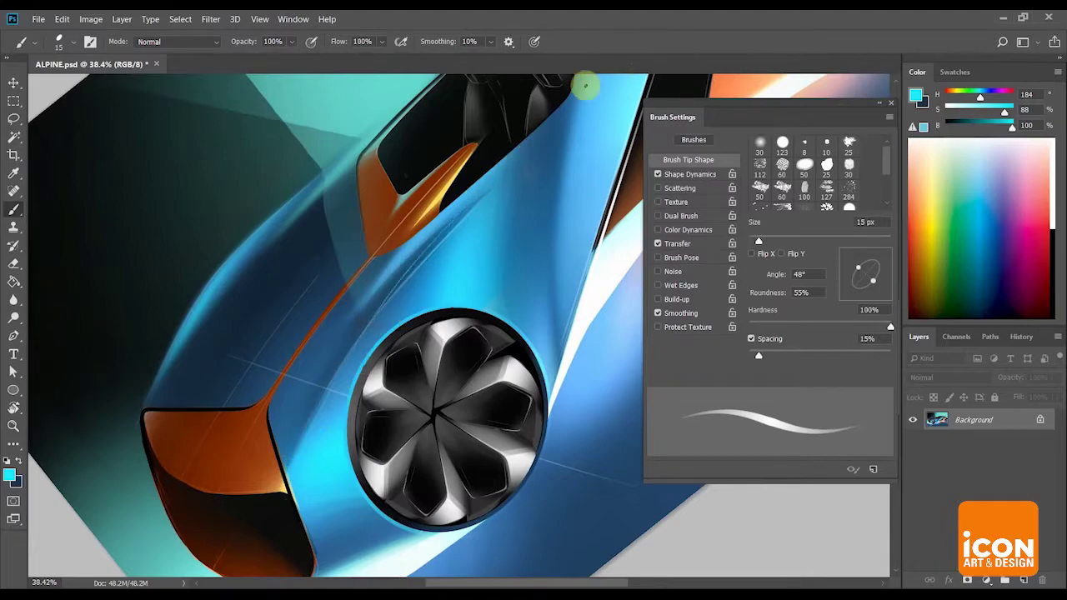
# Brush a fine cyan highlight along the fender crease between the nose and the front wheel.
pyautogui.press('r')
pyautogui.moveTo(575, 188); pyautogui.dragTo(615, 254)
pyautogui.press('z')
pyautogui.moveTo(596, 218)
pyautogui.mouseDown()
pyautogui.moveTo(528, 205)
pyautogui.moveTo(610, 209)
pyautogui.mouseUp()
pyautogui.press('r')
pyautogui.moveTo(573, 134); pyautogui.dragTo(492, 132)
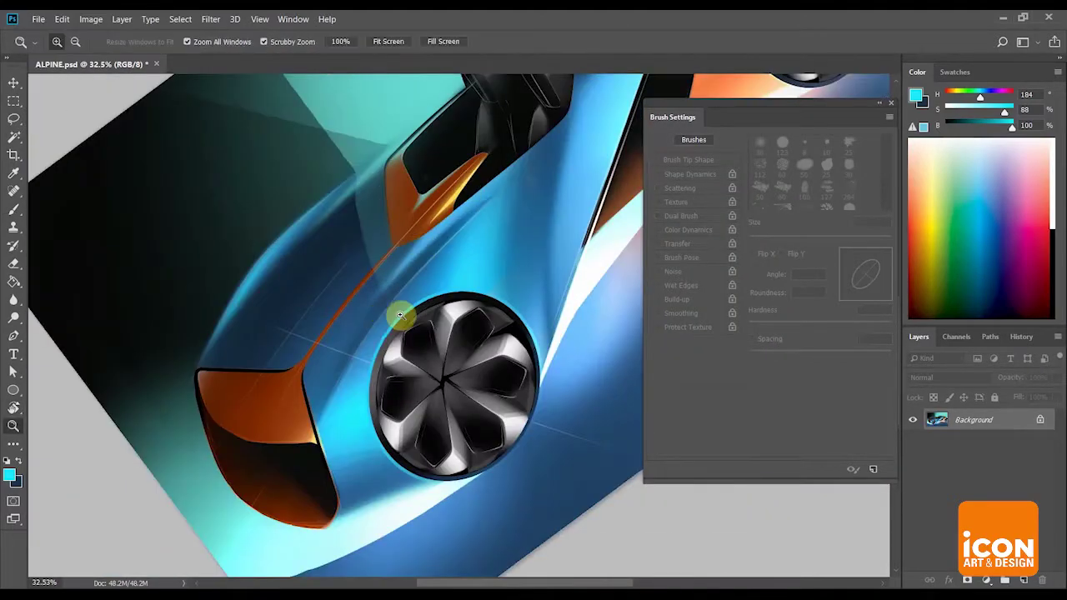
pyautogui.moveTo(400, 315); pyautogui.dragTo(439, 300)
pyautogui.press('b')
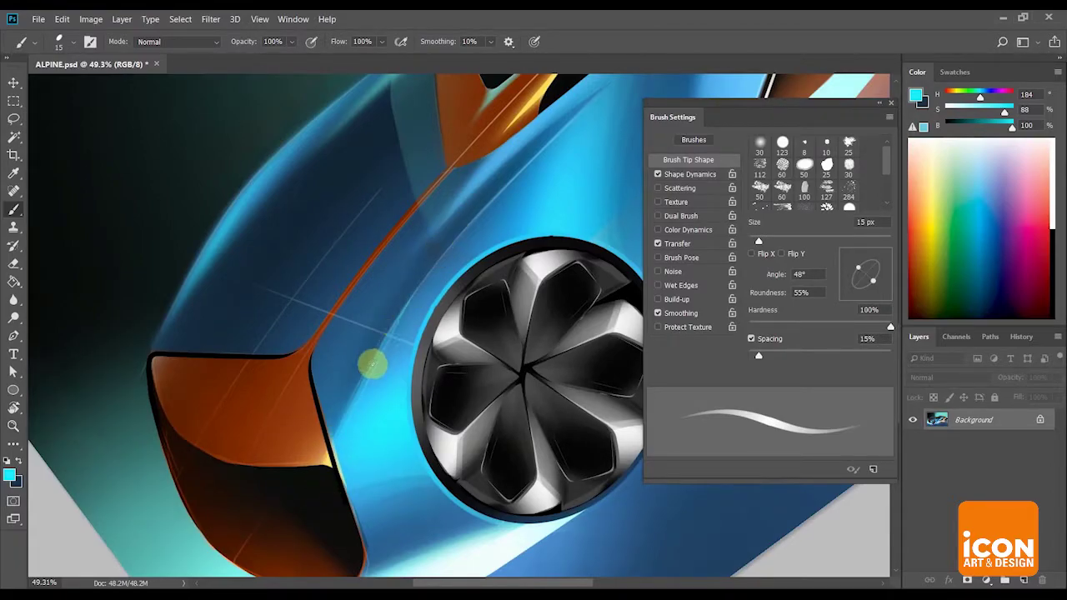
# Extend the cyan crease highlight along the upper fender toward the cockpit.
pyautogui.press('r')
pyautogui.moveTo(557, 215); pyautogui.dragTo(573, 269)
pyautogui.press('z')
pyautogui.moveTo(560, 260); pyautogui.dragTo(522, 256)
pyautogui.moveTo(631, 150); pyautogui.dragTo(490, 301)
pyautogui.press('z')
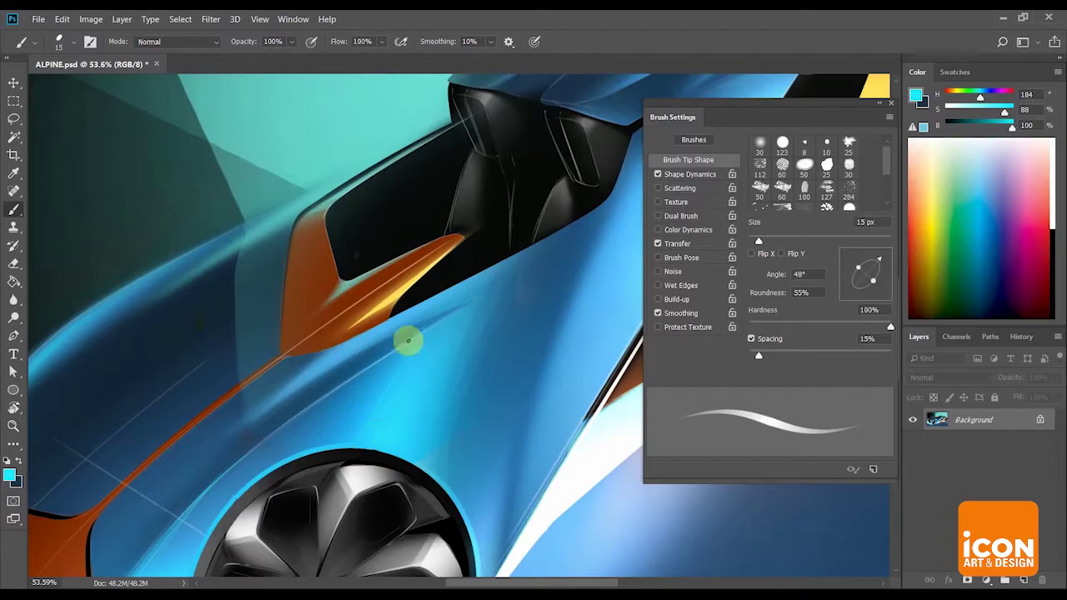
# Sample near-white from the lower body highlight and brush the bright edge line along the black side intake.
pyautogui.press('r')
pyautogui.moveTo(497, 279); pyautogui.dragTo(609, 234)
pyautogui.press('z')
pyautogui.press('r')
pyautogui.moveTo(564, 271); pyautogui.dragTo(431, 338)
pyautogui.moveTo(510, 269); pyautogui.dragTo(526, 278)
pyautogui.press('z')
pyautogui.moveTo(454, 342); pyautogui.dragTo(469, 343)
pyautogui.press('b')
pyautogui.keyDown('alt'); pyautogui.click(379, 454); pyautogui.keyUp('alt')
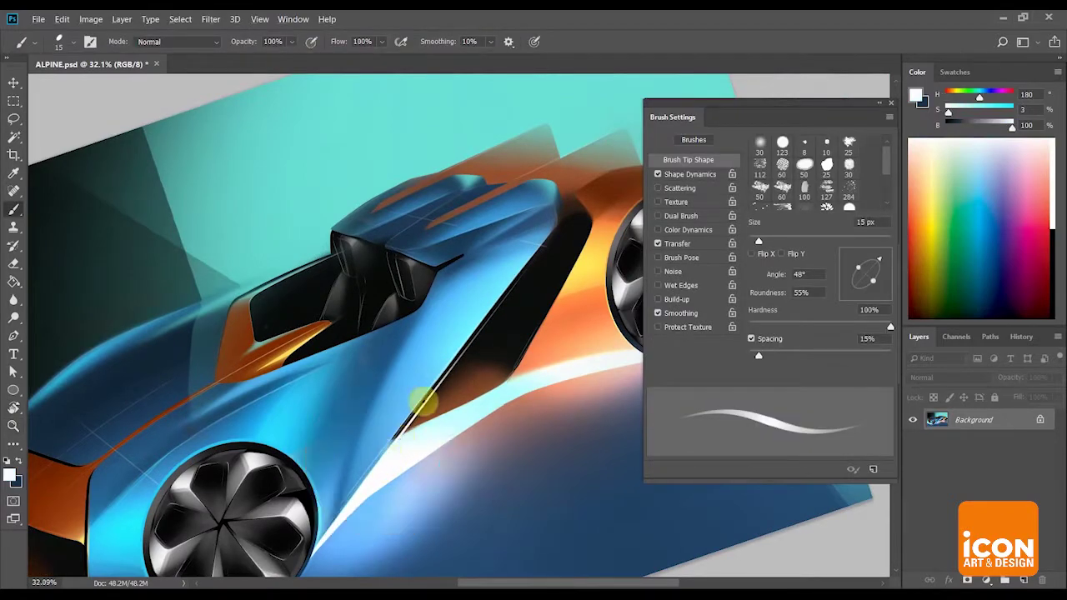
pyautogui.press('r')
pyautogui.moveTo(572, 242); pyautogui.dragTo(544, 227)
pyautogui.press('z')
pyautogui.moveTo(514, 272); pyautogui.dragTo(542, 277)
# Sample light cyan from the bodywork and brush thin highlights along the ridge and rear edge of the nearer headrest fairing.
pyautogui.press('b')
pyautogui.keyDown('alt'); pyautogui.click(480, 314); pyautogui.keyUp('alt')
pyautogui.press('r')
pyautogui.press('z')
pyautogui.moveTo(435, 254)
pyautogui.mouseDown()
pyautogui.moveTo(403, 274)
pyautogui.moveTo(447, 222)
pyautogui.moveTo(464, 223)
pyautogui.mouseUp()
pyautogui.press('r')
pyautogui.press('b')
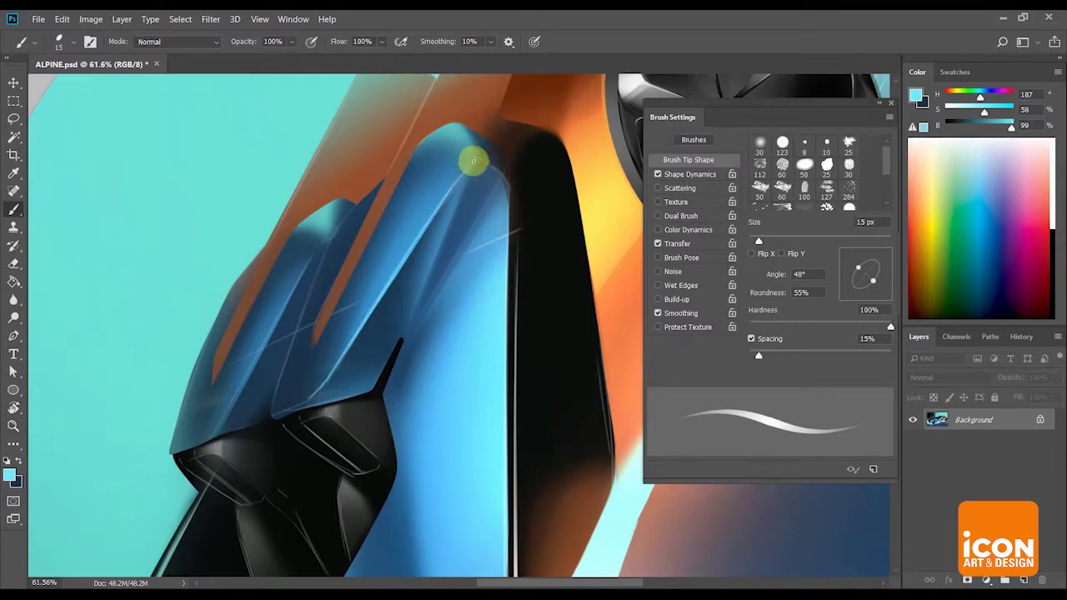
pyautogui.press('r')
pyautogui.moveTo(552, 107); pyautogui.dragTo(542, 203)
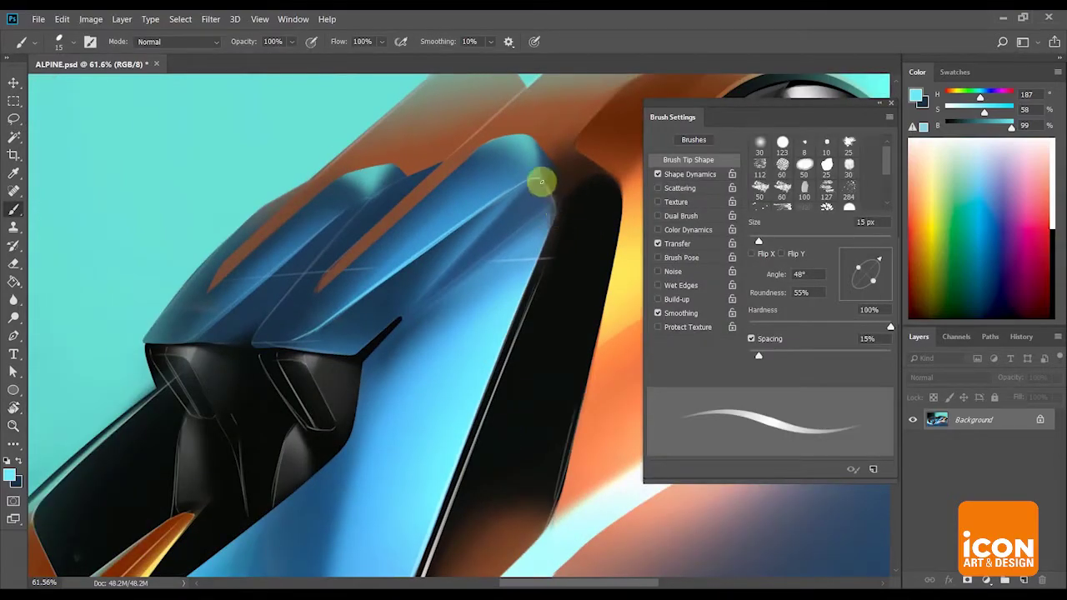
pyautogui.click(552, 213)
pyautogui.click(545, 238)
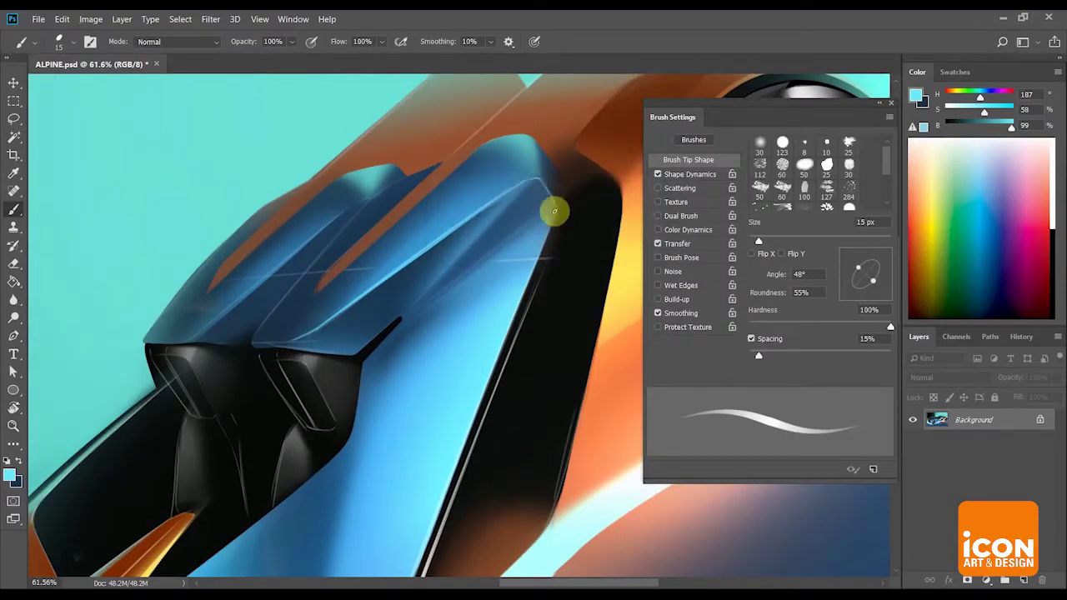
# Create a new layer, sample near-black from the cockpit, and set the brush to 26% hardness with Transfer on and Shape Dynamics off.
pyautogui.press('r')
pyautogui.moveTo(560, 218); pyautogui.dragTo(586, 311)
pyautogui.moveTo(510, 227); pyautogui.dragTo(544, 287)
pyautogui.press('z')
pyautogui.moveTo(475, 255)
pyautogui.mouseDown()
pyautogui.moveTo(508, 252)
pyautogui.moveTo(466, 343)
pyautogui.mouseUp()
pyautogui.press('r')
pyautogui.moveTo(450, 232)
pyautogui.mouseDown()
pyautogui.moveTo(436, 326)
pyautogui.moveTo(492, 373)
pyautogui.mouseUp()
pyautogui.click(1023, 581)
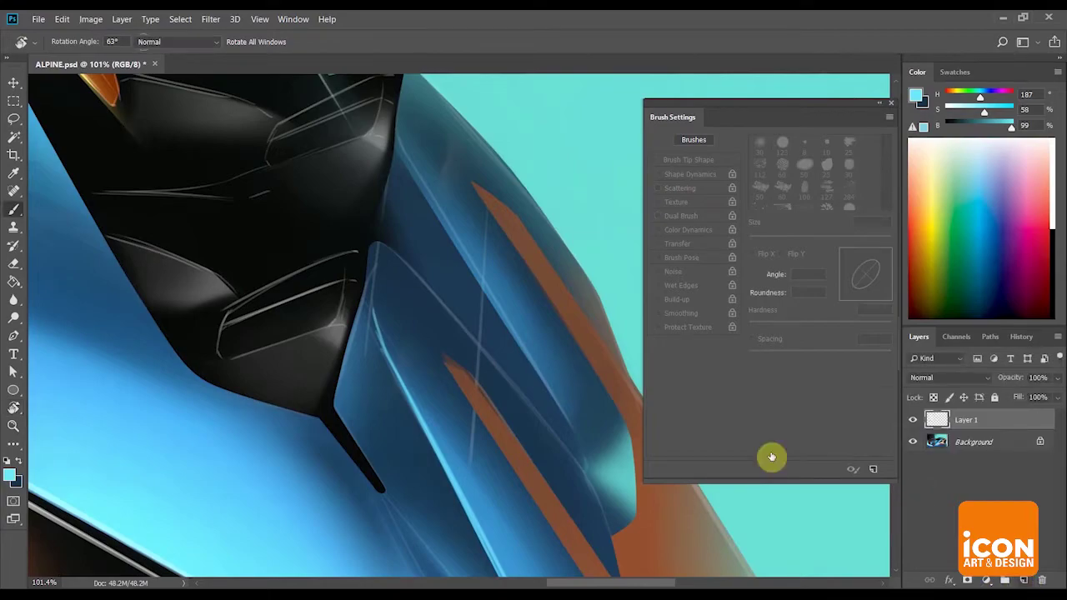
pyautogui.press('b')
pyautogui.keyDown('alt'); pyautogui.click(310, 252); pyautogui.keyUp('alt')
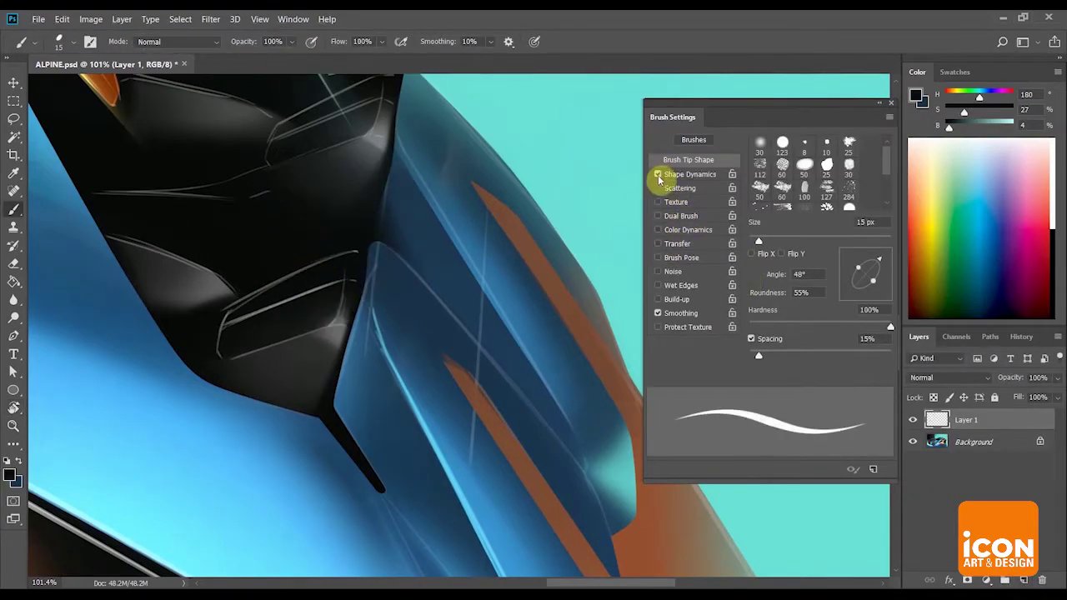
pyautogui.click(658, 175)
pyautogui.click(658, 243)
pyautogui.moveTo(890, 327); pyautogui.dragTo(792, 328)
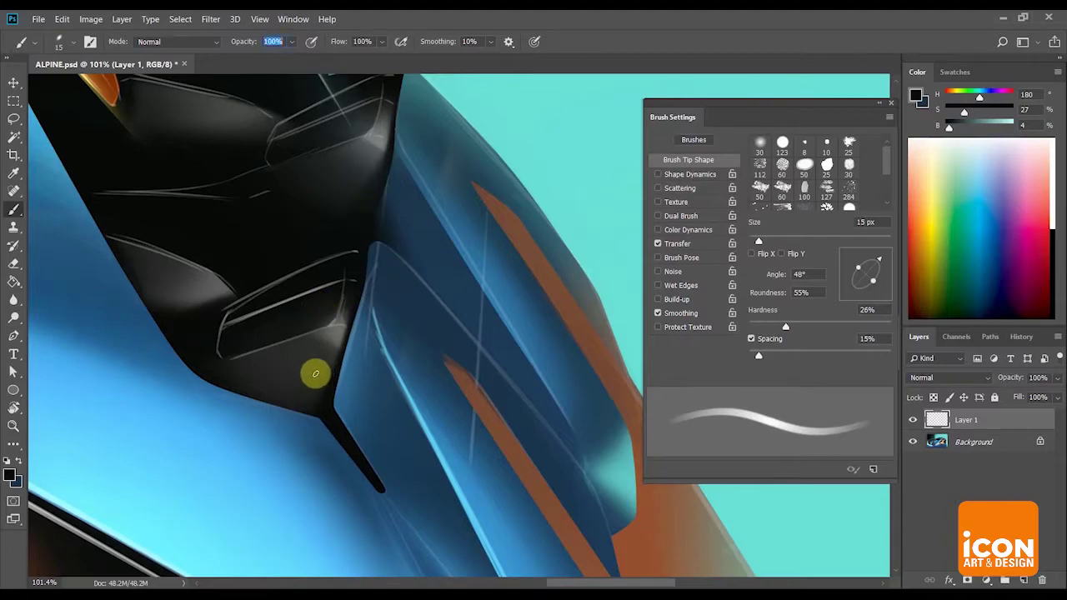
# Enlarge the brush, add another layer and paint a soft near-black shadow where the blue fairings meet the headrests.
pyautogui.press(']')
pyautogui.press(']')
pyautogui.press(']')
pyautogui.press(']')
pyautogui.press(']')
pyautogui.press(']')
pyautogui.press(']')
pyautogui.press(']')
pyautogui.press(']')
pyautogui.press(']')
pyautogui.press(']')
pyautogui.press(']')
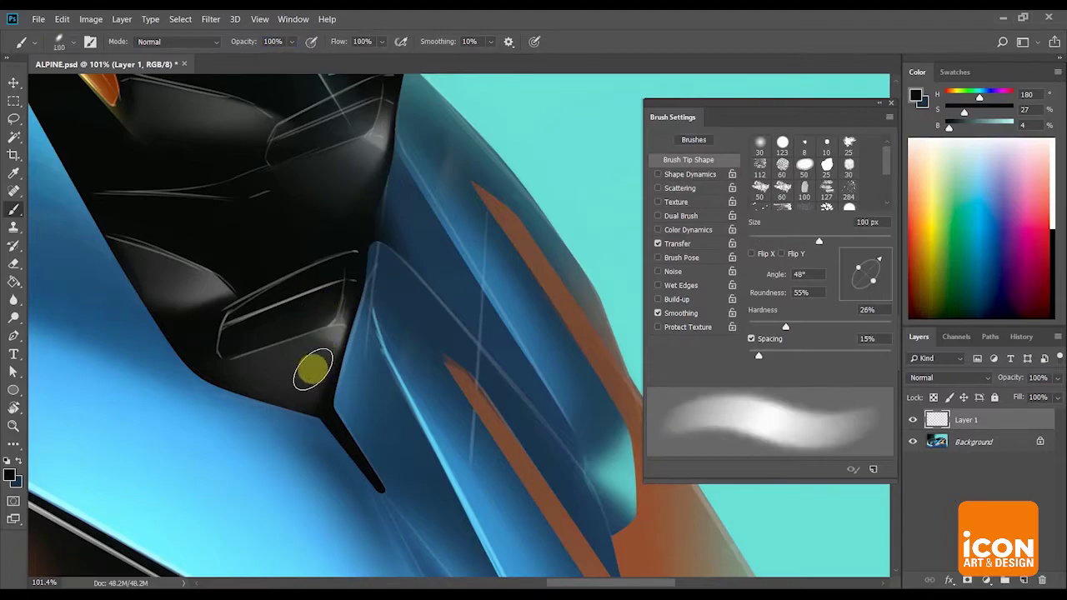
pyautogui.click(1023, 581)
pyautogui.press(']')
pyautogui.press(']')
pyautogui.moveTo(284, 387)
pyautogui.mouseDown()
pyautogui.moveTo(288, 405)
pyautogui.moveTo(436, 191)
pyautogui.moveTo(553, 227)
pyautogui.mouseUp()
# Trim the headrest shadow with the Eraser at 91% hardness, reduced to 125 px.
pyautogui.press('[')
pyautogui.press('r')
pyautogui.press('e')
pyautogui.moveTo(326, 323); pyautogui.dragTo(253, 378)
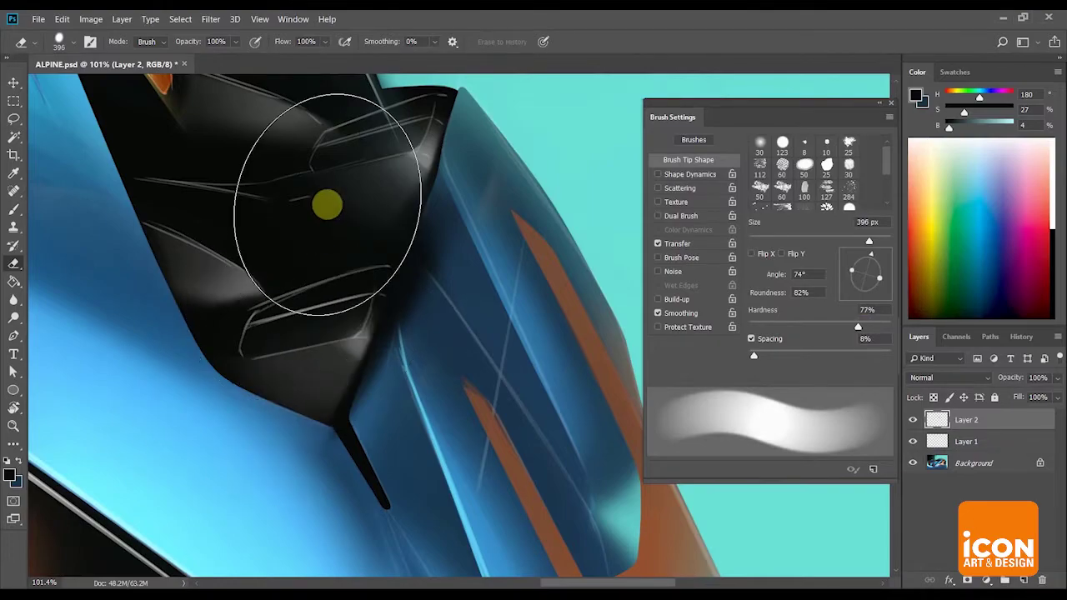
pyautogui.moveTo(326, 205); pyautogui.dragTo(375, 125)
pyautogui.moveTo(857, 325); pyautogui.dragTo(877, 326)
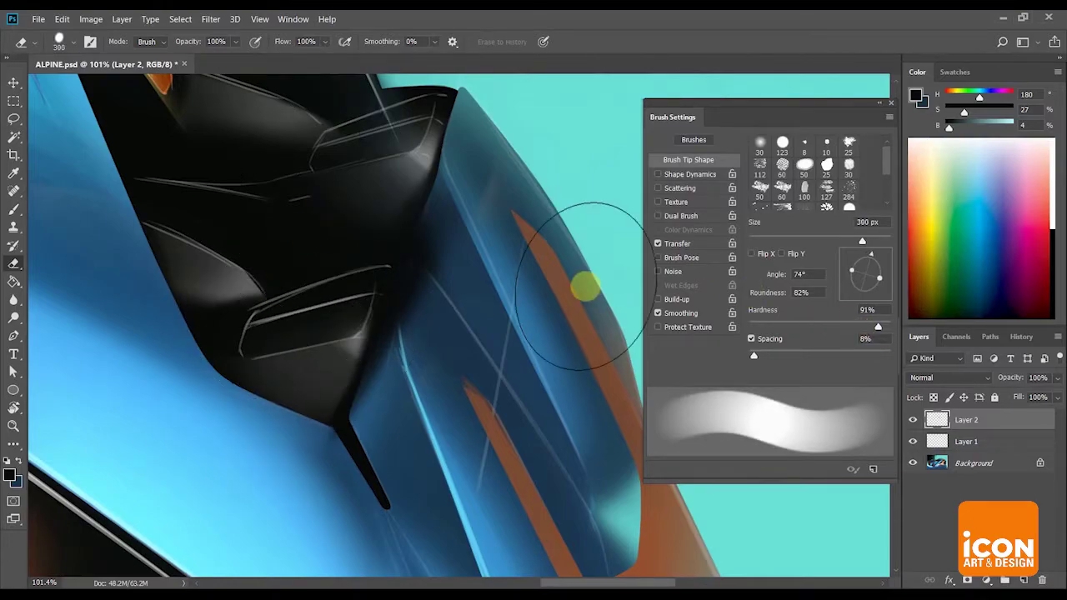
pyautogui.press('[')
pyautogui.press('[')
pyautogui.press('[')
pyautogui.press('[')
pyautogui.press('[')
pyautogui.press('[')
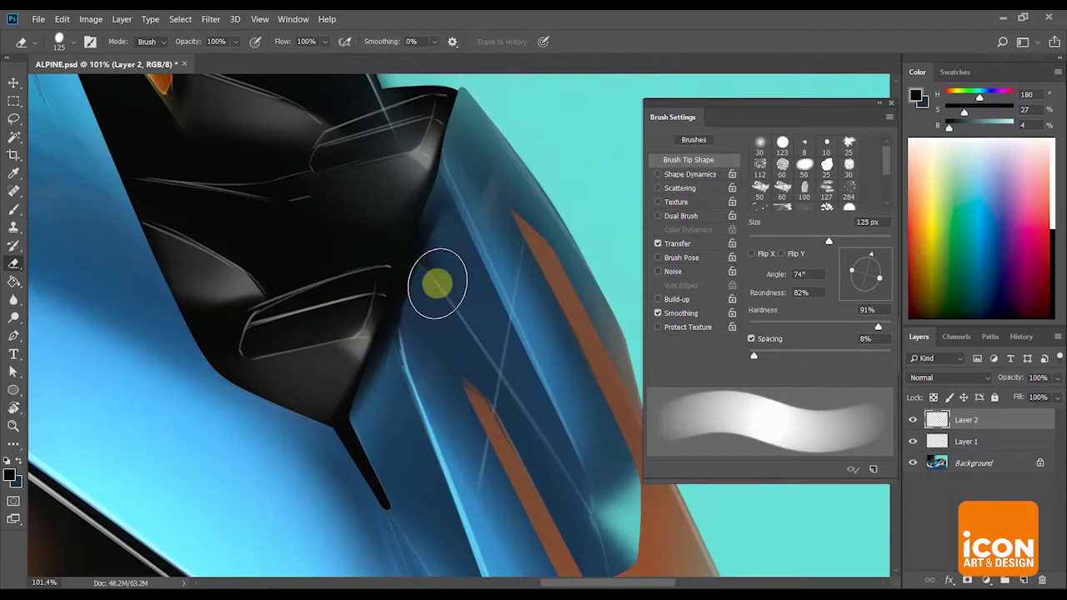
# Add a new layer and brush a soft 200 px near-black shadow at the far headrest's edge.
pyautogui.press('r')
pyautogui.moveTo(455, 157); pyautogui.dragTo(217, 258)
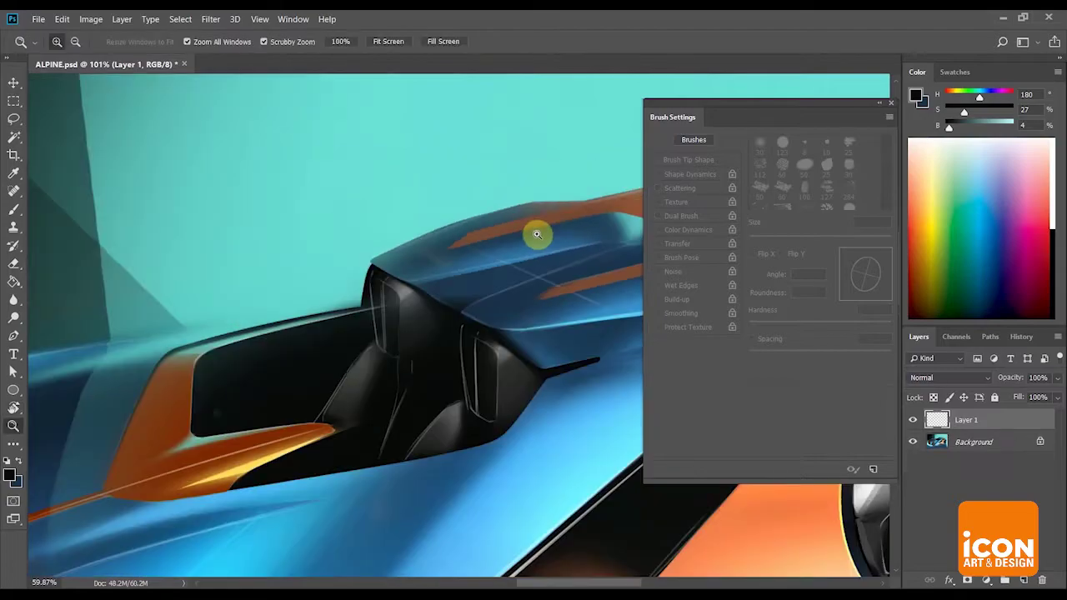
pyautogui.moveTo(536, 231); pyautogui.dragTo(317, 233)
pyautogui.click(1023, 581)
pyautogui.press('z')
pyautogui.moveTo(438, 375); pyautogui.dragTo(500, 381)
pyautogui.press('b')
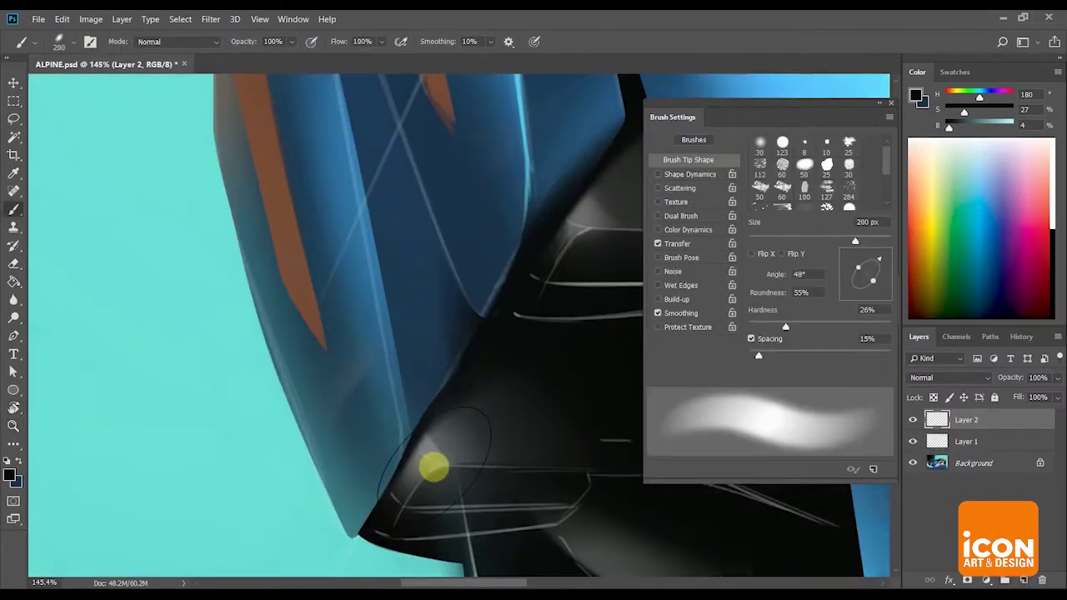
pyautogui.moveTo(434, 467); pyautogui.dragTo(459, 434)
# Trim the far headrest shadow with the 125 px eraser and merge its layer down into Layer 1.
pyautogui.press('r')
pyautogui.moveTo(532, 258)
pyautogui.mouseDown()
pyautogui.moveTo(538, 264)
pyautogui.moveTo(551, 165)
pyautogui.mouseUp()
pyautogui.press('e')
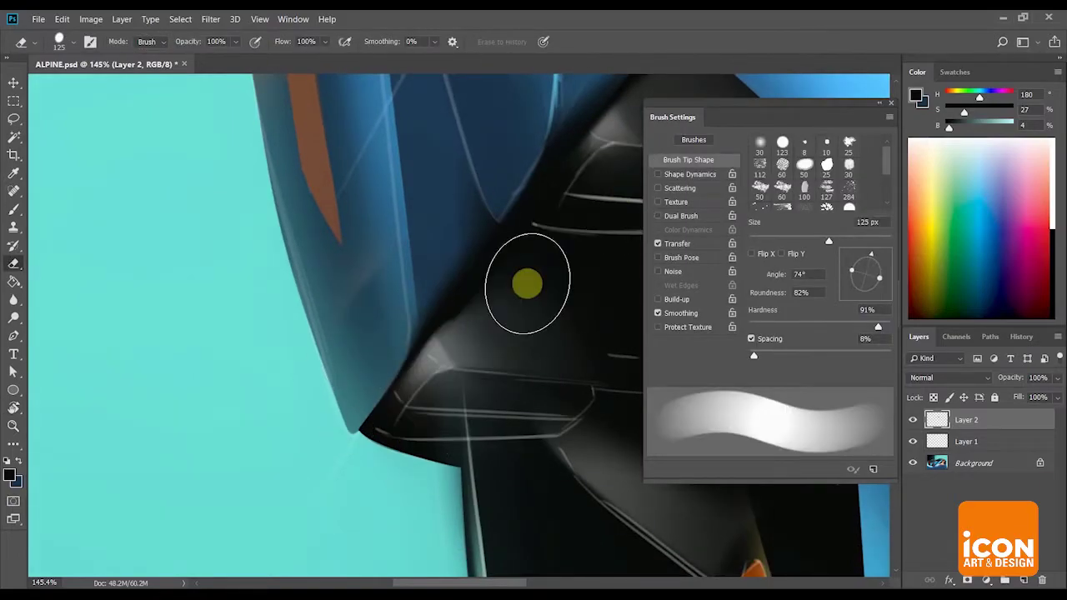
pyautogui.press('r')
pyautogui.moveTo(614, 179)
pyautogui.mouseDown()
pyautogui.moveTo(555, 318)
pyautogui.moveTo(500, 327)
pyautogui.moveTo(546, 383)
pyautogui.mouseUp()
pyautogui.press('z')
pyautogui.press('r')
pyautogui.press('z')
pyautogui.moveTo(567, 275); pyautogui.dragTo(531, 258)
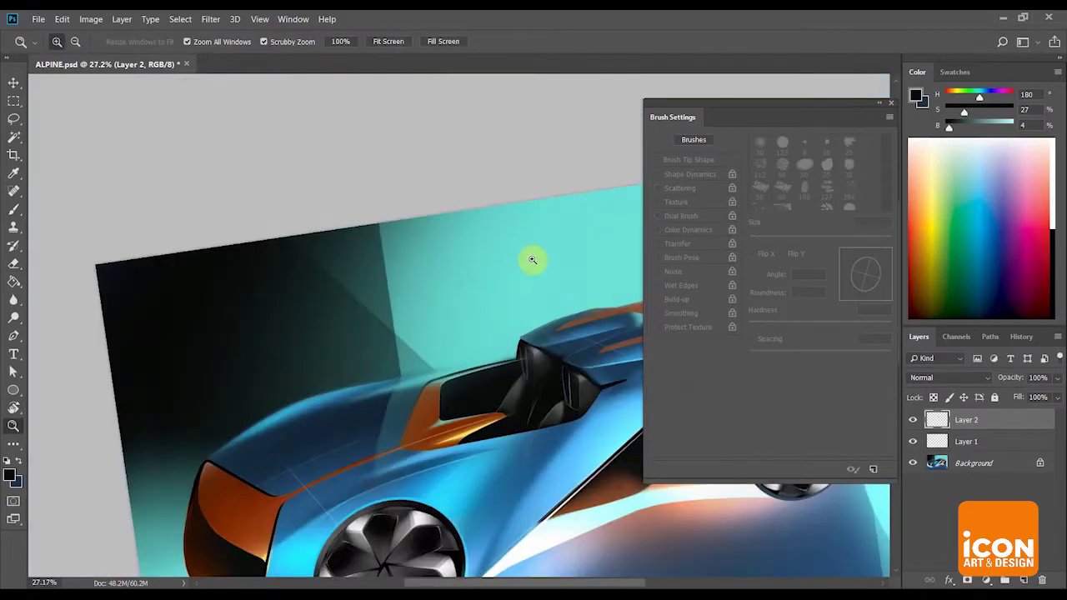
pyautogui.hotkey('ctrl', 'e')
# Sample light blue from the side bodywork and set a 15 px brush with 100% hardness, Shape Dynamics and Transfer on.
pyautogui.press('r')
pyautogui.moveTo(464, 239); pyautogui.dragTo(417, 236)
pyautogui.moveTo(569, 216); pyautogui.dragTo(551, 200)
pyautogui.press('z')
pyautogui.moveTo(477, 332); pyautogui.dragTo(493, 335)
pyautogui.press('b')
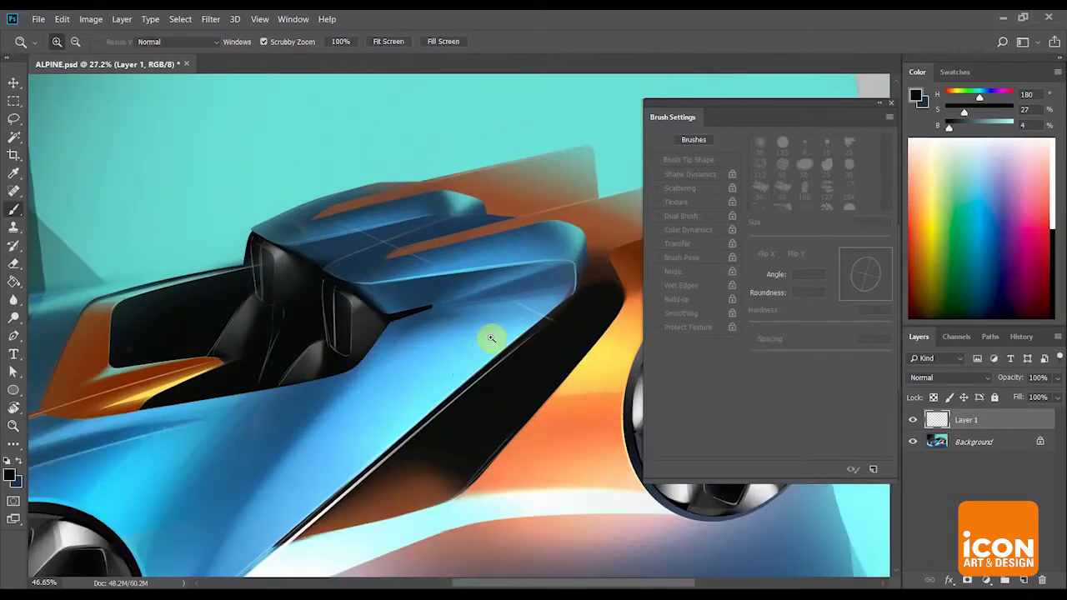
pyautogui.keyDown('alt'); pyautogui.click(445, 377); pyautogui.keyUp('alt')
pyautogui.click(667, 248)
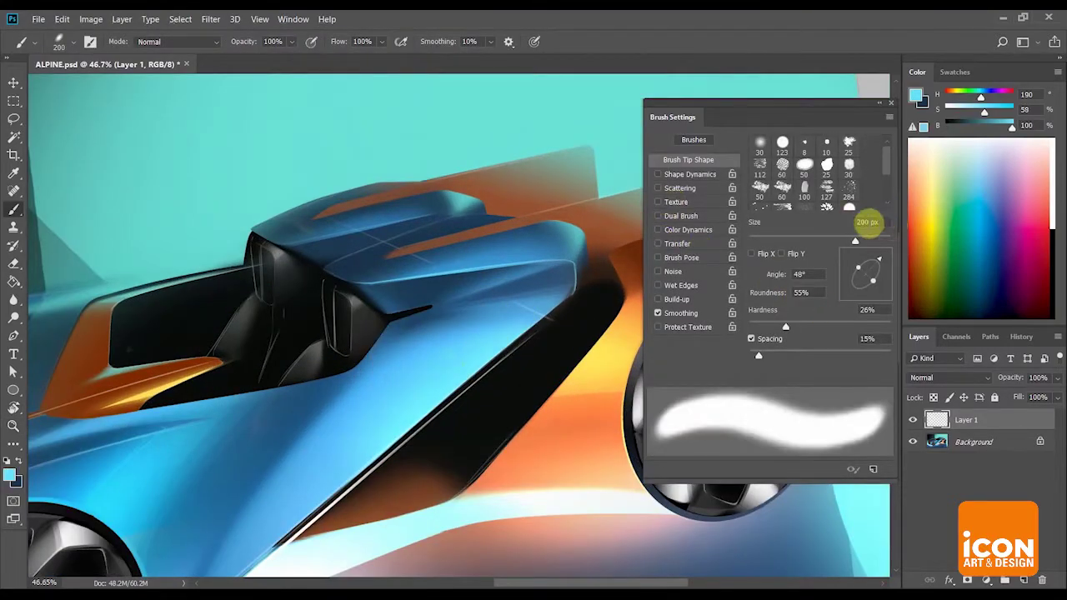
pyautogui.write('15')
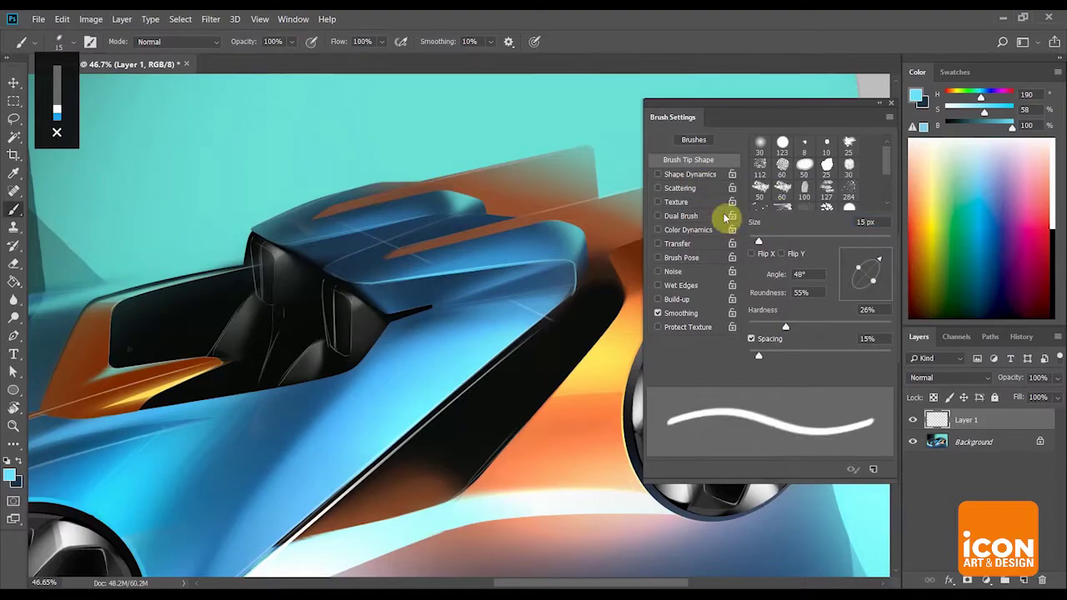
pyautogui.click(658, 174)
pyautogui.click(658, 243)
pyautogui.click(874, 326)
# Swap the 15 px brush colour to the dark blue alongside the near fairing's edge.
pyautogui.press('r')
pyautogui.moveTo(566, 262)
pyautogui.mouseDown()
pyautogui.moveTo(469, 214)
pyautogui.moveTo(464, 156)
pyautogui.moveTo(438, 160)
pyautogui.mouseUp()
pyautogui.hotkey('ctrl', 'space')
pyautogui.moveTo(359, 236); pyautogui.dragTo(386, 305)
pyautogui.press('r')
pyautogui.moveTo(453, 259); pyautogui.dragTo(495, 150)
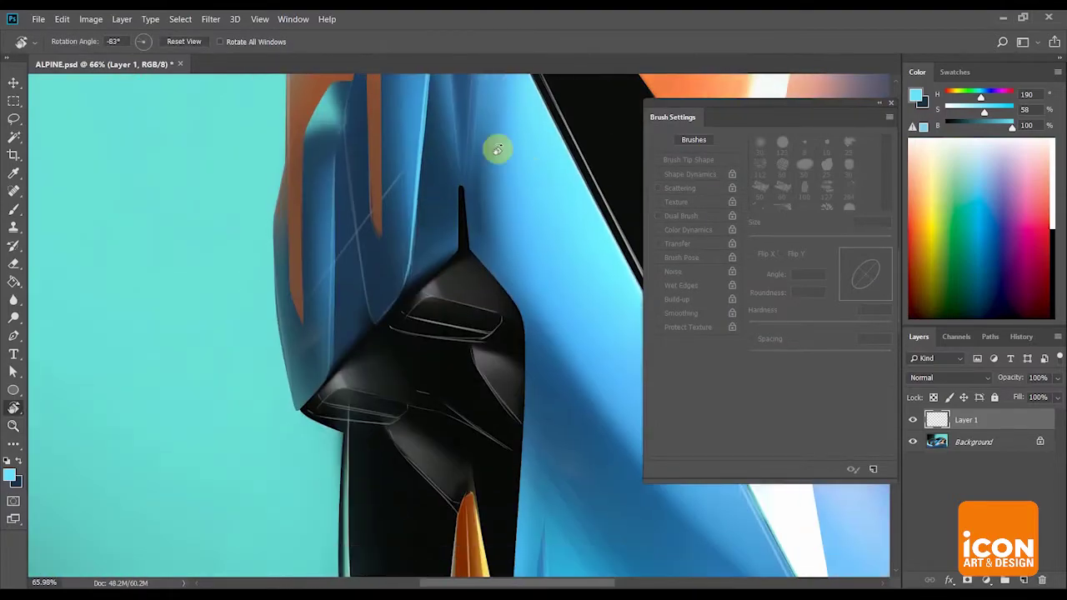
pyautogui.moveTo(400, 283); pyautogui.dragTo(450, 287)
pyautogui.press('x')
pyautogui.press('b')
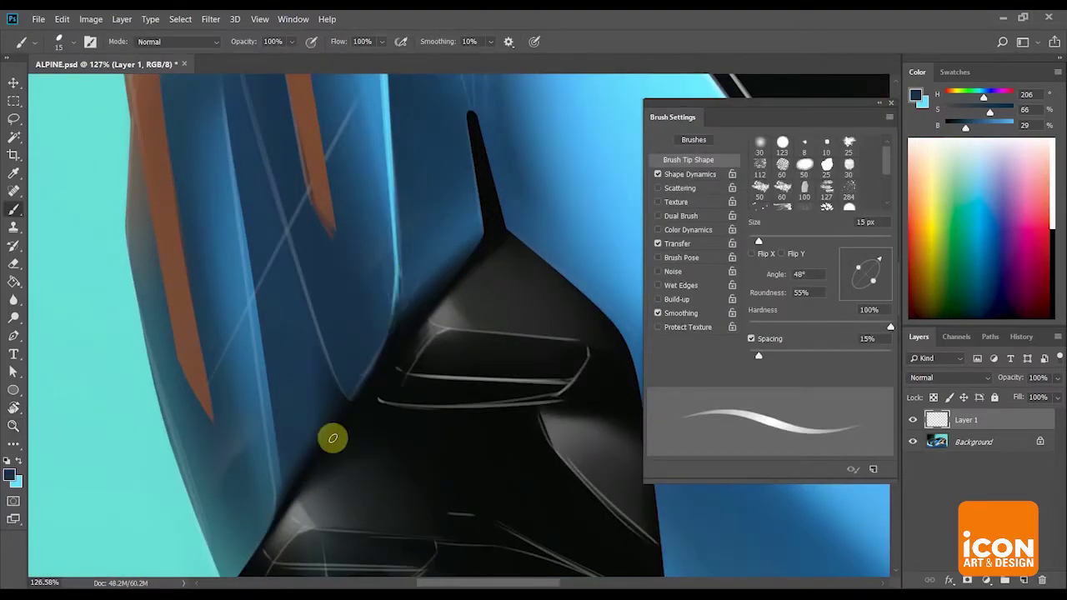
pyautogui.press('l')
pyautogui.rightClick(443, 236)
pyautogui.click(483, 37)
pyautogui.press('b')
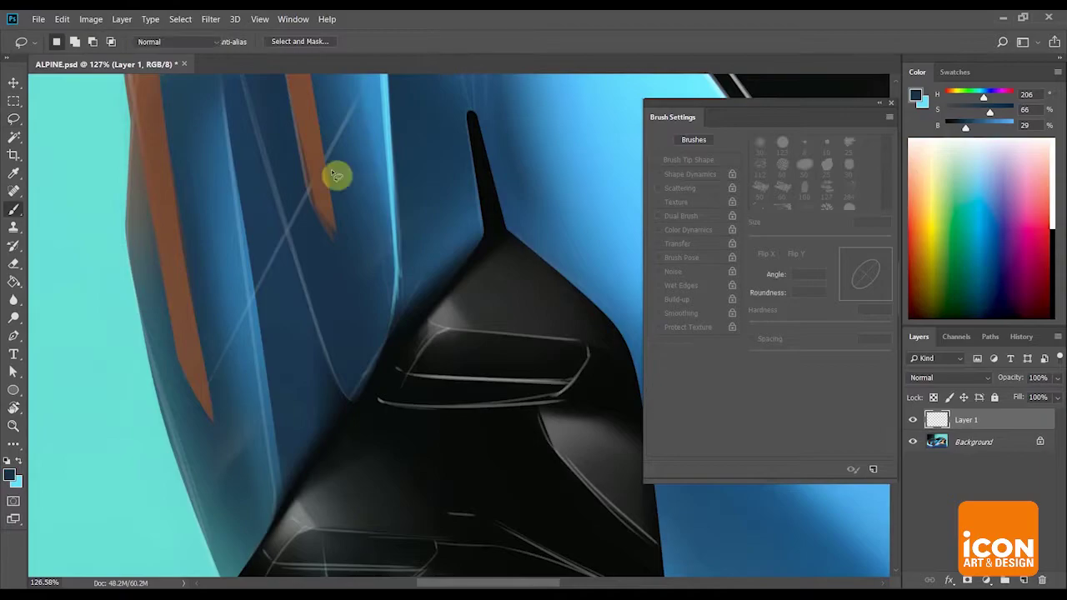
pyautogui.rightClick(448, 244)
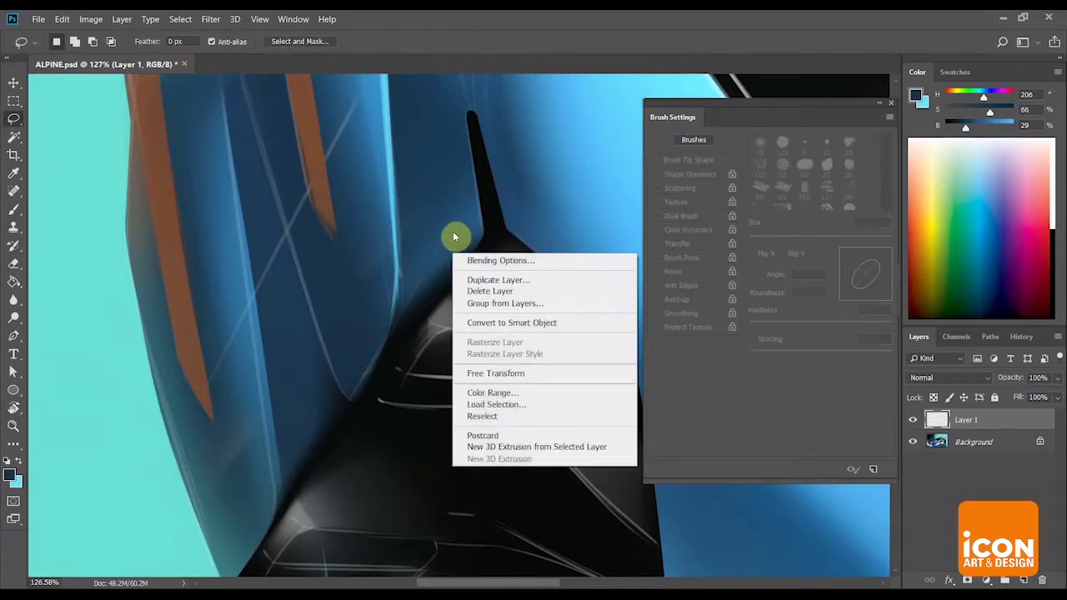
pyautogui.press('Escape')
pyautogui.press('b')
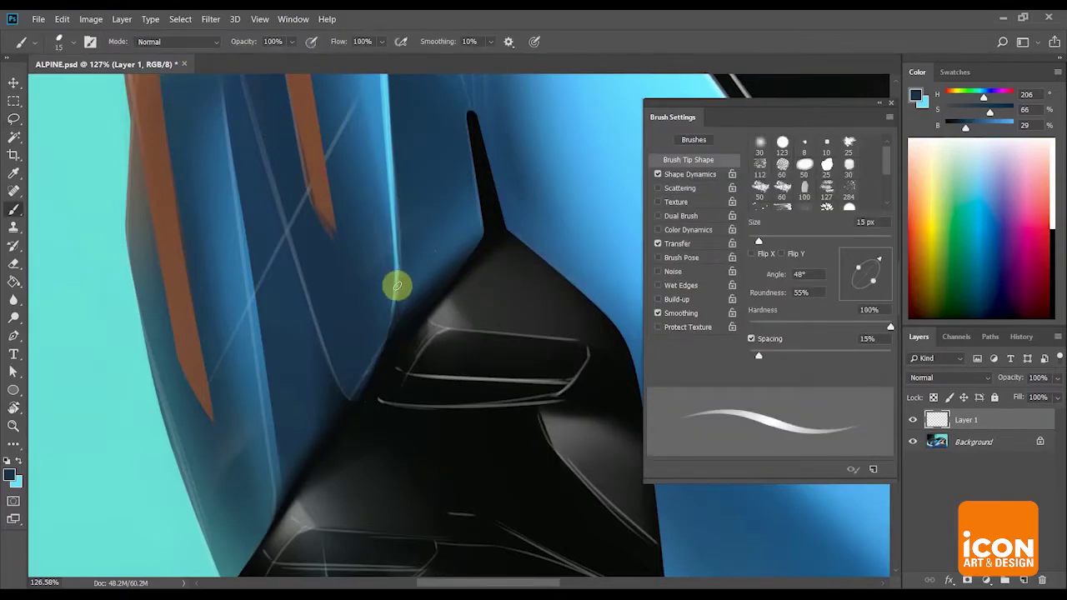
pyautogui.moveTo(483, 197); pyautogui.dragTo(444, 522)
pyautogui.hotkey('ctrl', 'z')
# Sample light cyan from the bodywork and brush a thin highlight down the near fairing's front edge.
pyautogui.press('r')
pyautogui.moveTo(463, 268)
pyautogui.mouseDown()
pyautogui.moveTo(518, 175)
pyautogui.moveTo(424, 284)
pyautogui.moveTo(462, 271)
pyautogui.moveTo(446, 273)
pyautogui.mouseUp()
pyautogui.press('space')
pyautogui.keyDown('alt'); pyautogui.click(565, 160); pyautogui.keyUp('alt')
pyautogui.press('r')
pyautogui.press('space')
pyautogui.moveTo(292, 509); pyautogui.dragTo(353, 367)
pyautogui.press('b')
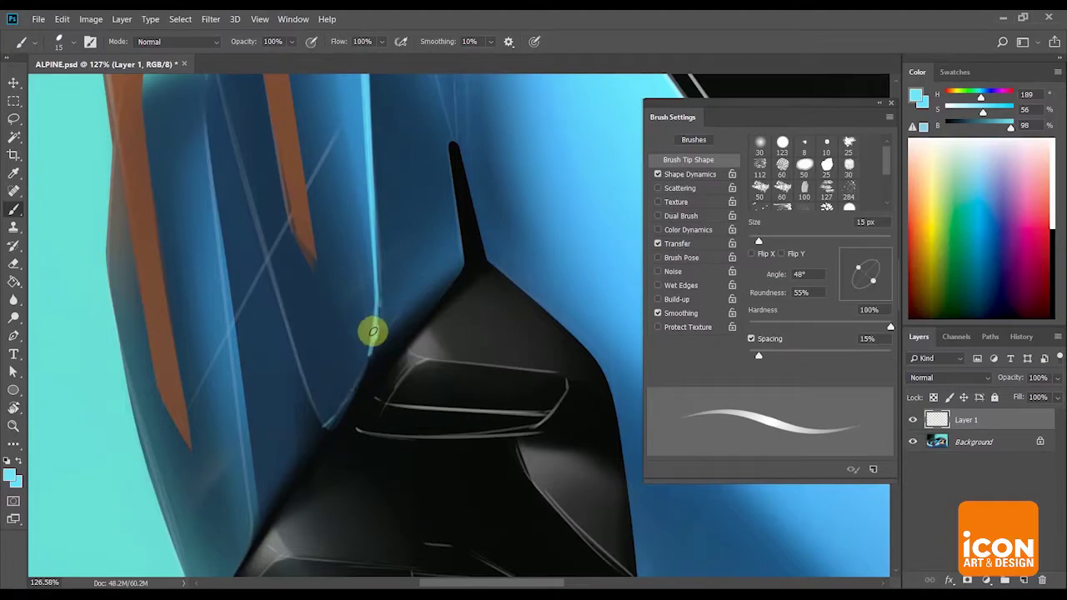
# Carry the thin cyan highlight around the near fairing's corner and along the far fairing's ridge.
pyautogui.press('r')
pyautogui.moveTo(317, 411)
pyautogui.mouseDown()
pyautogui.moveTo(469, 242)
pyautogui.moveTo(588, 231)
pyautogui.moveTo(469, 334)
pyautogui.moveTo(459, 250)
pyautogui.moveTo(424, 347)
pyautogui.mouseUp()
pyautogui.press('b')
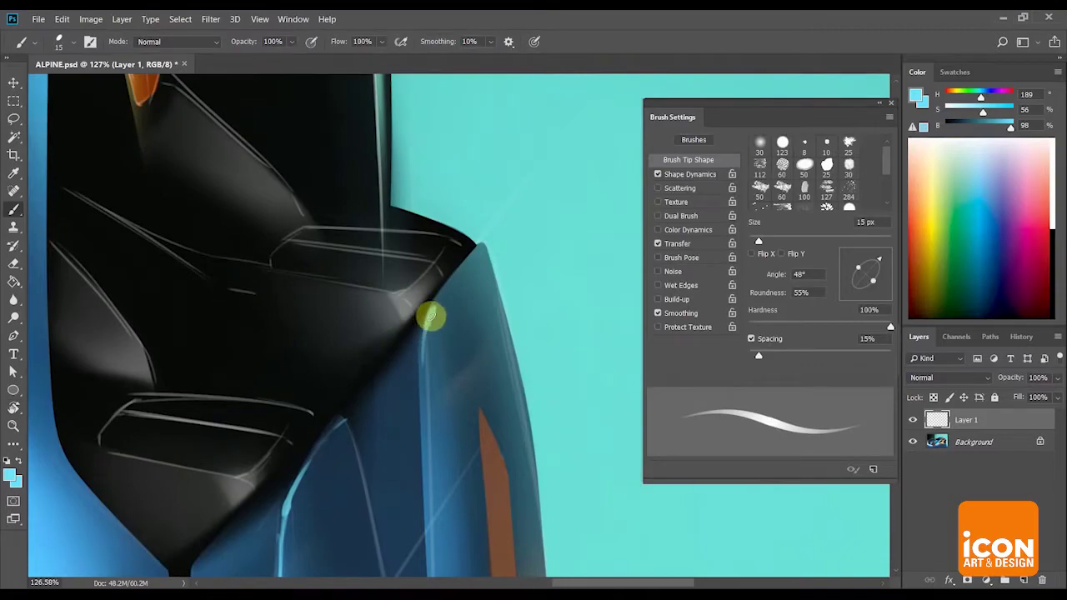
pyautogui.press('r')
pyautogui.moveTo(477, 251)
pyautogui.mouseDown()
pyautogui.moveTo(350, 183)
pyautogui.moveTo(421, 333)
pyautogui.moveTo(505, 322)
pyautogui.moveTo(493, 273)
pyautogui.mouseUp()
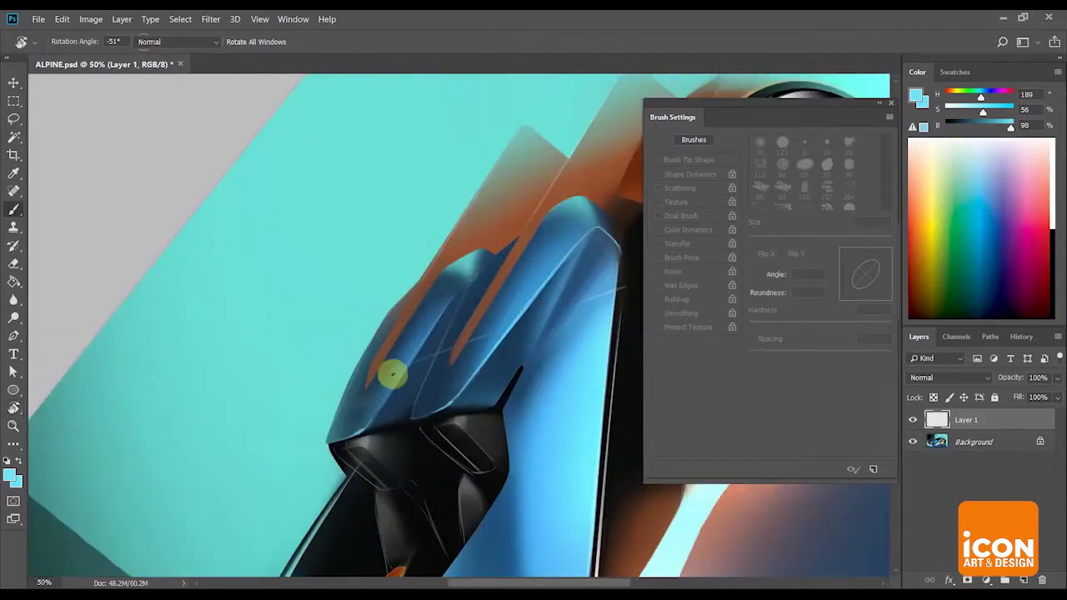
pyautogui.press('b')
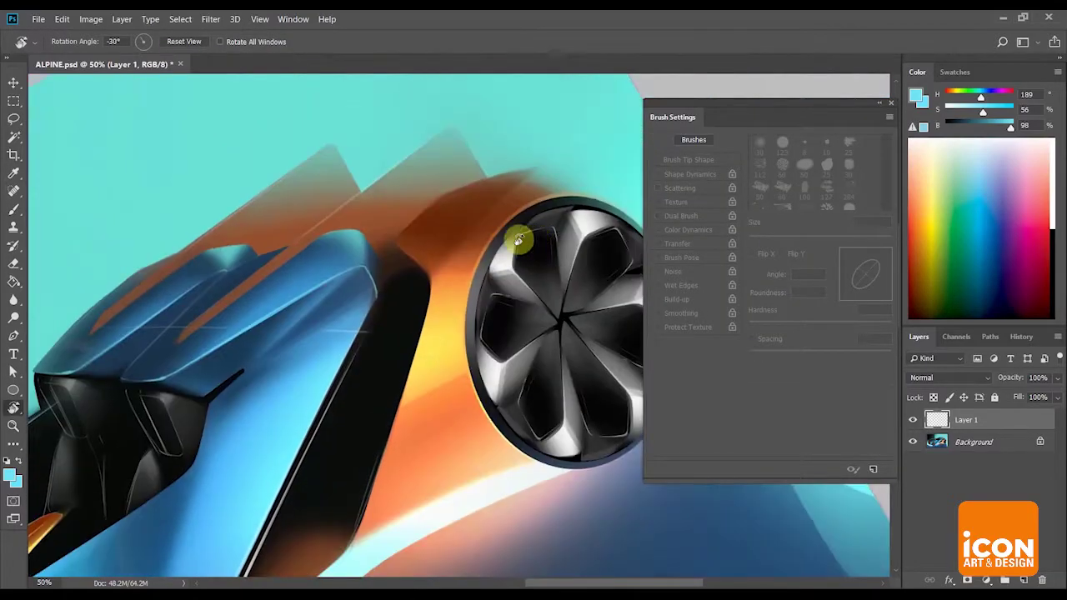
# Sample yellow from the rear fender and brush a thin highlight along its edge around the black intake.
pyautogui.keyDown('alt'); pyautogui.click(434, 356); pyautogui.keyUp('alt')
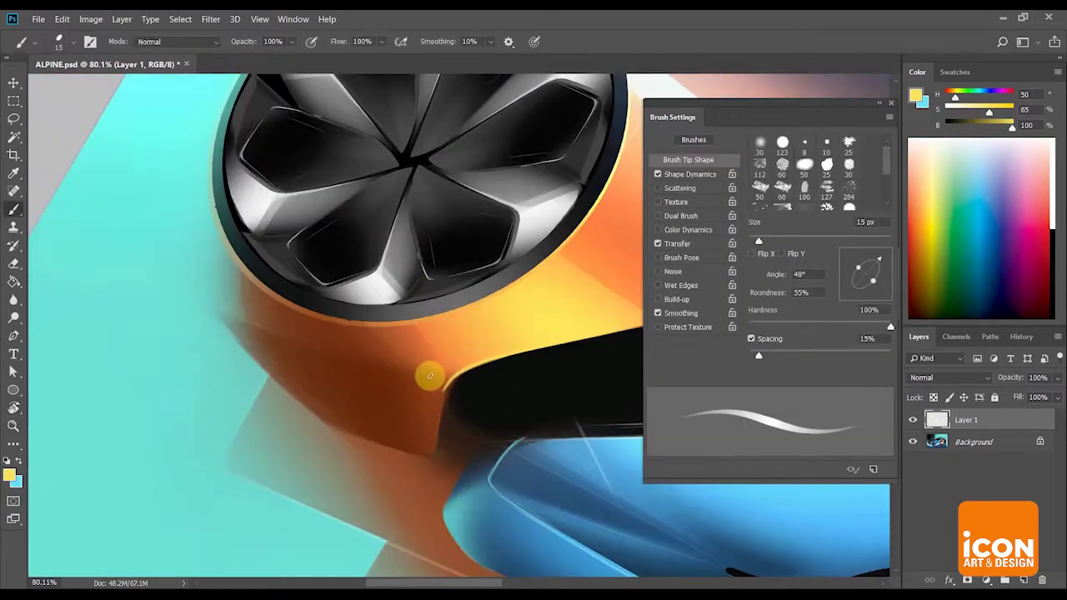
pyautogui.moveTo(445, 385); pyautogui.dragTo(430, 458)
pyautogui.press('r')
pyautogui.moveTo(550, 279)
pyautogui.mouseDown()
pyautogui.moveTo(560, 333)
pyautogui.moveTo(508, 417)
pyautogui.mouseUp()
pyautogui.moveTo(517, 328); pyautogui.dragTo(529, 380)
pyautogui.press('b')
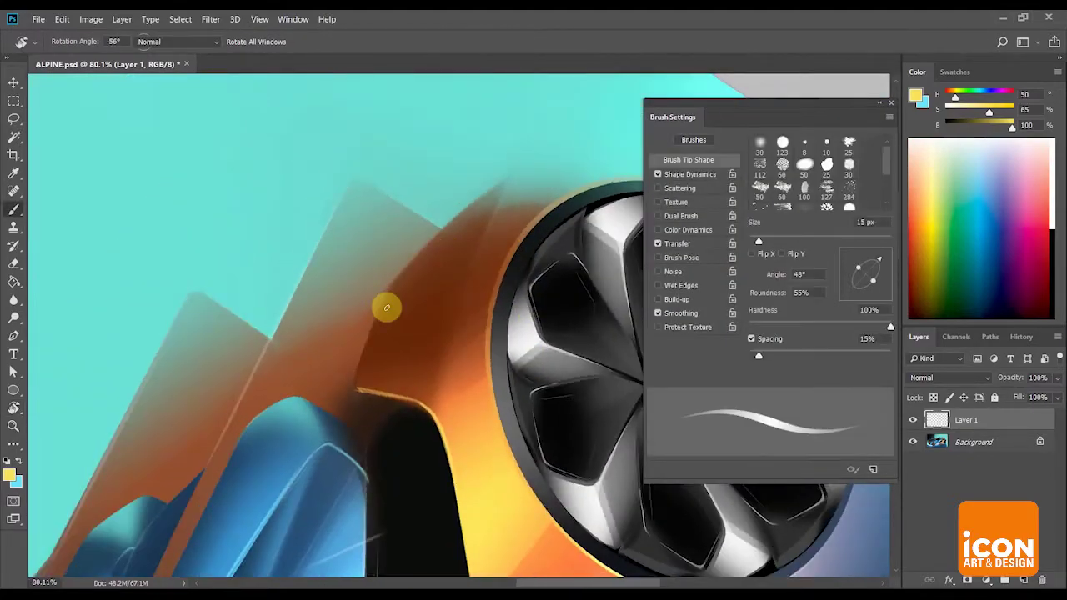
pyautogui.press('b')
pyautogui.press('r')
pyautogui.moveTo(369, 362); pyautogui.dragTo(398, 267)
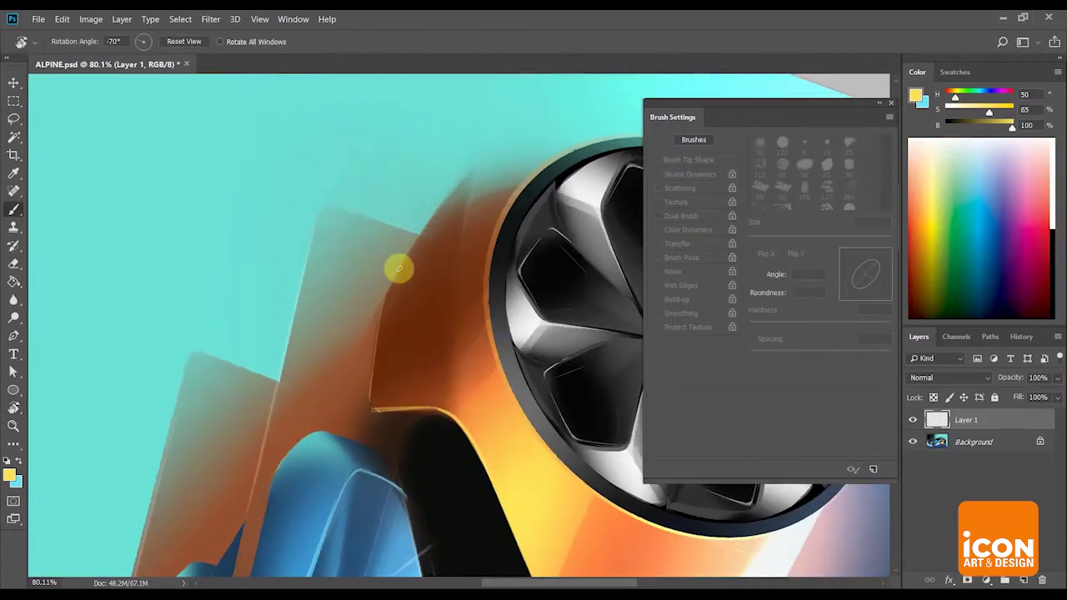
# Sample dark brown from the rear fender and brush a thin outline along its upper edge above the wheel.
pyautogui.keyDown('alt'); pyautogui.click(411, 281); pyautogui.keyUp('alt')
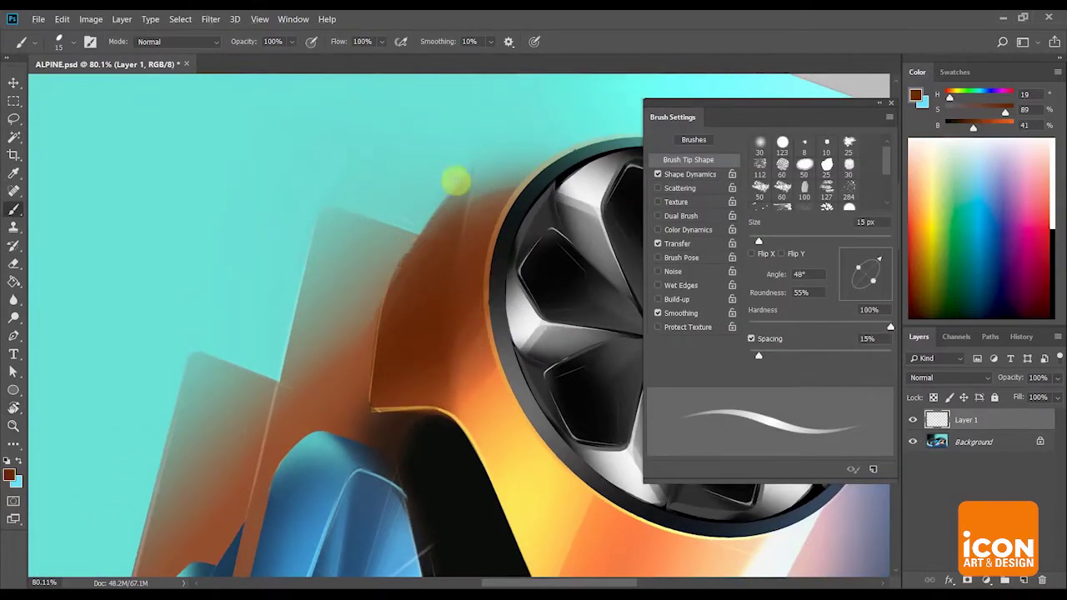
pyautogui.press('r')
pyautogui.moveTo(538, 114)
pyautogui.mouseDown()
pyautogui.moveTo(395, 145)
pyautogui.moveTo(450, 183)
pyautogui.moveTo(408, 196)
pyautogui.mouseUp()
pyautogui.press('b')
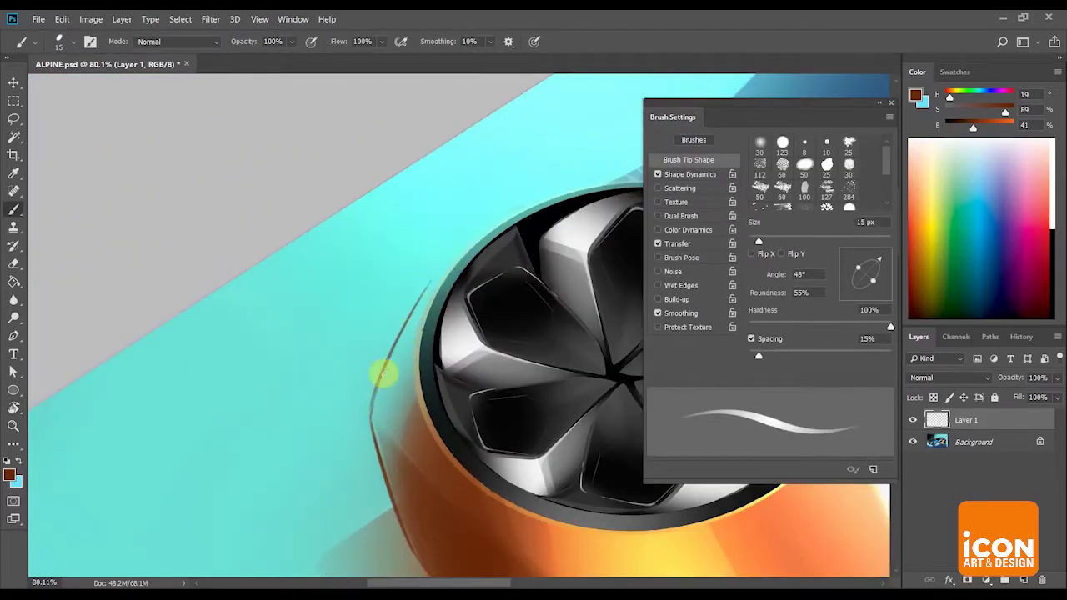
# Brush a thin dark brown line along the near translucent fin's rear edge.
pyautogui.moveTo(563, 194); pyautogui.dragTo(566, 288)
pyautogui.press('z')
pyautogui.press('r')
pyautogui.press('z')
pyautogui.press('r')
pyautogui.moveTo(566, 172)
pyautogui.mouseDown()
pyautogui.moveTo(519, 319)
pyautogui.moveTo(353, 357)
pyautogui.mouseUp()
pyautogui.press('b')
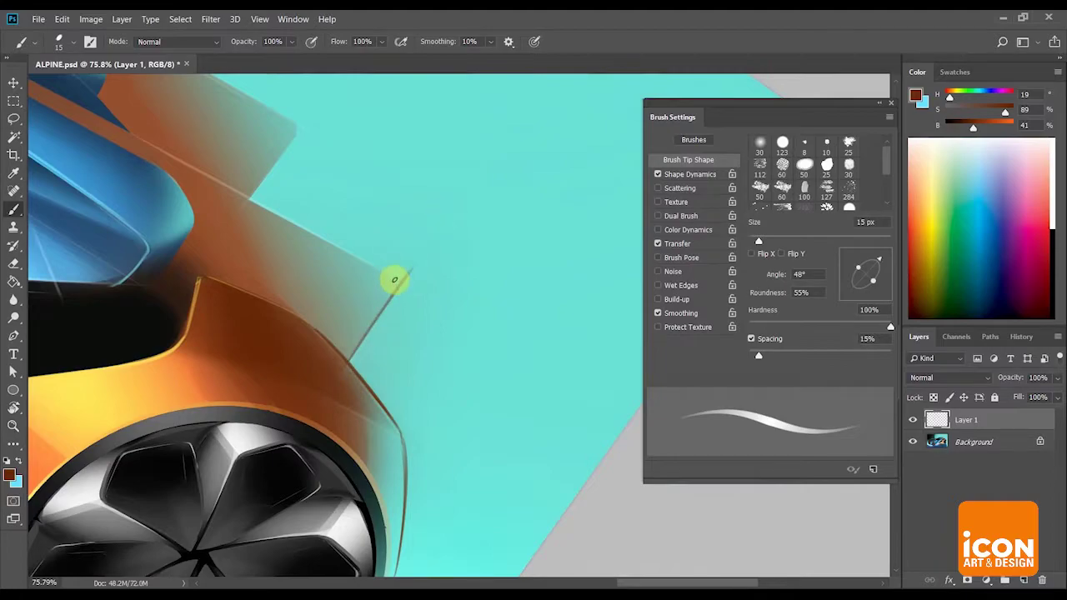
# Try a thin dark brown line along the near fin's upper edge to its rear corner.
pyautogui.press('r')
pyautogui.moveTo(394, 279)
pyautogui.mouseDown()
pyautogui.moveTo(358, 159)
pyautogui.moveTo(519, 239)
pyautogui.moveTo(502, 150)
pyautogui.moveTo(458, 176)
pyautogui.moveTo(524, 170)
pyautogui.moveTo(571, 212)
pyautogui.mouseUp()
pyautogui.press('b')
pyautogui.press('r')
pyautogui.press('z')
pyautogui.moveTo(530, 236); pyautogui.dragTo(540, 271)
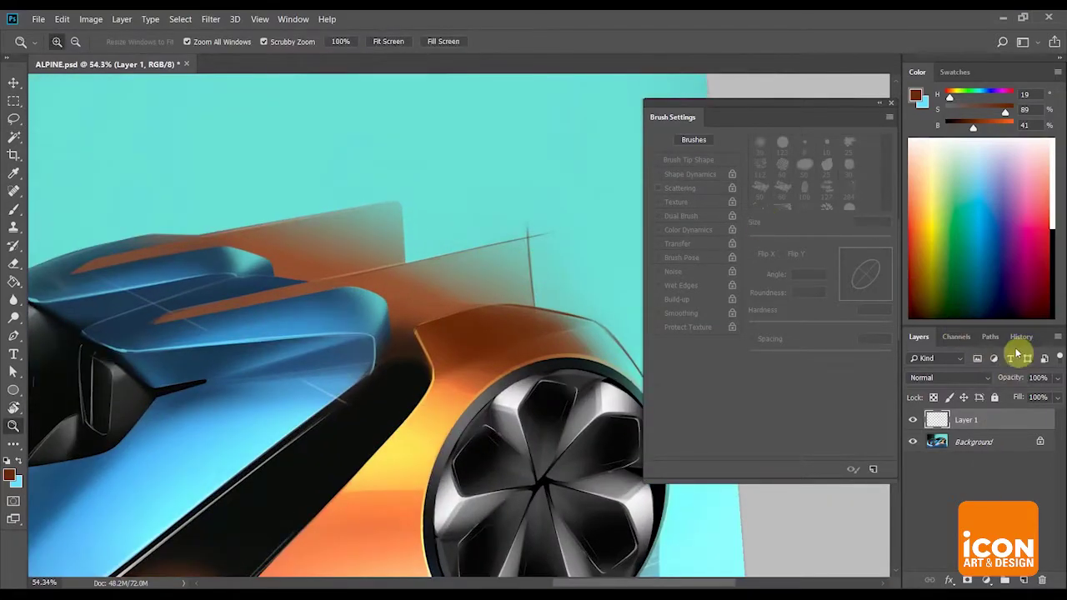
# Step back through the history to undo the latest fin outline strokes.
pyautogui.click(1020, 338)
pyautogui.click(987, 513)
pyautogui.click(969, 482)
pyautogui.press('r')
pyautogui.moveTo(576, 264)
pyautogui.mouseDown()
pyautogui.moveTo(523, 214)
pyautogui.moveTo(534, 173)
pyautogui.mouseUp()
pyautogui.press('b')
# Brush a thin dark brown line along the near fin's upper edge, undoing and redrawing strokes that miss.
pyautogui.press('r')
pyautogui.press('b')
pyautogui.moveTo(346, 346); pyautogui.dragTo(475, 200)
pyautogui.hotkey('ctrl', 'z')
pyautogui.moveTo(348, 344); pyautogui.dragTo(476, 197)
pyautogui.hotkey('ctrl', 'z')
pyautogui.moveTo(358, 337); pyautogui.dragTo(326, 373)
# Brush the near fin's rear edge with the same thin dark brown line.
pyautogui.press('r')
pyautogui.moveTo(510, 157)
pyautogui.mouseDown()
pyautogui.moveTo(552, 159)
pyautogui.moveTo(517, 315)
pyautogui.moveTo(469, 398)
pyautogui.mouseUp()
pyautogui.press('b')
pyautogui.moveTo(485, 341); pyautogui.dragTo(459, 388)
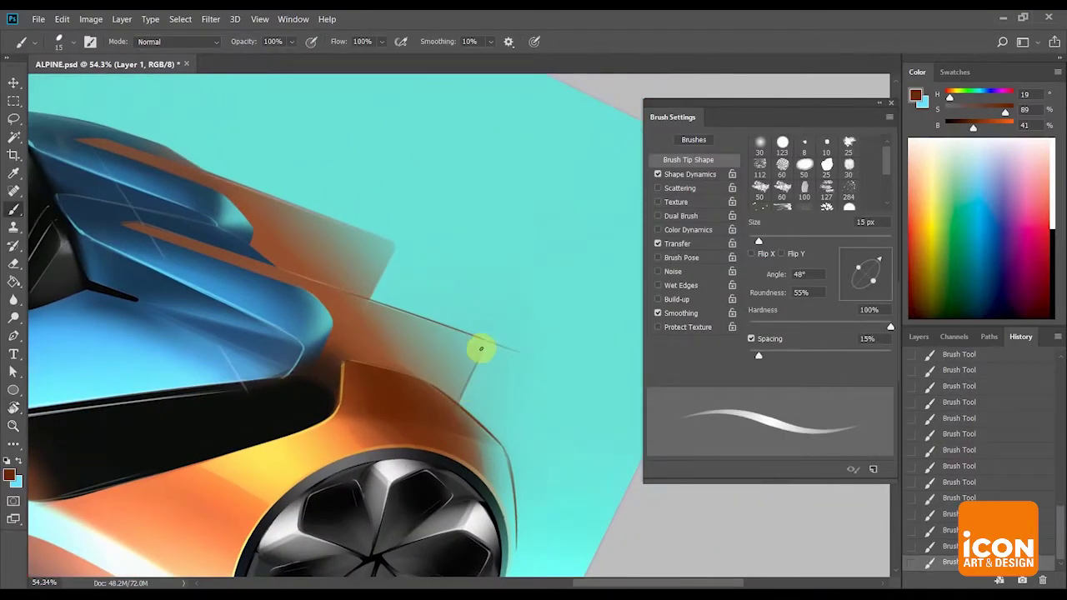
pyautogui.press('r')
pyautogui.moveTo(485, 278)
pyautogui.mouseDown()
pyautogui.moveTo(481, 257)
pyautogui.moveTo(369, 283)
pyautogui.mouseUp()
pyautogui.press('b')
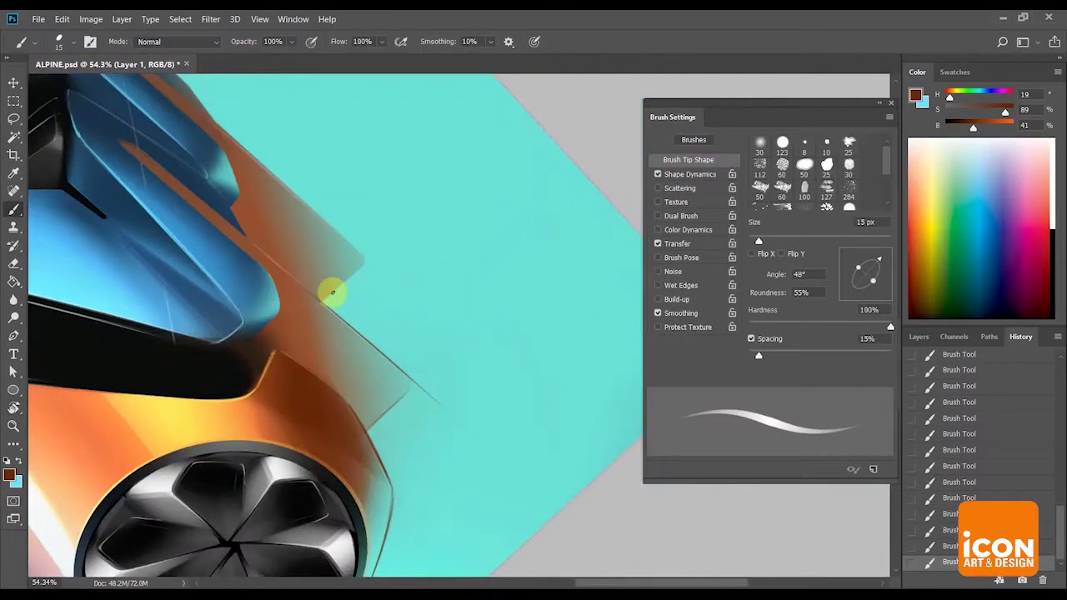
# Outline the far fin's upper and rear edges with thin dark brown strokes.
pyautogui.press('r')
pyautogui.moveTo(355, 272); pyautogui.dragTo(358, 375)
pyautogui.press('b')
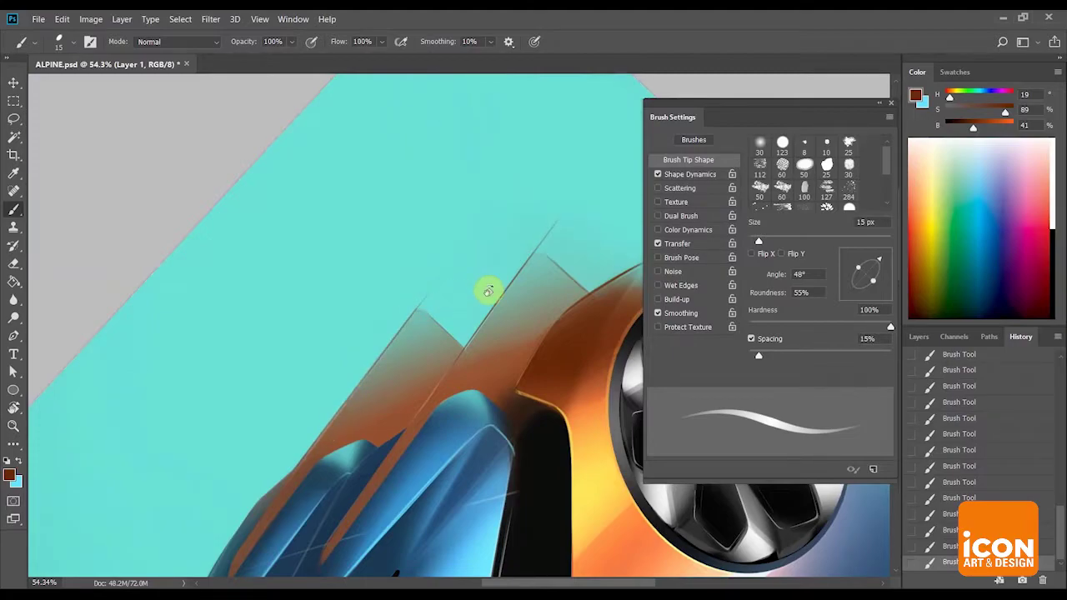
pyautogui.press('r')
pyautogui.moveTo(528, 266); pyautogui.dragTo(361, 429)
pyautogui.press('b')
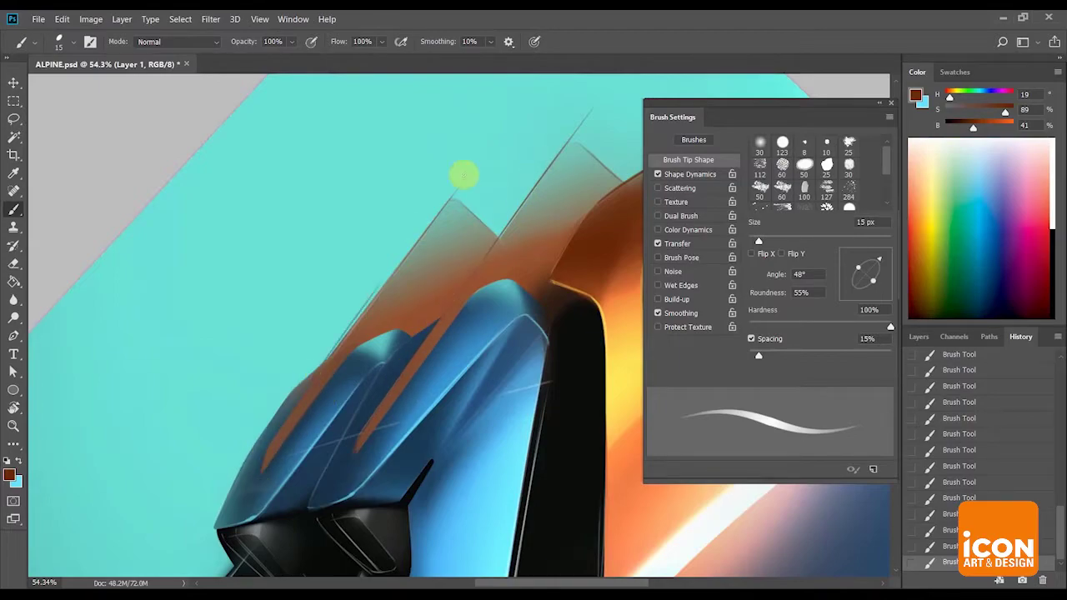
# Sample light blue from the bodywork and brush a thin highlight along the far fairing.
pyautogui.press('r')
pyautogui.moveTo(464, 200); pyautogui.dragTo(446, 200)
pyautogui.press('b')
pyautogui.keyDown('alt'); pyautogui.click(392, 348); pyautogui.keyUp('alt')
pyautogui.moveTo(372, 399); pyautogui.dragTo(559, 380)
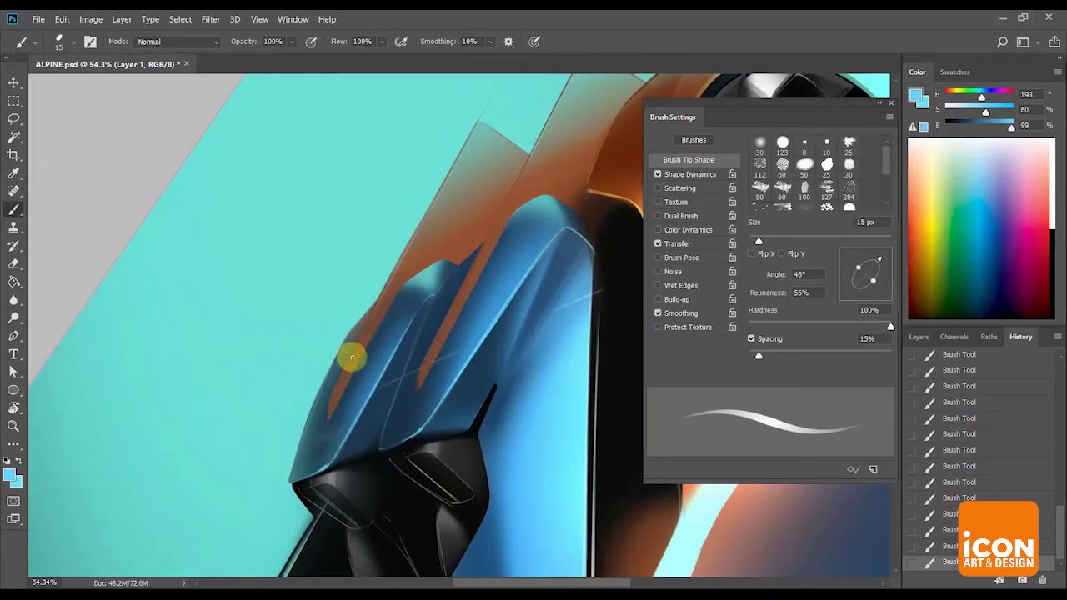
# Add a new layer above Layer 1.
pyautogui.press('r')
pyautogui.moveTo(464, 207); pyautogui.dragTo(553, 221)
pyautogui.press('z')
pyautogui.moveTo(556, 226); pyautogui.dragTo(578, 220)
pyautogui.press('r')
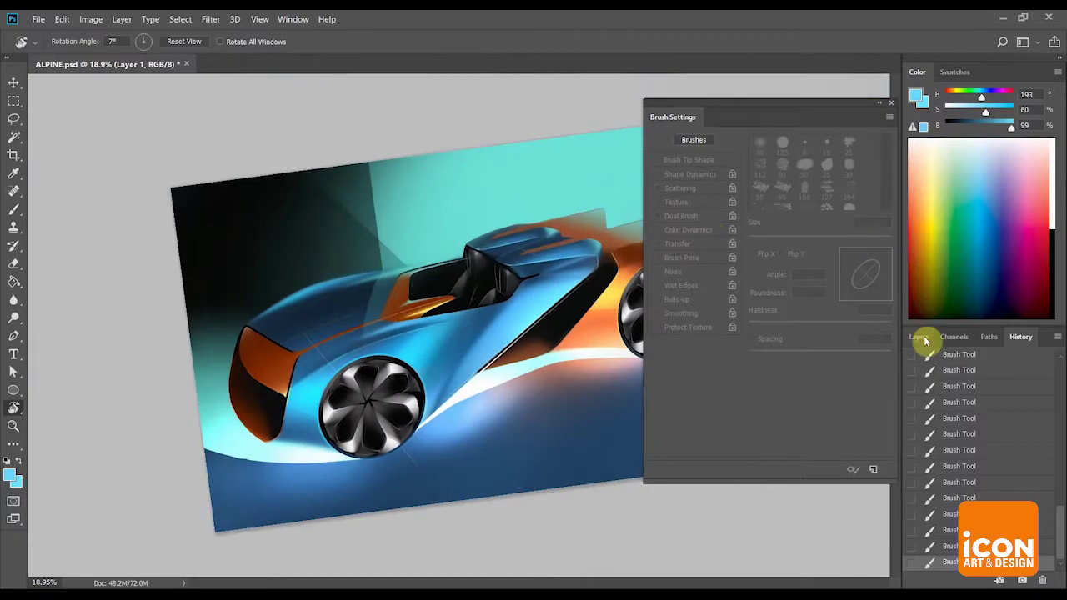
pyautogui.click(920, 336)
pyautogui.moveTo(582, 308); pyautogui.dragTo(541, 177)
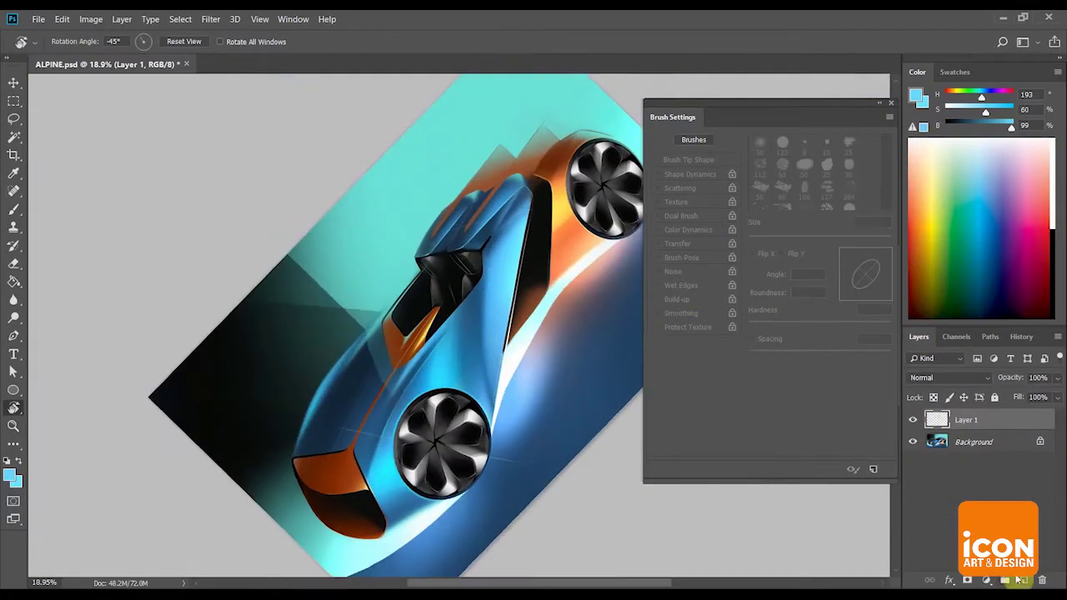
pyautogui.click(1022, 580)
# Sample the background turquoise and set the brush to 35% hardness with Shape Dynamics off and Transfer on.
pyautogui.moveTo(586, 302); pyautogui.dragTo(563, 247)
pyautogui.press('z')
pyautogui.moveTo(429, 215)
pyautogui.mouseDown()
pyautogui.moveTo(478, 185)
pyautogui.moveTo(514, 234)
pyautogui.mouseUp()
pyautogui.press('r')
pyautogui.press('b')
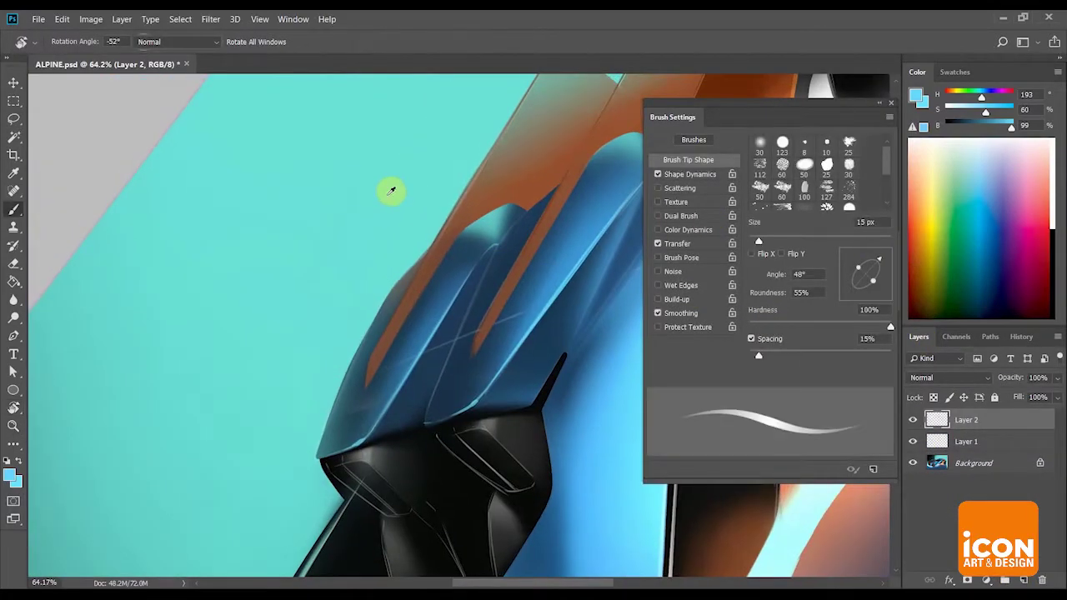
pyautogui.keyDown('alt'); pyautogui.click(391, 190); pyautogui.keyUp('alt')
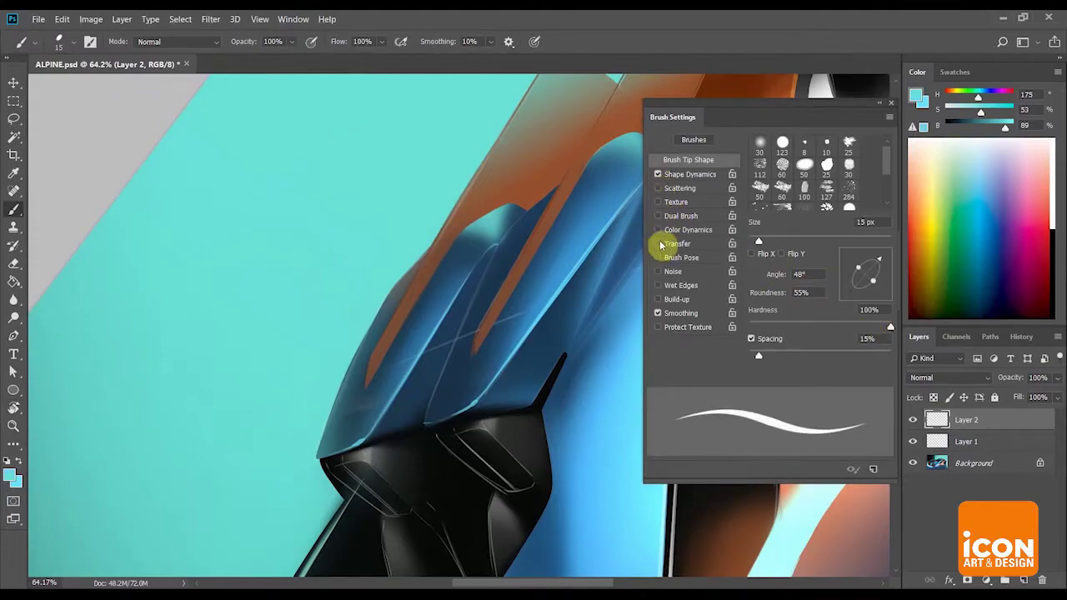
pyautogui.click(658, 174)
pyautogui.click(657, 244)
pyautogui.moveTo(890, 327)
pyautogui.mouseDown()
pyautogui.moveTo(852, 305)
pyautogui.moveTo(798, 326)
pyautogui.mouseUp()
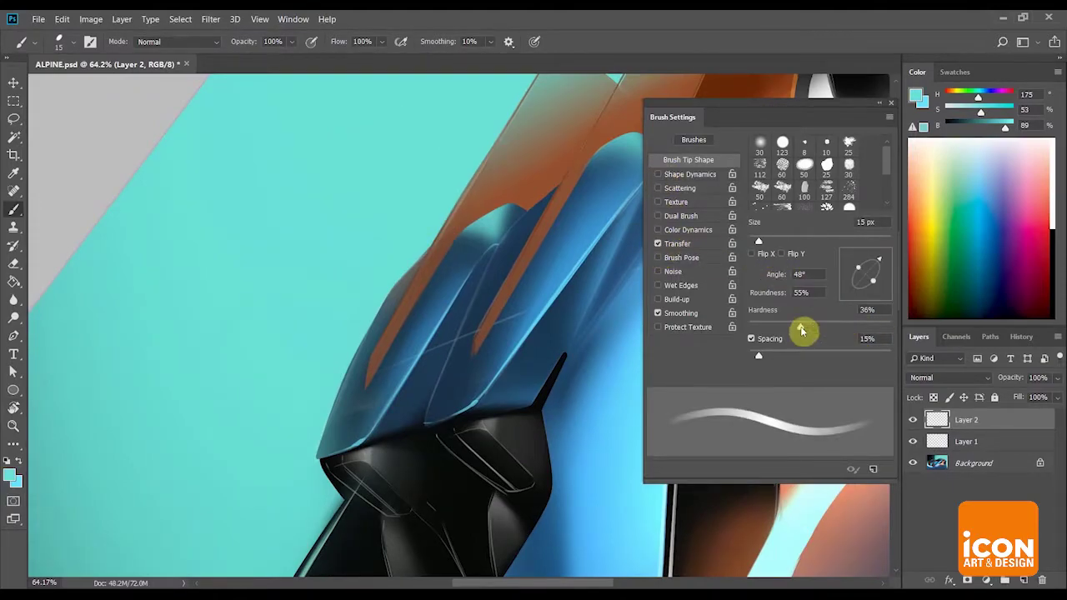
# Enlarge the brush to 200 px at 69% hardness and paint turquoise along the far fairing's outer edge.
pyautogui.press(']')
pyautogui.press(']')
pyautogui.press(']')
pyautogui.press(']')
pyautogui.press(']')
pyautogui.press(']')
pyautogui.press(']')
pyautogui.press(']')
pyautogui.press(']')
pyautogui.press(']')
pyautogui.press(']')
pyautogui.press(']')
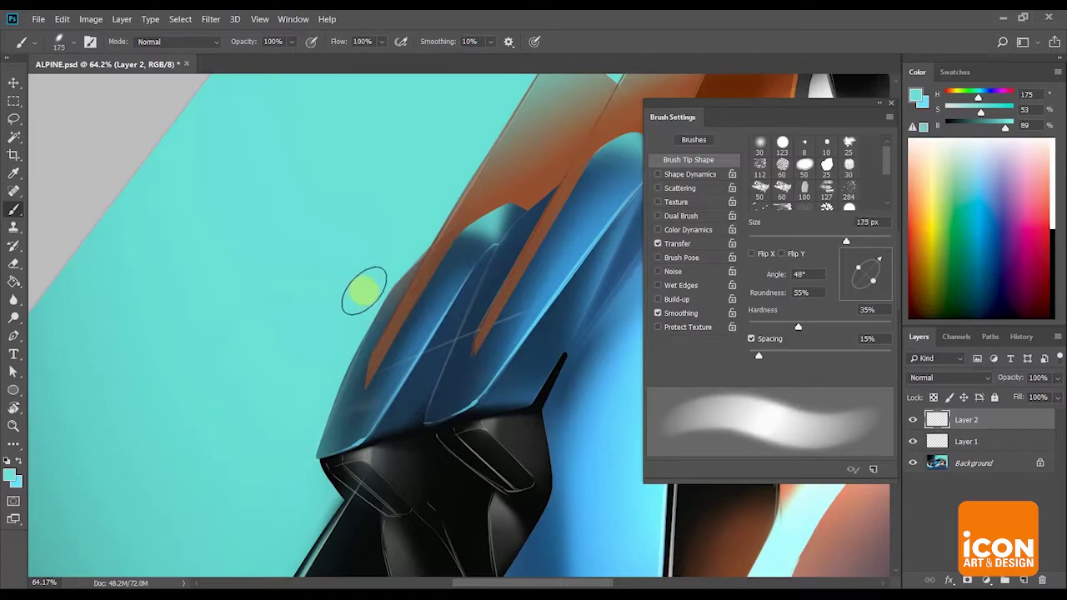
pyautogui.press(']')
pyautogui.click(846, 330)
pyautogui.moveTo(356, 281); pyautogui.dragTo(296, 437)
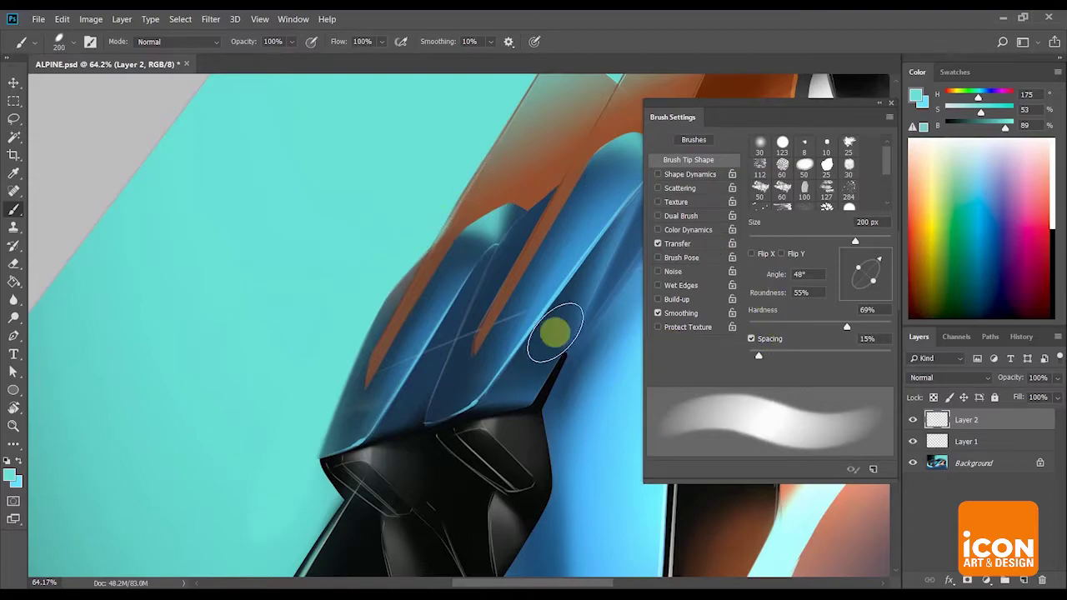
# Soften the far fairing's outer edge with turquoise, setting the brush to 0% hardness and 250 px.
pyautogui.click(748, 326)
pyautogui.press(']')
pyautogui.press(']')
pyautogui.press(']')
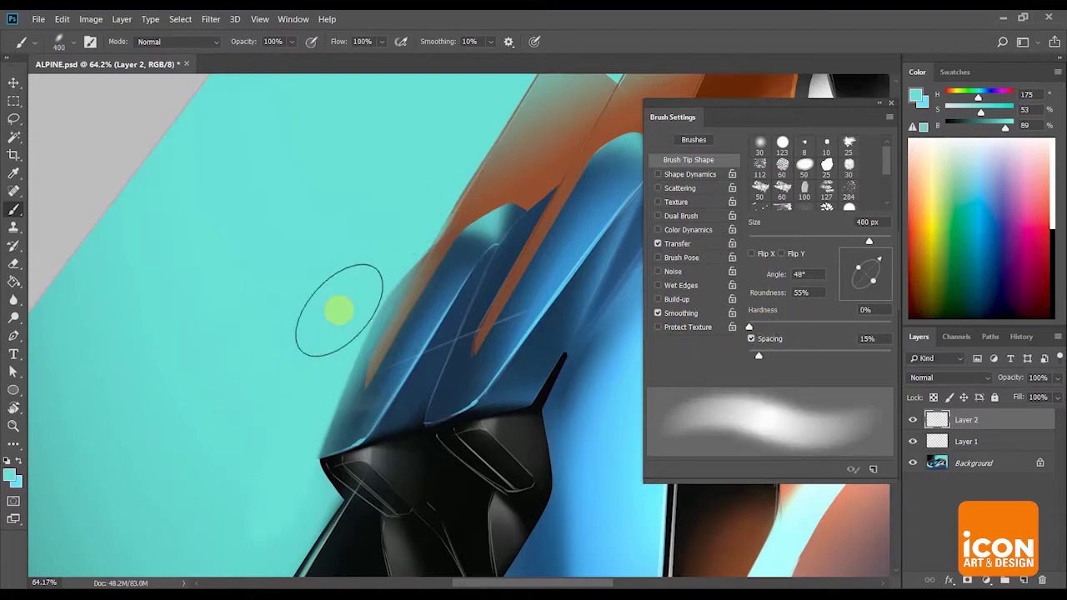
pyautogui.press('[')
pyautogui.press('[')
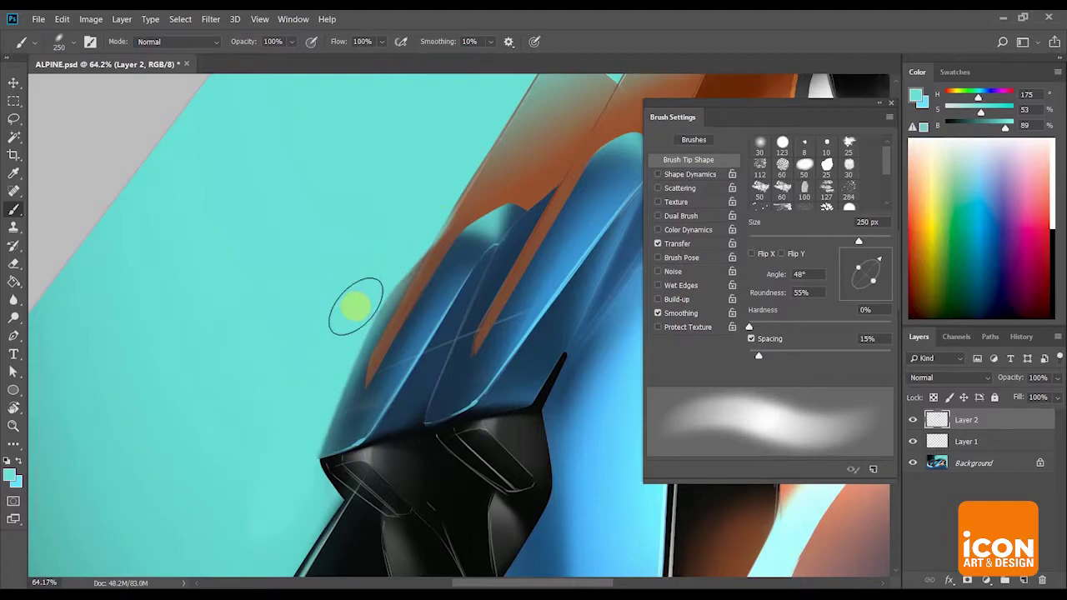
# Trim the turquoise haze with the 125 px Eraser at 91% hardness and merge Layer 2 down into Layer 1.
pyautogui.press('r')
pyautogui.moveTo(516, 166)
pyautogui.mouseDown()
pyautogui.moveTo(533, 174)
pyautogui.moveTo(513, 206)
pyautogui.mouseUp()
pyautogui.press('e')
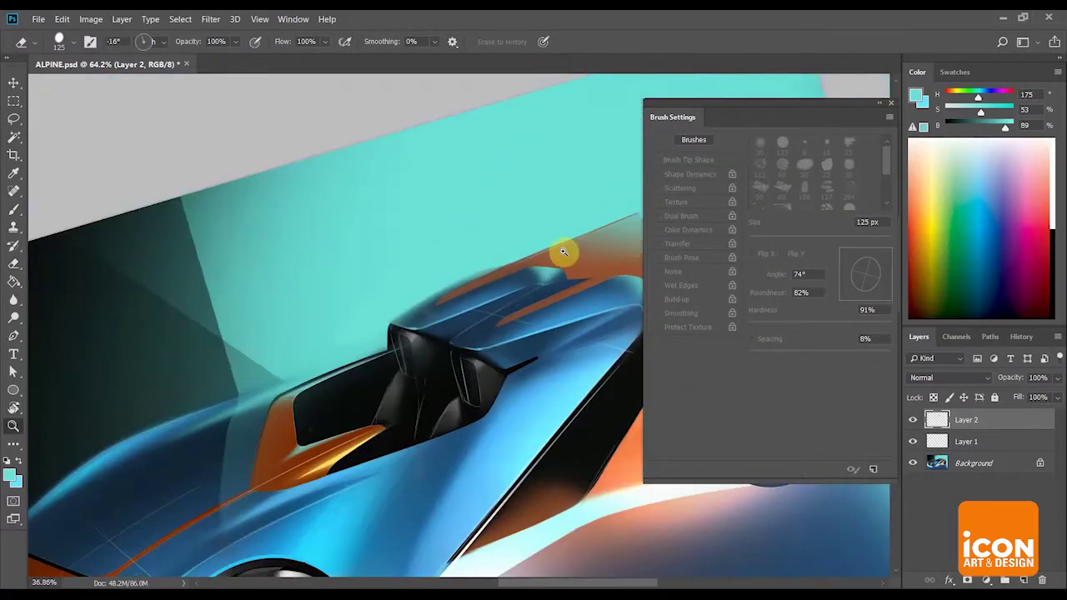
pyautogui.press('z')
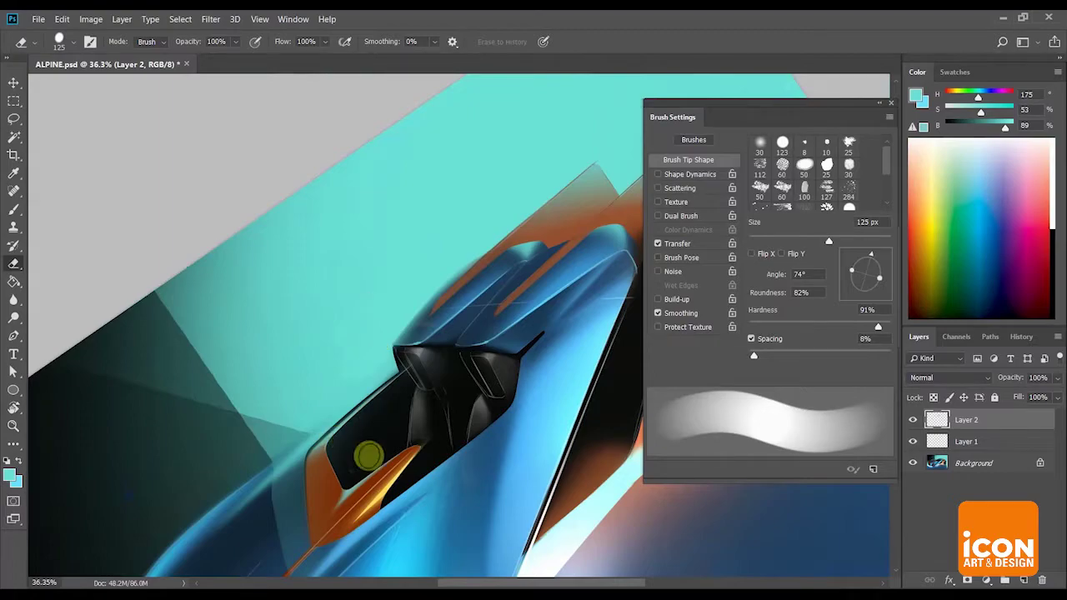
pyautogui.hotkey('ctrl', 'e')
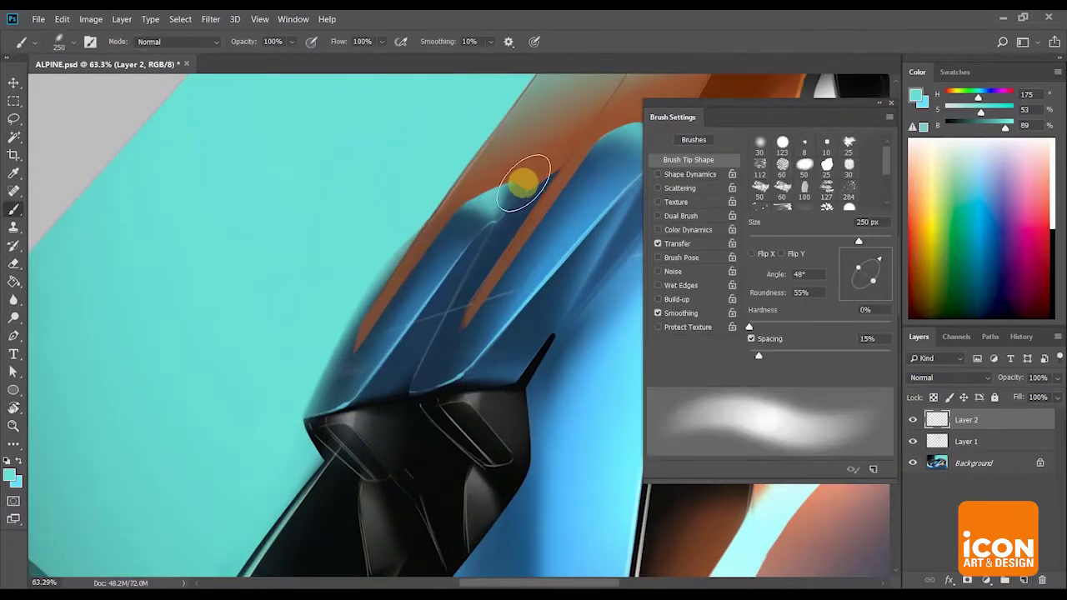
# Brush a soft 250 px turquoise haze between the two fairings and trim it with the 125 px Eraser.
pyautogui.moveTo(523, 181)
pyautogui.mouseDown()
pyautogui.moveTo(440, 269)
pyautogui.moveTo(567, 119)
pyautogui.mouseUp()
pyautogui.press('e')
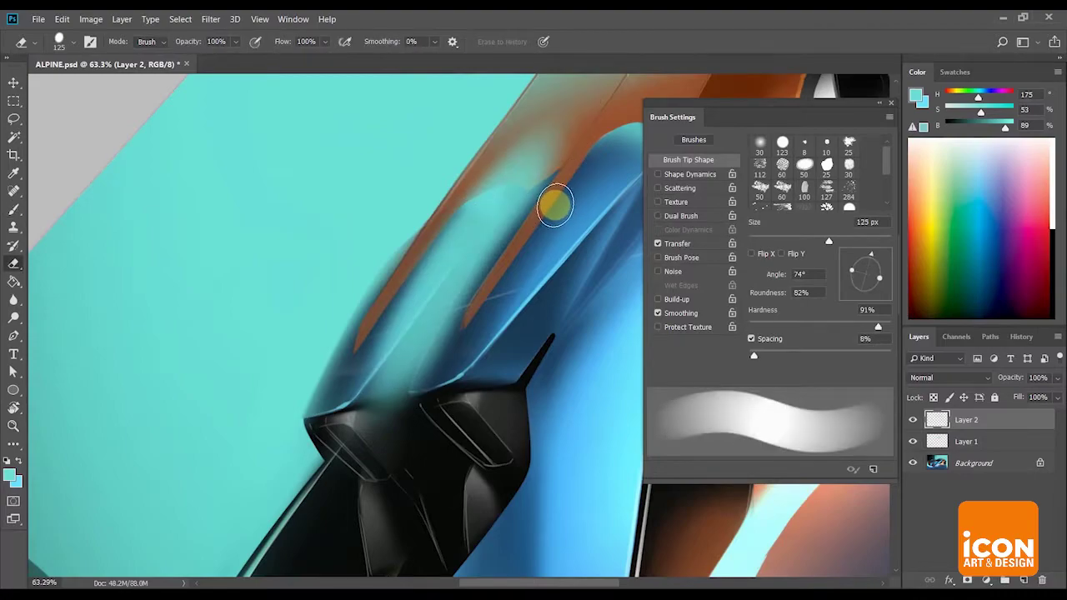
pyautogui.moveTo(550, 208)
pyautogui.mouseDown()
pyautogui.moveTo(452, 365)
pyautogui.moveTo(557, 196)
pyautogui.moveTo(445, 375)
pyautogui.mouseUp()
pyautogui.moveTo(550, 203); pyautogui.dragTo(405, 450)
# Erase the turquoise haze from the far fairing, leaving a soft band along the near fairing's inner edge.
pyautogui.press('r')
pyautogui.moveTo(578, 156); pyautogui.dragTo(610, 189)
pyautogui.press('e')
pyautogui.moveTo(361, 414)
pyautogui.mouseDown()
pyautogui.moveTo(529, 176)
pyautogui.moveTo(368, 402)
pyautogui.moveTo(425, 260)
pyautogui.mouseUp()
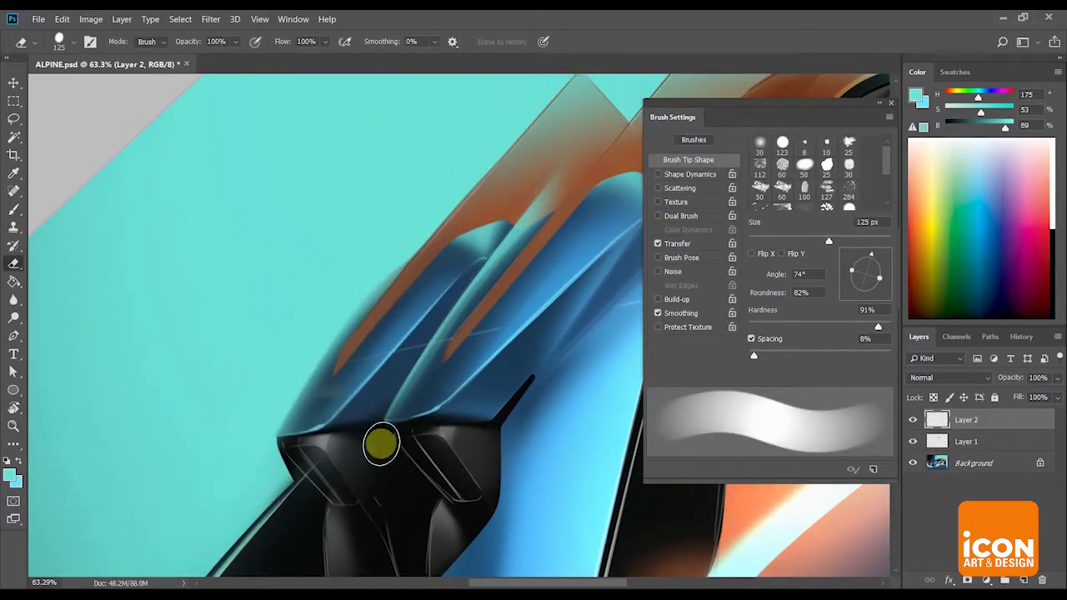
# Trim the turquoise haze around the two fairings with the Eraser at 39% hardness and 175 px.
pyautogui.press('r')
pyautogui.moveTo(514, 352)
pyautogui.mouseDown()
pyautogui.moveTo(519, 245)
pyautogui.moveTo(393, 322)
pyautogui.mouseUp()
pyautogui.moveTo(464, 226); pyautogui.dragTo(405, 333)
pyautogui.press('r')
pyautogui.moveTo(417, 281)
pyautogui.mouseDown()
pyautogui.moveTo(567, 174)
pyautogui.moveTo(609, 189)
pyautogui.mouseUp()
pyautogui.moveTo(816, 334); pyautogui.dragTo(804, 326)
pyautogui.press(']')
pyautogui.press(']')
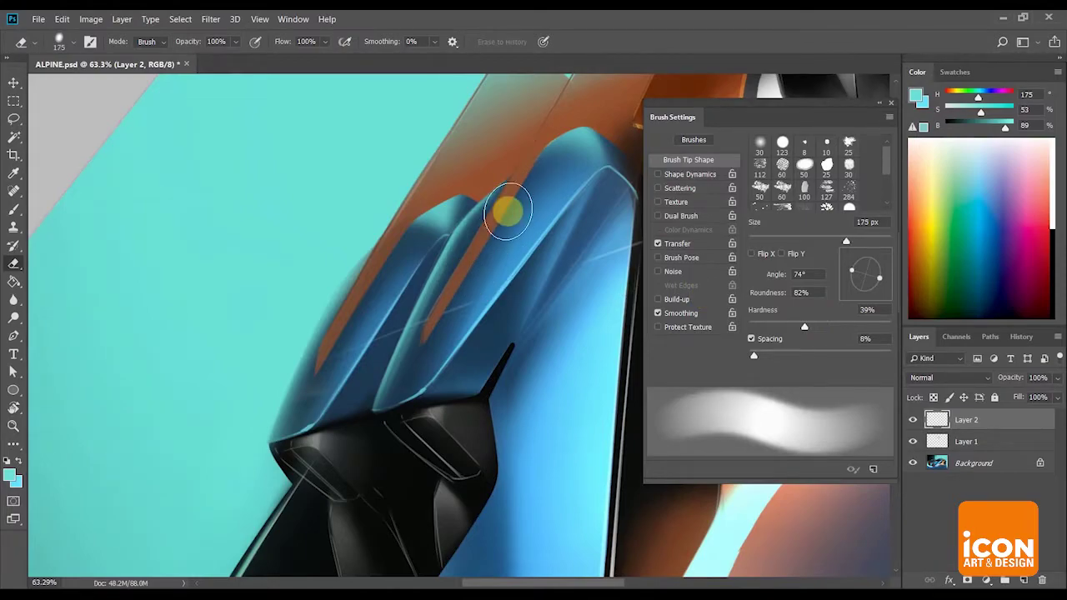
pyautogui.press('r')
pyautogui.moveTo(374, 452)
pyautogui.mouseDown()
pyautogui.moveTo(552, 281)
pyautogui.moveTo(454, 225)
pyautogui.mouseUp()
pyautogui.press('z')
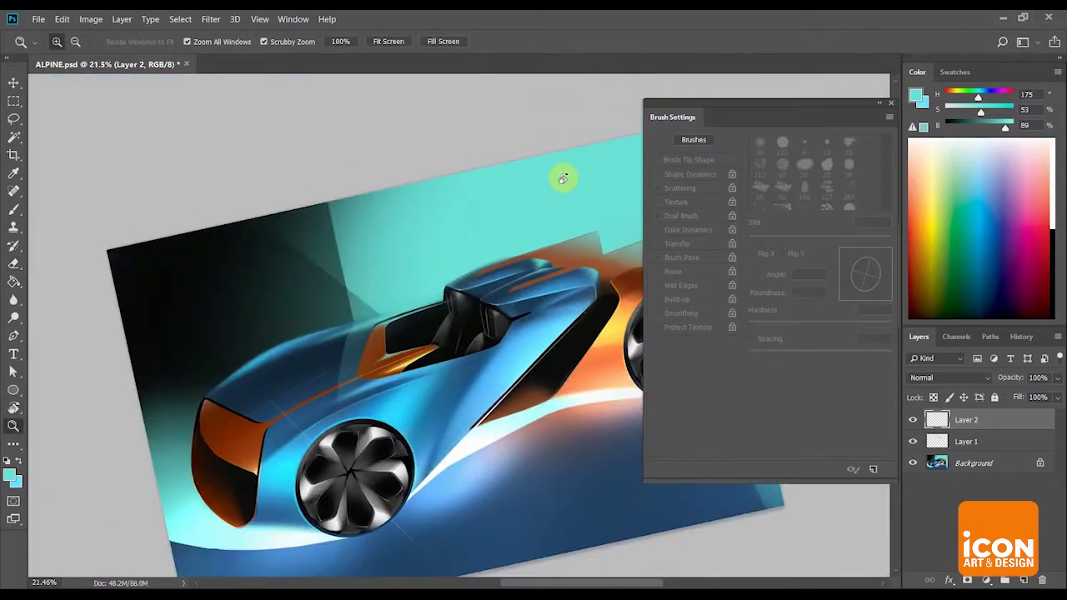
# Merge Layer 2 down into Layer 1.
pyautogui.press('r')
pyautogui.moveTo(563, 187); pyautogui.dragTo(576, 223)
pyautogui.moveTo(578, 185); pyautogui.dragTo(599, 218)
pyautogui.press('z')
pyautogui.moveTo(595, 265); pyautogui.dragTo(654, 275)
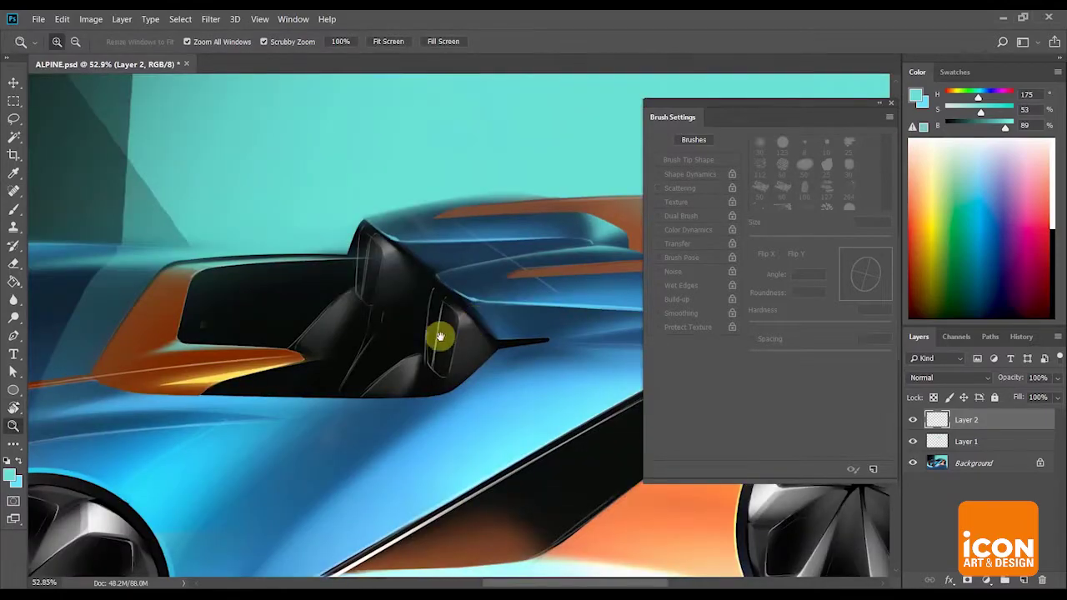
pyautogui.moveTo(440, 338); pyautogui.dragTo(271, 390)
pyautogui.press('e')
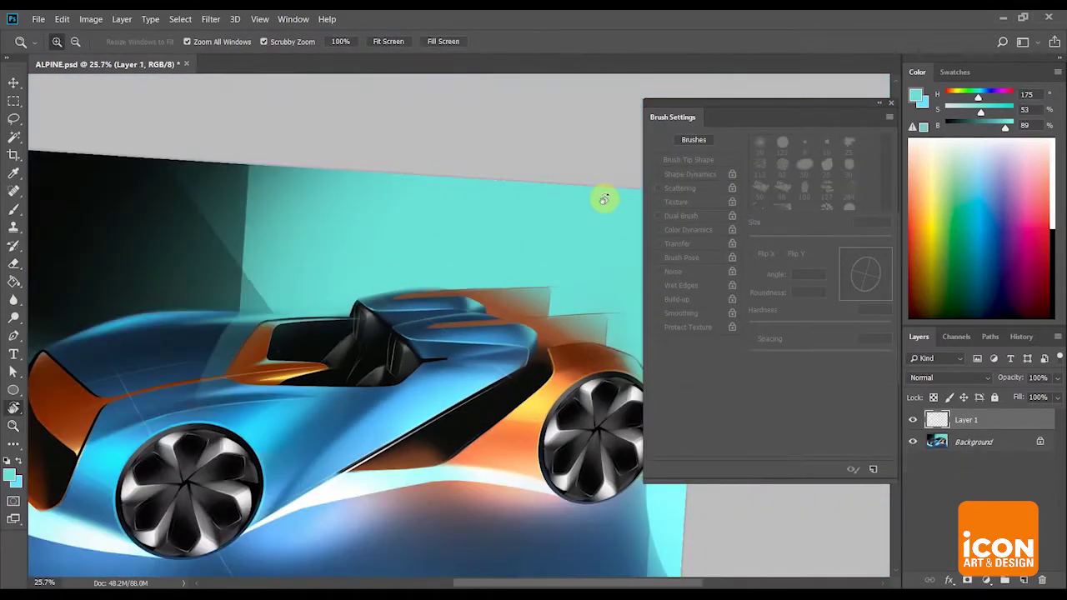
# Sample dark blue from the far fairing and set the brush to 15 px and 100% hardness, with Transfer and Shape Dynamics enabled.
pyautogui.moveTo(605, 200); pyautogui.dragTo(575, 210)
pyautogui.press('r')
pyautogui.moveTo(607, 171); pyautogui.dragTo(495, 281)
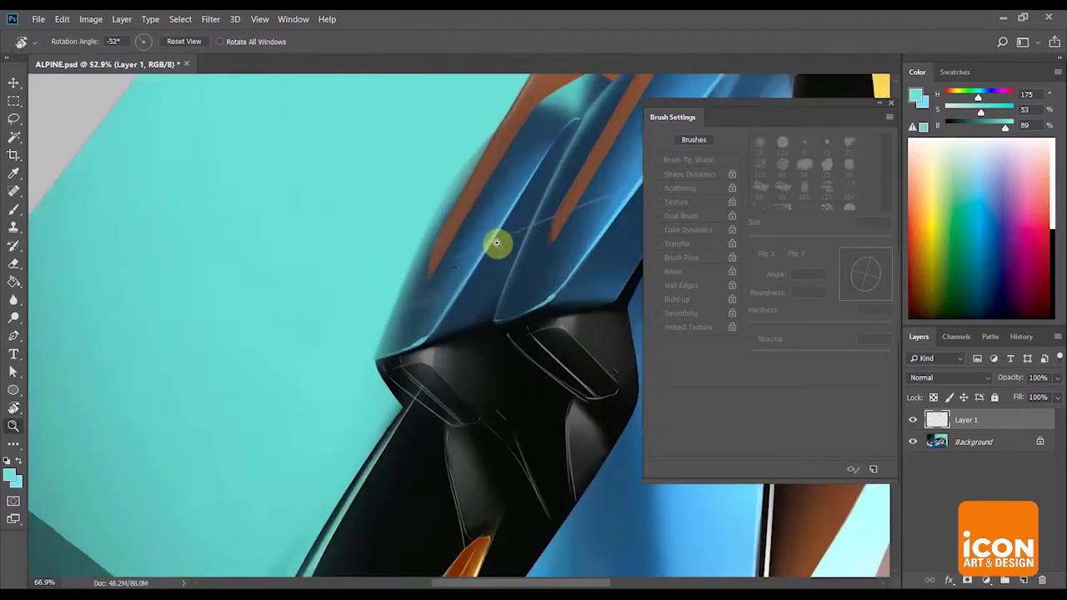
pyautogui.press('b')
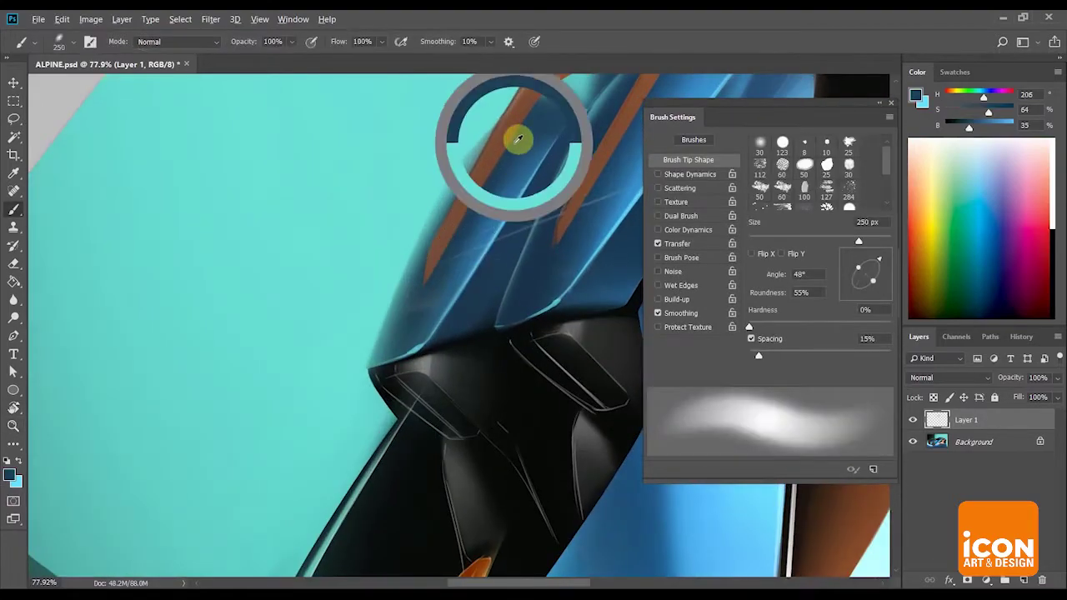
pyautogui.click(658, 244)
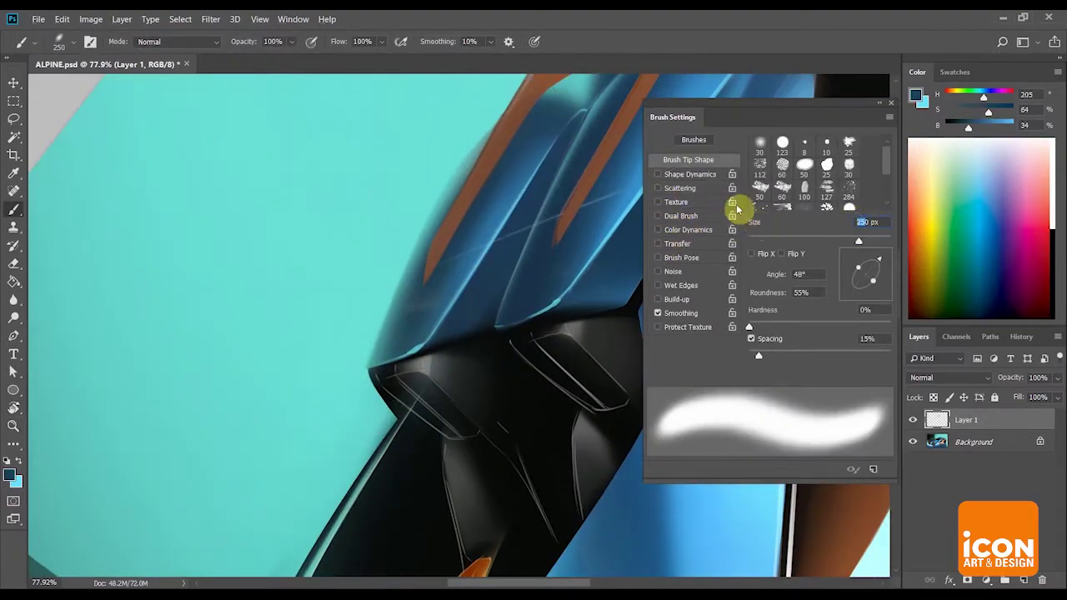
pyautogui.write('15')
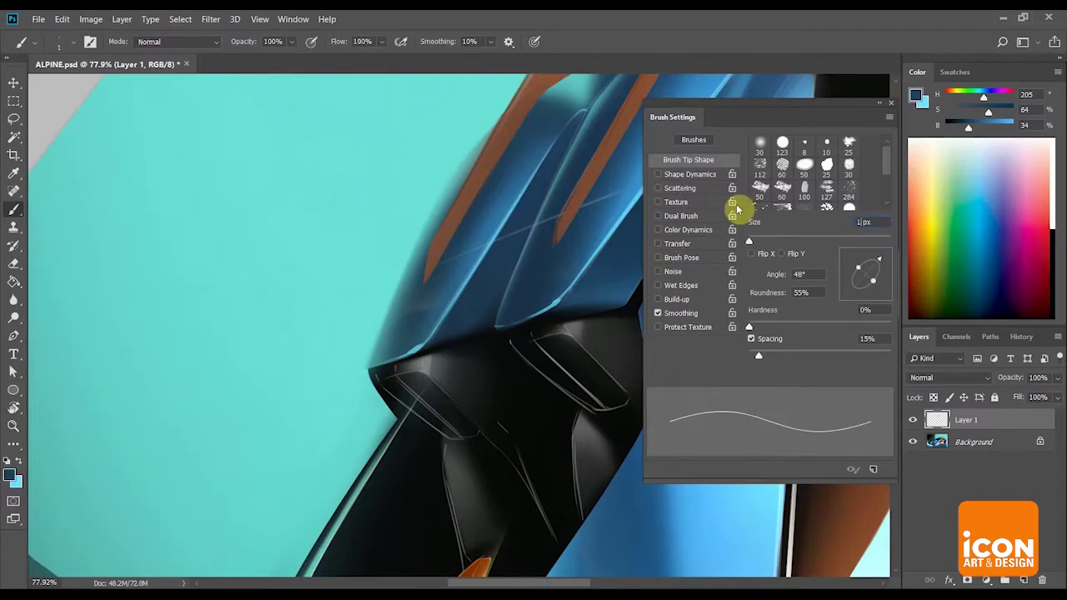
pyautogui.write('100')
pyautogui.press('Return')
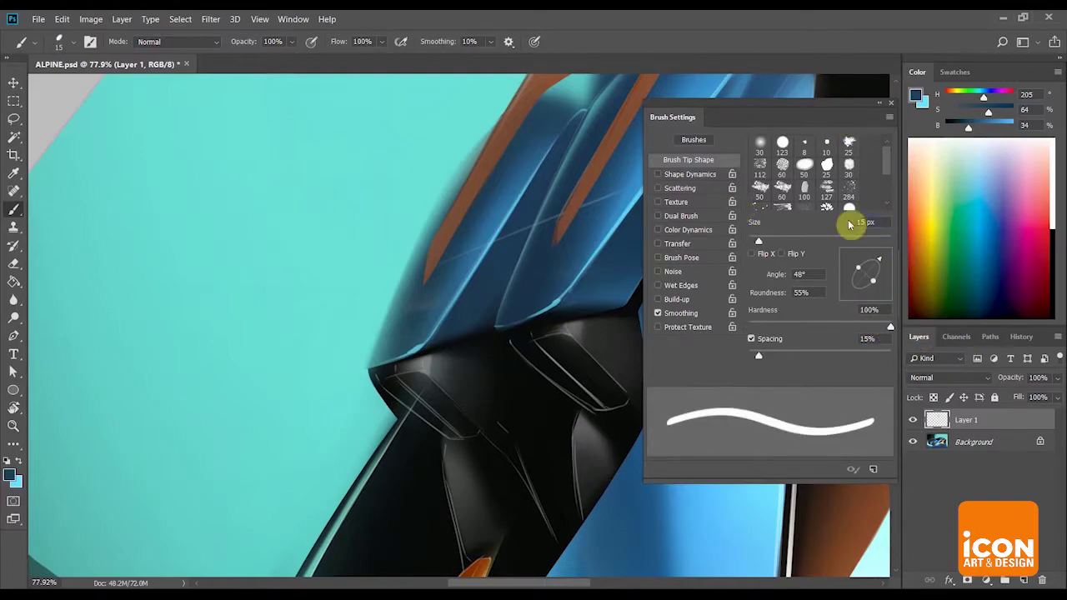
pyautogui.click(657, 245)
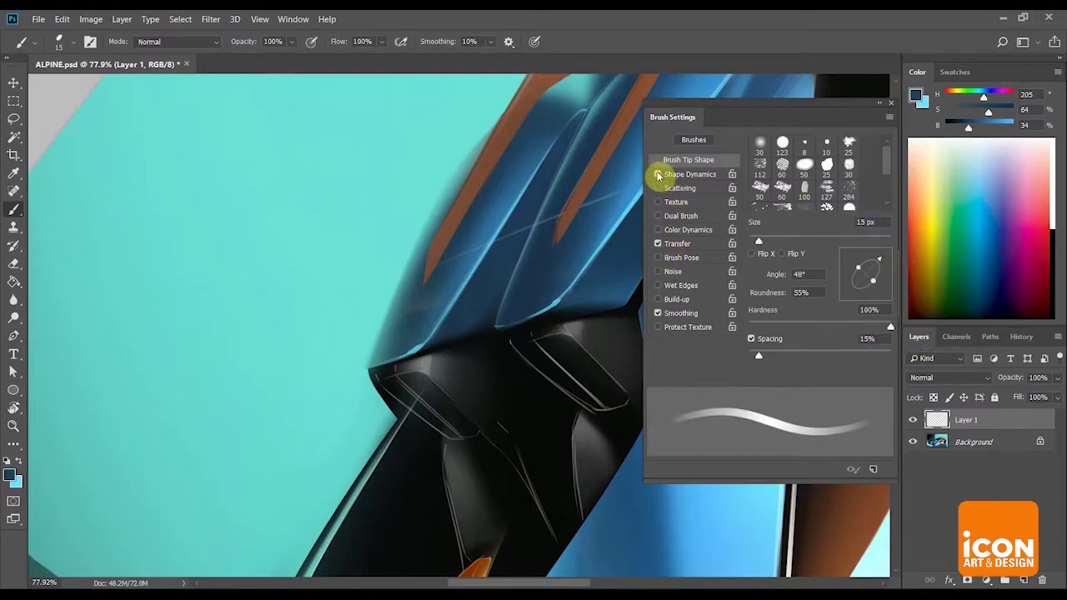
pyautogui.click(657, 174)
# Trace a thin dark blue line along the far fairing's outer edge from the headrest toward its orange stripe.
pyautogui.press('r')
pyautogui.moveTo(550, 185); pyautogui.dragTo(524, 219)
pyautogui.moveTo(360, 350)
pyautogui.mouseDown()
pyautogui.moveTo(299, 410)
pyautogui.moveTo(373, 283)
pyautogui.mouseUp()
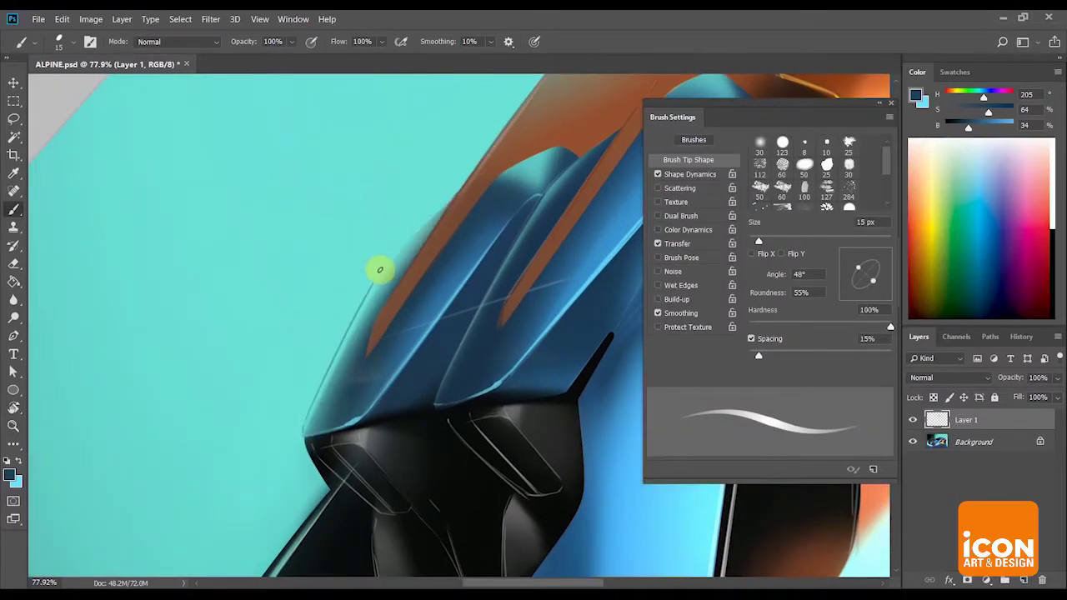
pyautogui.moveTo(383, 265); pyautogui.dragTo(447, 196)
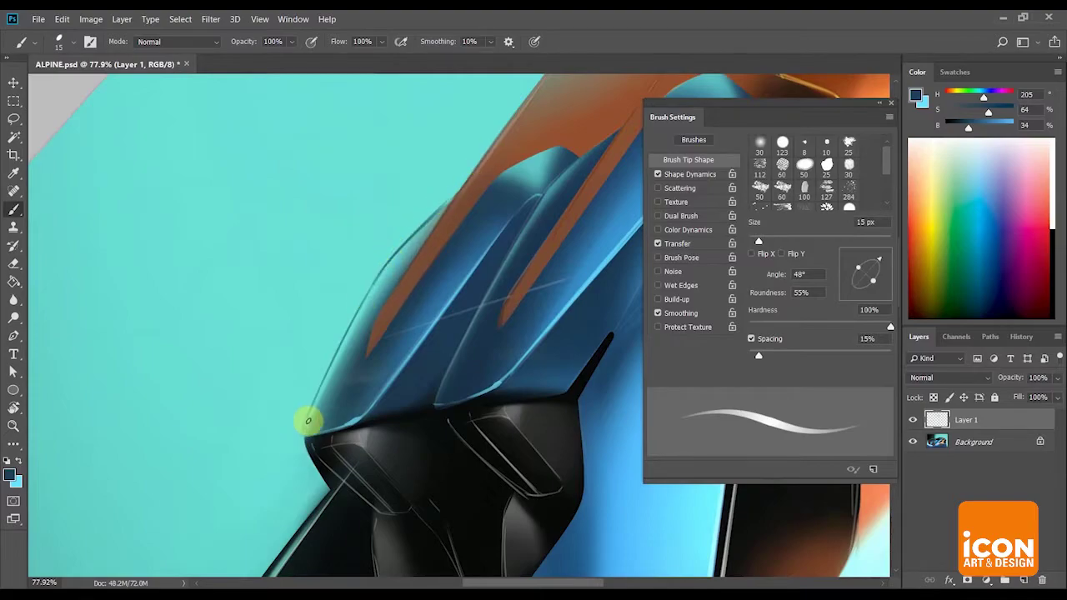
# Sample the background turquoise and touch up the fairings' rear tips with thin 15 px strokes.
pyautogui.press('r')
pyautogui.moveTo(540, 206); pyautogui.dragTo(474, 228)
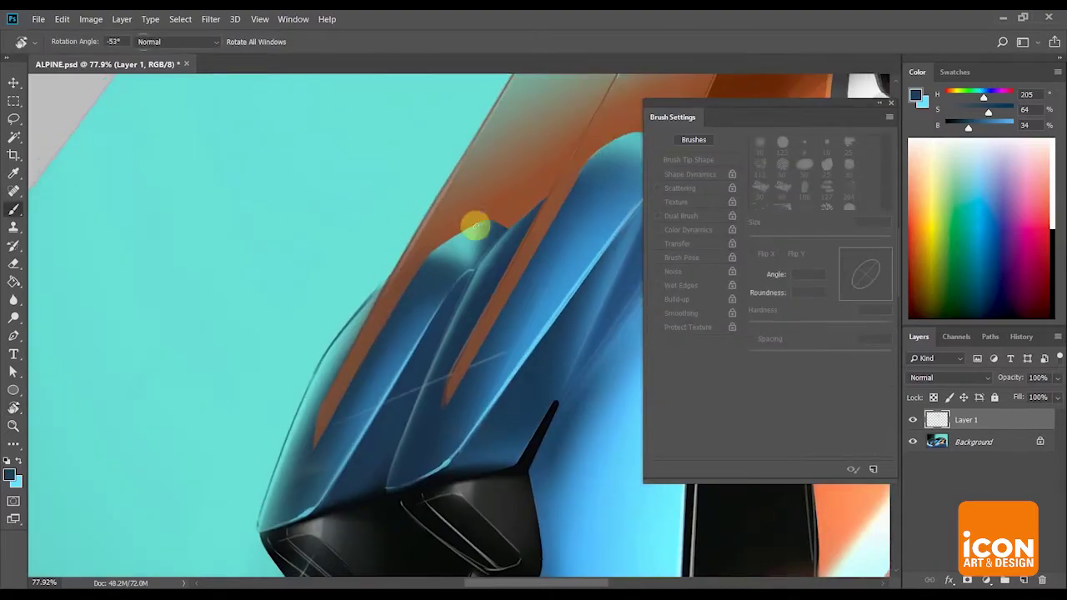
pyautogui.keyDown('alt'); pyautogui.click(319, 222); pyautogui.keyUp('alt')
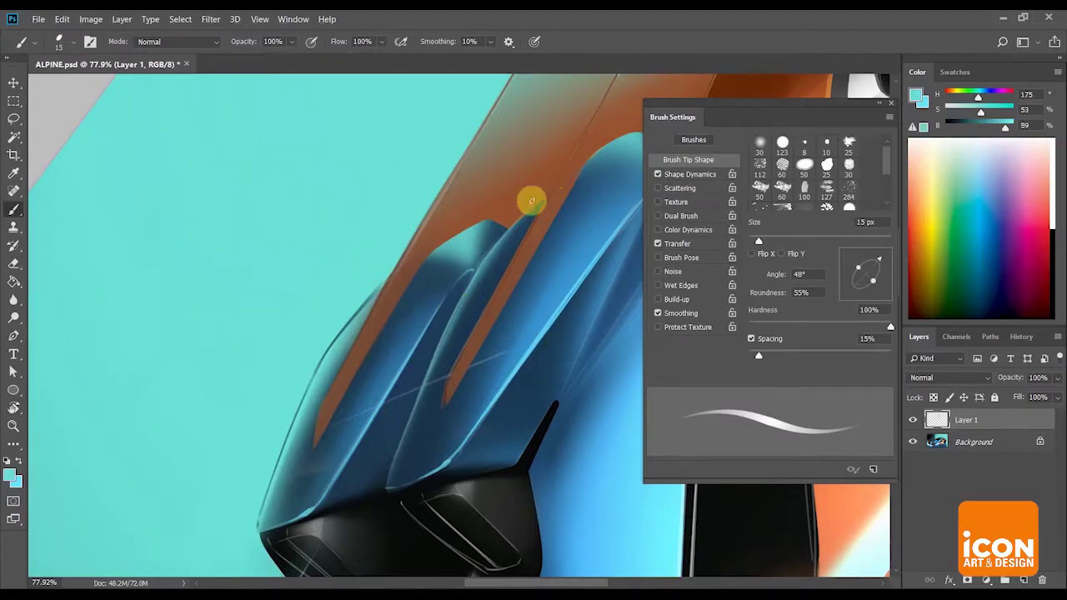
pyautogui.press('r')
pyautogui.moveTo(530, 159)
pyautogui.mouseDown()
pyautogui.moveTo(526, 224)
pyautogui.moveTo(572, 212)
pyautogui.moveTo(417, 218)
pyautogui.mouseUp()
pyautogui.press('r')
# Line the far front fender's outer edge with thin turquoise strokes and undo the last misplaced stroke.
pyautogui.hotkey('ctrl', '0')
pyautogui.moveTo(358, 291); pyautogui.dragTo(442, 287)
pyautogui.press('r')
pyautogui.moveTo(559, 193); pyautogui.dragTo(540, 181)
pyautogui.moveTo(442, 268)
pyautogui.mouseDown()
pyautogui.moveTo(536, 138)
pyautogui.moveTo(546, 171)
pyautogui.mouseUp()
pyautogui.moveTo(335, 348); pyautogui.dragTo(314, 373)
pyautogui.hotkey('ctrl', 'z')
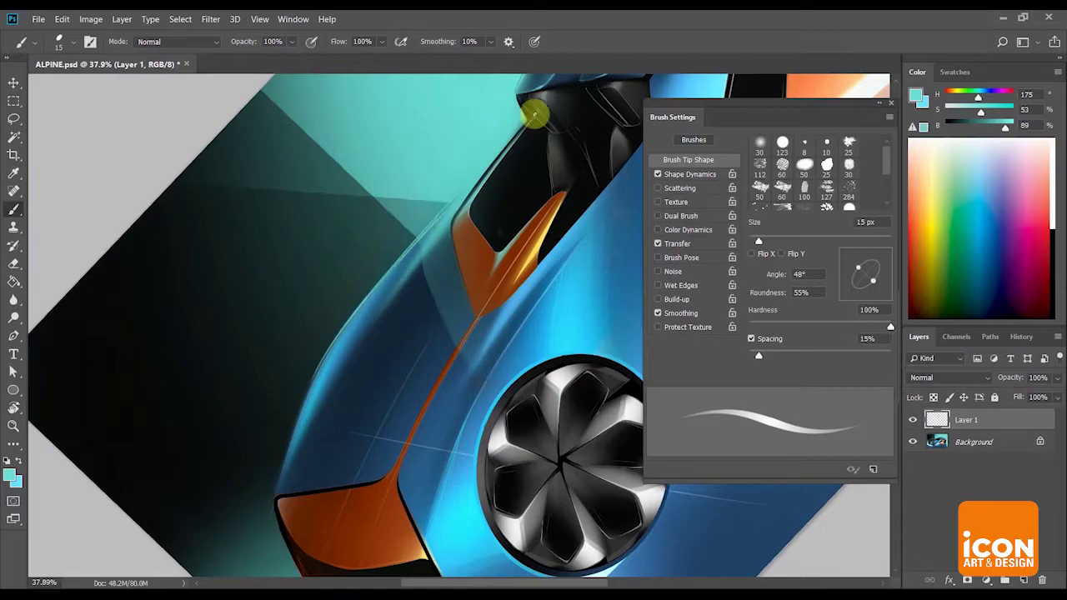
pyautogui.press('r')
pyautogui.moveTo(428, 224)
pyautogui.mouseDown()
pyautogui.moveTo(438, 238)
pyautogui.moveTo(518, 125)
pyautogui.mouseUp()
pyautogui.press('b')
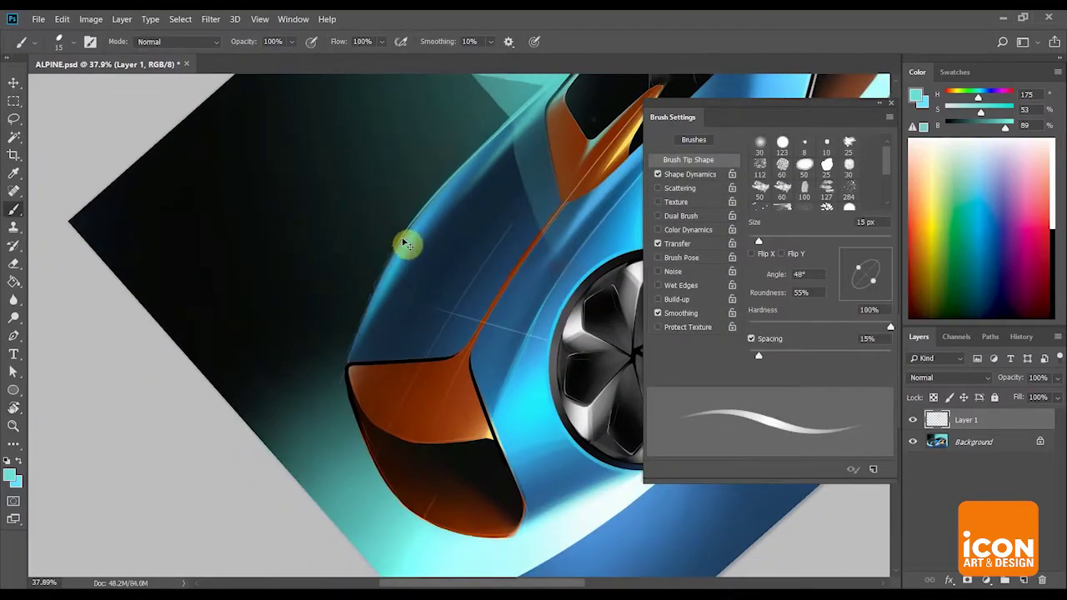
# Sample light yellow and draw a thin highlight along the orange nose panel's edge beside the black grille.
pyautogui.press('r')
pyautogui.moveTo(342, 380)
pyautogui.mouseDown()
pyautogui.moveTo(512, 219)
pyautogui.moveTo(524, 421)
pyautogui.moveTo(420, 362)
pyautogui.moveTo(506, 449)
pyautogui.mouseUp()
pyautogui.press('b')
pyautogui.keyDown('alt'); pyautogui.click(375, 284); pyautogui.keyUp('alt')
pyautogui.moveTo(367, 279); pyautogui.dragTo(483, 575)
pyautogui.press('r')
pyautogui.moveTo(428, 182); pyautogui.dragTo(405, 190)
pyautogui.hotkey('ctrl', 'space')
pyautogui.moveTo(326, 267); pyautogui.dragTo(367, 275)
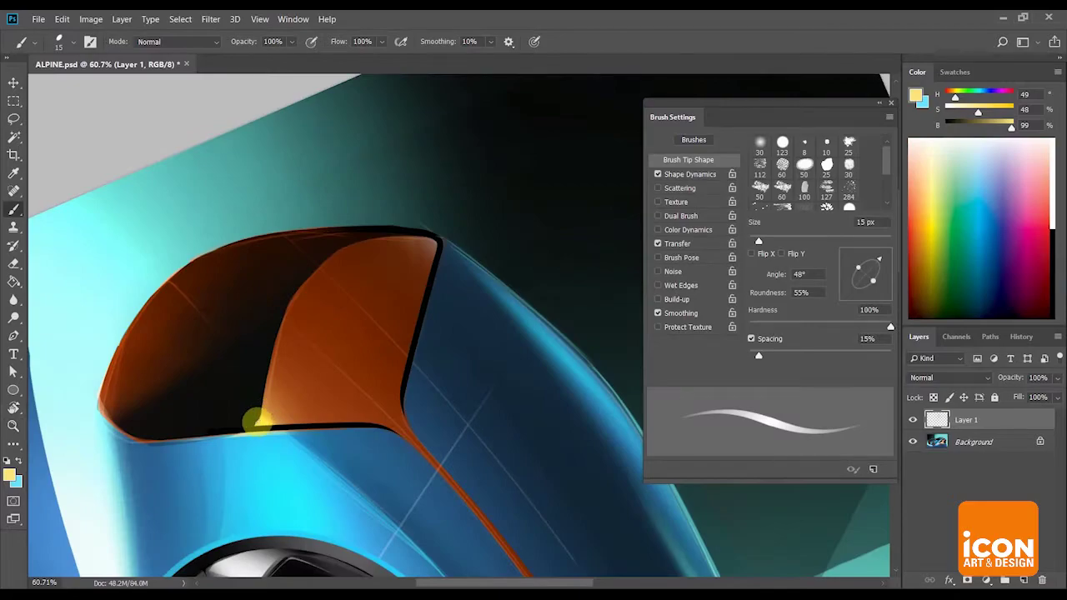
pyautogui.moveTo(259, 419); pyautogui.dragTo(271, 388)
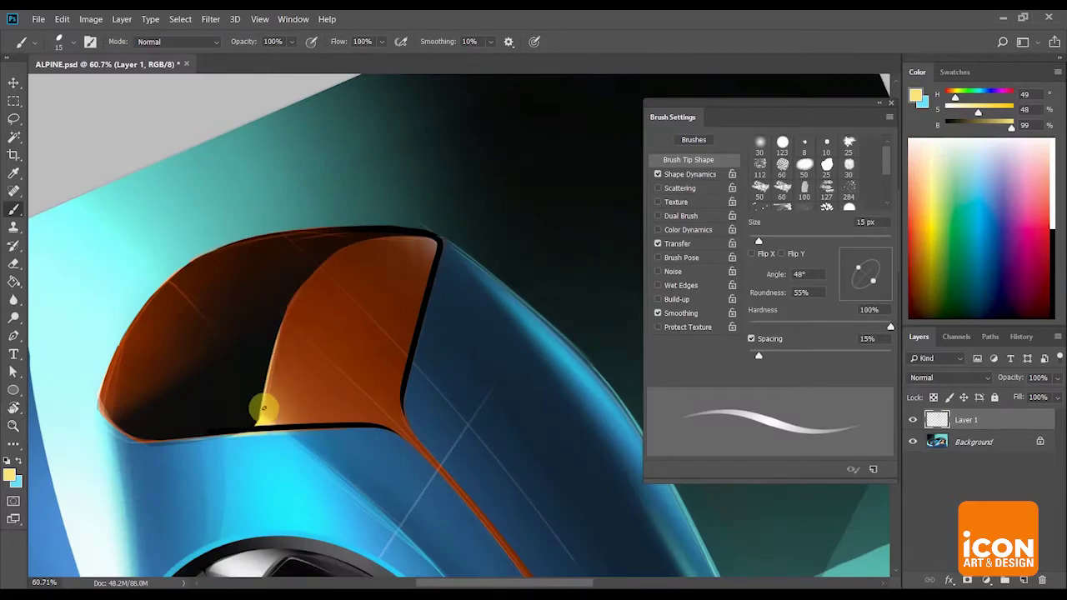
pyautogui.press('r')
pyautogui.moveTo(293, 300)
pyautogui.mouseDown()
pyautogui.moveTo(369, 178)
pyautogui.moveTo(309, 381)
pyautogui.mouseUp()
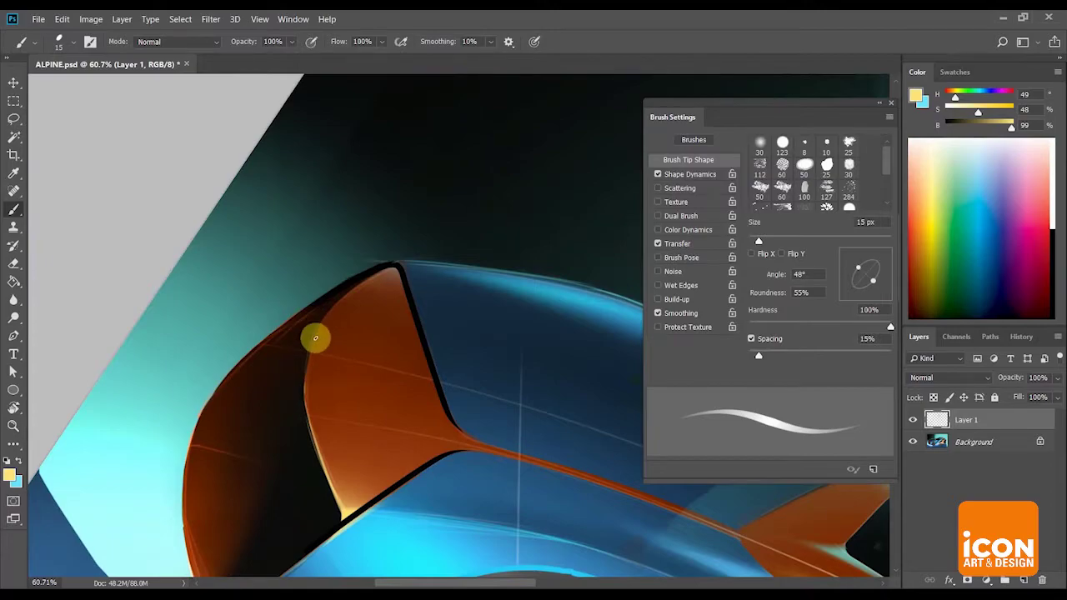
# Sample bright cyan from the front fender and trace a thin line along the hood's orange stripe on its far side.
pyautogui.hotkey('ctrl', 'space')
pyautogui.moveTo(443, 223); pyautogui.dragTo(346, 261)
pyautogui.press('r')
pyautogui.moveTo(459, 192); pyautogui.dragTo(287, 230)
pyautogui.moveTo(512, 157); pyautogui.dragTo(423, 150)
pyautogui.moveTo(358, 325); pyautogui.dragTo(471, 163)
pyautogui.hotkey('ctrl', 'space')
pyautogui.moveTo(471, 163); pyautogui.dragTo(504, 167)
pyautogui.moveTo(564, 210); pyautogui.dragTo(530, 185)
pyautogui.moveTo(488, 234); pyautogui.dragTo(446, 281)
pyautogui.moveTo(416, 308); pyautogui.dragTo(450, 311)
pyautogui.keyDown('alt'); pyautogui.click(422, 538); pyautogui.keyUp('alt')
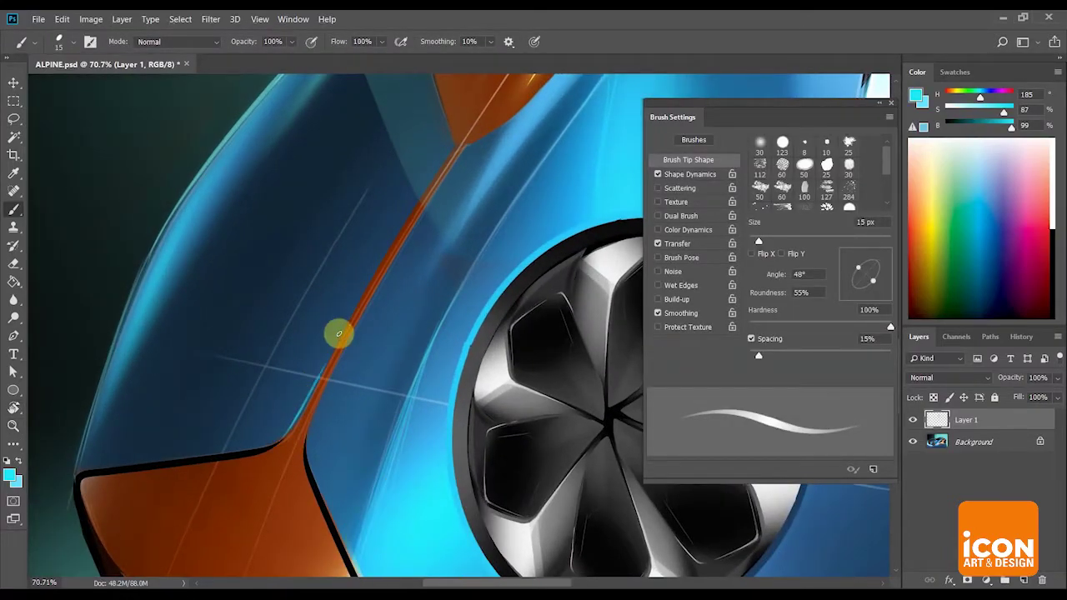
pyautogui.moveTo(306, 402); pyautogui.dragTo(429, 180)
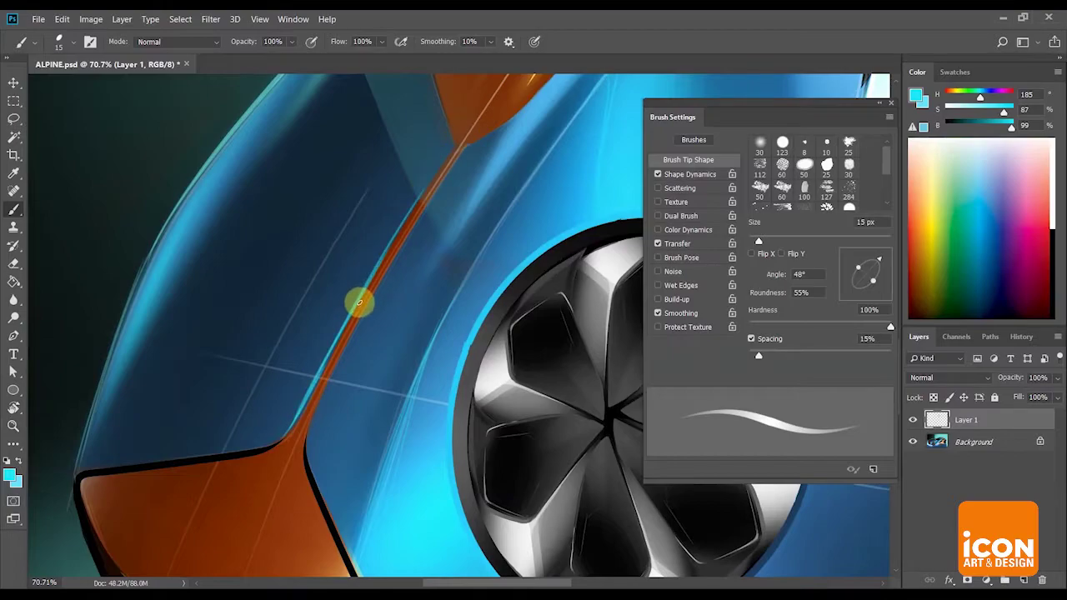
# Trace a thin cyan line along the front edge of the orange cockpit frame.
pyautogui.press('r')
pyautogui.moveTo(454, 143)
pyautogui.mouseDown()
pyautogui.moveTo(479, 198)
pyautogui.moveTo(471, 218)
pyautogui.mouseUp()
pyautogui.press('z')
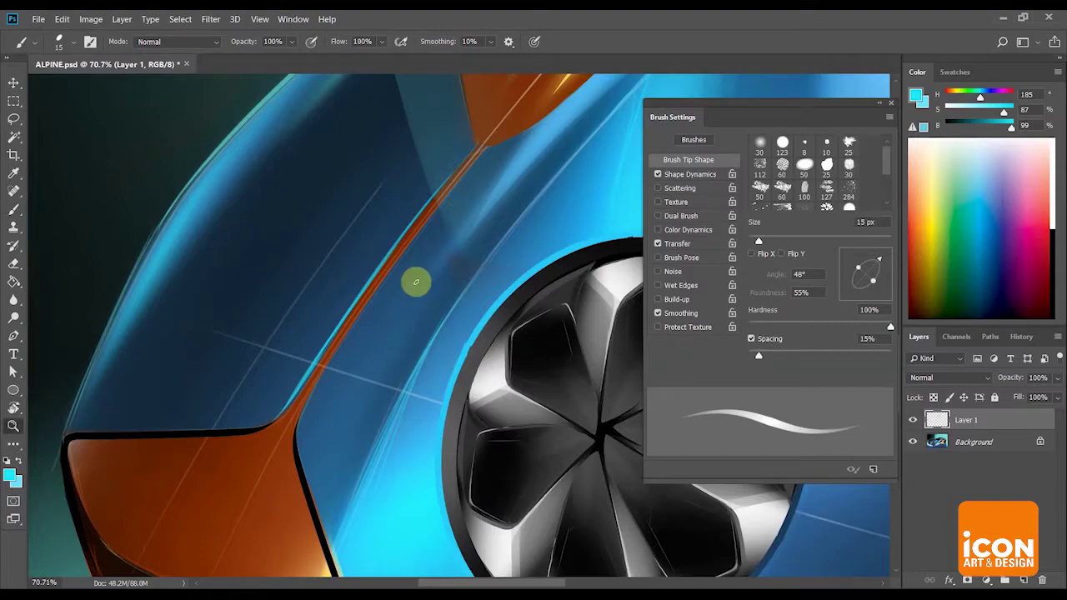
pyautogui.moveTo(416, 282); pyautogui.dragTo(354, 282)
pyautogui.press('r')
pyautogui.moveTo(519, 179); pyautogui.dragTo(468, 155)
pyautogui.press('space')
pyautogui.moveTo(466, 151); pyautogui.dragTo(427, 231)
pyautogui.moveTo(486, 161); pyautogui.dragTo(546, 176)
pyautogui.press('z')
pyautogui.moveTo(499, 217); pyautogui.dragTo(567, 215)
pyautogui.press('r')
pyautogui.moveTo(512, 157); pyautogui.dragTo(540, 163)
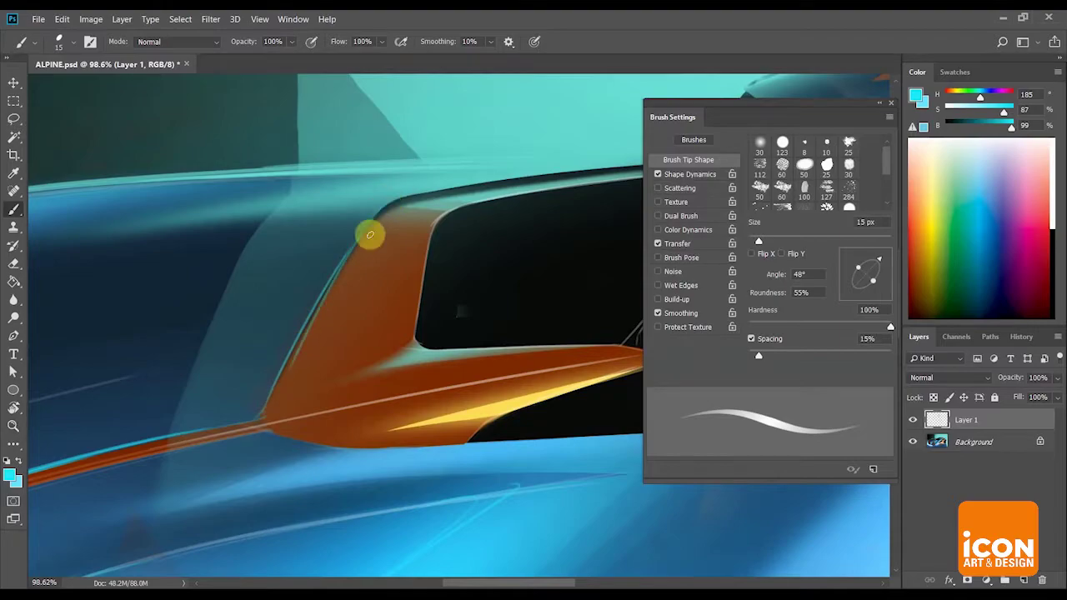
# Refine the cockpit frame's cyan edge line down to where it meets the orange hood stripe.
pyautogui.press('r')
pyautogui.moveTo(510, 197); pyautogui.dragTo(433, 169)
pyautogui.press('z')
pyautogui.moveTo(538, 199)
pyautogui.mouseDown()
pyautogui.moveTo(504, 197)
pyautogui.moveTo(538, 185)
pyautogui.mouseUp()
pyautogui.press('r')
pyautogui.press('z')
pyautogui.moveTo(450, 241); pyautogui.dragTo(476, 239)
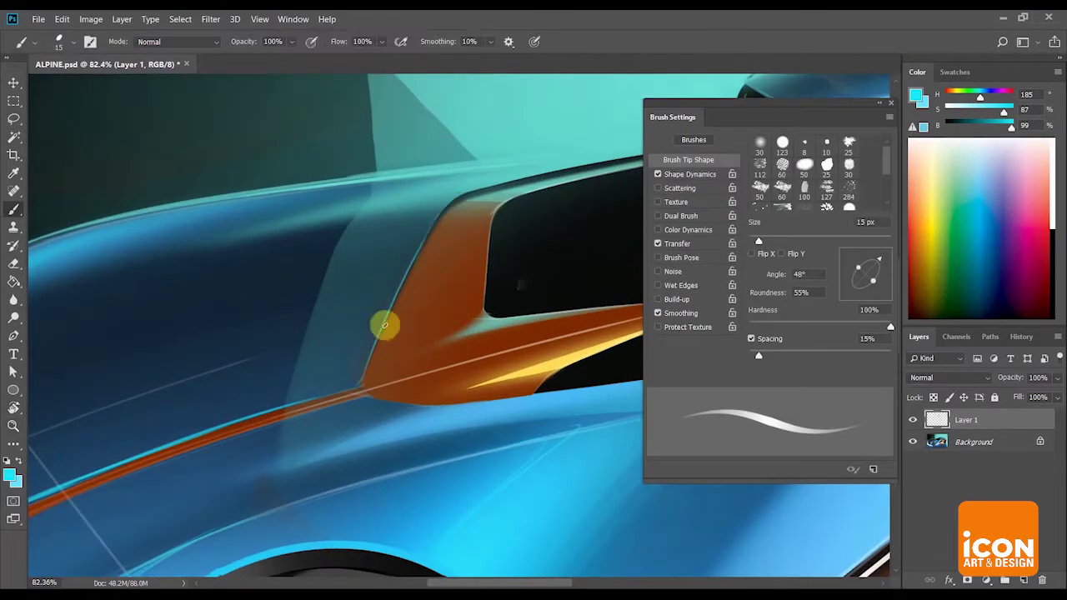
# Sample bright cyan beside the front wheel and trace a thin line along the cockpit opening's near lower edge.
pyautogui.press('r')
pyautogui.press('z')
pyautogui.moveTo(518, 197); pyautogui.dragTo(433, 212)
pyautogui.press('r')
pyautogui.moveTo(566, 179); pyautogui.dragTo(545, 159)
pyautogui.press('z')
pyautogui.moveTo(408, 291); pyautogui.dragTo(440, 147)
pyautogui.press('b')
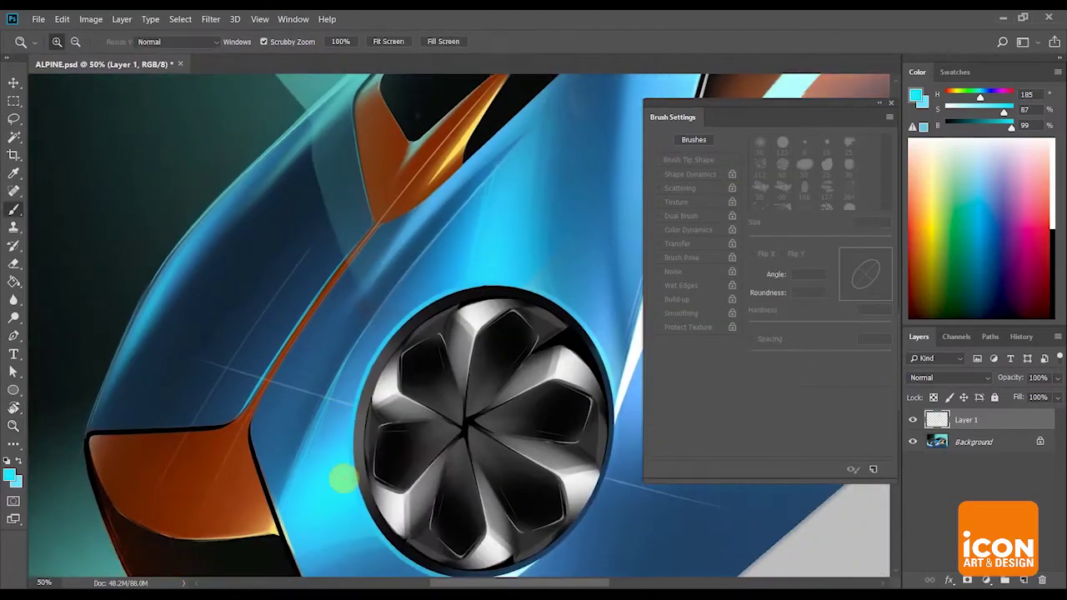
pyautogui.keyDown('alt'); pyautogui.click(330, 500); pyautogui.keyUp('alt')
pyautogui.moveTo(437, 234); pyautogui.dragTo(377, 337)
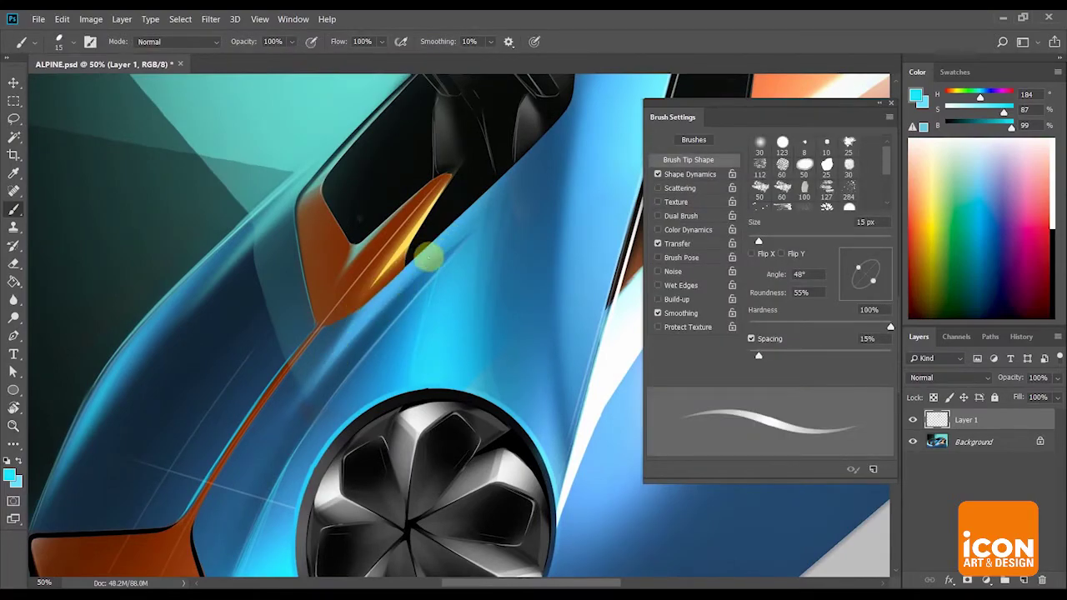
pyautogui.press('r')
pyautogui.moveTo(501, 202); pyautogui.dragTo(486, 197)
pyautogui.moveTo(486, 198); pyautogui.dragTo(424, 290)
pyautogui.press('b')
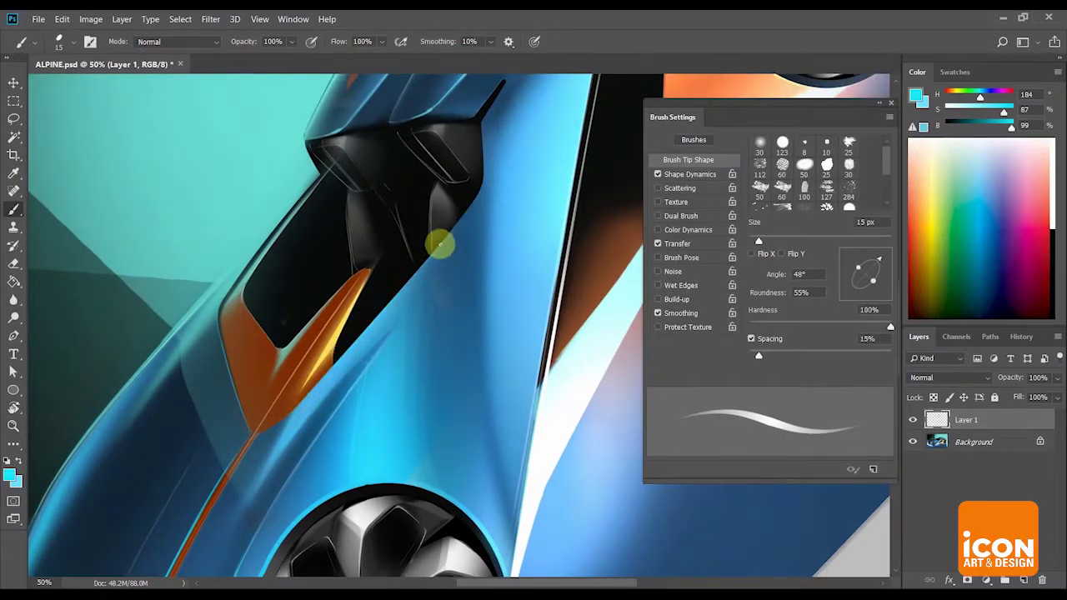
pyautogui.moveTo(331, 374)
pyautogui.mouseDown()
pyautogui.moveTo(542, 130)
pyautogui.moveTo(453, 274)
pyautogui.moveTo(424, 267)
pyautogui.mouseUp()
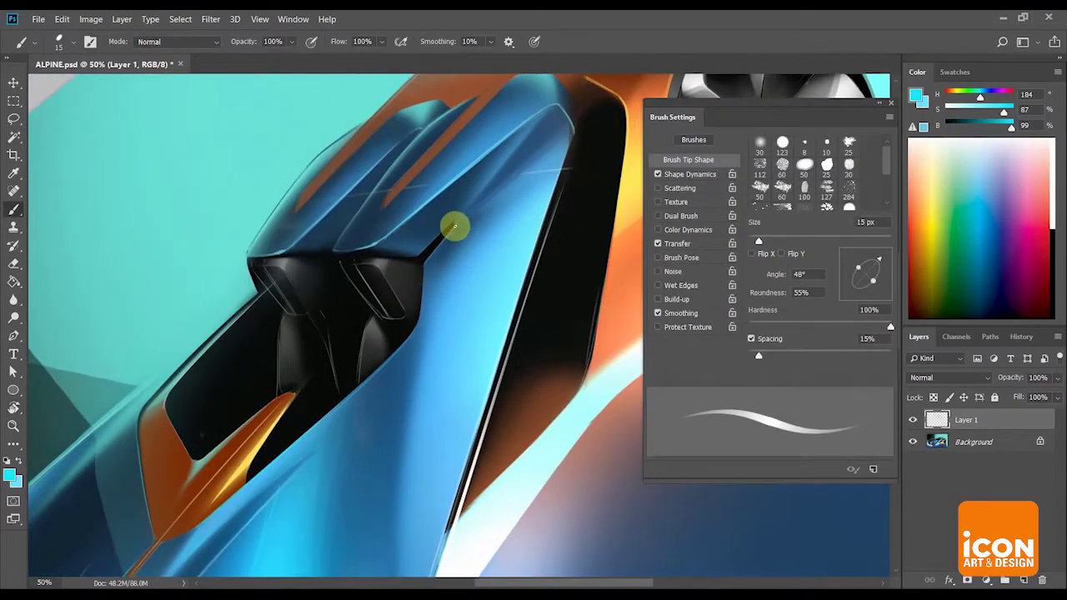
# Sample the background turquoise and draw a thin edge line around the near fairing's rear tip.
pyautogui.press('r')
pyautogui.moveTo(545, 208); pyautogui.dragTo(606, 254)
pyautogui.moveTo(607, 254)
pyautogui.mouseDown()
pyautogui.moveTo(574, 193)
pyautogui.moveTo(455, 255)
pyautogui.moveTo(541, 195)
pyautogui.moveTo(590, 188)
pyautogui.moveTo(603, 238)
pyautogui.moveTo(276, 304)
pyautogui.mouseUp()
pyautogui.keyDown('alt'); pyautogui.click(409, 113); pyautogui.keyUp('alt')
pyautogui.keyDown('ctrl'); pyautogui.moveTo(379, 332); pyautogui.dragTo(454, 315); pyautogui.keyUp('ctrl')
pyautogui.press('r')
pyautogui.moveTo(466, 295); pyautogui.dragTo(480, 309)
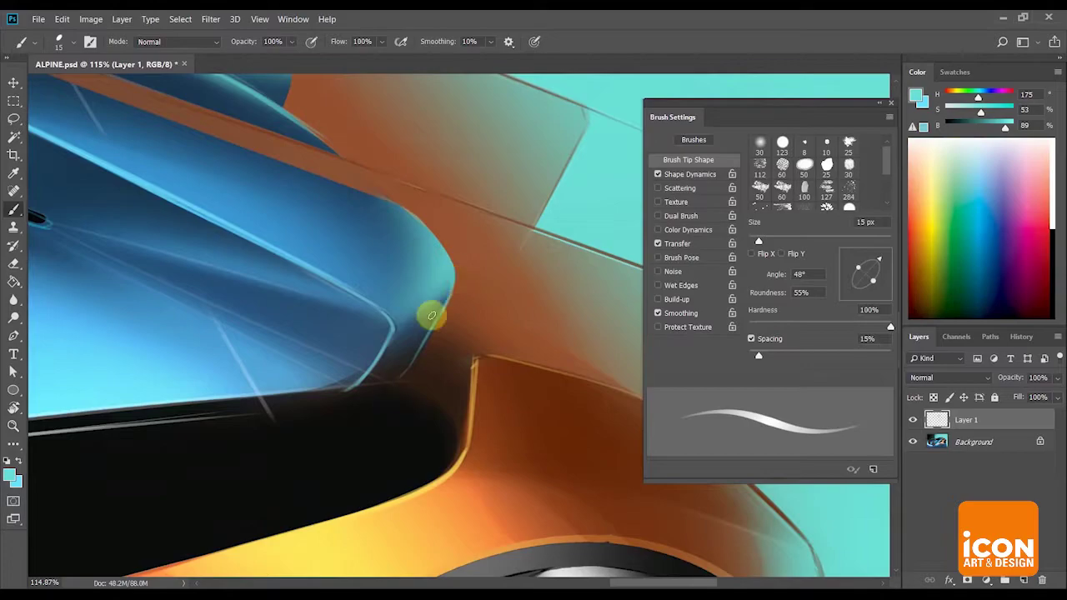
pyautogui.press('r')
pyautogui.moveTo(451, 275)
pyautogui.mouseDown()
pyautogui.moveTo(423, 164)
pyautogui.moveTo(413, 191)
pyautogui.moveTo(276, 238)
pyautogui.moveTo(355, 262)
pyautogui.moveTo(354, 352)
pyautogui.mouseUp()
pyautogui.press('r')
pyautogui.press('r')
pyautogui.moveTo(514, 309); pyautogui.dragTo(498, 372)
pyautogui.keyDown('ctrl'); pyautogui.moveTo(612, 307); pyautogui.dragTo(408, 250); pyautogui.keyUp('ctrl')
pyautogui.moveTo(533, 170); pyautogui.dragTo(562, 271)
# Sample medium blue from the far front fender and retouch its outer edge with the 15 px brush.
pyautogui.scroll(-4, 563, 270)
pyautogui.press('r')
pyautogui.moveTo(555, 212); pyautogui.dragTo(364, 302)
pyautogui.press('z')
pyautogui.scroll(4, 410, 381)
pyautogui.press('b')
pyautogui.keyDown('alt'); pyautogui.click(339, 350); pyautogui.keyUp('alt')
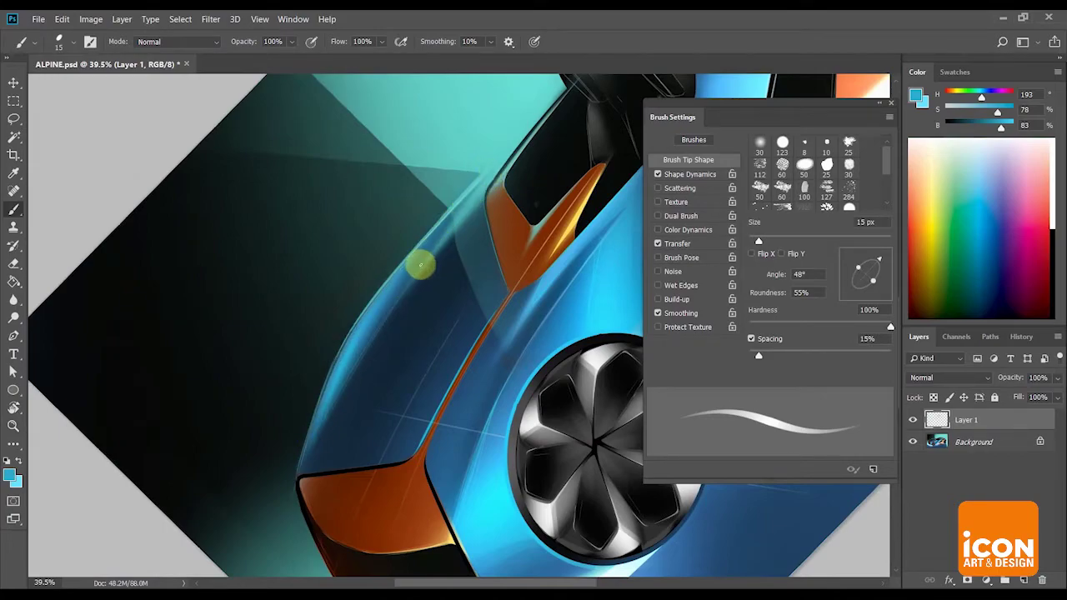
# Sample turquoise from the background beside the cockpit as the brush color.
pyautogui.press('r')
pyautogui.moveTo(577, 261); pyautogui.dragTo(582, 359)
pyautogui.scroll(-3, 581, 250)
pyautogui.moveTo(581, 214); pyautogui.dragTo(455, 205)
pyautogui.press('z')
pyautogui.scroll(4, 443, 361)
pyautogui.moveTo(443, 361); pyautogui.dragTo(427, 225)
pyautogui.press('b')
pyautogui.keyDown('alt'); pyautogui.click(298, 101); pyautogui.keyUp('alt')
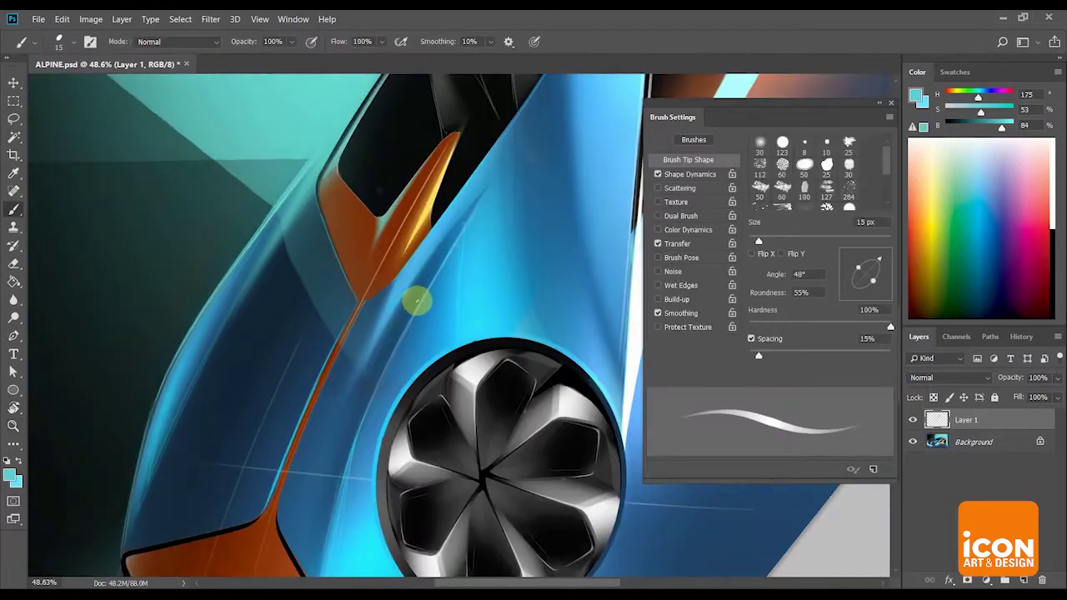
# Save the rendering in its existing ALPINE.psd file.
pyautogui.press('r')
pyautogui.moveTo(534, 269); pyautogui.dragTo(483, 258)
pyautogui.press('z')
pyautogui.press('r')
pyautogui.moveTo(583, 222); pyautogui.dragTo(571, 252)
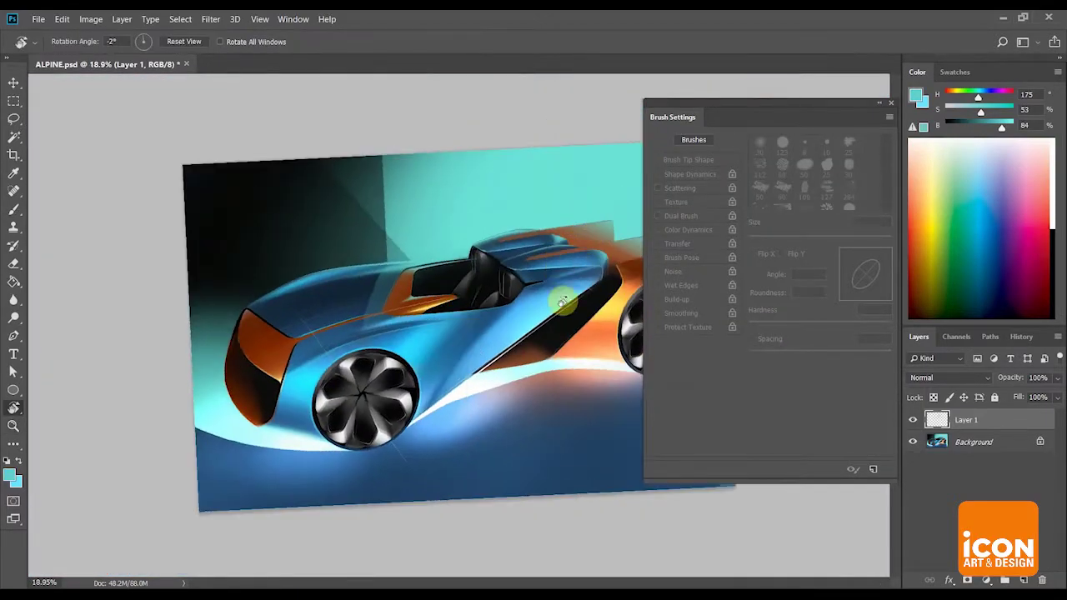
pyautogui.press('z')
pyautogui.moveTo(564, 301); pyautogui.dragTo(550, 286)
pyautogui.click(38, 19)
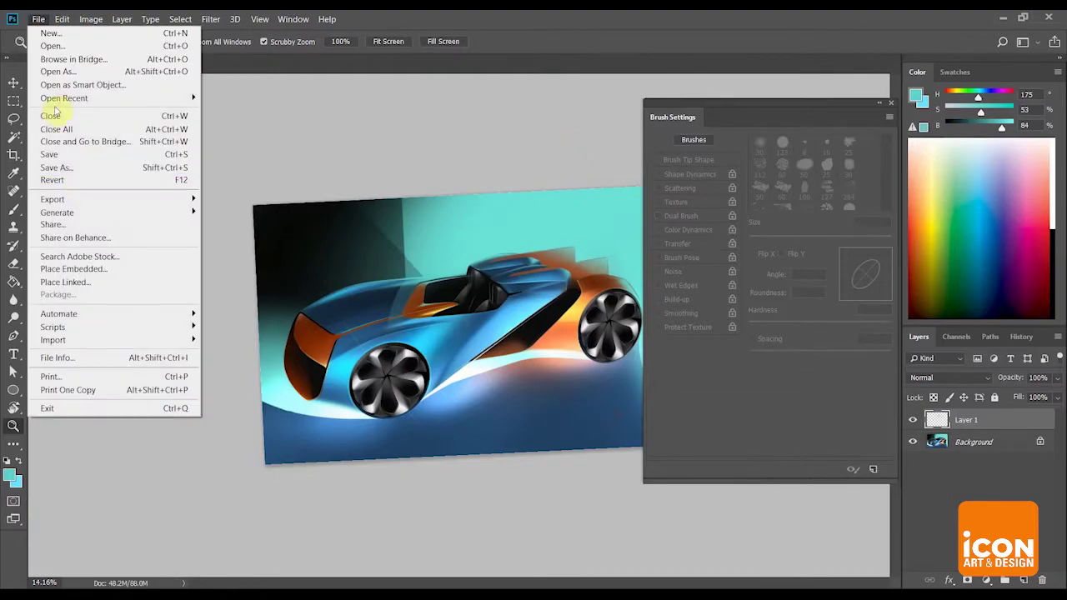
pyautogui.click(71, 157)
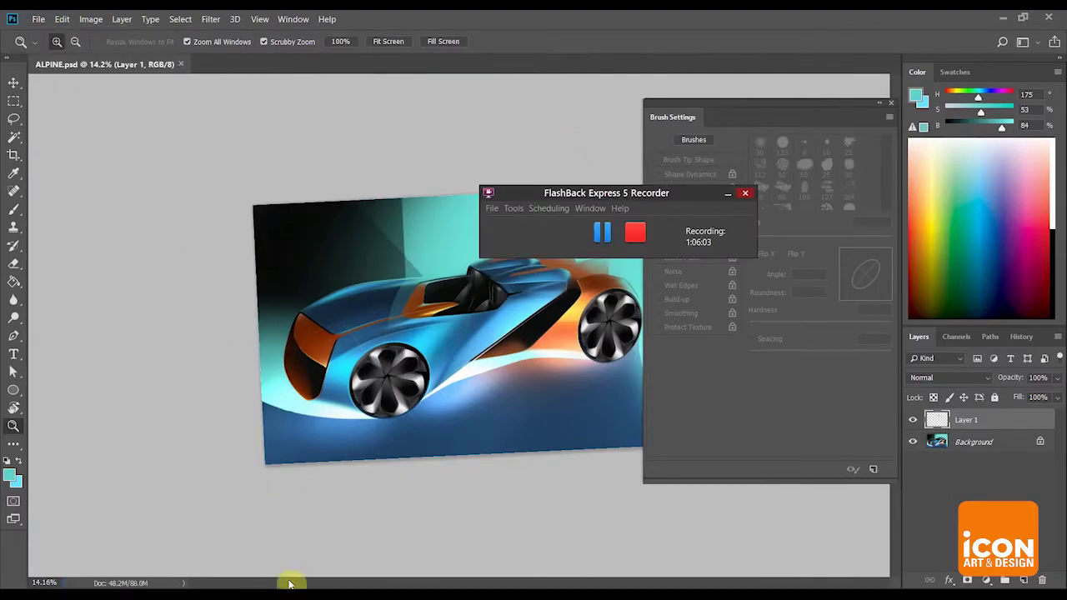
pyautogui.press('r')
pyautogui.moveTo(469, 209); pyautogui.dragTo(558, 139)
pyautogui.press('z')
pyautogui.moveTo(531, 330); pyautogui.dragTo(559, 335)
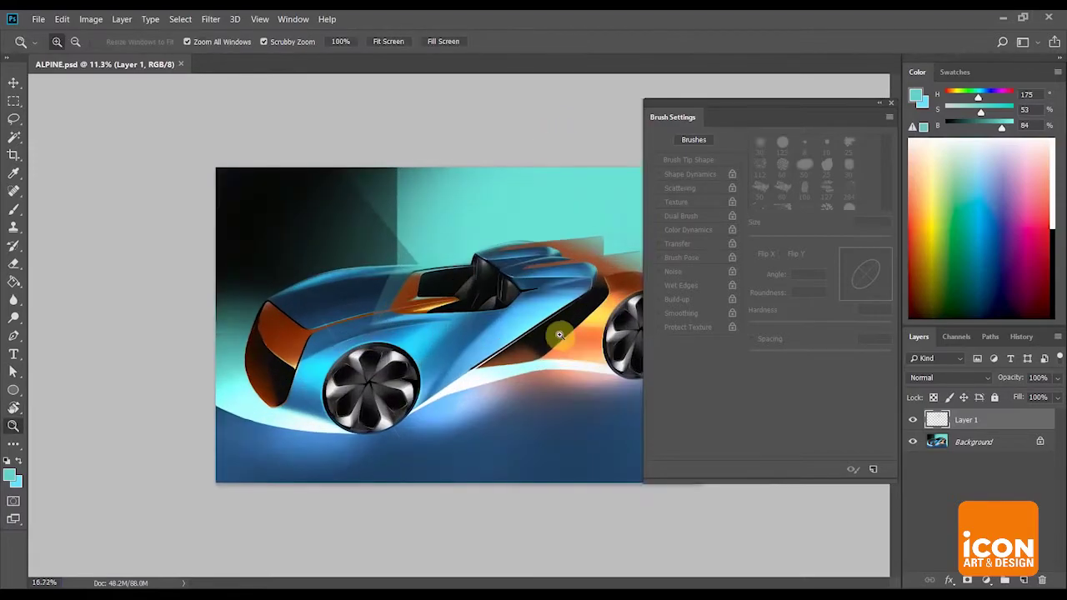
# Merge Layer 1 with the Background layer and close the brush settings.
pyautogui.click(990, 449)
pyautogui.click(967, 425)
pyautogui.press('Delete')
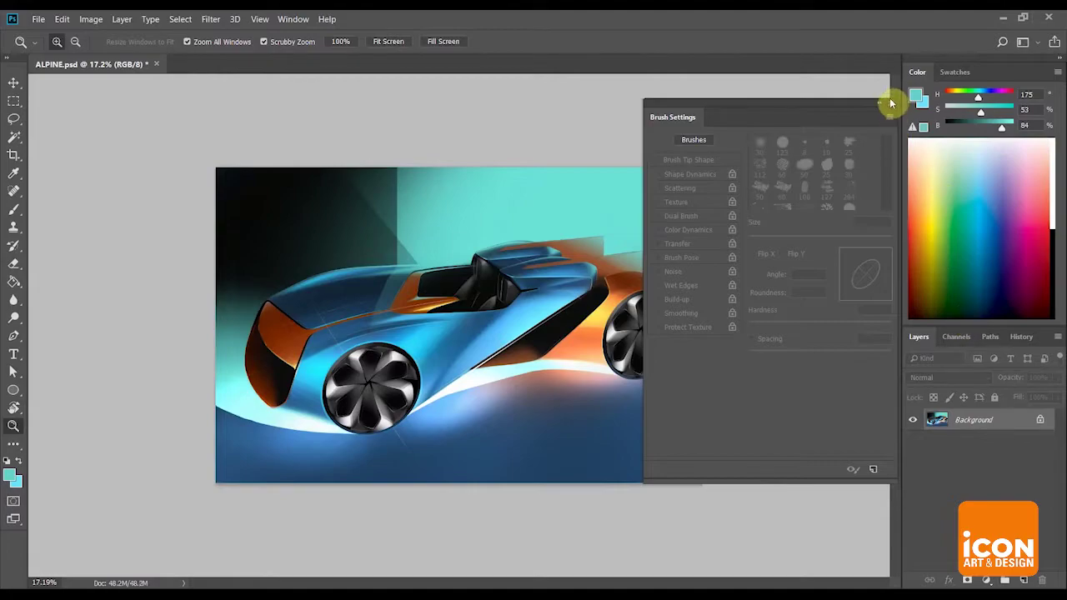
pyautogui.click(889, 103)
pyautogui.click(774, 205)
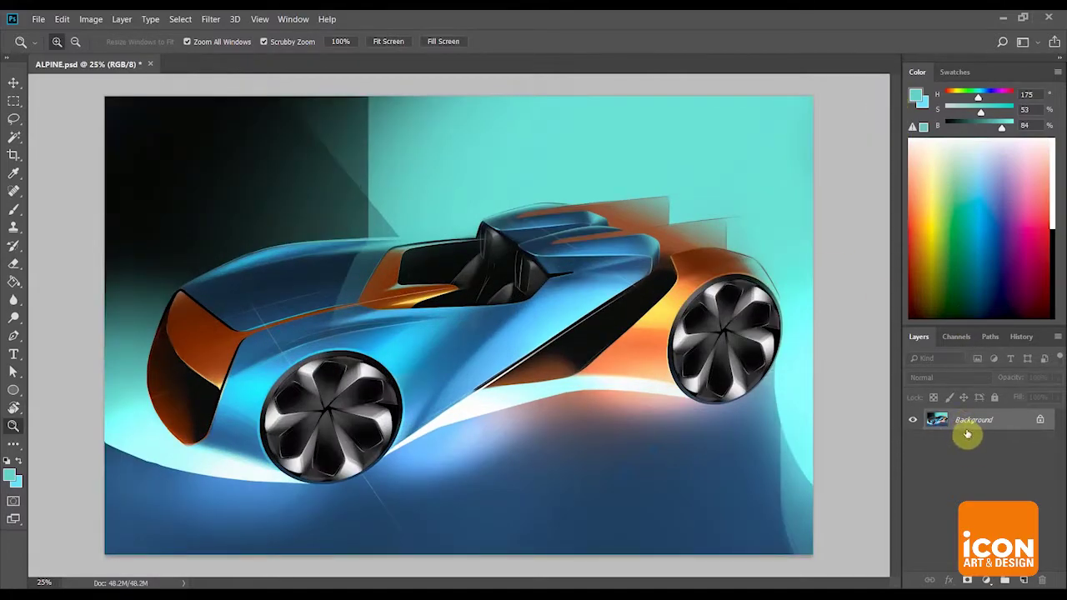
# Duplicate the Background layer and flip the copy vertically.
pyautogui.moveTo(965, 414); pyautogui.dragTo(1023, 579)
pyautogui.keyDown('alt'); pyautogui.click(511, 329); pyautogui.keyUp('alt')
pyautogui.click(512, 329)
pyautogui.click(475, 275)
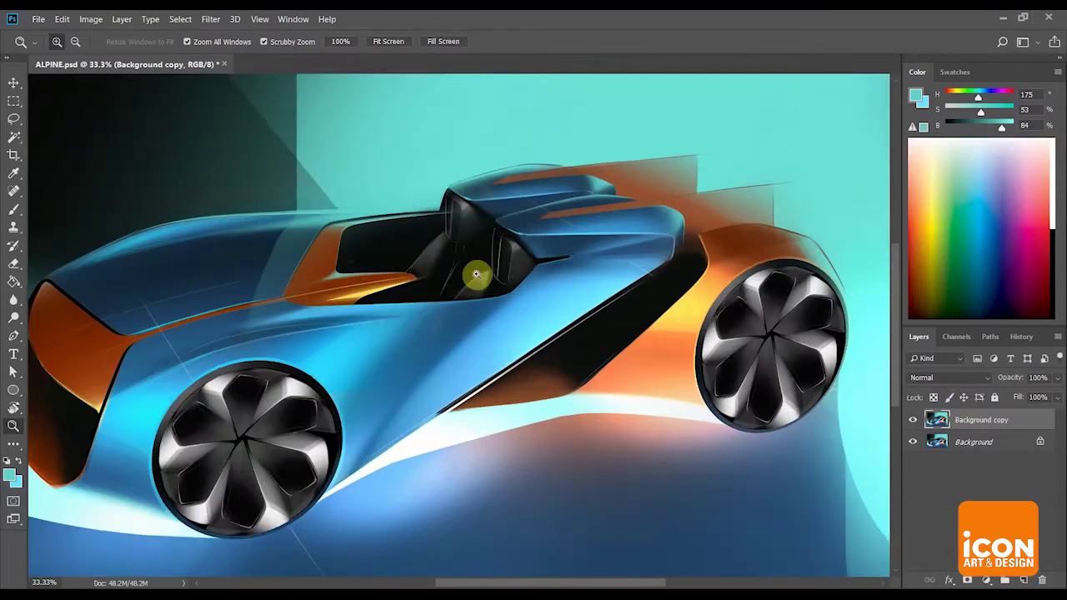
pyautogui.keyDown('alt'); pyautogui.click(476, 291); pyautogui.keyUp('alt')
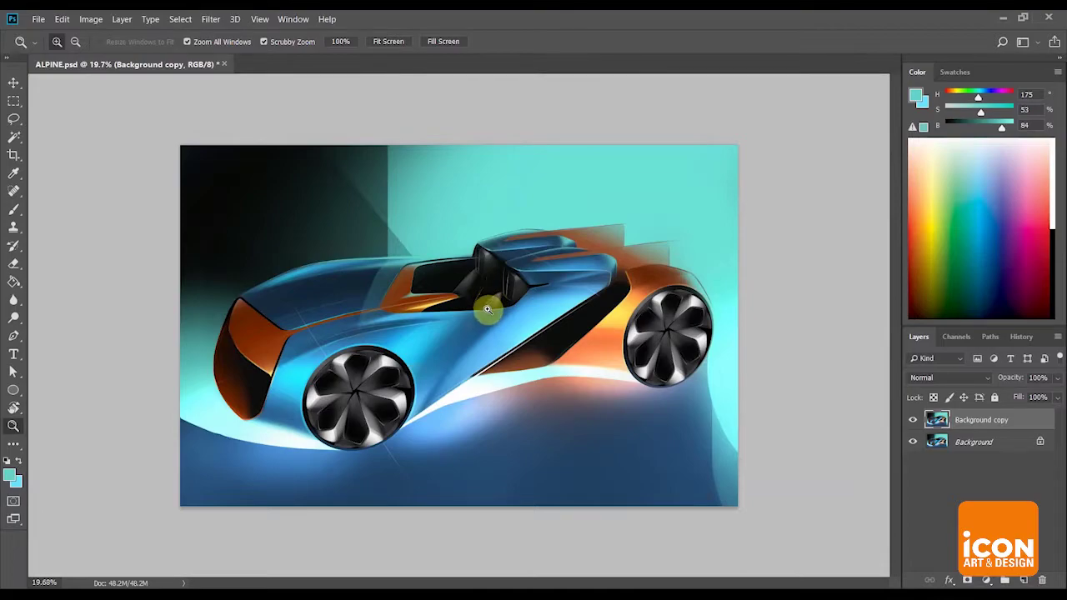
pyautogui.click(484, 325)
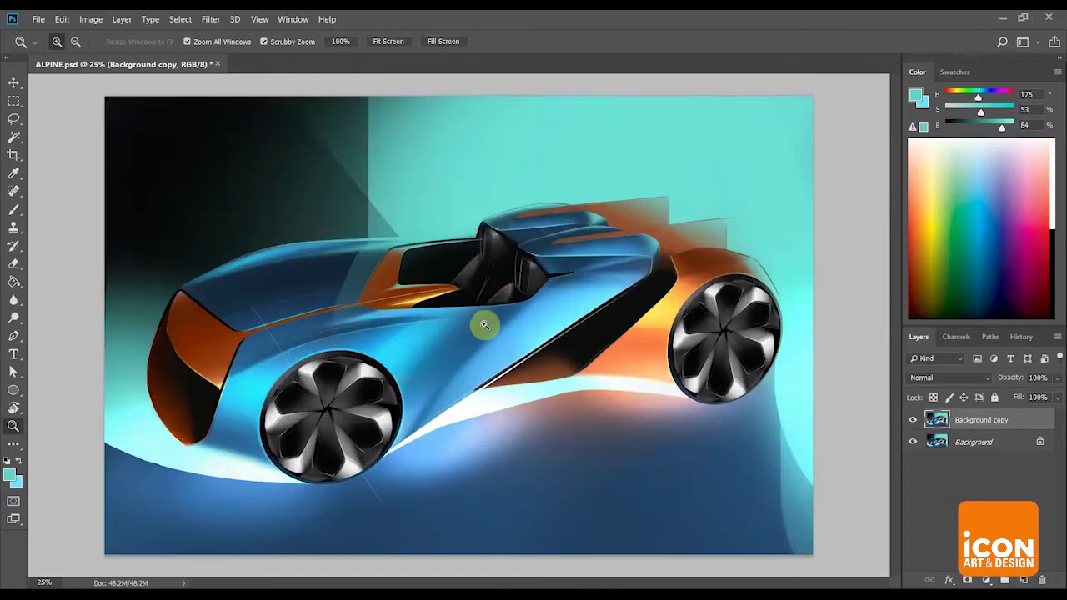
pyautogui.hotkey('ctrl', 't')
pyautogui.rightClick(562, 325)
pyautogui.click(671, 510)
pyautogui.press('Return')
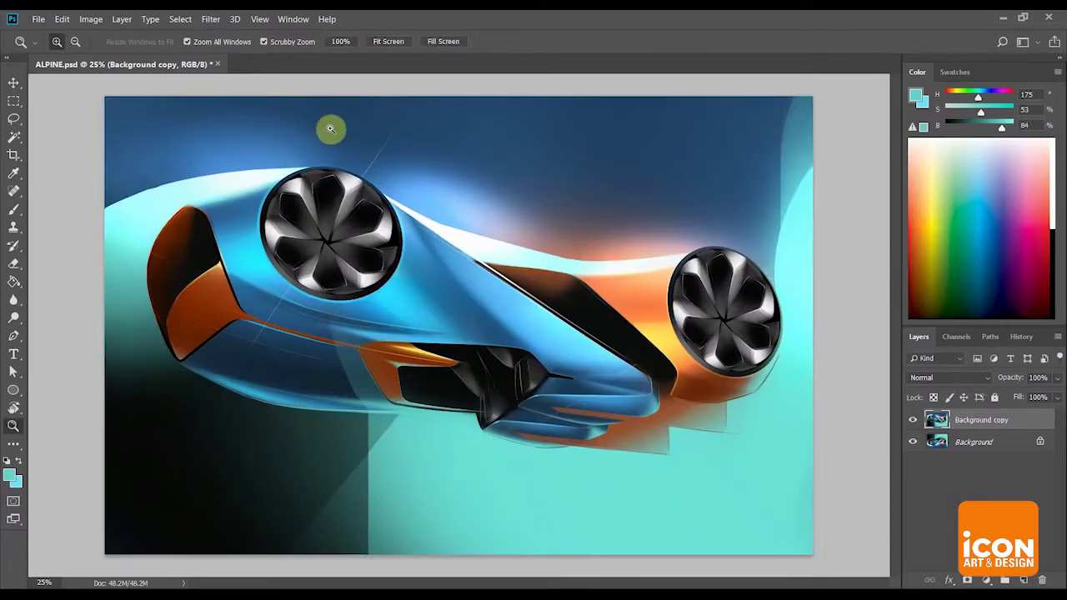
# Cut the ground area above the upturned car, from the front wheel past the rear wheel, out of the flipped copy.
pyautogui.press('l')
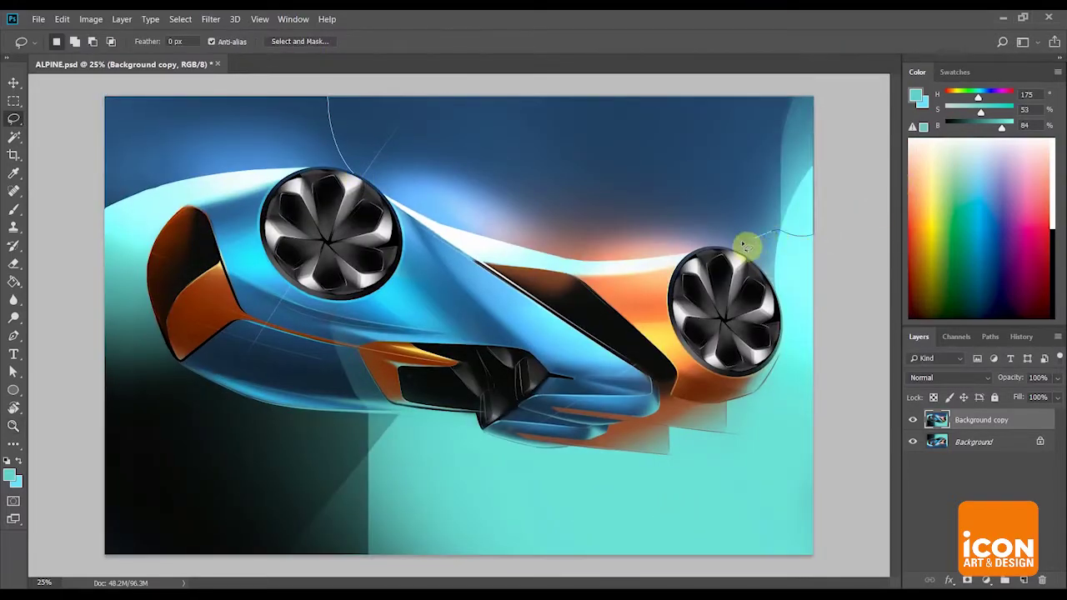
pyautogui.moveTo(736, 256); pyautogui.dragTo(739, 255)
pyautogui.press('Delete')
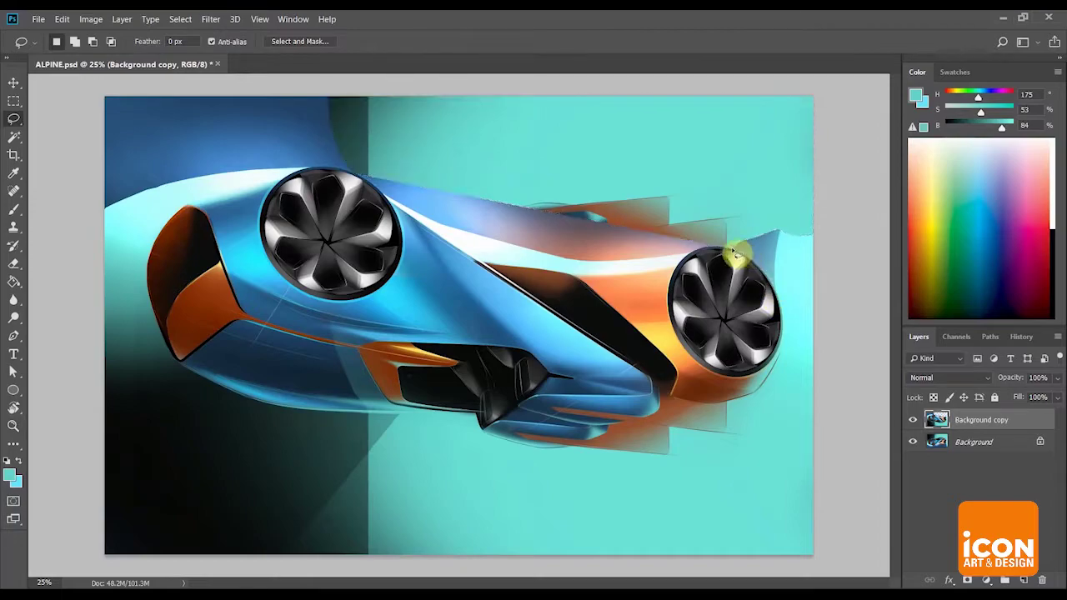
pyautogui.hotkey('ctrl', 'd')
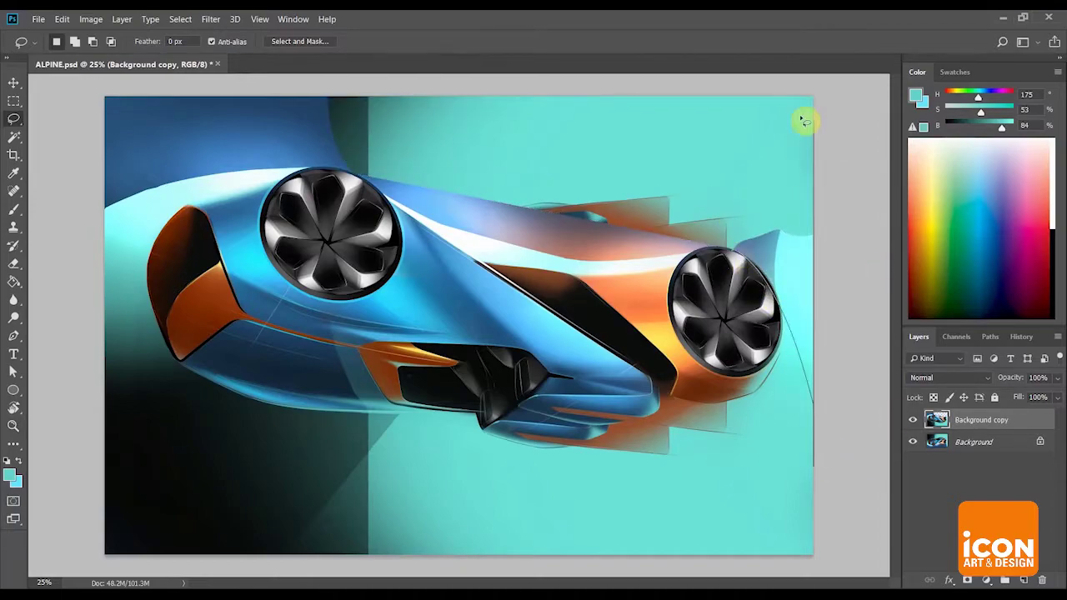
pyautogui.press('Delete')
pyautogui.moveTo(786, 250); pyautogui.dragTo(784, 251)
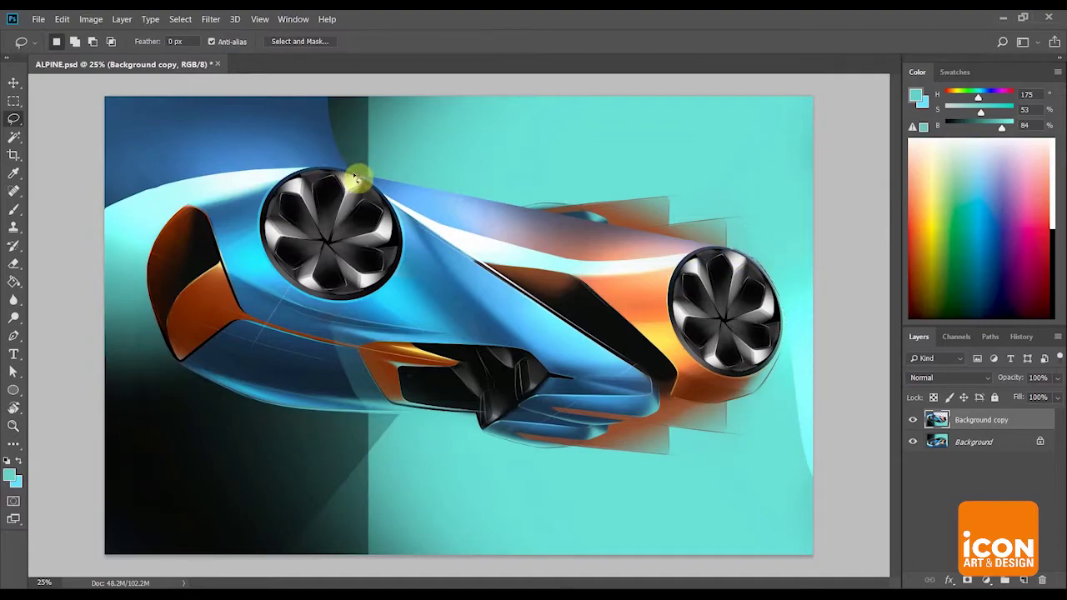
# Lasso and delete the remaining ground by the front wheel and between the two wheels on the flipped copy, and deselect.
pyautogui.moveTo(486, 98); pyautogui.dragTo(482, 98)
pyautogui.press('r')
pyautogui.moveTo(695, 198)
pyautogui.mouseDown()
pyautogui.moveTo(445, 174)
pyautogui.moveTo(493, 187)
pyautogui.mouseUp()
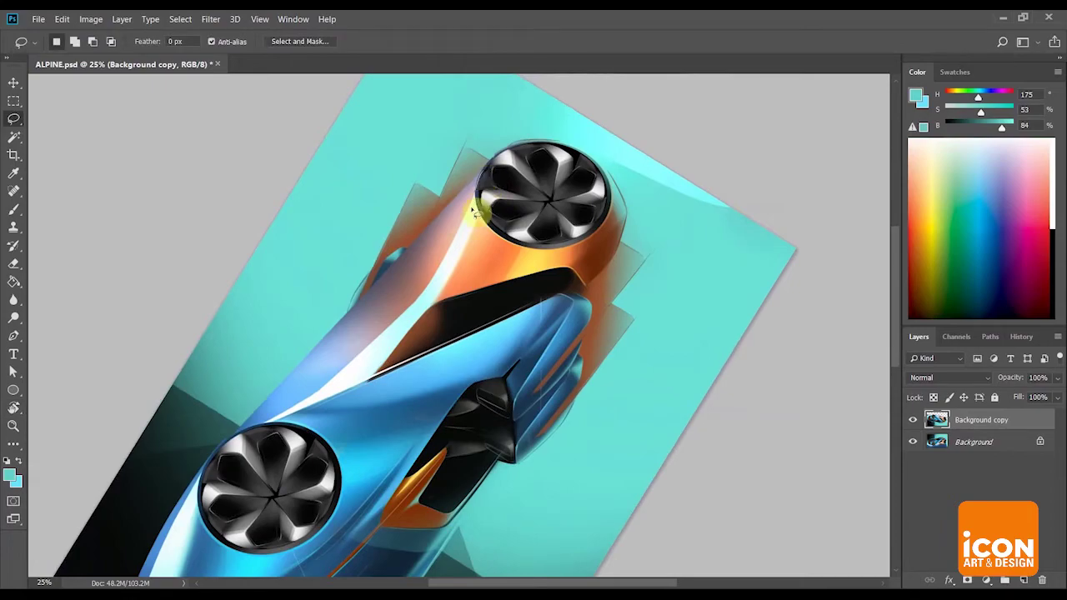
pyautogui.moveTo(283, 421)
pyautogui.mouseDown()
pyautogui.moveTo(445, 178)
pyautogui.moveTo(454, 279)
pyautogui.moveTo(279, 416)
pyautogui.mouseUp()
pyautogui.press('Delete')
pyautogui.hotkey('ctrl', 'd')
# Erase the white strip along the flipped car's underside with the Eraser at 500 px and 65% hardness.
pyautogui.press('r')
pyautogui.moveTo(625, 190)
pyautogui.mouseDown()
pyautogui.moveTo(522, 216)
pyautogui.moveTo(517, 124)
pyautogui.moveTo(457, 333)
pyautogui.mouseUp()
pyautogui.press('e')
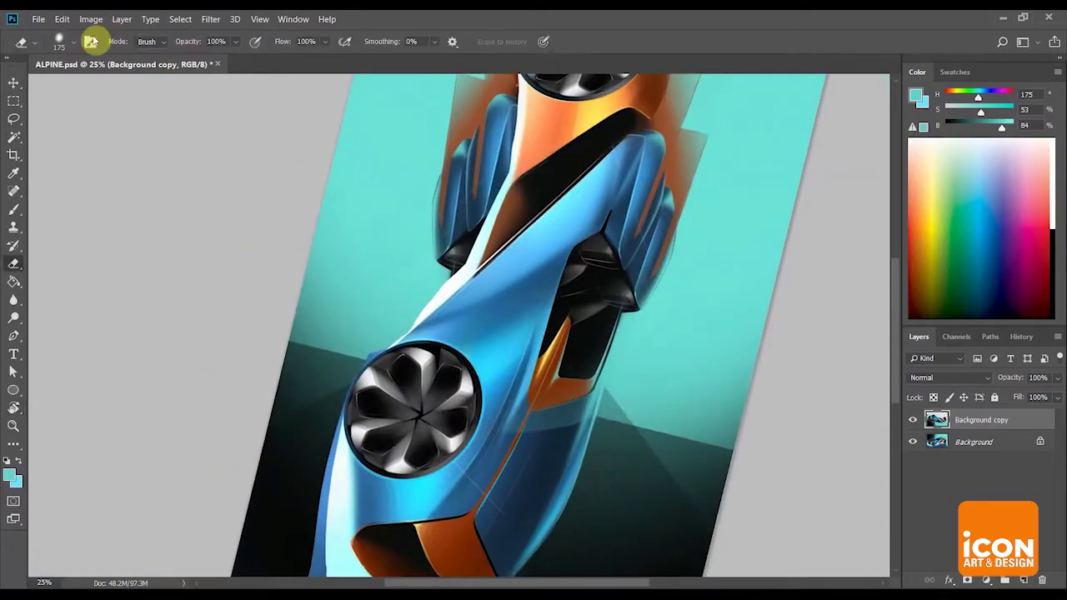
pyautogui.click(90, 41)
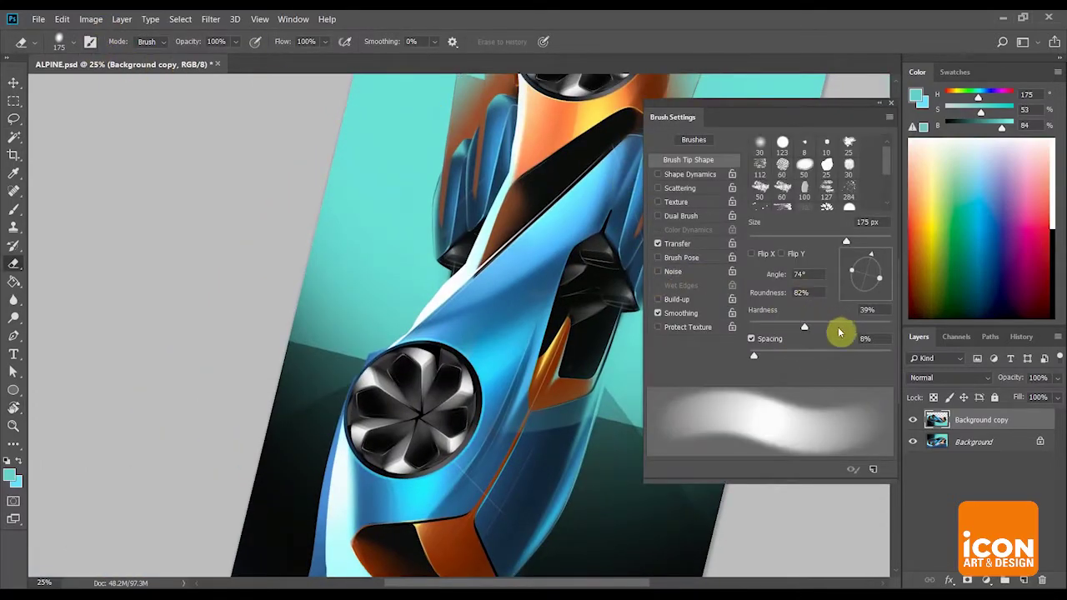
pyautogui.press(']')
pyautogui.press(']')
pyautogui.press(']')
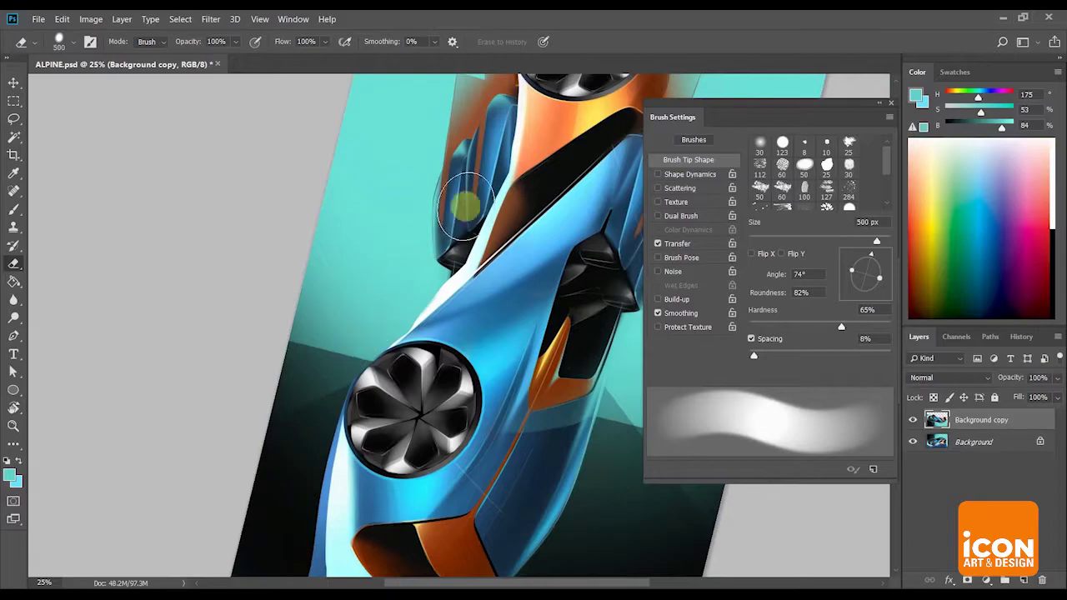
pyautogui.moveTo(469, 205); pyautogui.dragTo(392, 287)
# Continue erasing the flipped car's underside from the rear wheel to the front wheel with a 600 px eraser.
pyautogui.press('r')
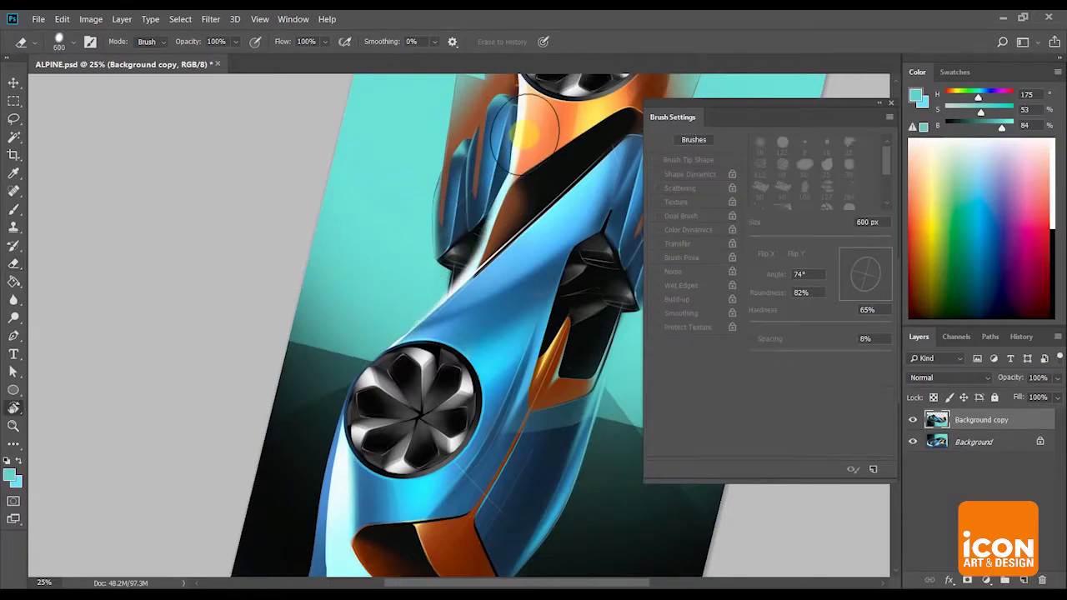
pyautogui.moveTo(511, 138); pyautogui.dragTo(416, 309)
pyautogui.press('r')
pyautogui.moveTo(552, 106)
pyautogui.mouseDown()
pyautogui.moveTo(524, 309)
pyautogui.moveTo(536, 219)
pyautogui.moveTo(315, 186)
pyautogui.moveTo(239, 402)
pyautogui.mouseUp()
pyautogui.moveTo(226, 499)
pyautogui.mouseDown()
pyautogui.moveTo(243, 343)
pyautogui.moveTo(239, 504)
pyautogui.moveTo(317, 325)
pyautogui.mouseUp()
# Enlarge the eraser and remove the flipped car's nose end and the leftover light strip behind its rear wheel.
pyautogui.press('r')
pyautogui.press('z')
pyautogui.moveTo(459, 289); pyautogui.dragTo(405, 291)
pyautogui.press('r')
pyautogui.moveTo(492, 298); pyautogui.dragTo(521, 301)
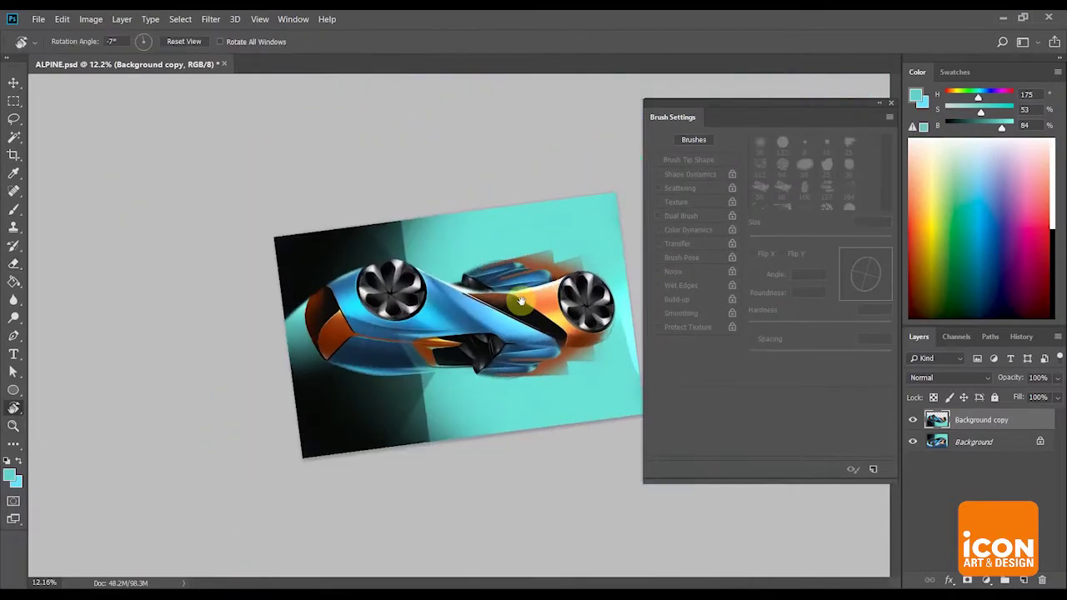
pyautogui.press('e')
pyautogui.press(']')
pyautogui.press(']')
pyautogui.press(']')
pyautogui.press(']')
pyautogui.moveTo(309, 273)
pyautogui.mouseDown()
pyautogui.moveTo(300, 454)
pyautogui.moveTo(308, 281)
pyautogui.moveTo(320, 471)
pyautogui.moveTo(325, 437)
pyautogui.mouseUp()
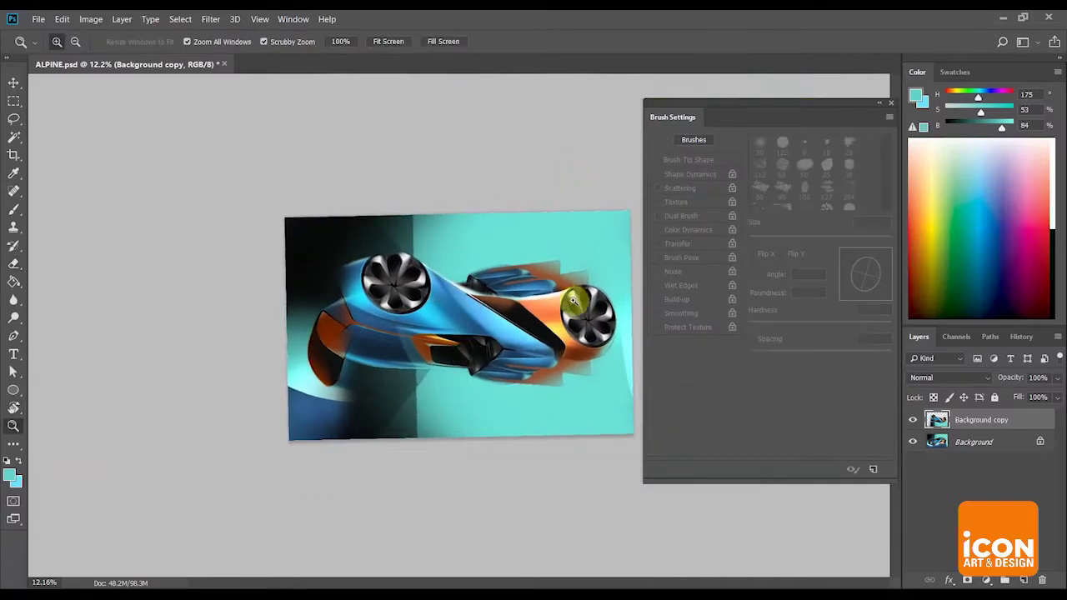
pyautogui.click(423, 314)
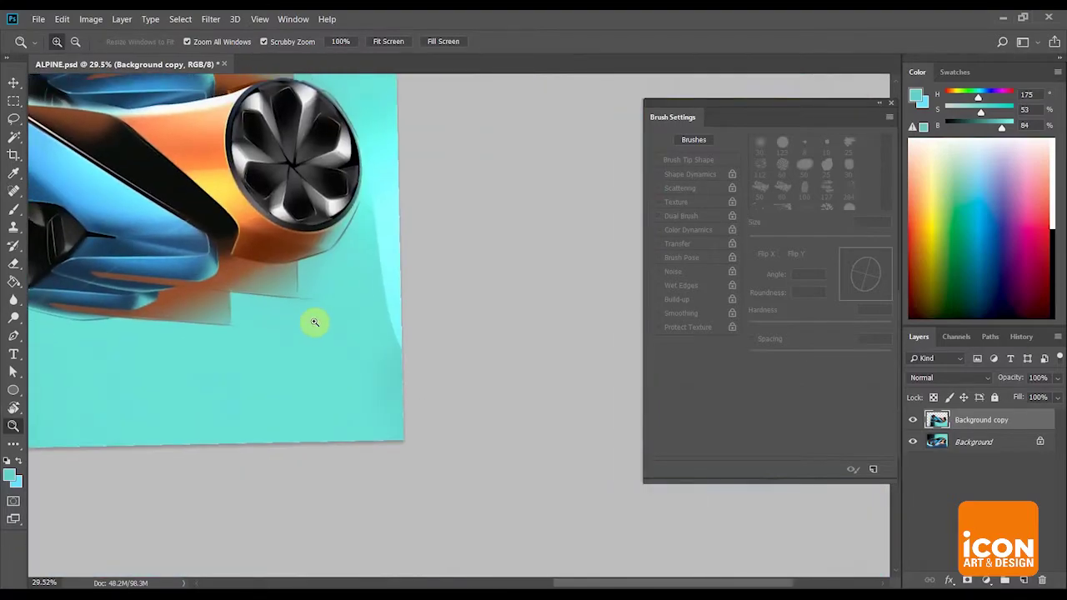
pyautogui.press('e')
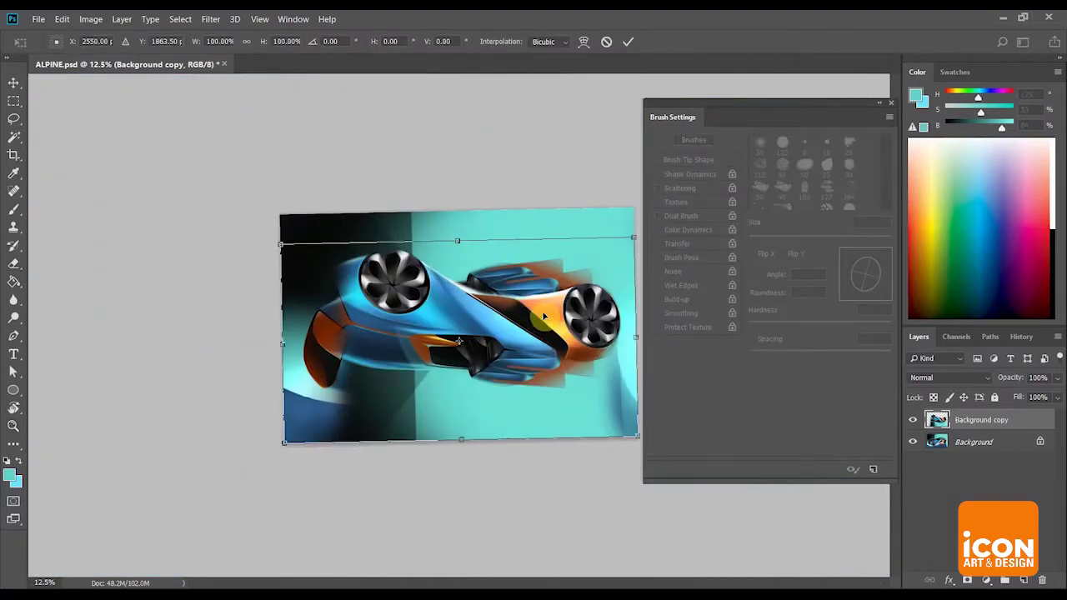
# Move the flipped copy beneath the car and skew it vertically by -22.92° so its wheels meet the originals.
pyautogui.moveTo(544, 316); pyautogui.dragTo(618, 406)
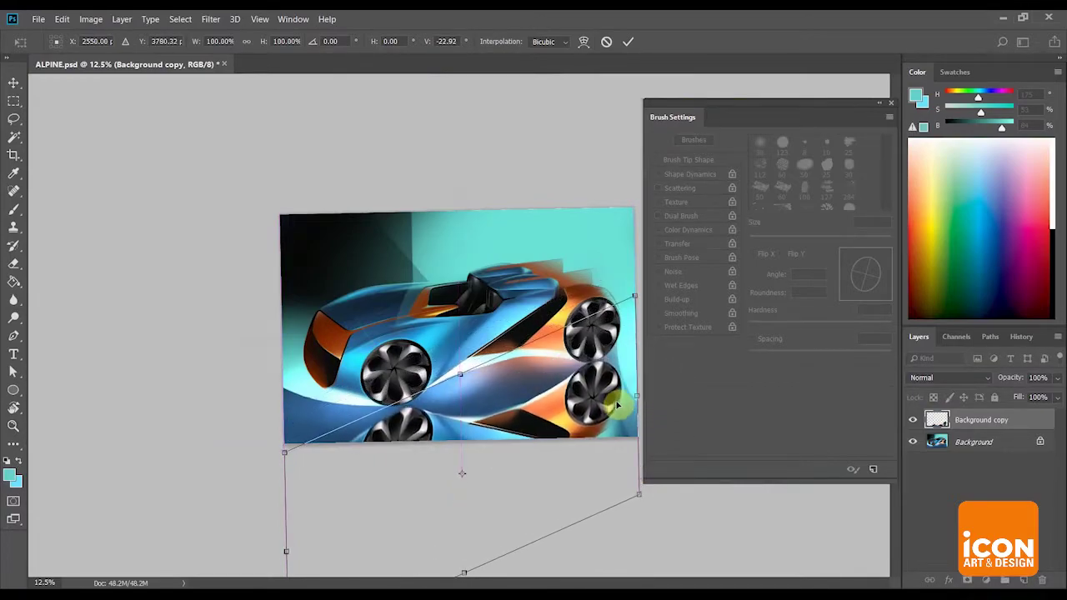
pyautogui.press('Up')
pyautogui.press('Up')
pyautogui.press('Up')
pyautogui.press('Return')
# Apply a Motion Blur at a 90° angle and 302 pixels distance to the reflection layer.
pyautogui.hotkey('ctrl', 'space')
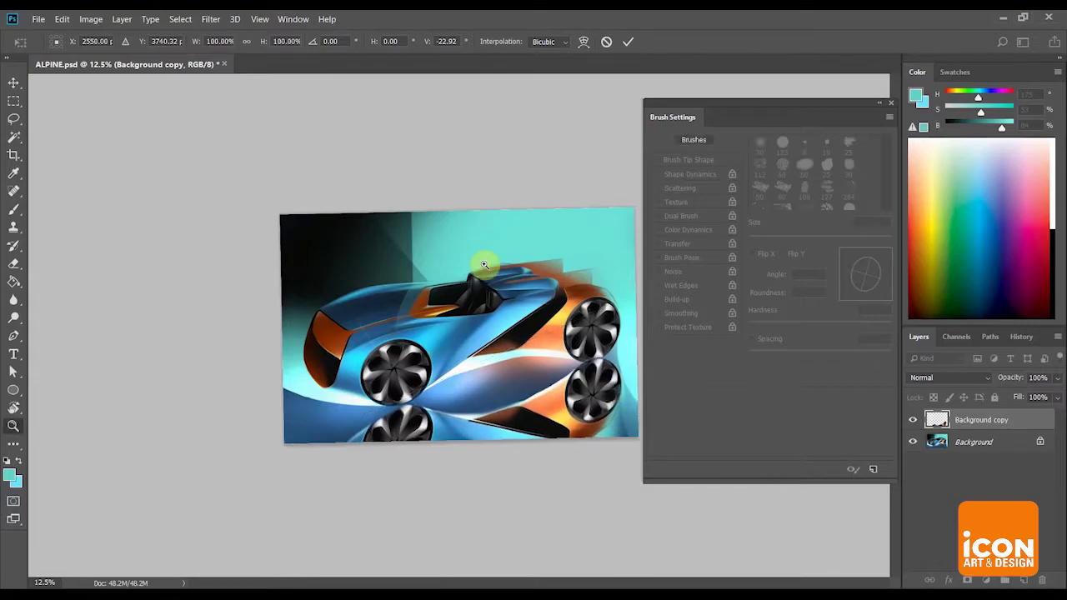
pyautogui.moveTo(484, 264); pyautogui.dragTo(533, 260)
pyautogui.click(211, 19)
pyautogui.moveTo(245, 167)
pyautogui.click(173, 242)
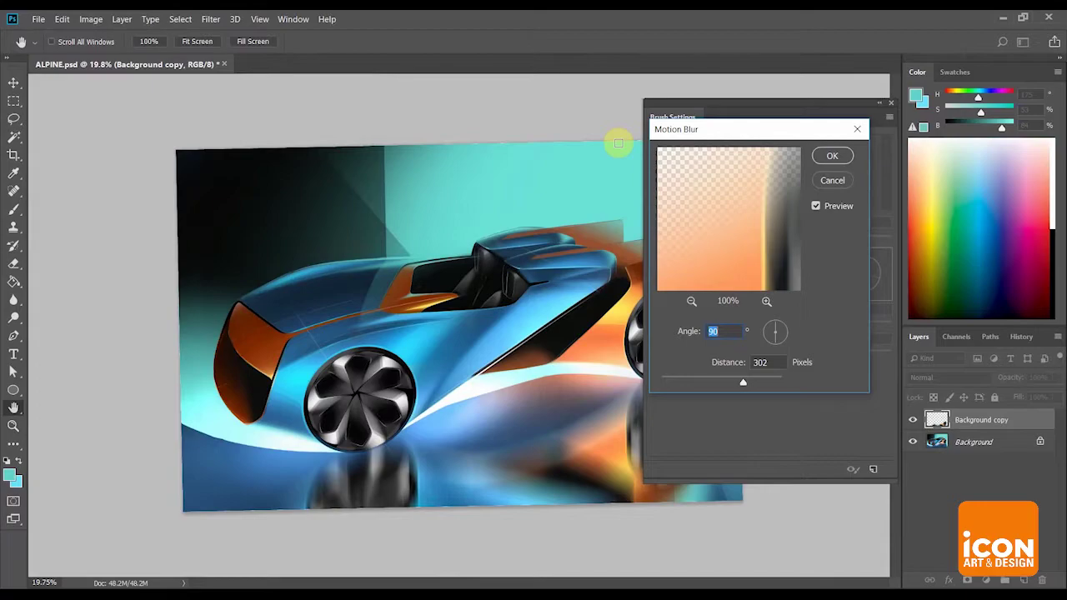
pyautogui.press('Return')
# Select the reflection between the wheels, warp it upward toward the car's underside, and deselect.
pyautogui.moveTo(619, 143); pyautogui.dragTo(654, 141)
pyautogui.press('space')
pyautogui.moveTo(366, 251); pyautogui.dragTo(87, 106)
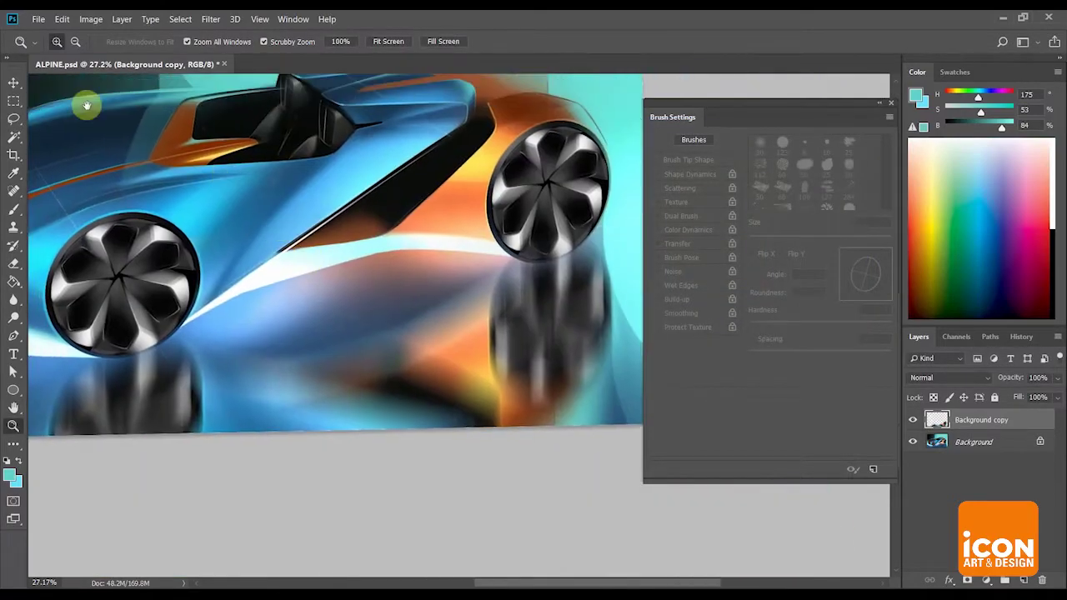
pyautogui.click(14, 101)
pyautogui.moveTo(519, 200)
pyautogui.mouseDown()
pyautogui.moveTo(219, 525)
pyautogui.moveTo(175, 510)
pyautogui.mouseUp()
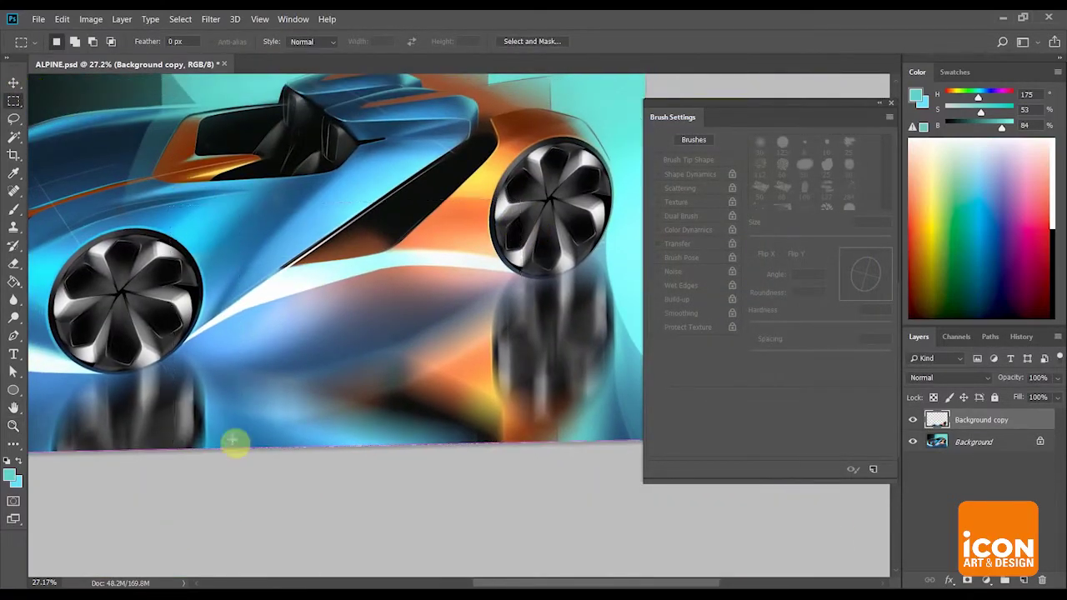
pyautogui.hotkey('ctrl', 't')
pyautogui.rightClick(316, 364)
pyautogui.click(338, 448)
pyautogui.moveTo(319, 372); pyautogui.dragTo(316, 281)
pyautogui.press('Return')
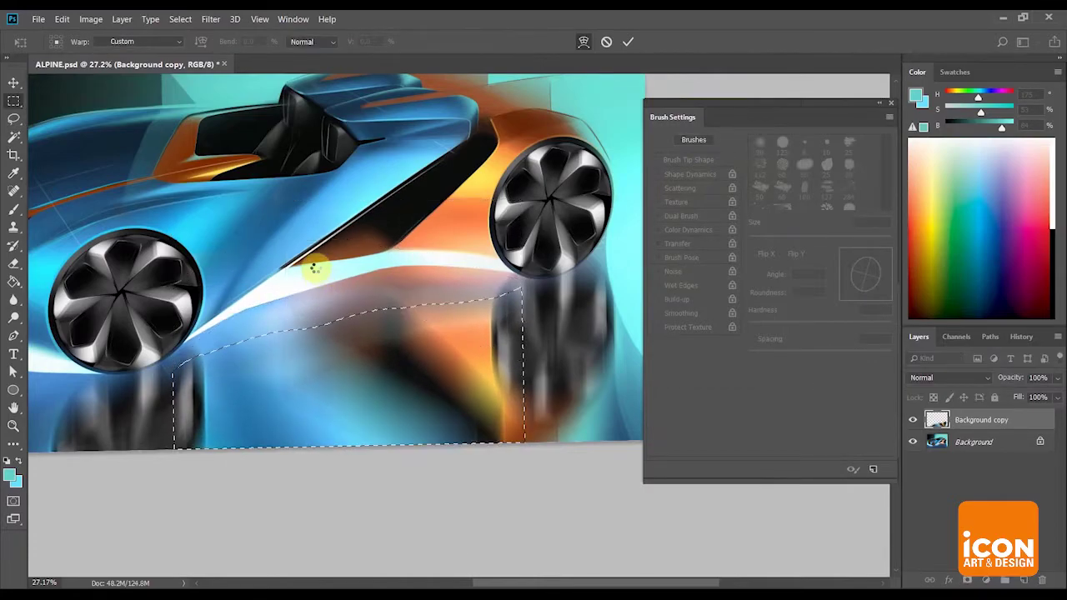
pyautogui.moveTo(453, 233); pyautogui.dragTo(450, 243)
pyautogui.hotkey('ctrl', 'd')
# Blur the warped reflection again with Motion Blur at a 90° angle and 302 pixels distance.
pyautogui.press('l')
pyautogui.press('z')
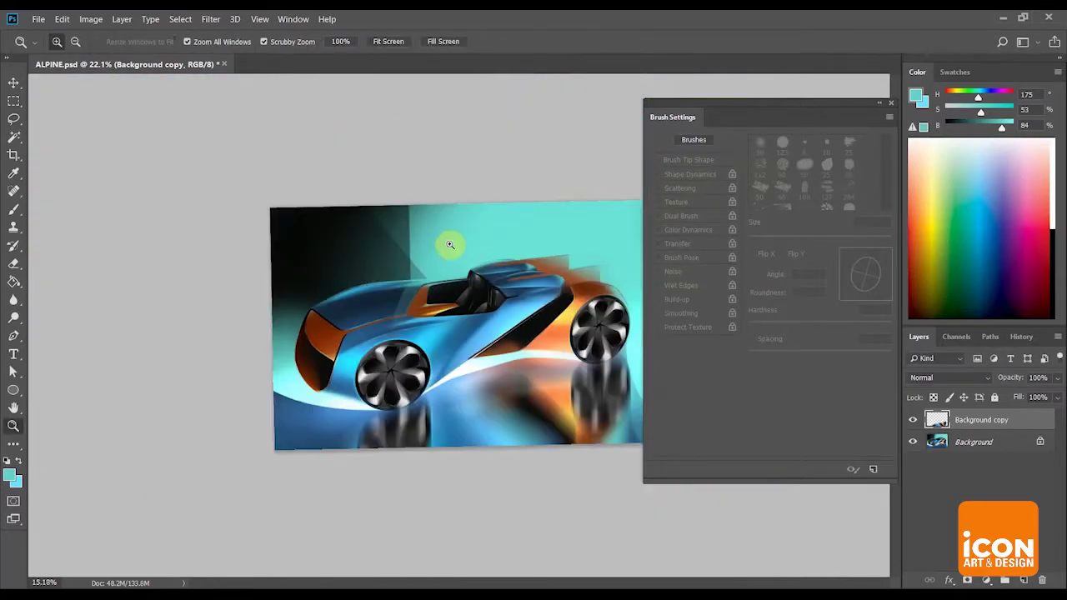
pyautogui.click(508, 340)
pyautogui.click(210, 19)
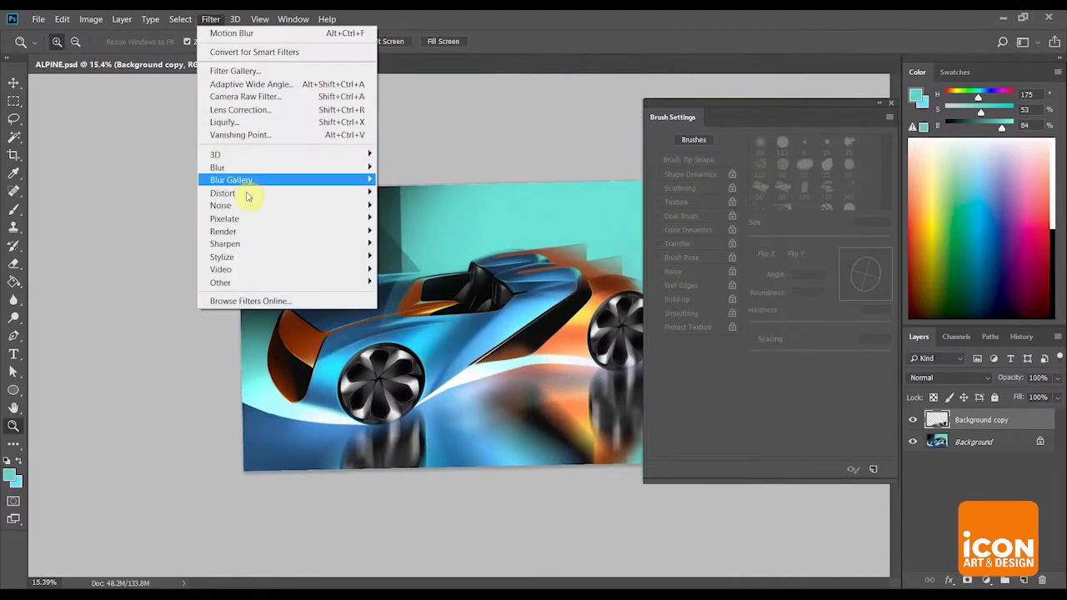
pyautogui.moveTo(241, 168)
pyautogui.click(182, 242)
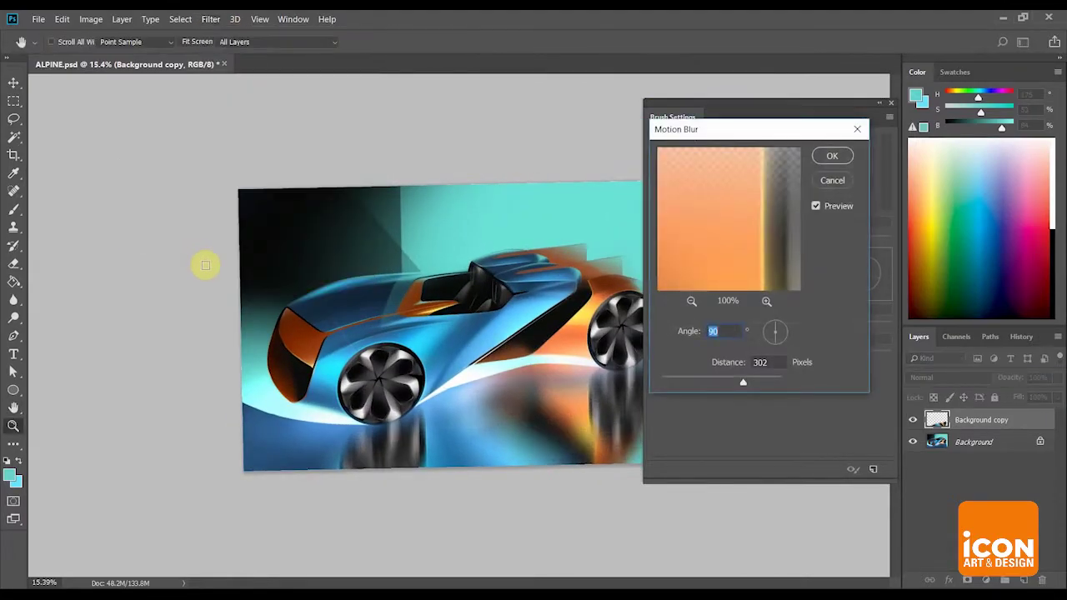
pyautogui.press('Return')
# Shift the blurred reflection slightly upward with Free Transform.
pyautogui.hotkey('ctrl', 't')
pyautogui.moveTo(598, 398); pyautogui.dragTo(592, 381)
pyautogui.press('Return')
# Erase the reflection overlapping the white ground strip and front wheel using a 900 px eraser at 88% hardness.
pyautogui.press('r')
pyautogui.moveTo(548, 251); pyautogui.dragTo(507, 191)
pyautogui.press('z')
pyautogui.click(450, 275)
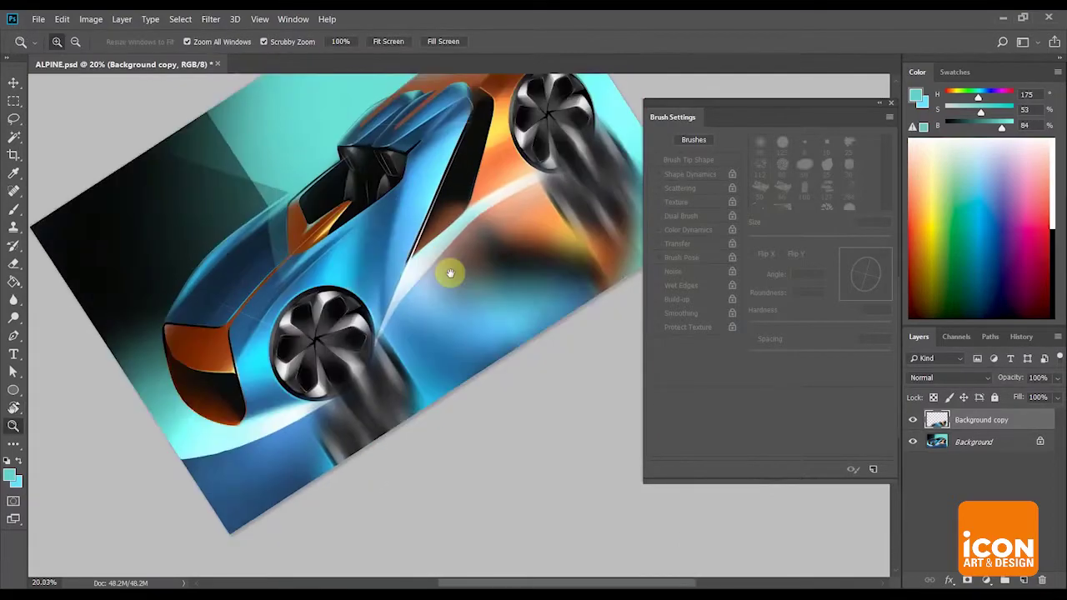
pyautogui.click(504, 308)
pyautogui.moveTo(502, 316); pyautogui.dragTo(591, 278)
pyautogui.press('e')
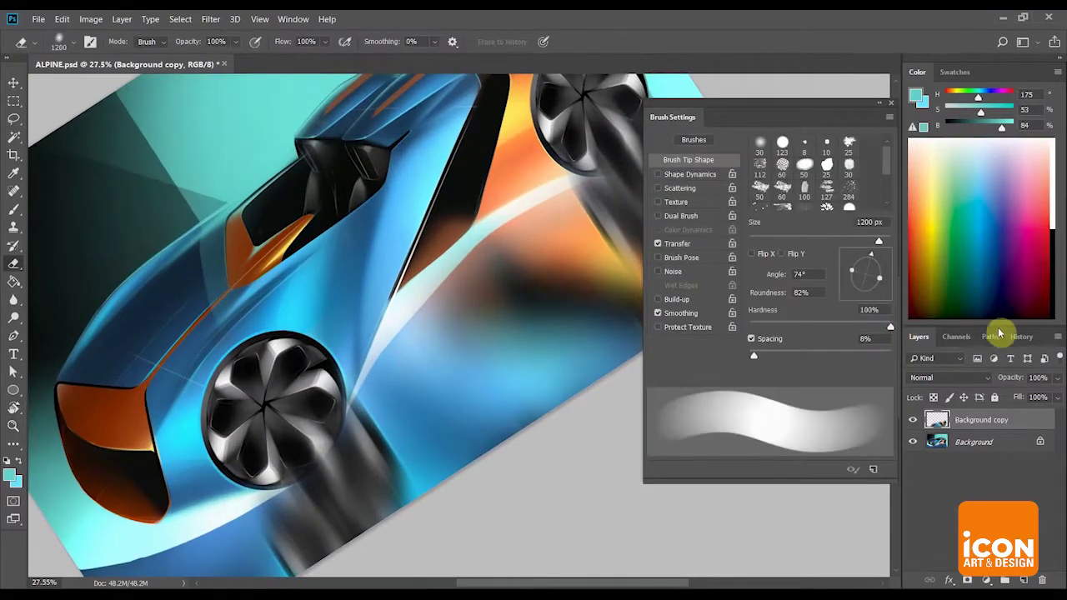
pyautogui.moveTo(874, 331); pyautogui.dragTo(876, 330)
pyautogui.press('[')
pyautogui.press('[')
pyautogui.press('[')
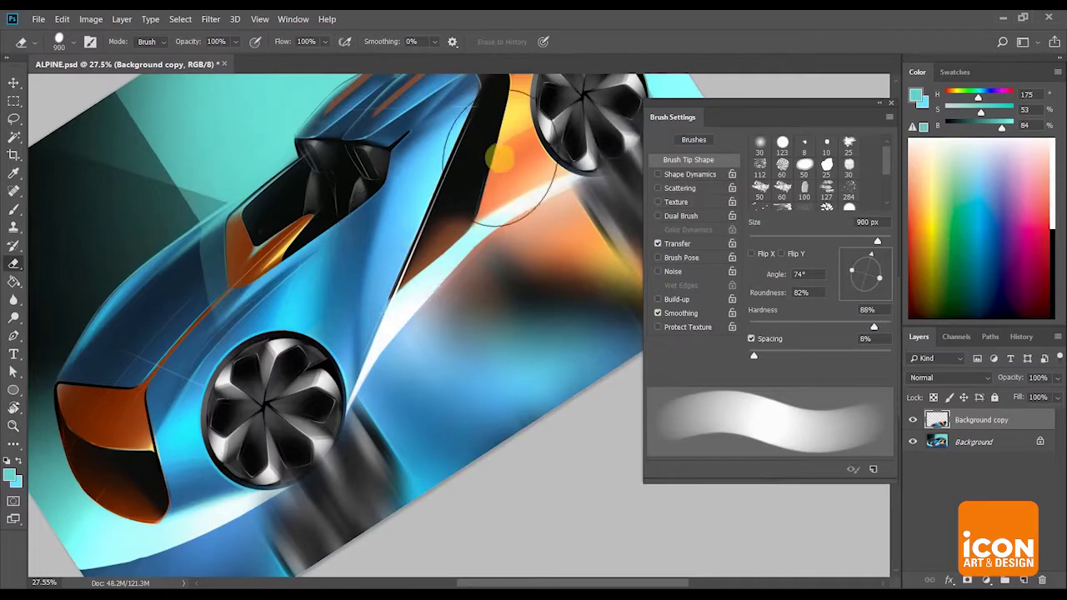
pyautogui.press('r')
pyautogui.moveTo(326, 326); pyautogui.dragTo(360, 371)
# Erase more of the reflection's overlap along the car's underside between the rear and front wheels.
pyautogui.press('r')
pyautogui.moveTo(480, 187); pyautogui.dragTo(533, 148)
pyautogui.moveTo(532, 148); pyautogui.dragTo(340, 364)
pyautogui.press('e')
pyautogui.press('r')
pyautogui.moveTo(500, 146); pyautogui.dragTo(545, 220)
pyautogui.moveTo(510, 280)
pyautogui.mouseDown()
pyautogui.moveTo(362, 305)
pyautogui.moveTo(484, 209)
pyautogui.mouseUp()
# Soften the outer side of the rear wheel's reflection with a 1300 px eraser at 0% hardness.
pyautogui.press('e')
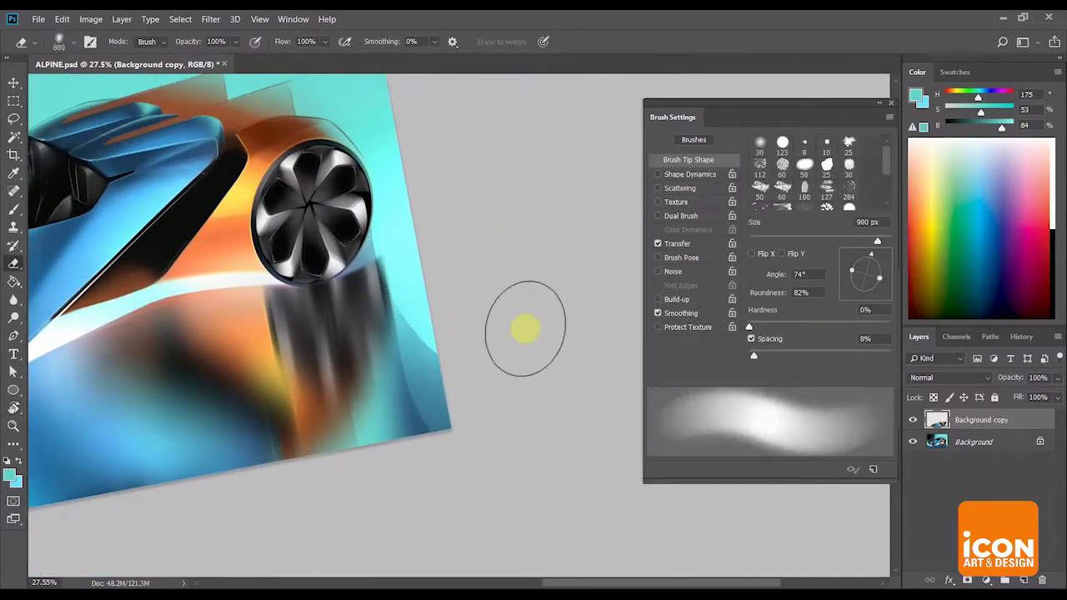
pyautogui.press(']')
pyautogui.press(']')
pyautogui.press(']')
pyautogui.press(']')
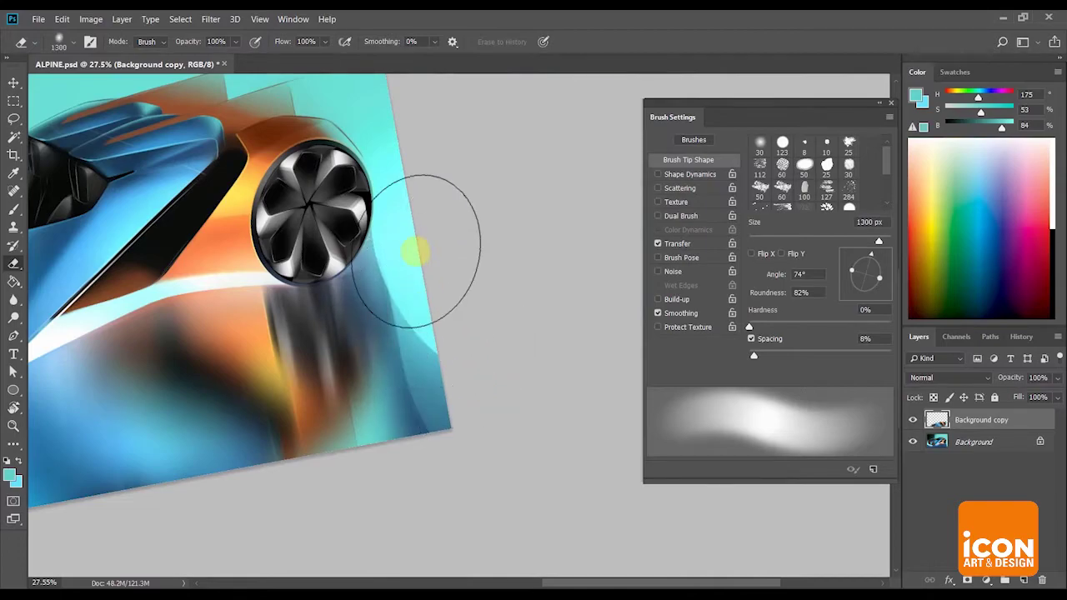
pyautogui.scroll(-3, 492, 291)
# Fade the front wheel's reflection toward the image's lower edge with a soft eraser of about 1800 px.
pyautogui.press('r')
pyautogui.moveTo(510, 250); pyautogui.dragTo(388, 261)
pyautogui.moveTo(451, 510); pyautogui.dragTo(492, 255)
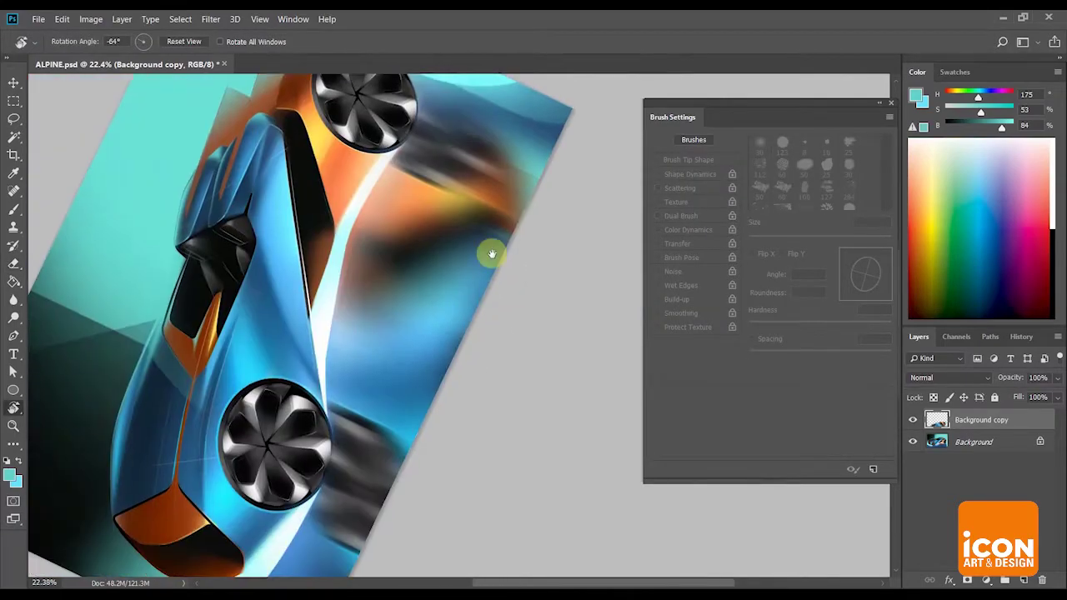
pyautogui.scroll(-8, 494, 249)
pyautogui.press('e')
pyautogui.moveTo(402, 350); pyautogui.dragTo(466, 415)
pyautogui.press(']')
pyautogui.press(']')
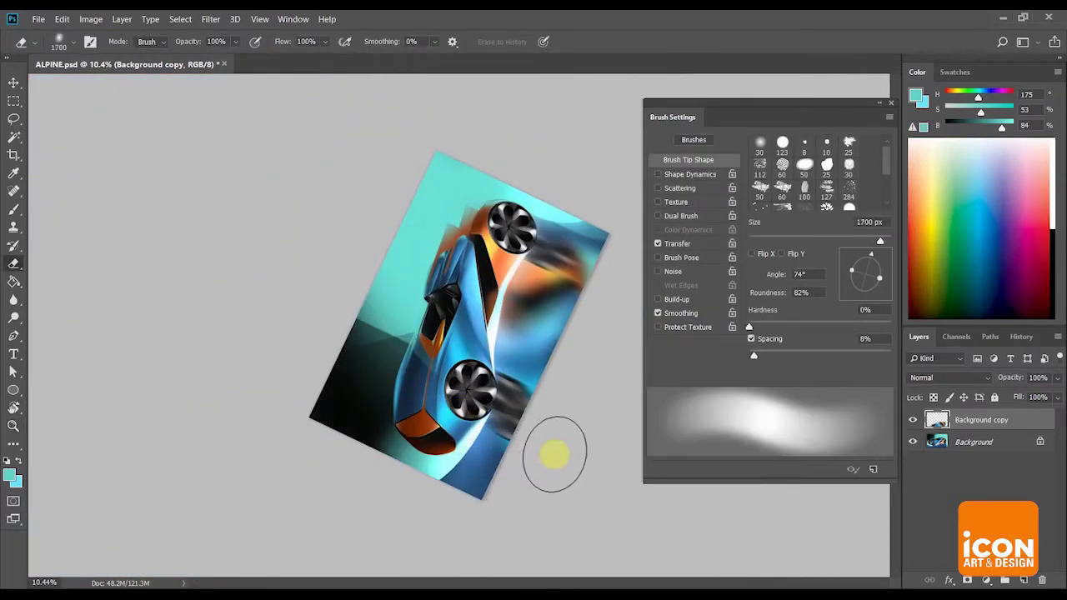
pyautogui.press(']')
pyautogui.press(']')
pyautogui.press(']')
pyautogui.press(']')
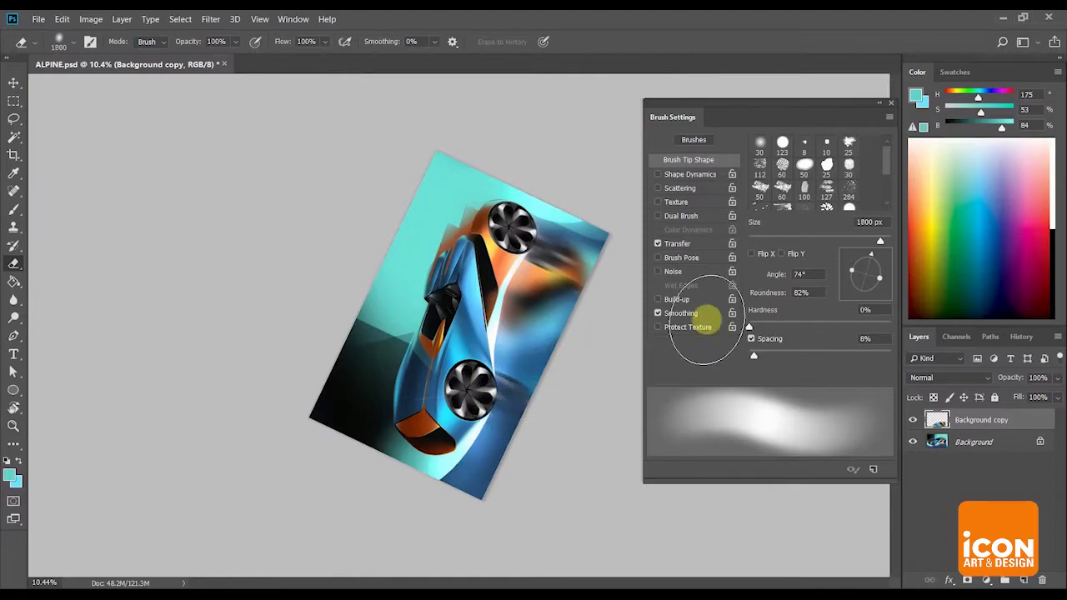
# Set the reflection layer's blending mode to Lighten and fade the orange reflection's outer part with a soft 2700 px eraser.
pyautogui.click(945, 379)
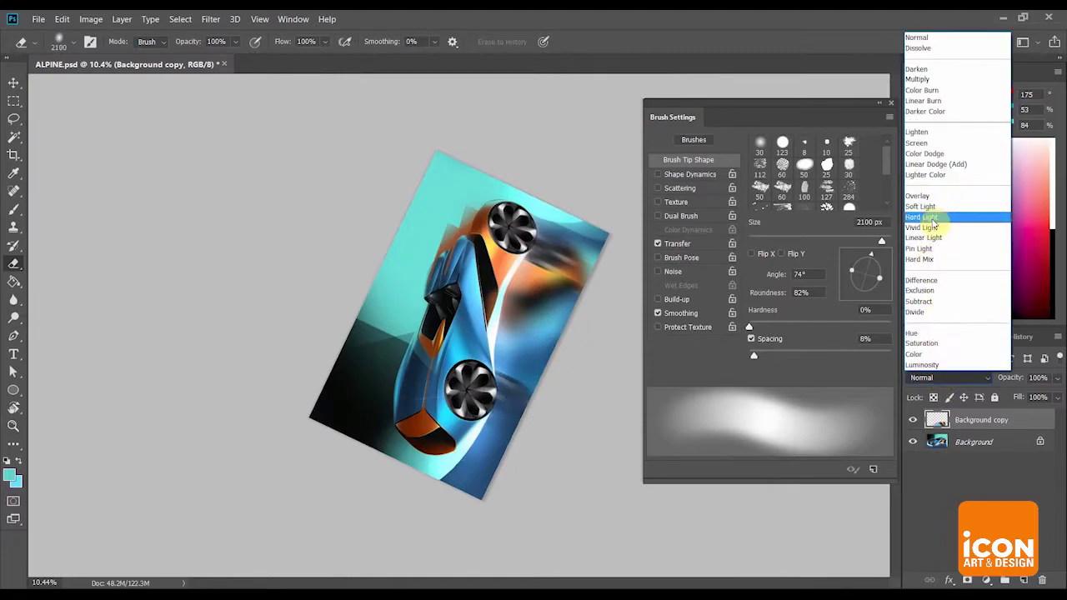
pyautogui.click(917, 132)
pyautogui.press(']')
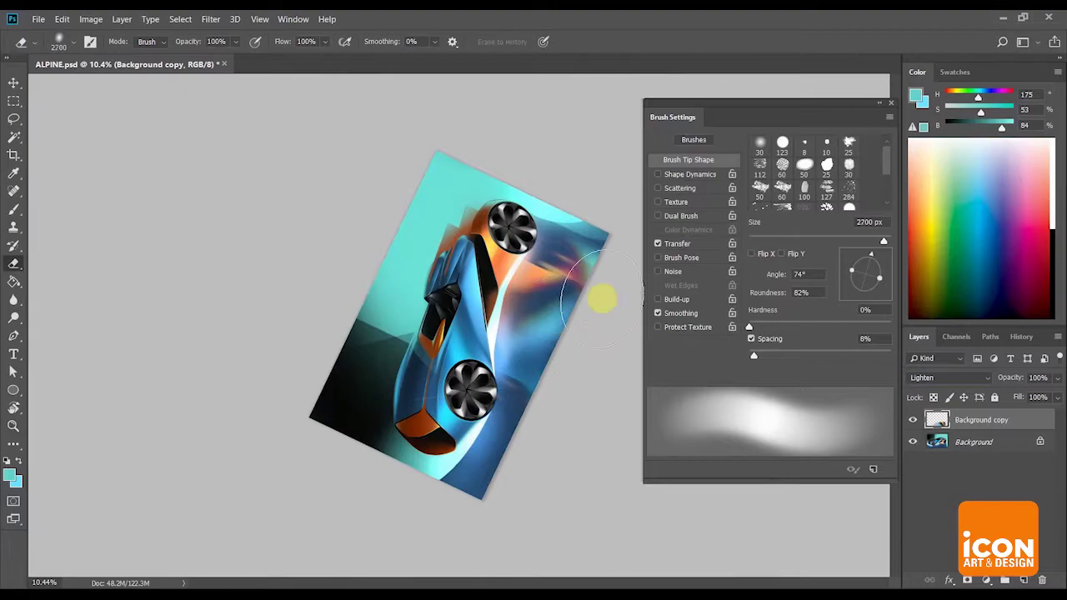
pyautogui.press('r')
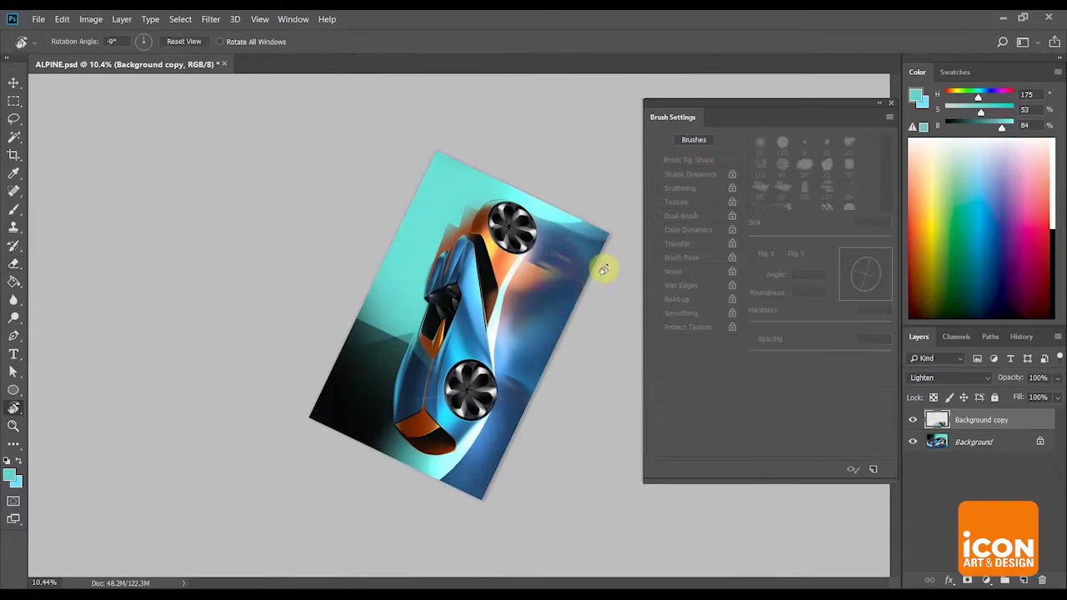
pyautogui.moveTo(603, 269); pyautogui.dragTo(598, 291)
pyautogui.moveTo(598, 242); pyautogui.dragTo(580, 245)
pyautogui.moveTo(585, 191); pyautogui.dragTo(598, 190)
pyautogui.hotkey('ctrl', 'z')
# Erase more of the reflection below the rear wheel and toggle the reflection layer's visibility to compare.
pyautogui.press('z')
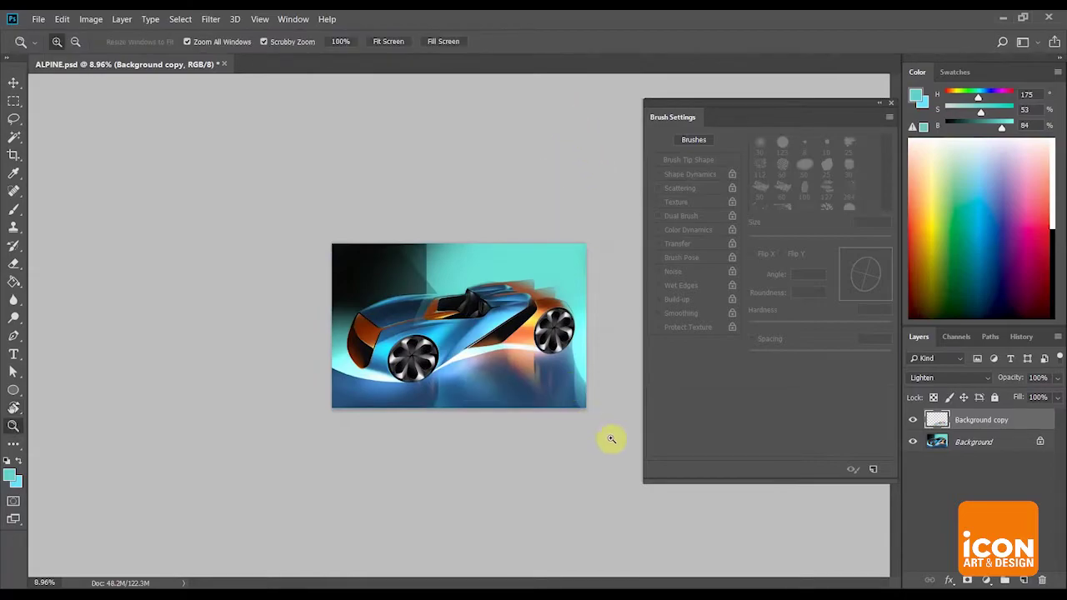
pyautogui.moveTo(612, 439); pyautogui.dragTo(658, 440)
pyautogui.press('e')
pyautogui.click(912, 420)
pyautogui.click(911, 420)
pyautogui.press('z')
pyautogui.moveTo(598, 321); pyautogui.dragTo(538, 299)
pyautogui.click(547, 285)
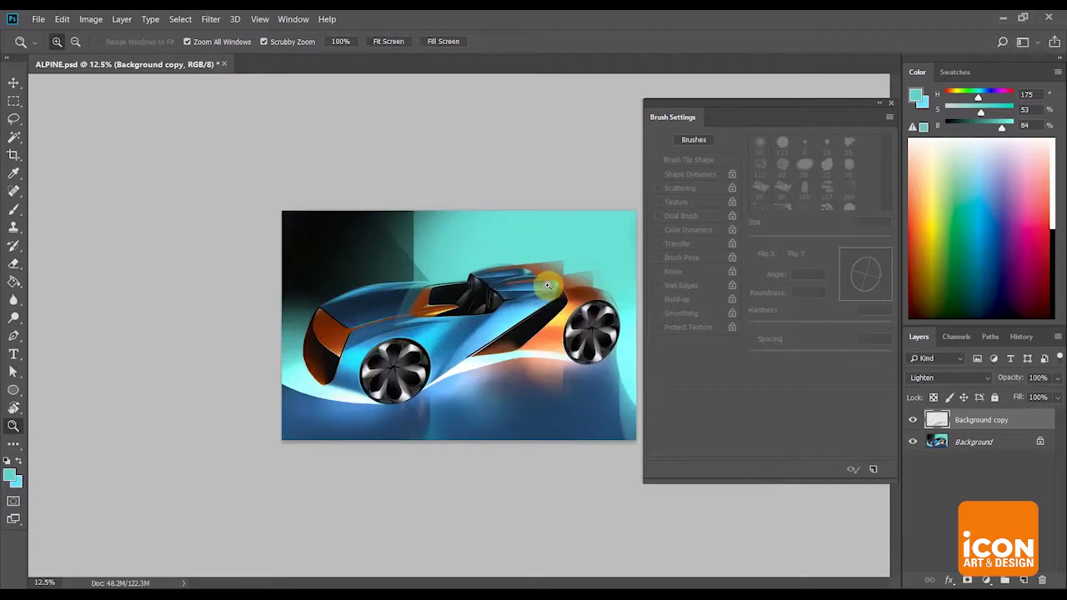
pyautogui.click(632, 285)
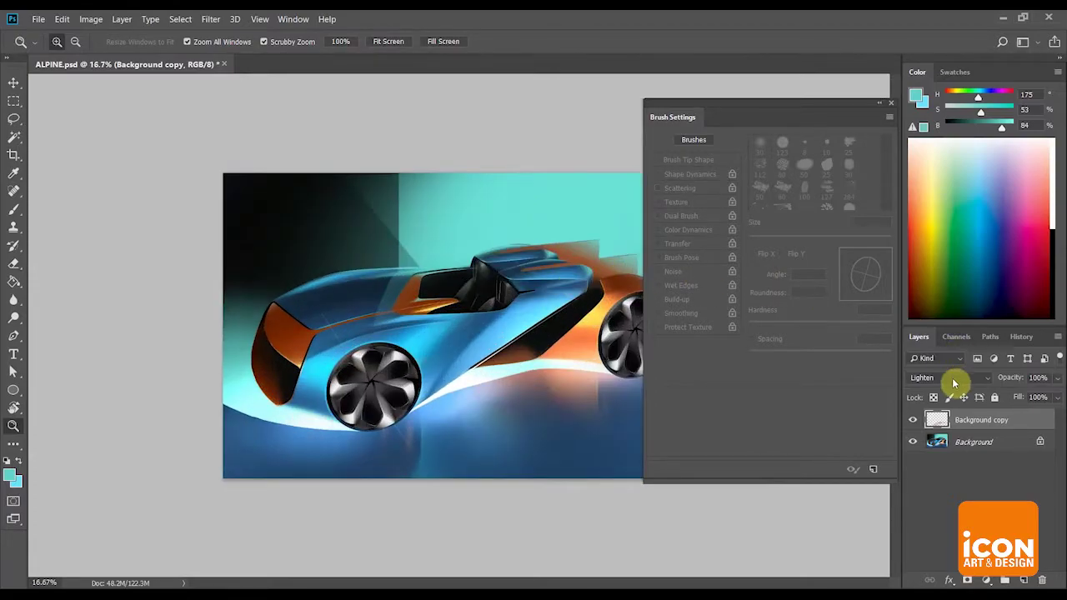
# Merge the reflection layer into the background, keeping its Lighten blending.
pyautogui.click(954, 380)
pyautogui.moveTo(531, 264); pyautogui.dragTo(503, 234)
pyautogui.press('Up')
pyautogui.hotkey('ctrl', '+')
pyautogui.hotkey('ctrl', '+')
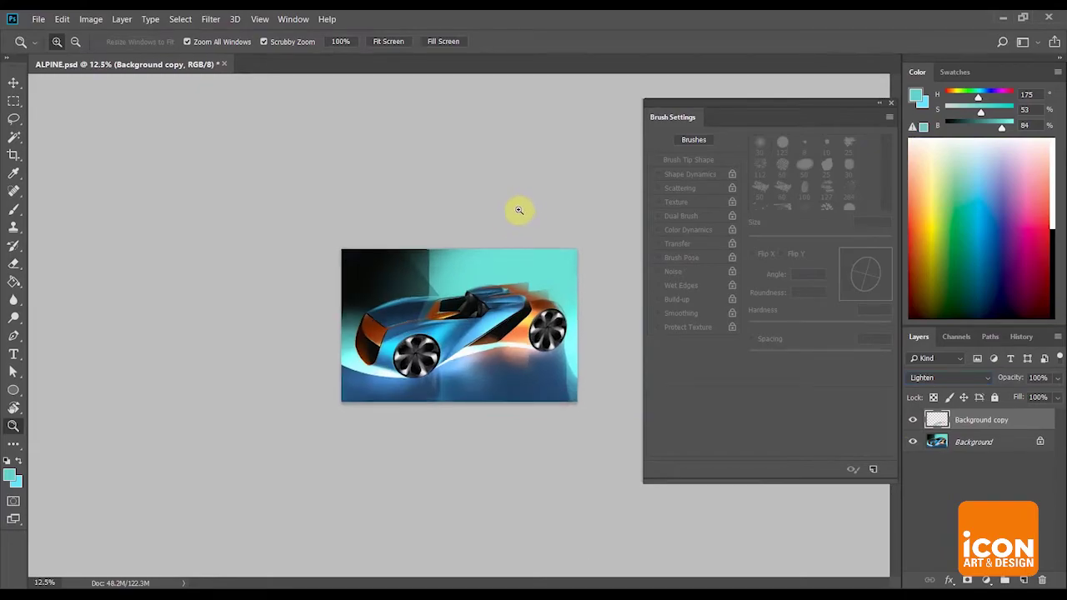
pyautogui.hotkey('ctrl', 'e')
pyautogui.hotkey('ctrl', '+')
pyautogui.hotkey('ctrl', '-')
pyautogui.hotkey('ctrl', '+')
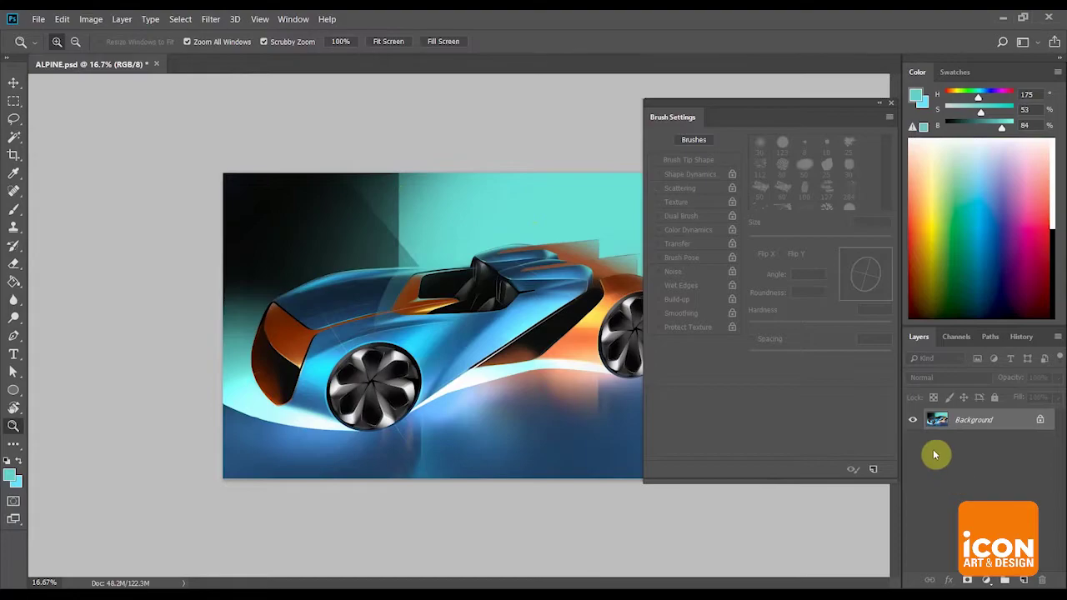
# Apply a tonal image adjustment to the merged artwork.
pyautogui.click(91, 18)
pyautogui.moveTo(150, 52)
pyautogui.click(244, 66)
pyautogui.moveTo(852, 198); pyautogui.dragTo(686, 190)
pyautogui.press('Return')
pyautogui.moveTo(492, 201); pyautogui.dragTo(366, 208)
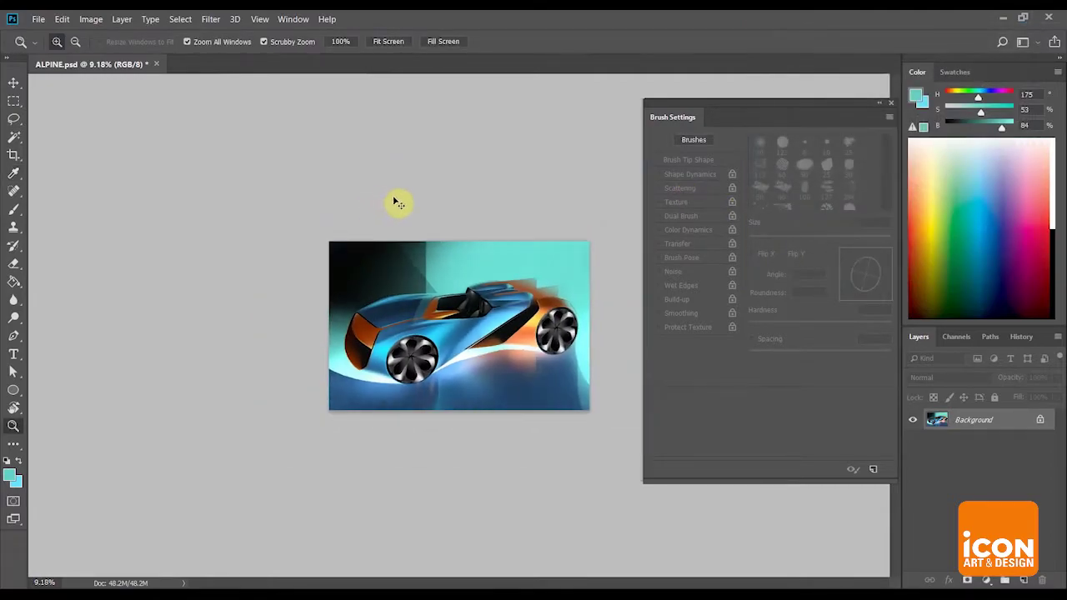
# Save the ALPINE.psd document.
pyautogui.click(38, 19)
pyautogui.click(88, 154)
pyautogui.click(264, 214)
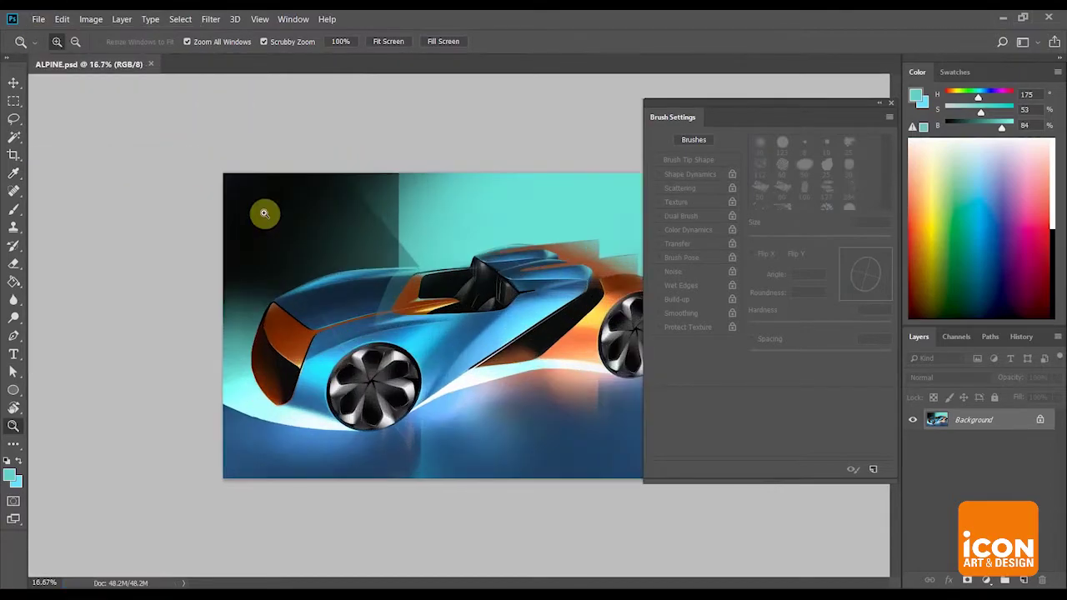
# Draw an upright ellipse shape about 876 × 1078 px over the front hood above the wheel.
pyautogui.click(1024, 580)
pyautogui.moveTo(376, 383); pyautogui.dragTo(198, 289)
pyautogui.click(14, 387)
pyautogui.moveTo(268, 158); pyautogui.dragTo(423, 348)
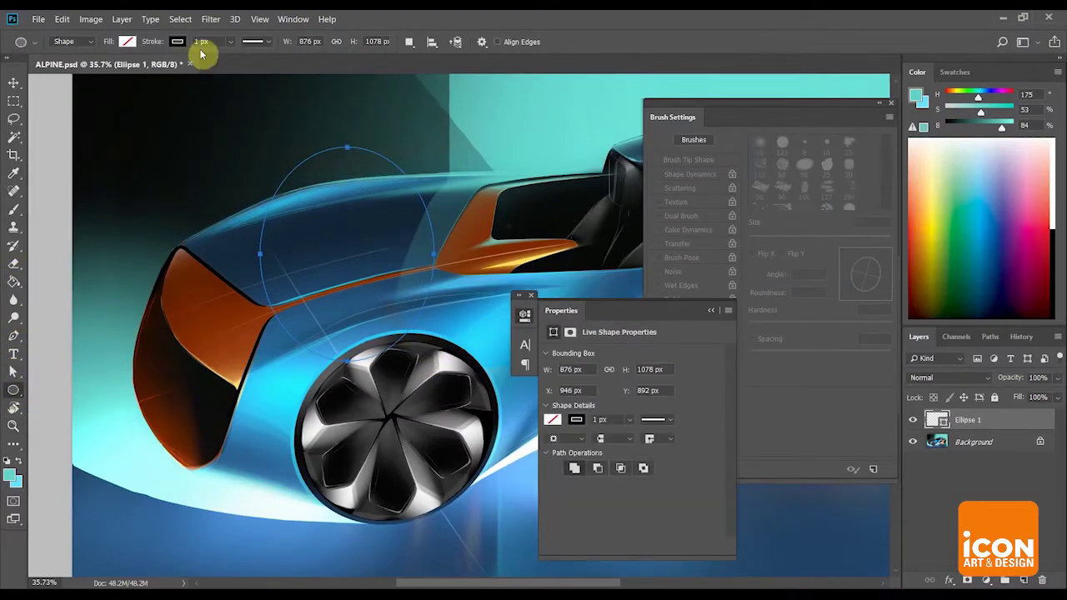
# Remove the ellipse's stroke and give it a solid white fill.
pyautogui.click(176, 40)
pyautogui.click(120, 67)
pyautogui.click(126, 41)
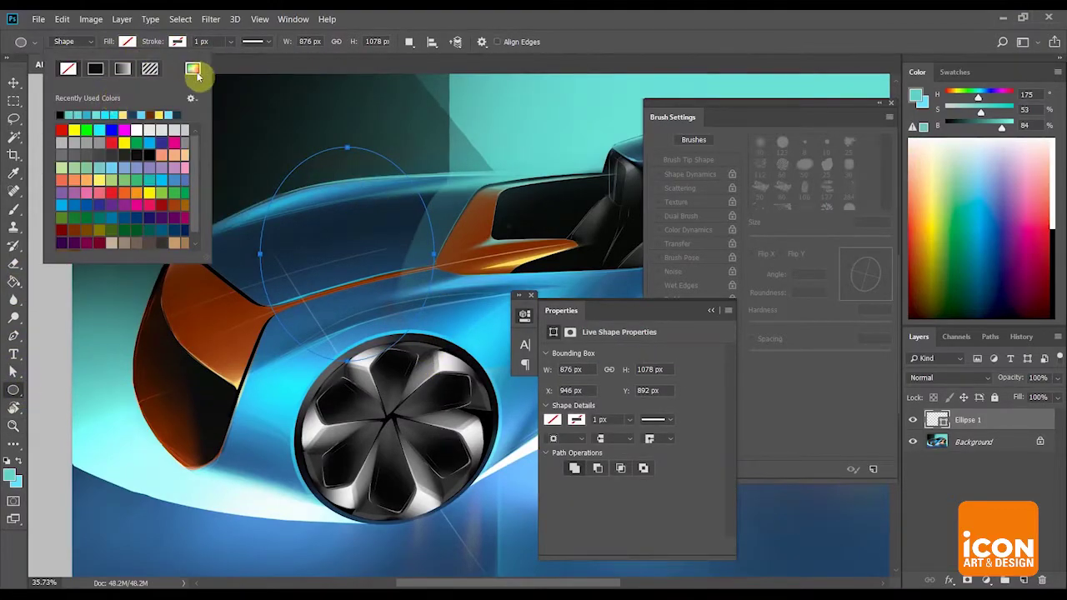
pyautogui.click(192, 69)
pyautogui.click(295, 341)
pyautogui.click(643, 345)
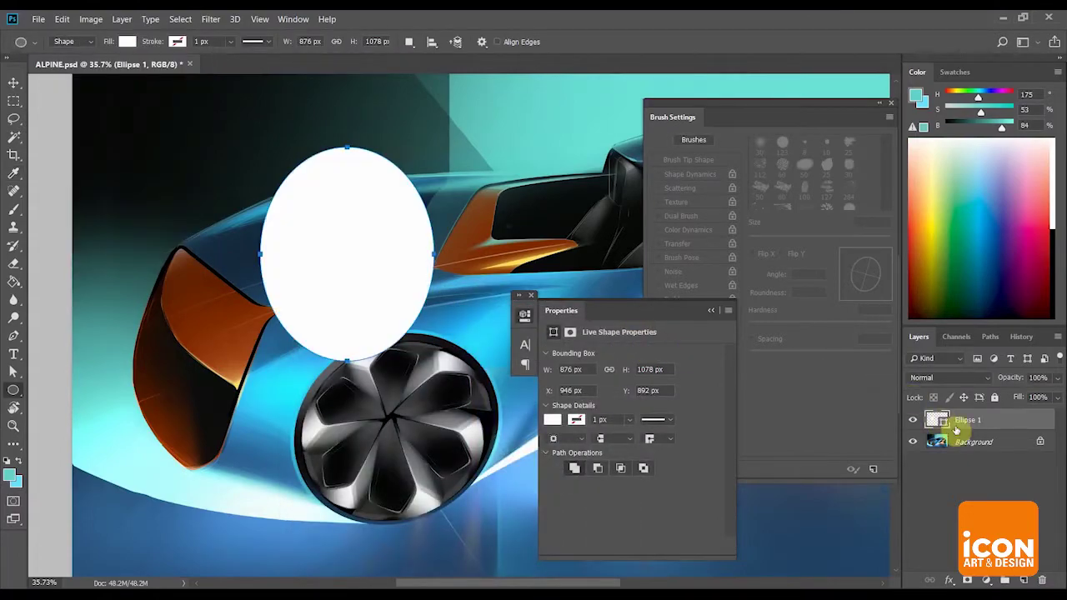
# Rasterize the ellipse by merging it with a new empty layer added beneath it.
pyautogui.click(1000, 447)
pyautogui.click(1024, 578)
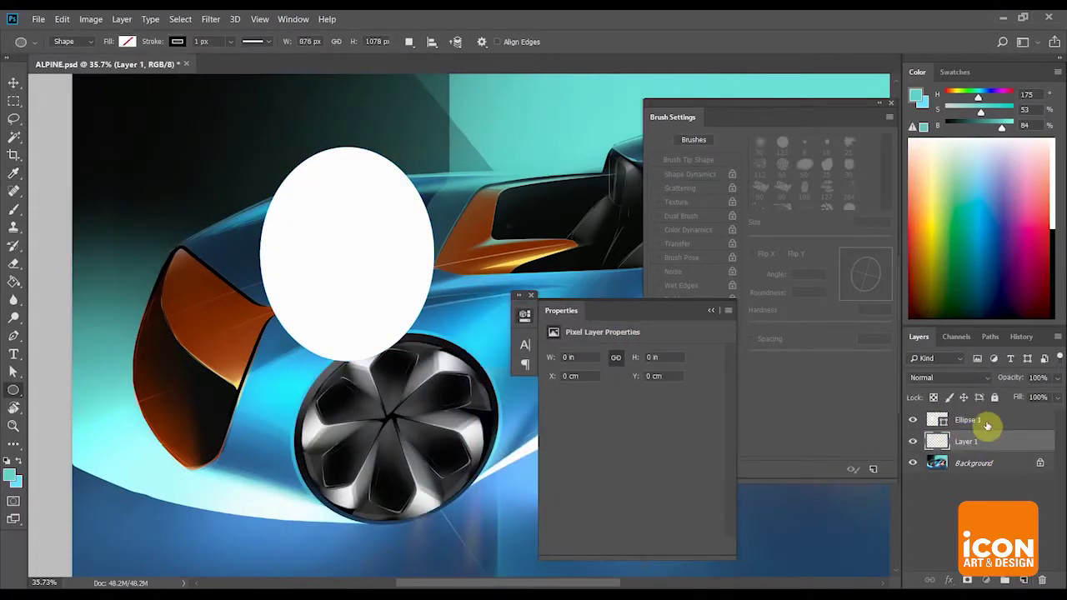
pyautogui.keyDown('shift'); pyautogui.click(985, 421); pyautogui.keyUp('shift')
pyautogui.hotkey('ctrl', 'e')
# Turn the white ellipse into a ring by deleting its interior with its selection scaled to about 83%, then deselect.
pyautogui.click(14, 136)
pyautogui.click(327, 240)
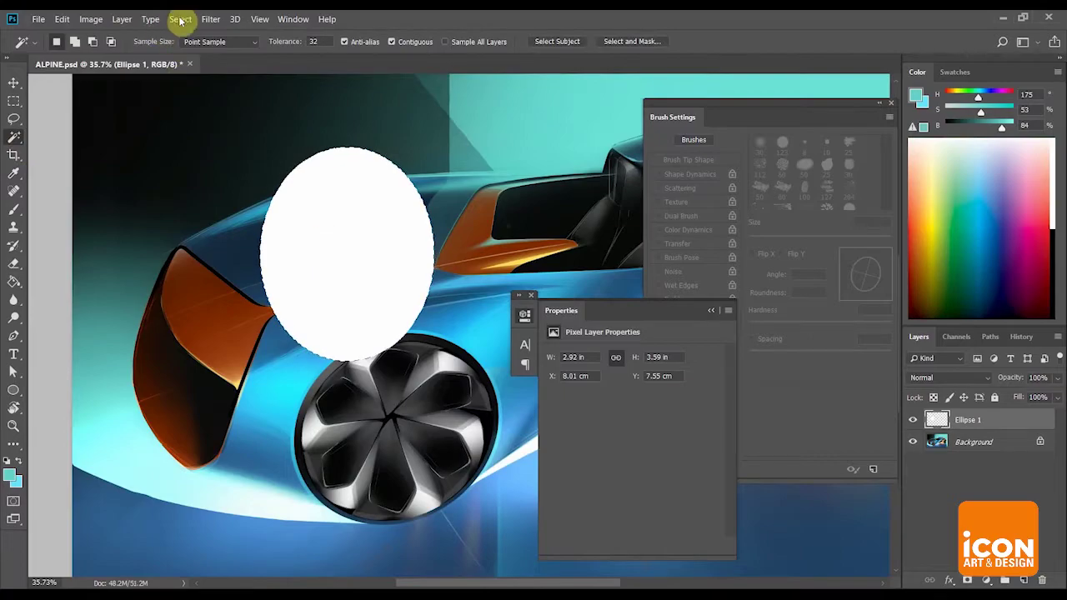
pyautogui.click(179, 18)
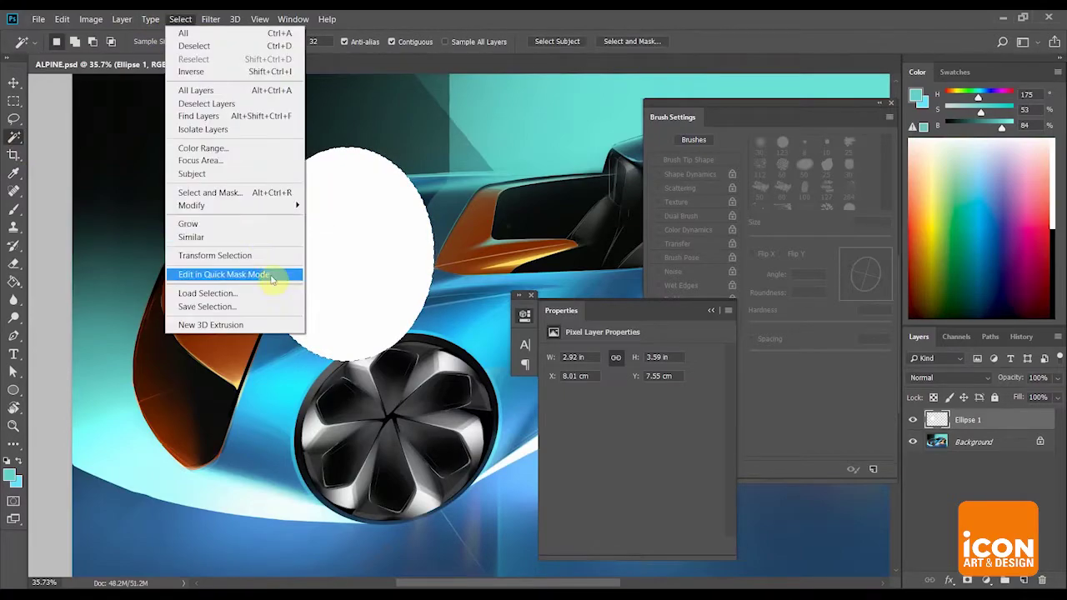
pyautogui.click(234, 255)
pyautogui.moveTo(433, 150); pyautogui.dragTo(417, 165)
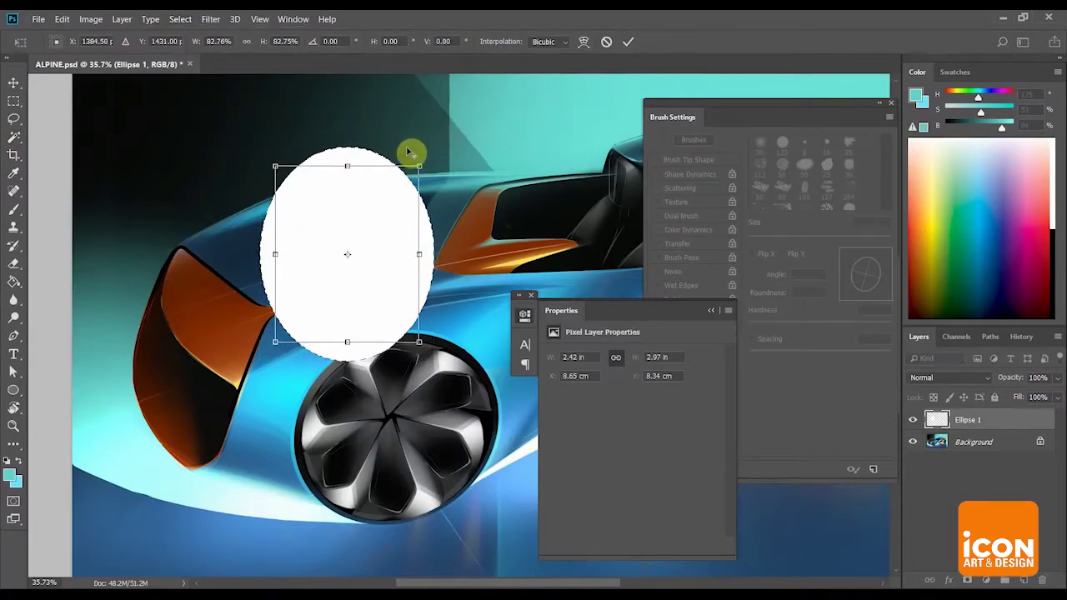
pyautogui.press('Return')
pyautogui.press('Delete')
pyautogui.press('l')
pyautogui.rightClick(508, 176)
pyautogui.click(504, 185)
# Scale the white ring down with Free Transform and move it onto the car's nose panel.
pyautogui.moveTo(334, 316); pyautogui.dragTo(439, 285)
pyautogui.hotkey('ctrl', 't')
pyautogui.moveTo(504, 99); pyautogui.dragTo(250, 315)
pyautogui.press('Return')
# Narrow the ring to about 74% width and 64% height, placing it on the border between the orange and black nose areas.
pyautogui.press('z')
pyautogui.hotkey('ctrl', 't')
pyautogui.moveTo(261, 277); pyautogui.dragTo(254, 300)
pyautogui.moveTo(253, 342); pyautogui.dragTo(239, 310)
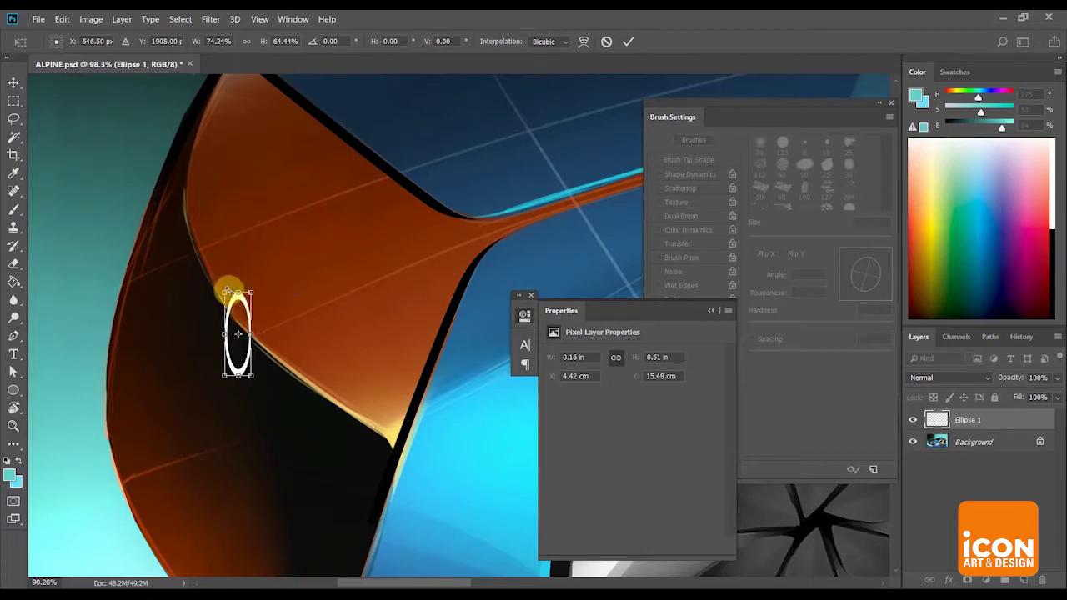
pyautogui.press('Return')
# Duplicate the ring and place the copy higher on the nose border, scaled to about 49% width and 85% height and slightly rotated.
pyautogui.press('z')
pyautogui.moveTo(984, 423); pyautogui.dragTo(1023, 580)
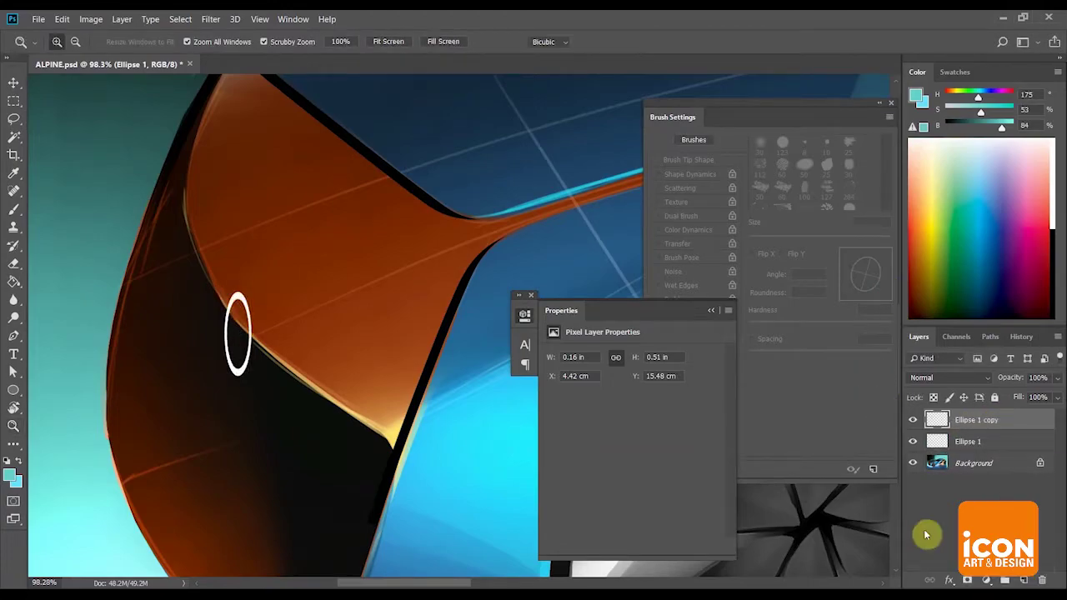
pyautogui.hotkey('ctrl', 't')
pyautogui.moveTo(246, 305); pyautogui.dragTo(189, 210)
pyautogui.moveTo(211, 150); pyautogui.dragTo(189, 200)
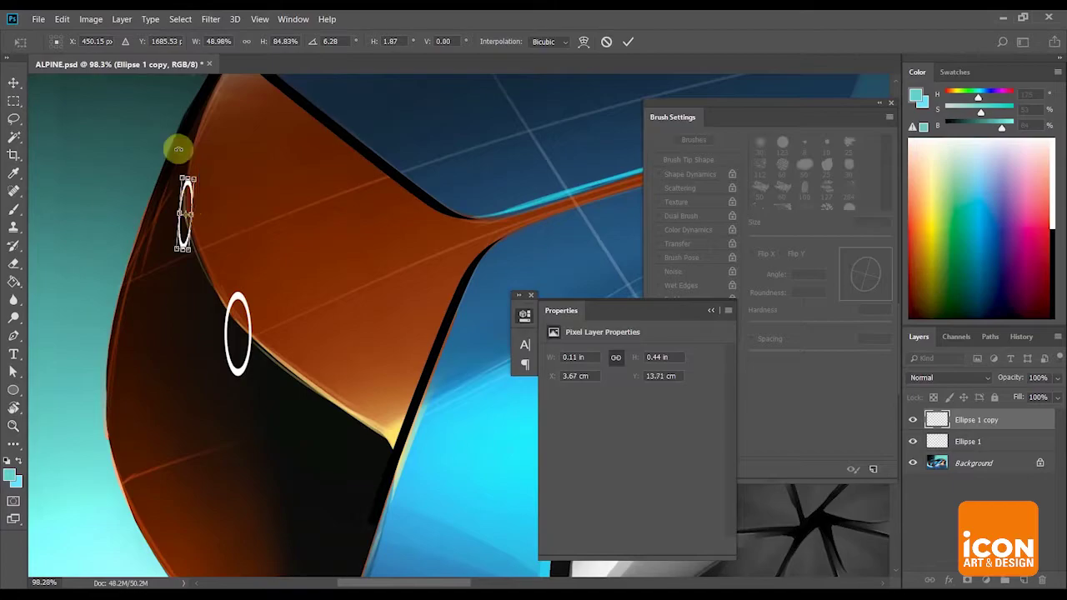
pyautogui.press('Return')
# Shift the larger original ring slightly downward along the nose border with Free Transform.
pyautogui.press('z')
pyautogui.moveTo(351, 253); pyautogui.dragTo(294, 240)
pyautogui.scroll(-3, 293, 239)
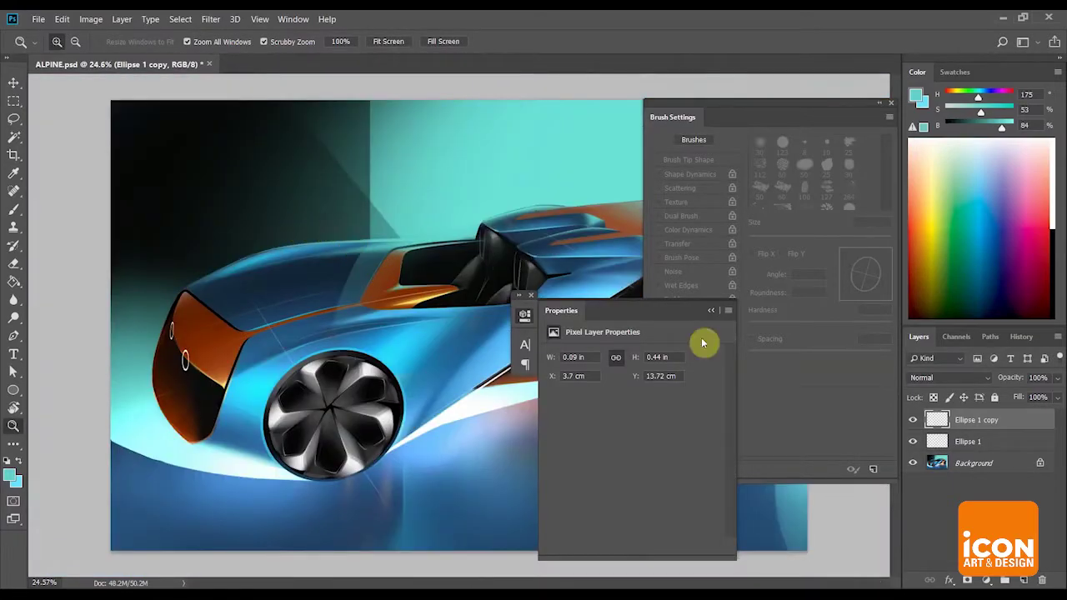
pyautogui.click(989, 439)
pyautogui.hotkey('ctrl', 't')
pyautogui.press('Return')
pyautogui.press('z')
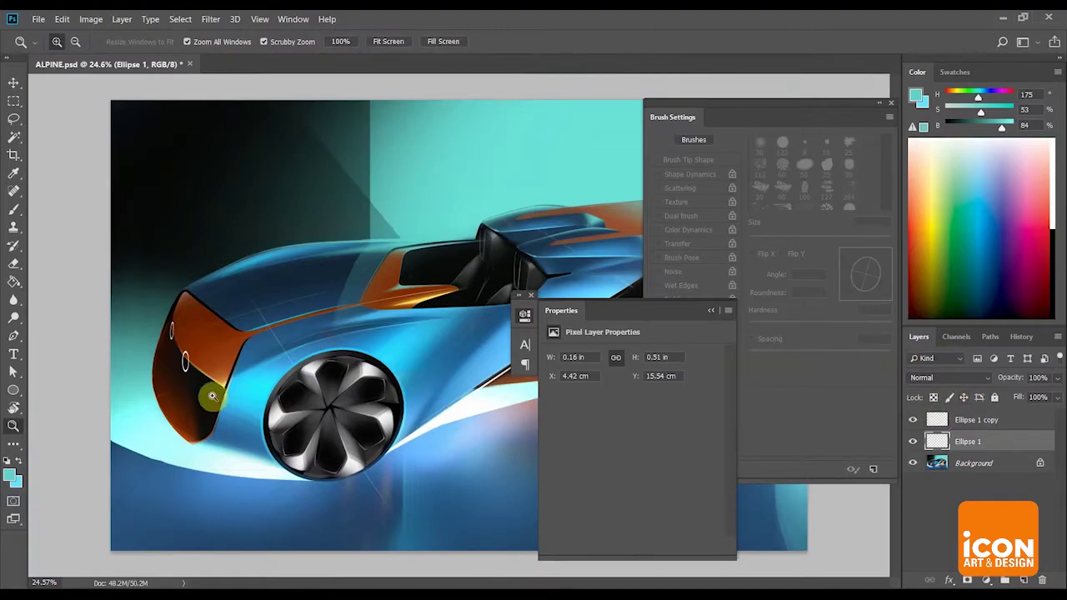
pyautogui.scroll(5, 213, 396)
pyautogui.moveTo(298, 363); pyautogui.dragTo(359, 390)
pyautogui.hotkey('ctrl', 't')
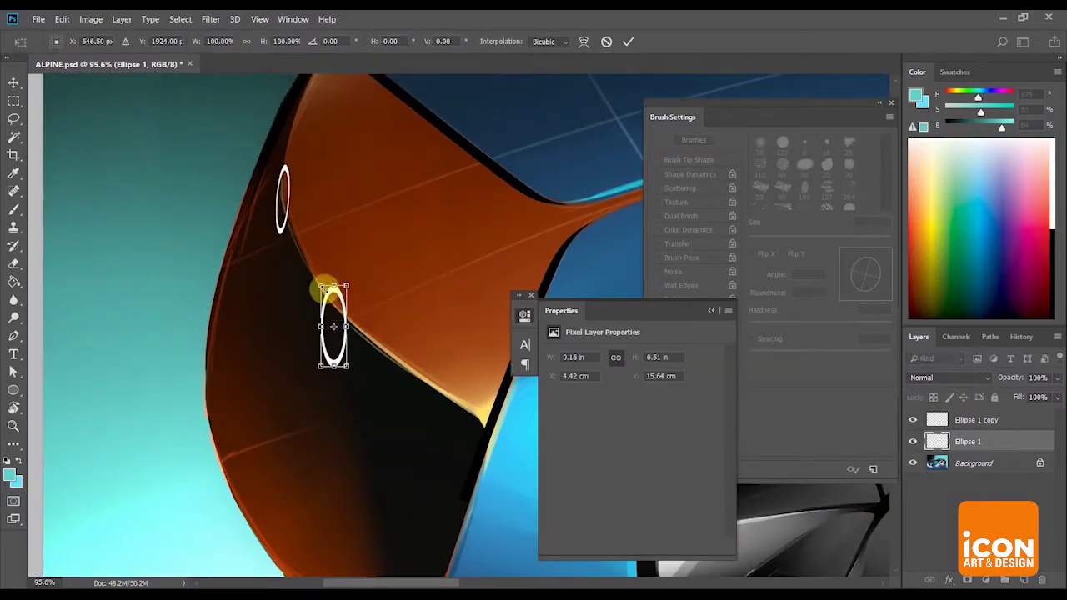
pyautogui.press('Return')
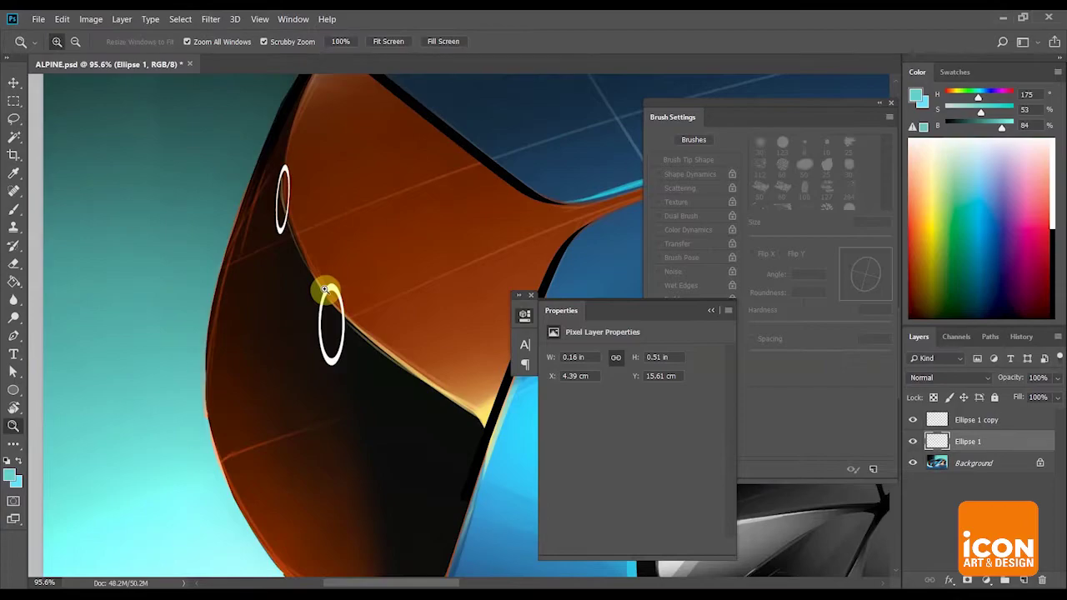
# Merge the two ring layers into one.
pyautogui.scroll(-5, 341, 226)
pyautogui.keyDown('shift'); pyautogui.click(985, 423); pyautogui.keyUp('shift')
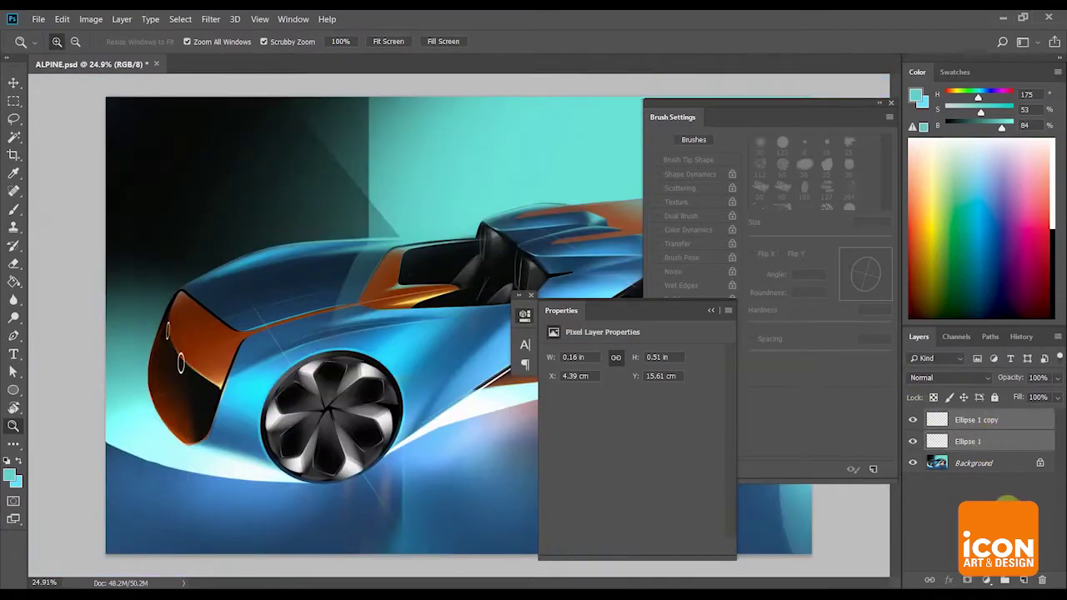
pyautogui.hotkey('ctrl', 'e')
# Add a new layer above the rings and sample the light yellow at the nose panel's inner corner as the brush colour.
pyautogui.click(1024, 578)
pyautogui.moveTo(152, 413); pyautogui.dragTo(231, 384)
pyautogui.scroll(-3, 232, 384)
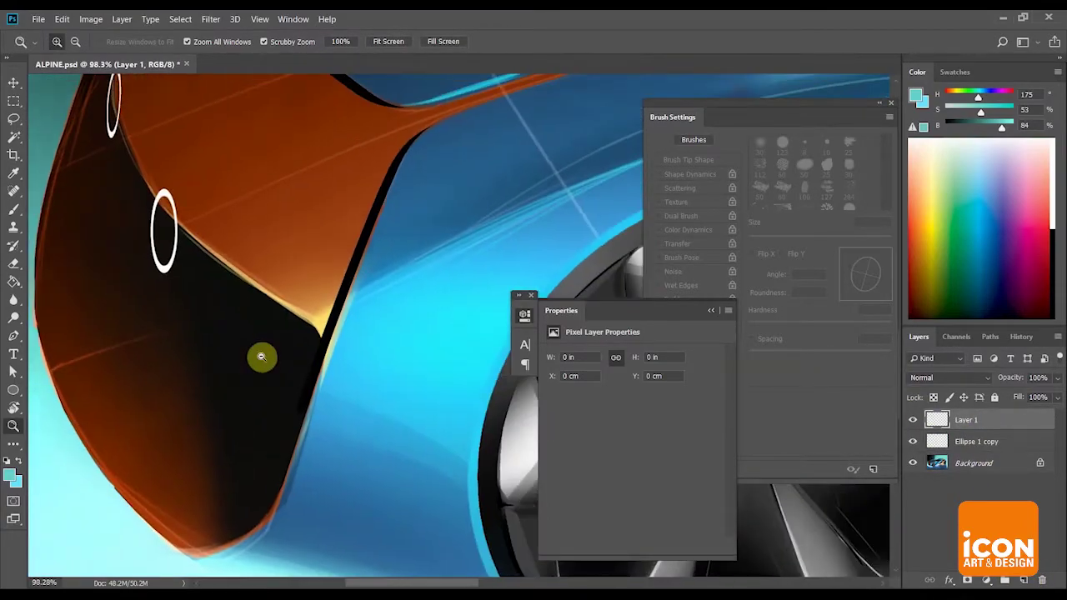
pyautogui.scroll(2, 250, 347)
pyautogui.scroll(2, 248, 396)
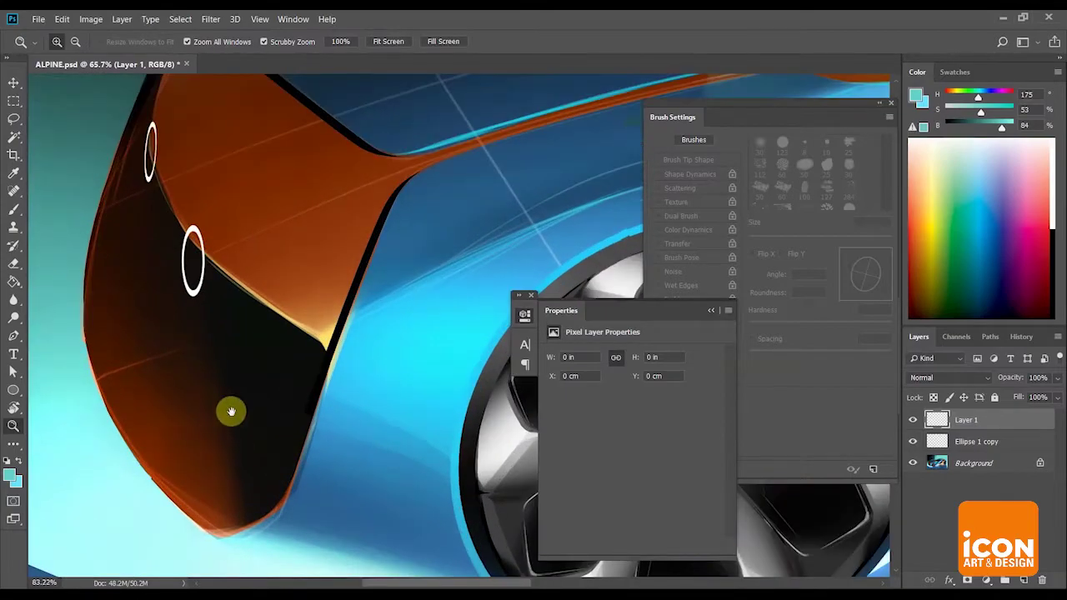
pyautogui.press('r')
pyautogui.moveTo(362, 164); pyautogui.dragTo(498, 167)
pyautogui.press('b')
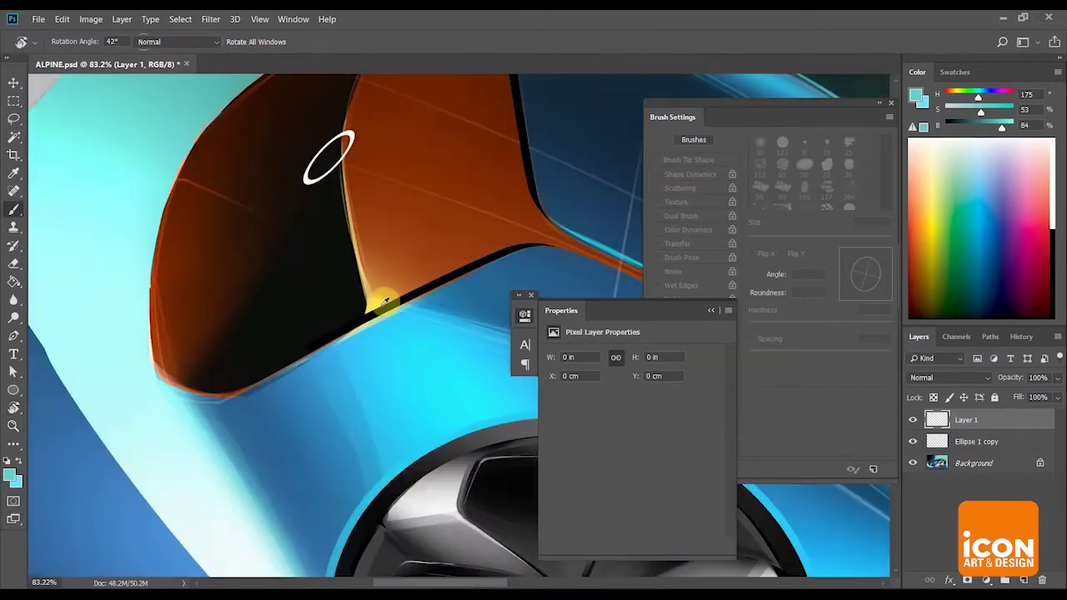
pyautogui.keyDown('alt'); pyautogui.click(377, 306); pyautogui.keyUp('alt')
# Paint yellow highlight strokes around the lower outer corner of the dark nose panel with a 15 px brush.
pyautogui.press('r')
pyautogui.moveTo(380, 234); pyautogui.dragTo(426, 209)
pyautogui.press('space')
pyautogui.moveTo(366, 235); pyautogui.dragTo(419, 399)
pyautogui.moveTo(380, 265); pyautogui.dragTo(364, 303)
pyautogui.press('b')
pyautogui.press('r')
pyautogui.moveTo(428, 224); pyautogui.dragTo(458, 221)
pyautogui.press('b')
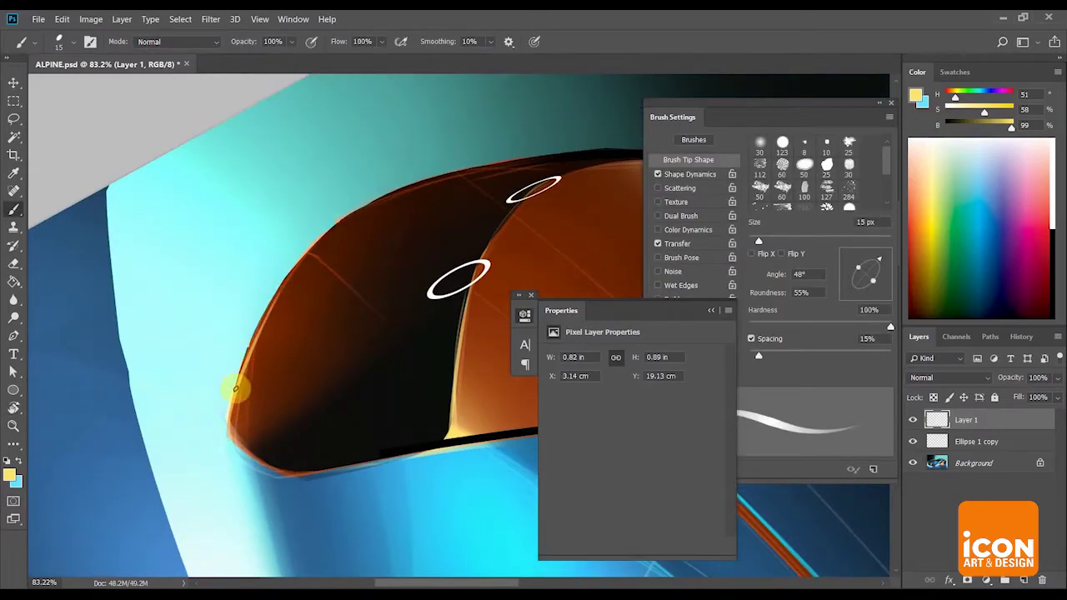
# Extend the yellow highlight up along the nose panel's outer edge with the 15 px brush.
pyautogui.press('r')
pyautogui.moveTo(310, 228)
pyautogui.mouseDown()
pyautogui.moveTo(321, 200)
pyautogui.moveTo(272, 355)
pyautogui.mouseUp()
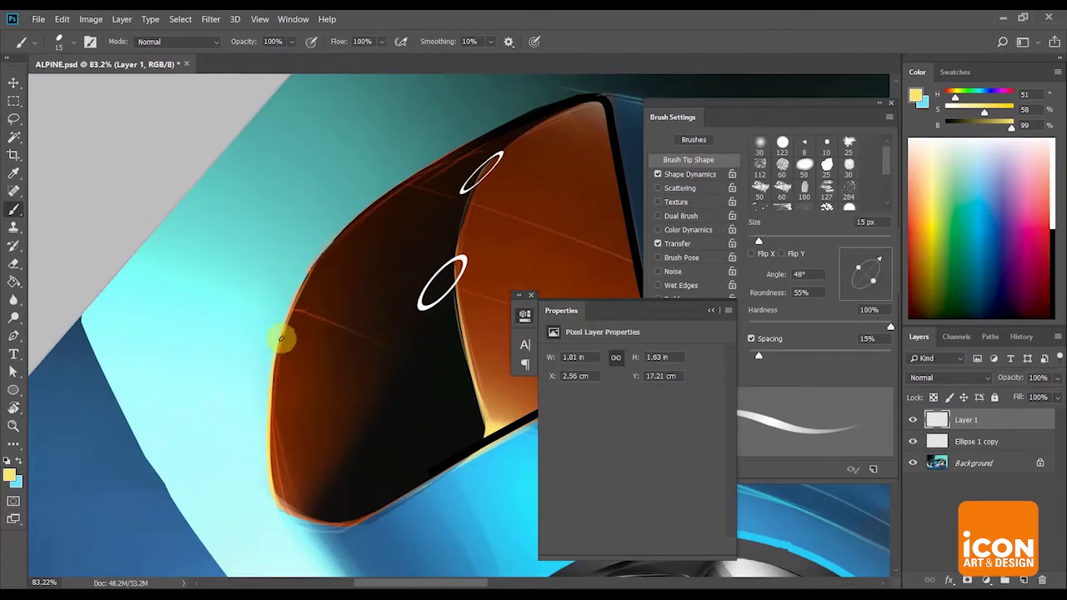
pyautogui.press('r')
pyautogui.moveTo(300, 286); pyautogui.dragTo(257, 337)
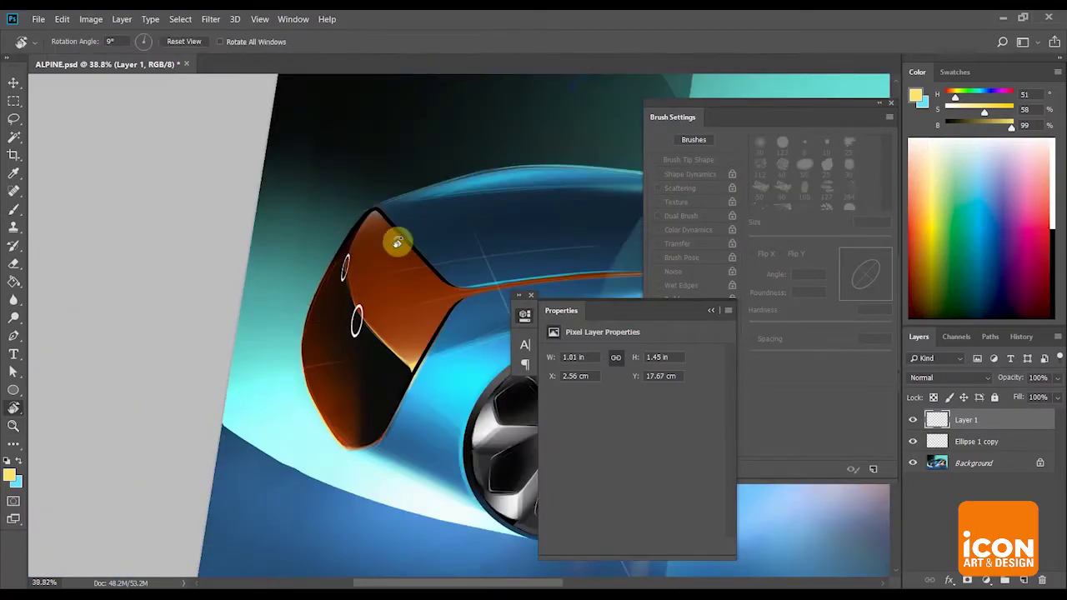
pyautogui.moveTo(400, 238); pyautogui.dragTo(505, 176)
# Move the highlight layer below the rings, merge it into the background and select the ring layer.
pyautogui.press('Delete')
pyautogui.hotkey('ctrl', 'z')
pyautogui.moveTo(978, 426); pyautogui.dragTo(981, 448)
pyautogui.hotkey('ctrl', 'e')
pyautogui.click(983, 422)
pyautogui.moveTo(561, 215); pyautogui.dragTo(578, 233)
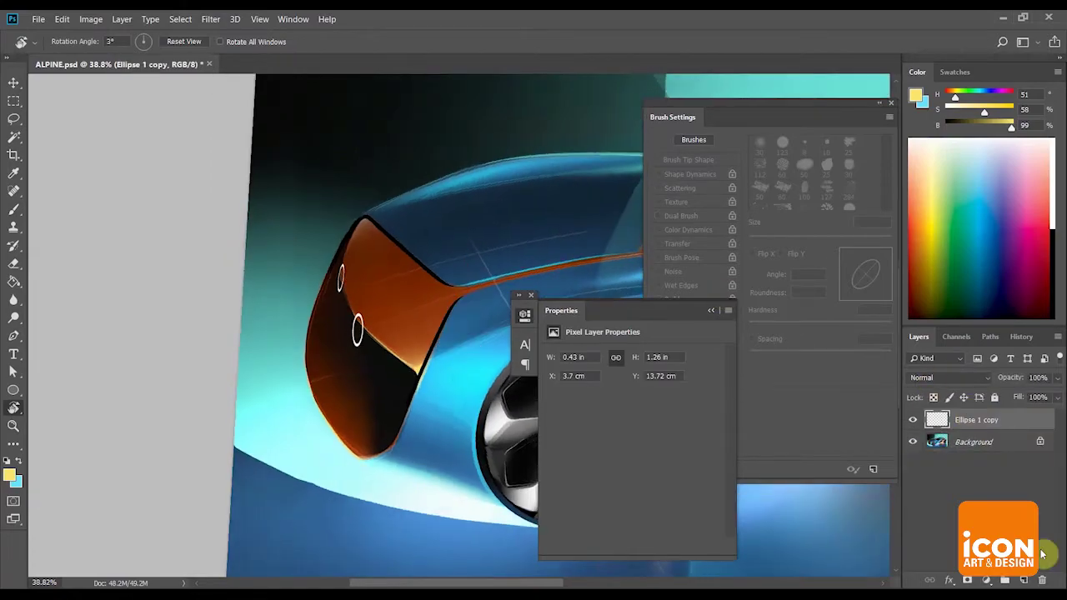
# Add a new layer and draw a Pen shape path around the nose panel's lower edge and up its wheel-side edge to the upper corner.
pyautogui.click(1023, 580)
pyautogui.moveTo(519, 188); pyautogui.dragTo(469, 191)
pyautogui.press('z')
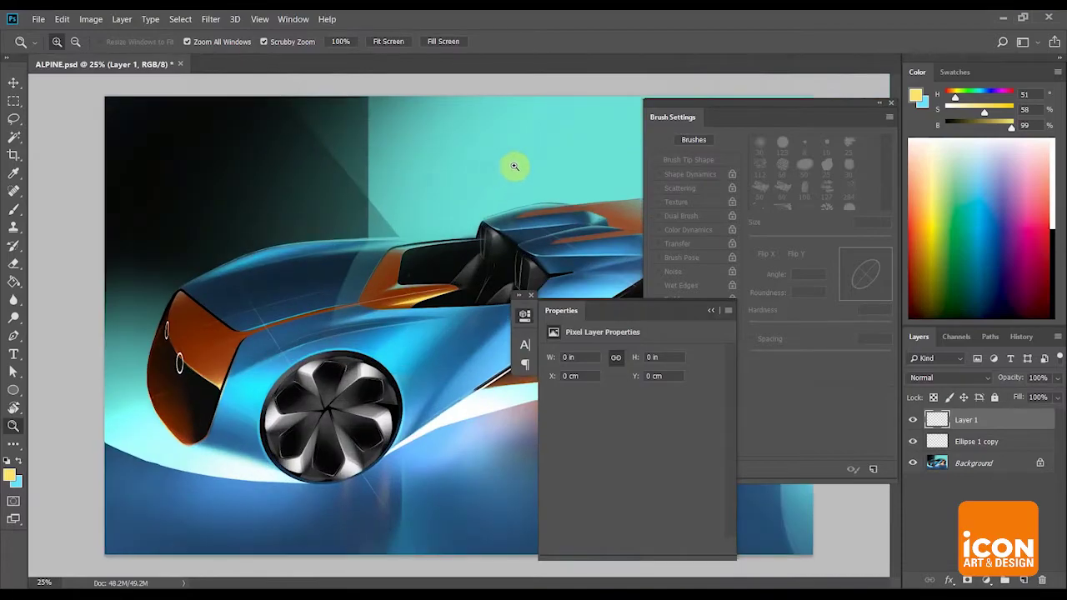
pyautogui.moveTo(236, 377); pyautogui.dragTo(414, 236)
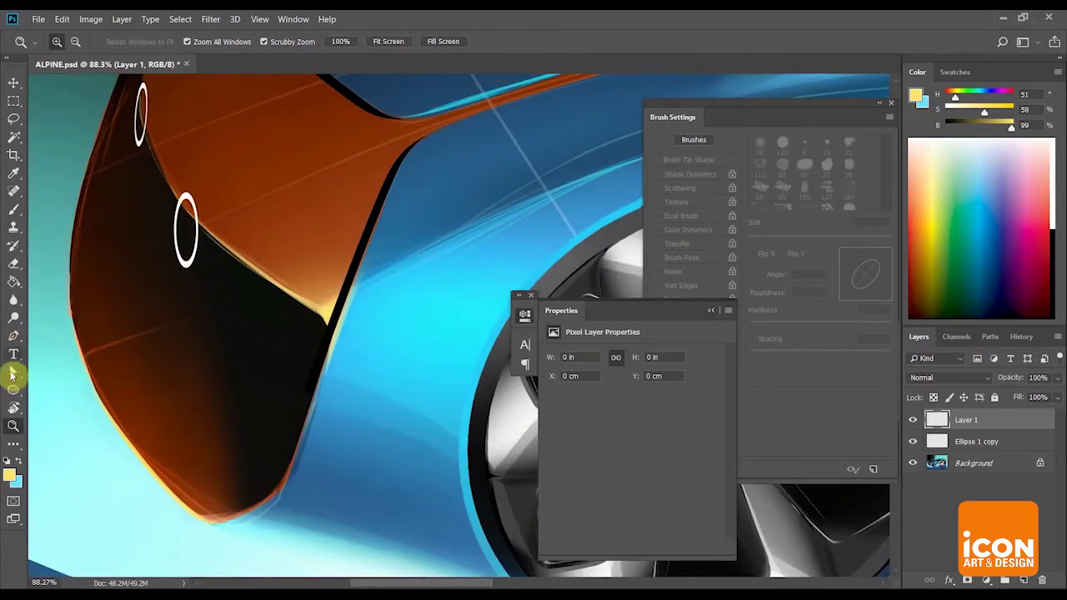
pyautogui.click(13, 336)
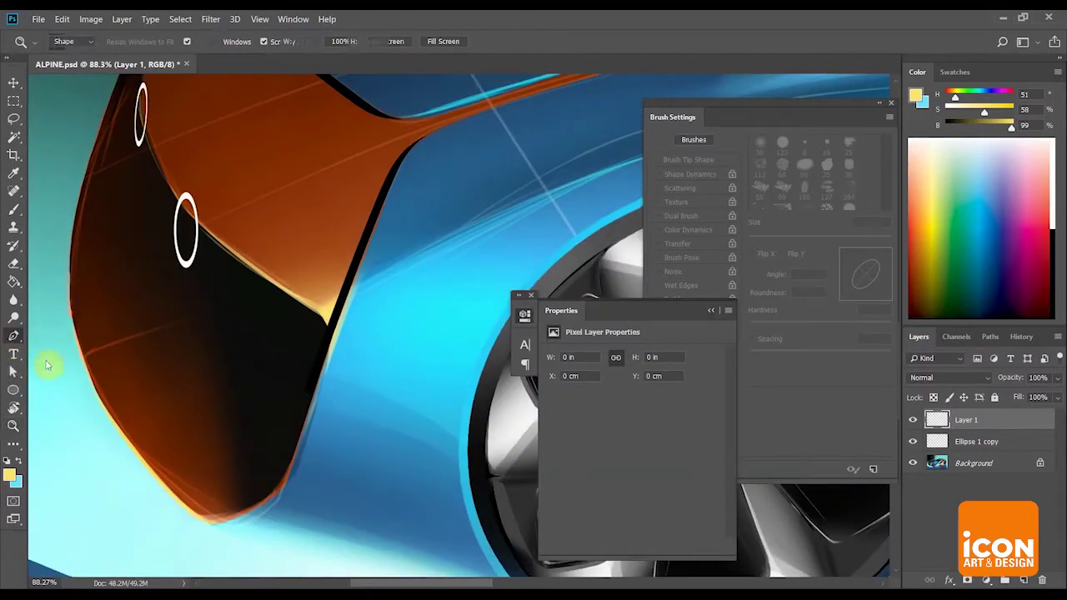
pyautogui.click(105, 406)
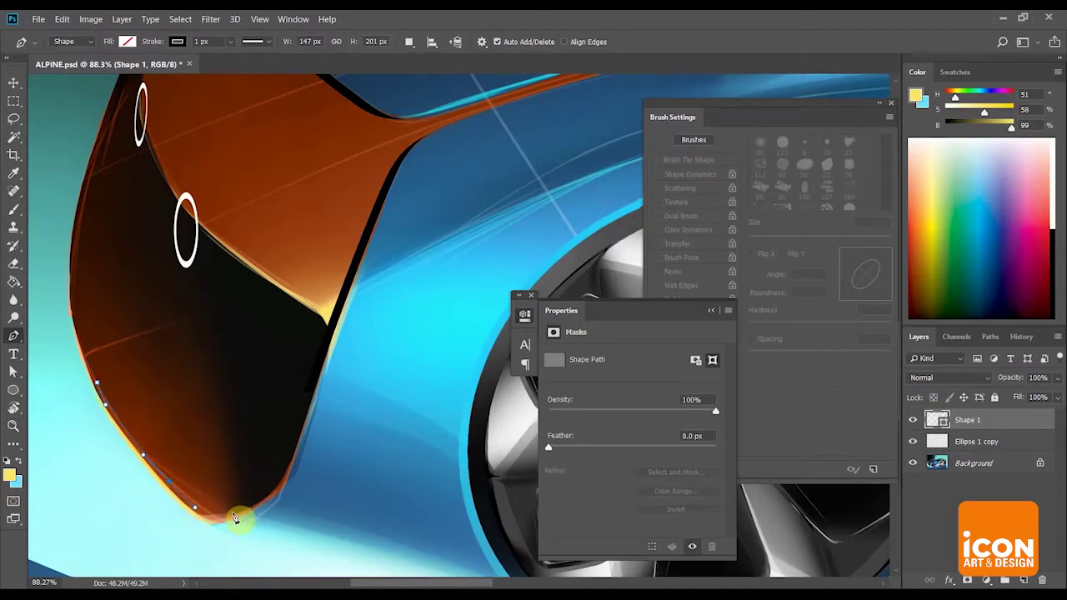
pyautogui.moveTo(262, 506); pyautogui.dragTo(281, 467)
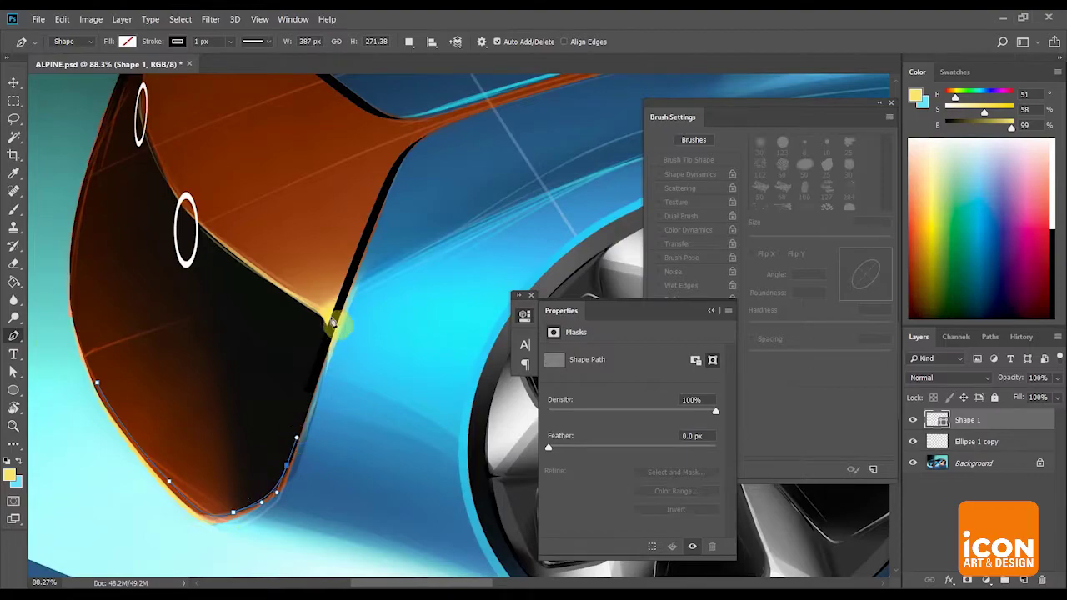
pyautogui.moveTo(337, 321); pyautogui.dragTo(402, 160)
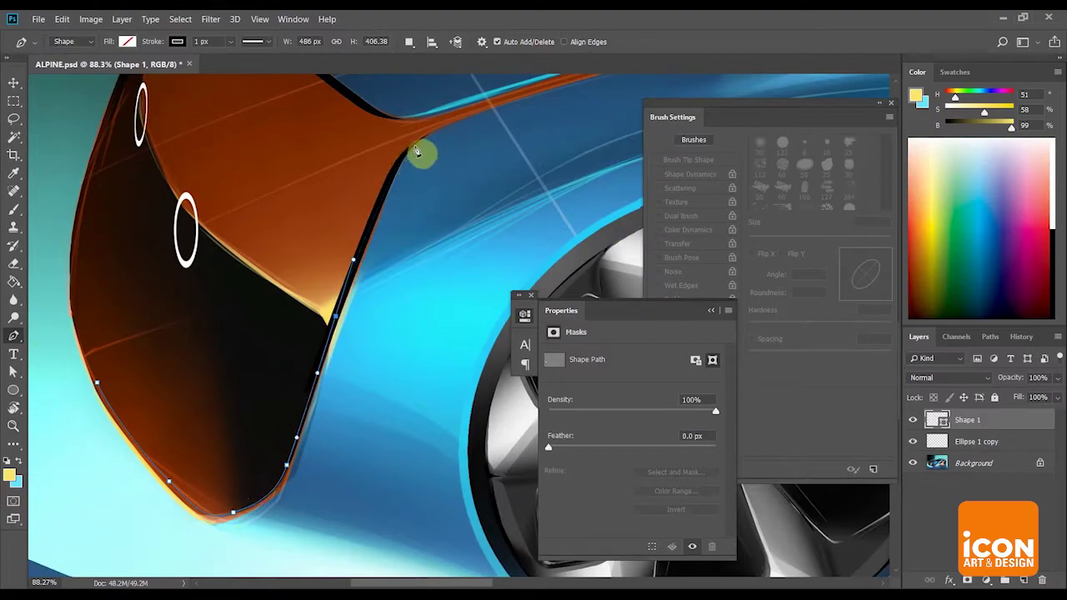
# Adjust the path's anchor points so the curve follows the nose panel's wheel-side edge and rounded bottom corner.
pyautogui.press('z')
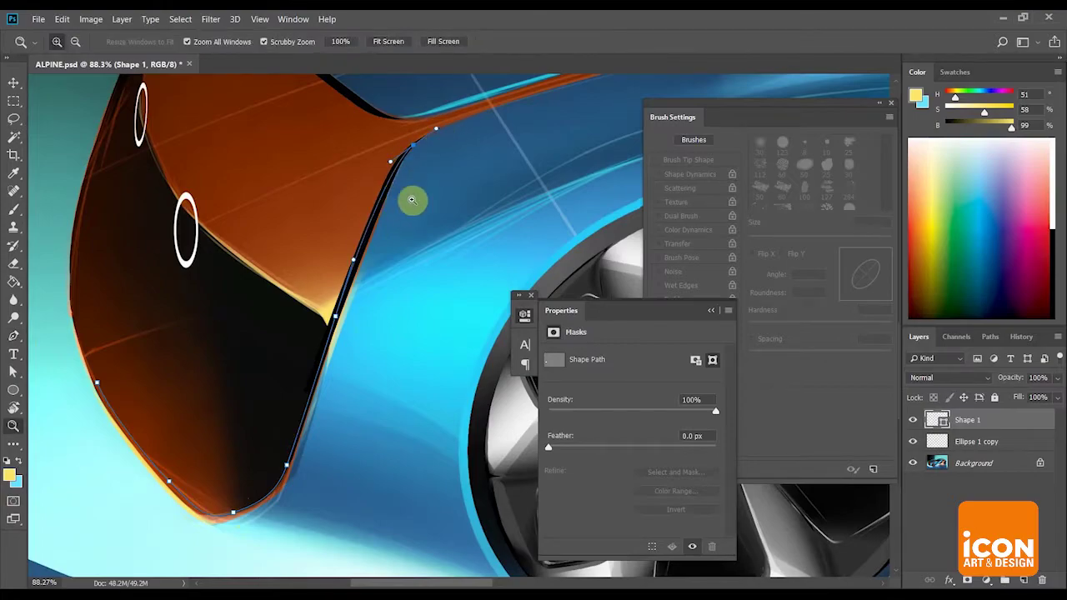
pyautogui.moveTo(455, 186); pyautogui.dragTo(487, 186)
pyautogui.click(14, 373)
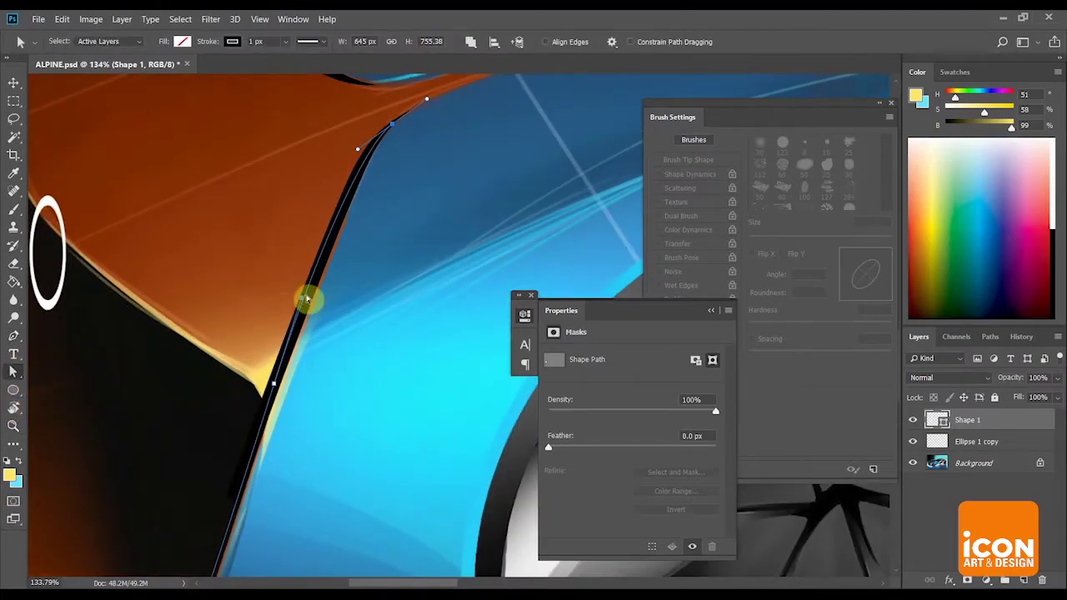
pyautogui.moveTo(303, 297); pyautogui.dragTo(350, 193)
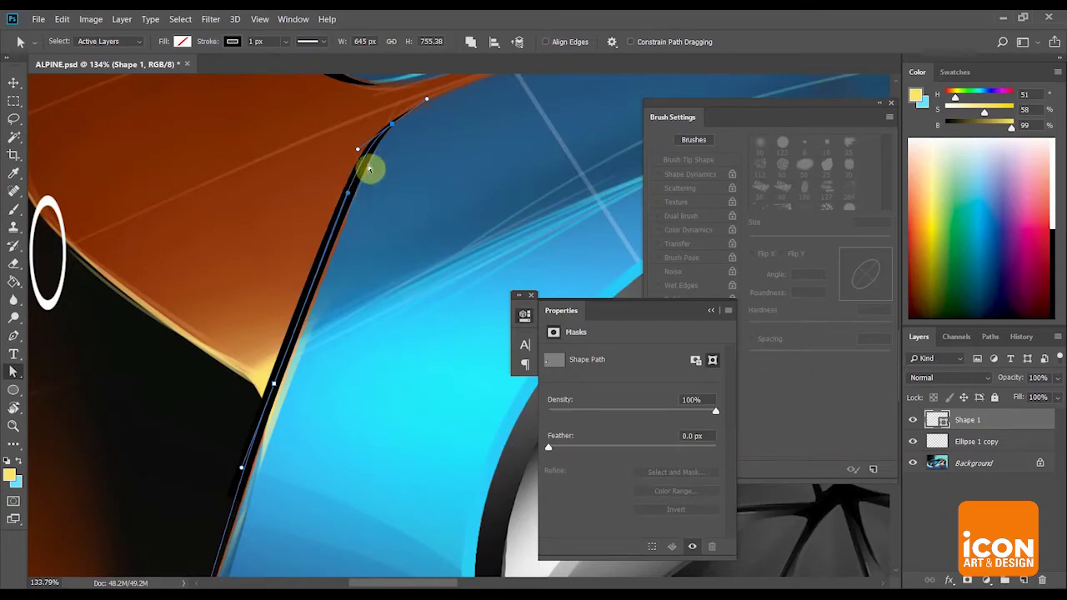
pyautogui.press('space')
pyautogui.moveTo(407, 145); pyautogui.dragTo(395, 167)
pyautogui.scroll(-5, 379, 162)
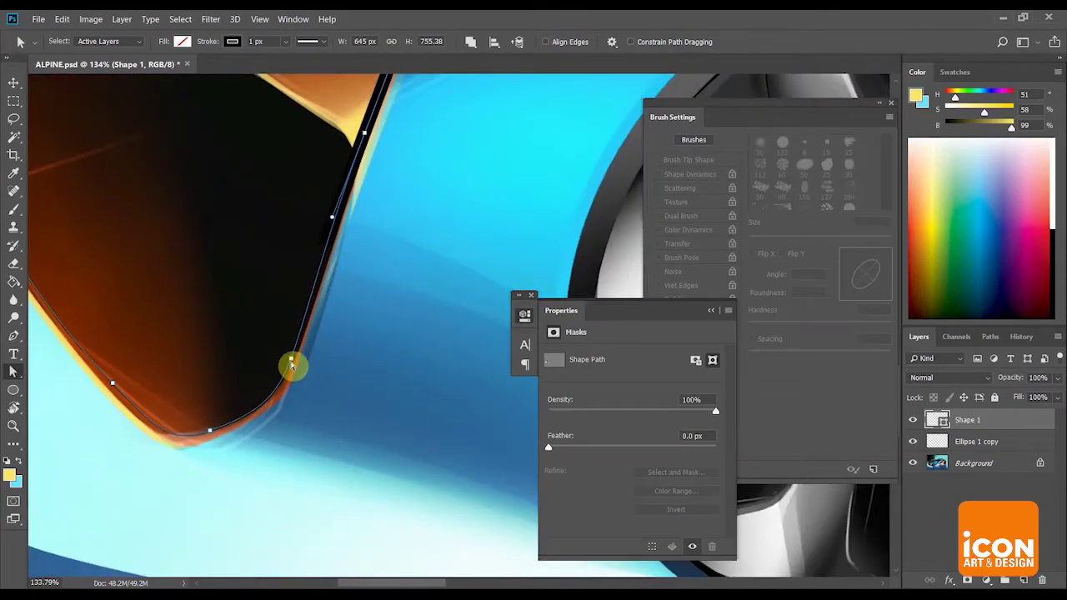
pyautogui.click(305, 316)
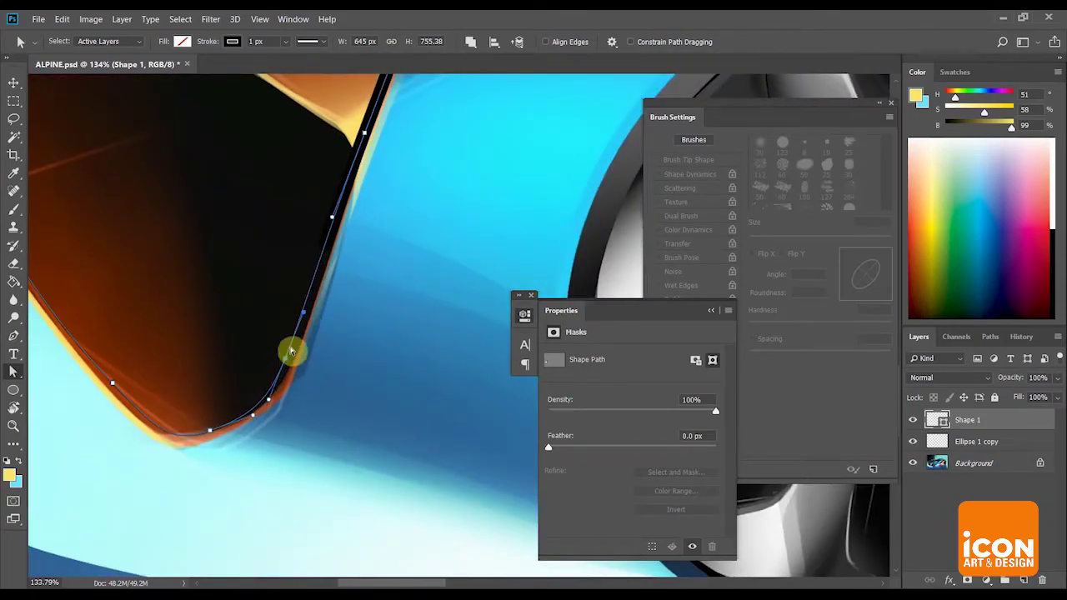
pyautogui.click(292, 352)
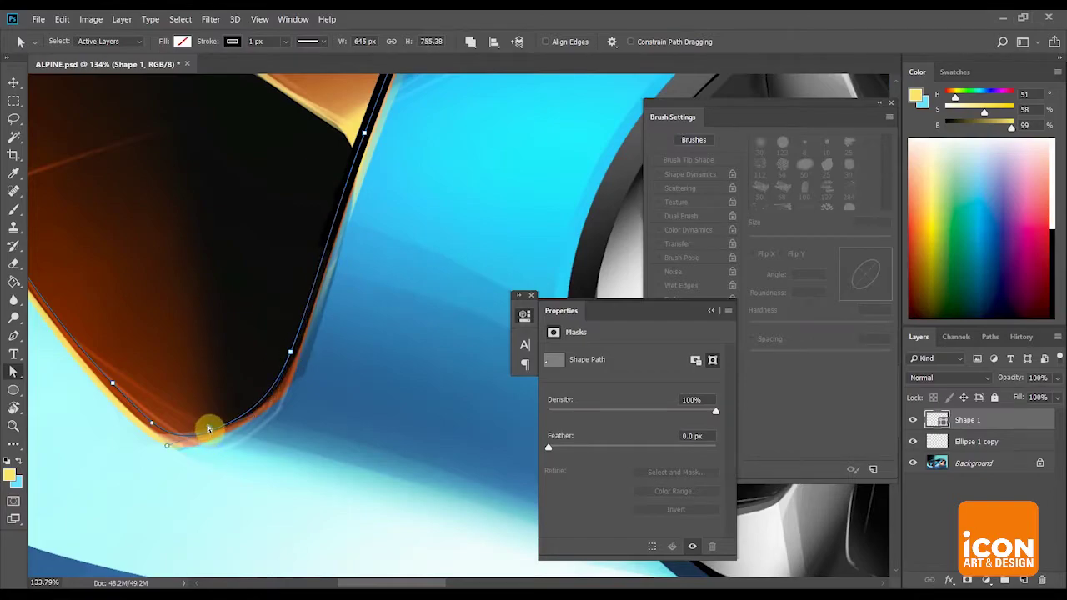
pyautogui.moveTo(119, 91); pyautogui.dragTo(298, 192)
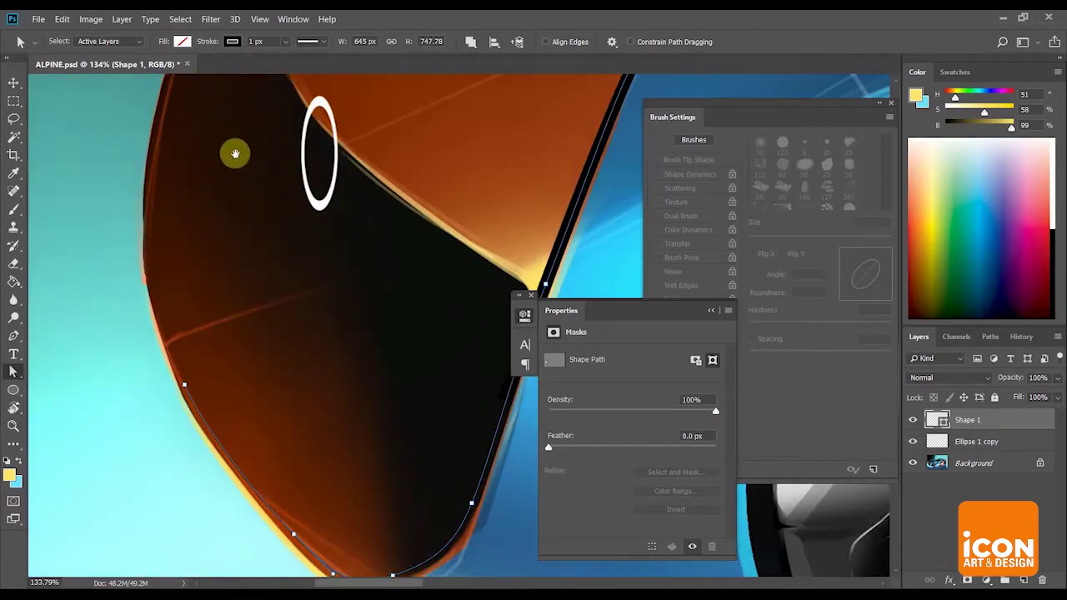
# Give the nose panel path a white stroke 12 px wide.
pyautogui.click(233, 42)
pyautogui.click(301, 73)
pyautogui.moveTo(379, 422)
pyautogui.mouseDown()
pyautogui.moveTo(311, 389)
pyautogui.moveTo(264, 237)
pyautogui.mouseUp()
pyautogui.press('Return')
pyautogui.click(254, 41)
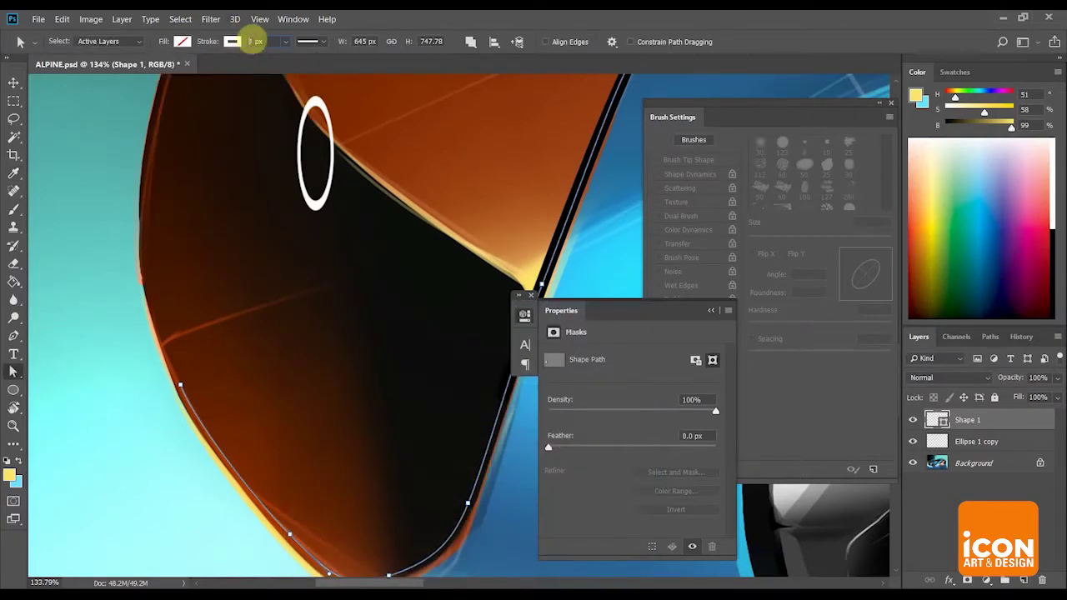
pyautogui.press('Return')
pyautogui.press('z')
pyautogui.moveTo(353, 276); pyautogui.dragTo(272, 258)
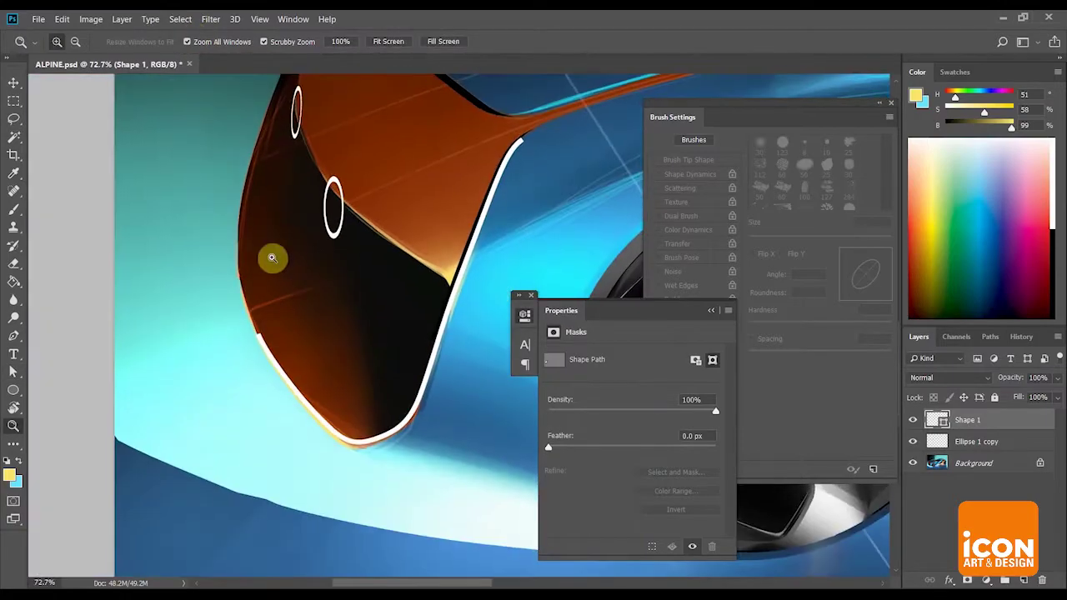
# Set the path's stroke to 8 px with centre alignment and round caps.
pyautogui.click(13, 336)
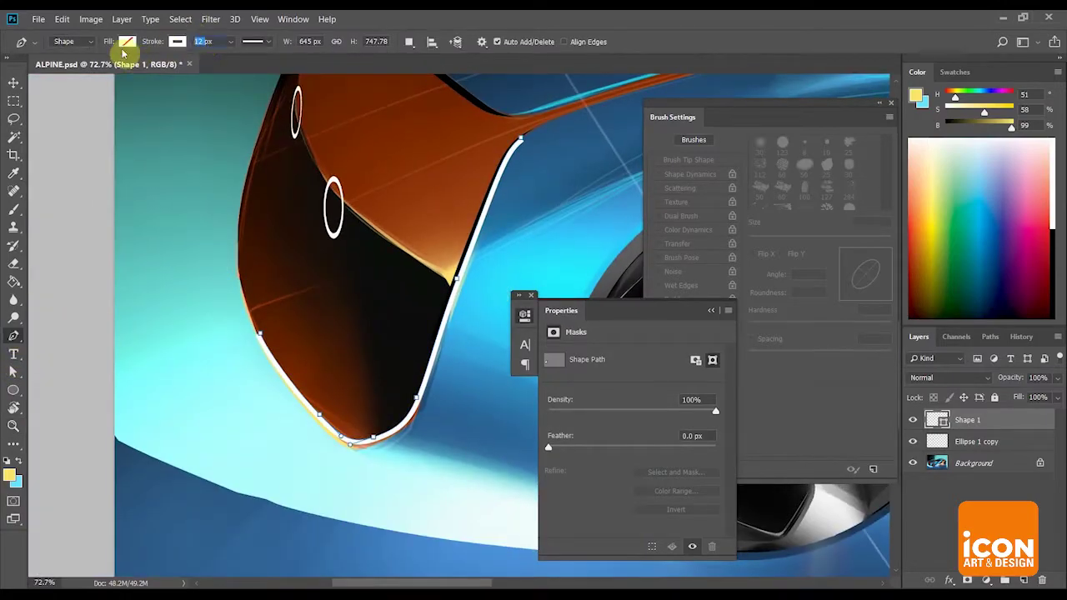
pyautogui.write('8')
pyautogui.press('Return')
pyautogui.click(265, 45)
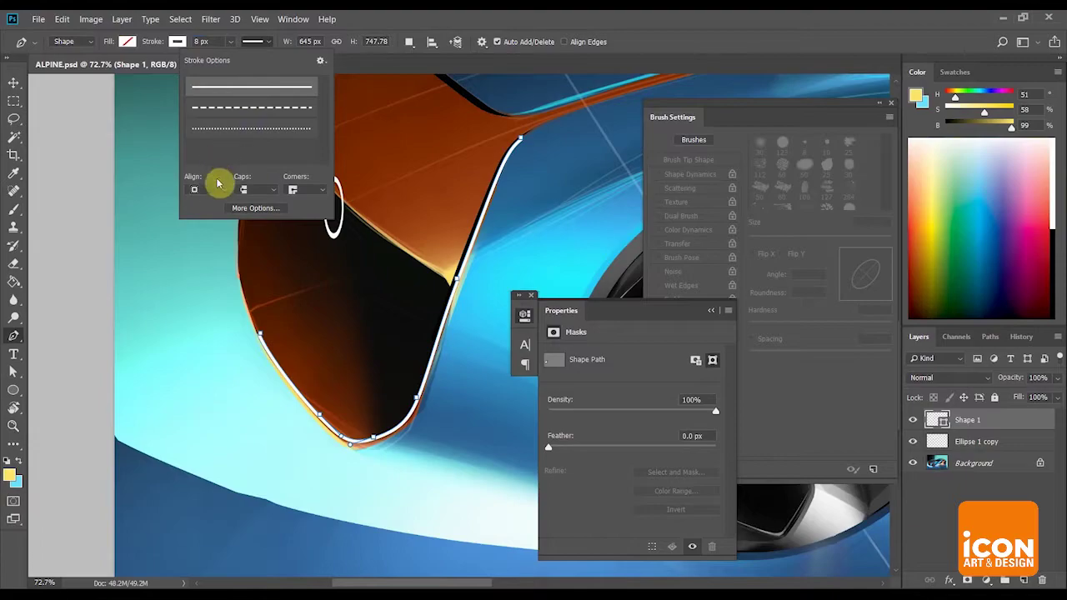
pyautogui.click(207, 190)
pyautogui.click(204, 212)
pyautogui.click(242, 190)
pyautogui.click(247, 218)
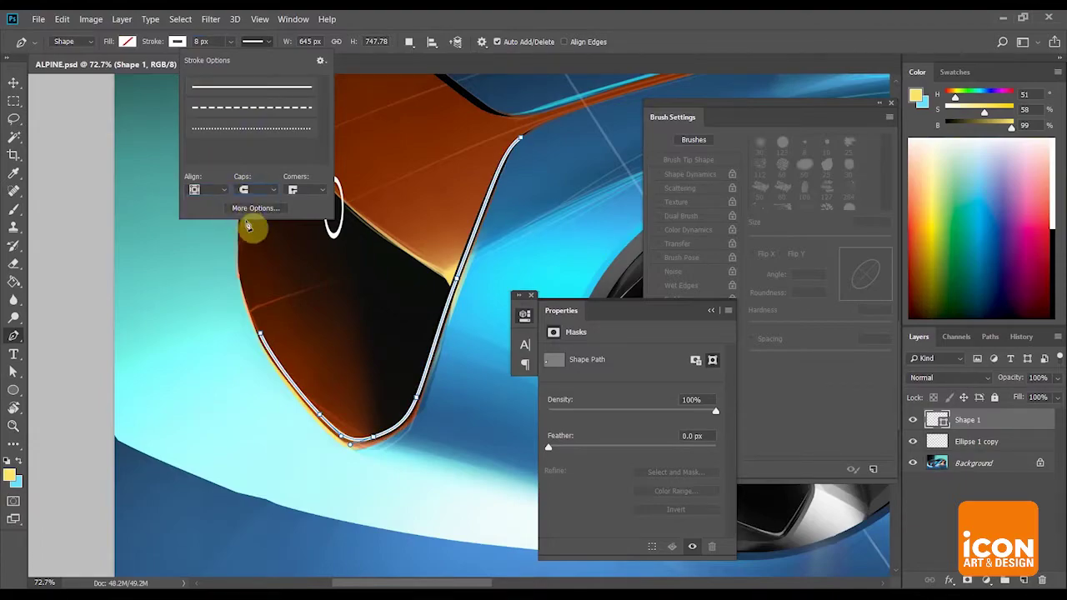
pyautogui.click(317, 260)
pyautogui.click(316, 258)
pyautogui.hotkey('ctrl', 'z')
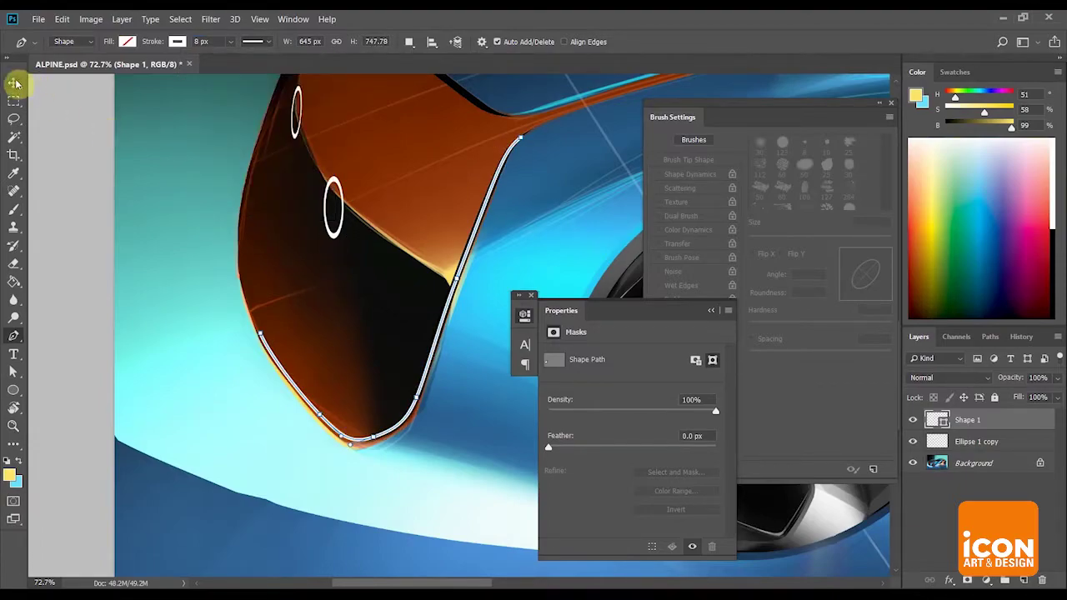
# Check the outline against the whole car and add a new empty layer above the outline shape.
pyautogui.click(14, 83)
pyautogui.press('z')
pyautogui.moveTo(333, 233); pyautogui.dragTo(283, 233)
pyautogui.moveTo(324, 230); pyautogui.dragTo(205, 266)
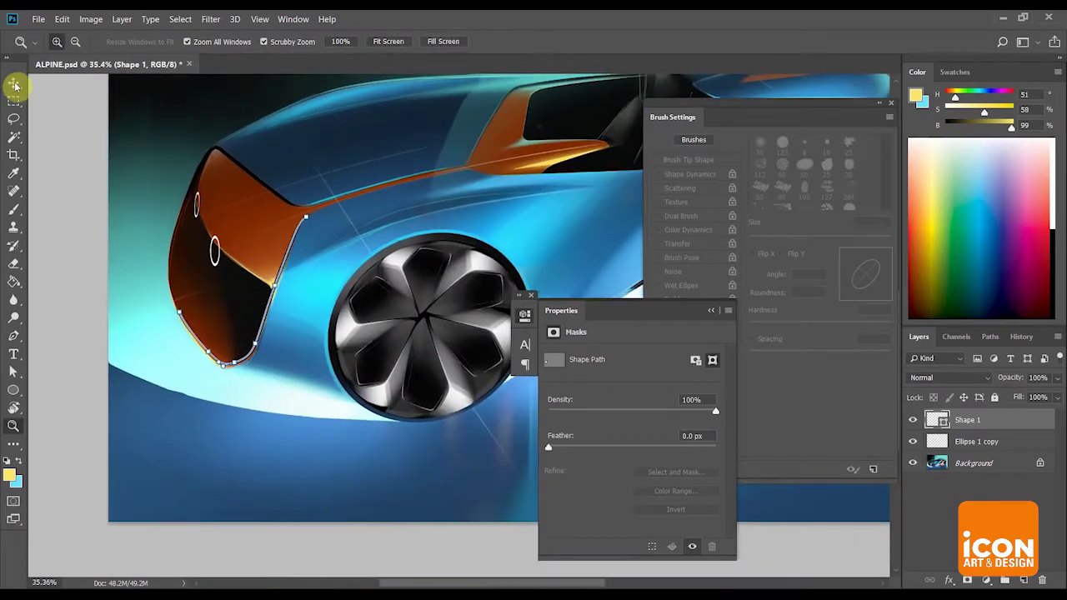
pyautogui.click(14, 85)
pyautogui.press('z')
pyautogui.moveTo(378, 222); pyautogui.dragTo(877, 532)
pyautogui.click(1023, 579)
pyautogui.moveTo(453, 417); pyautogui.dragTo(324, 240)
pyautogui.moveTo(229, 246); pyautogui.dragTo(352, 241)
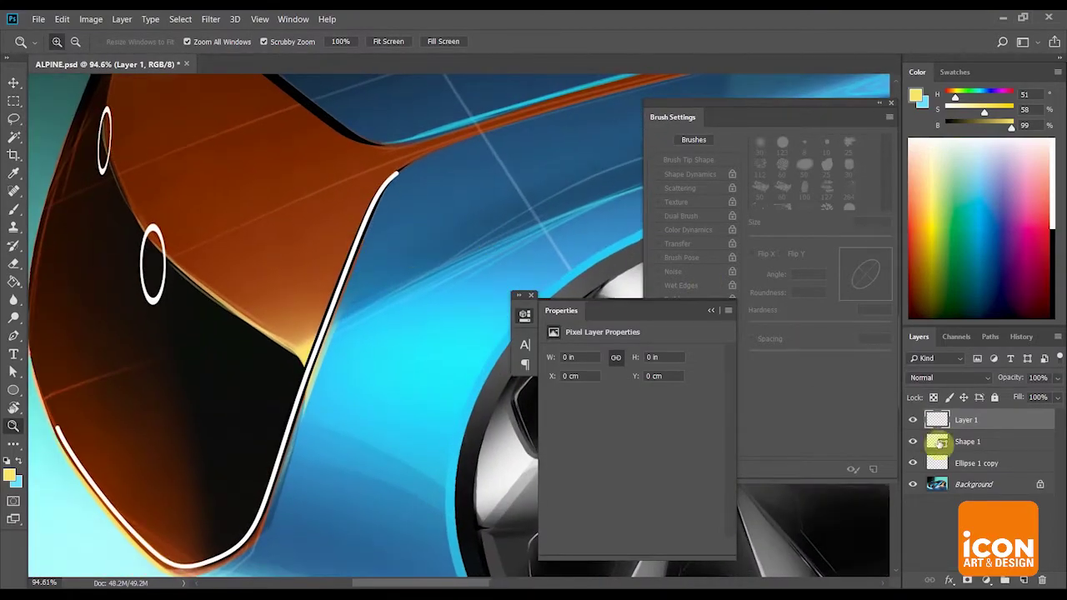
# Select the nose outline's shape layer and set its stroke width to 24 px.
pyautogui.click(960, 442)
pyautogui.moveTo(328, 338); pyautogui.dragTo(369, 257)
pyautogui.click(15, 335)
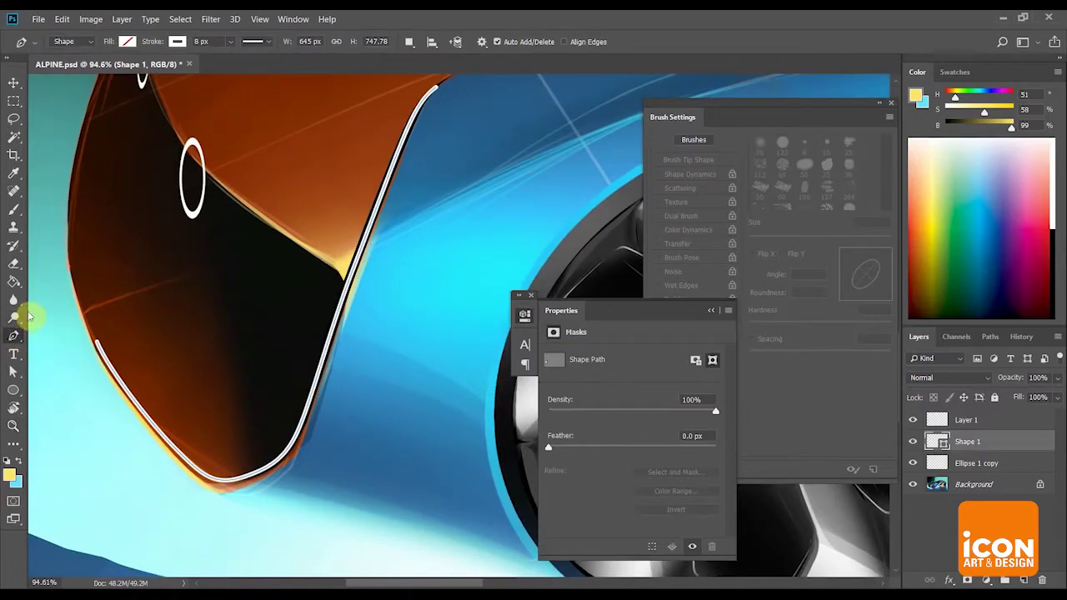
pyautogui.moveTo(260, 209); pyautogui.dragTo(280, 263)
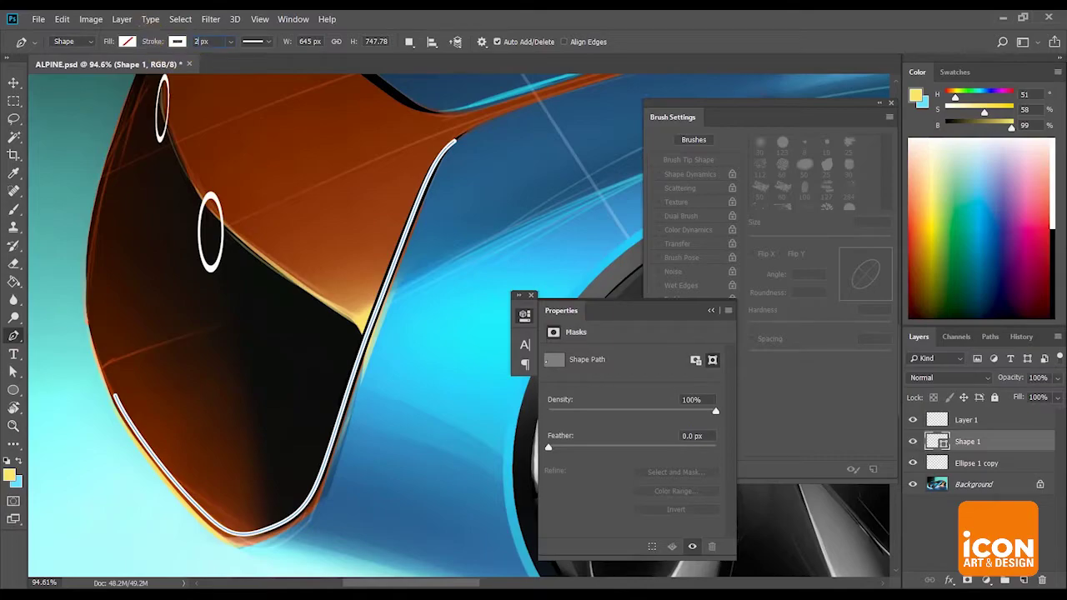
pyautogui.write('4')
pyautogui.press('Return')
pyautogui.moveTo(209, 308); pyautogui.dragTo(210, 250)
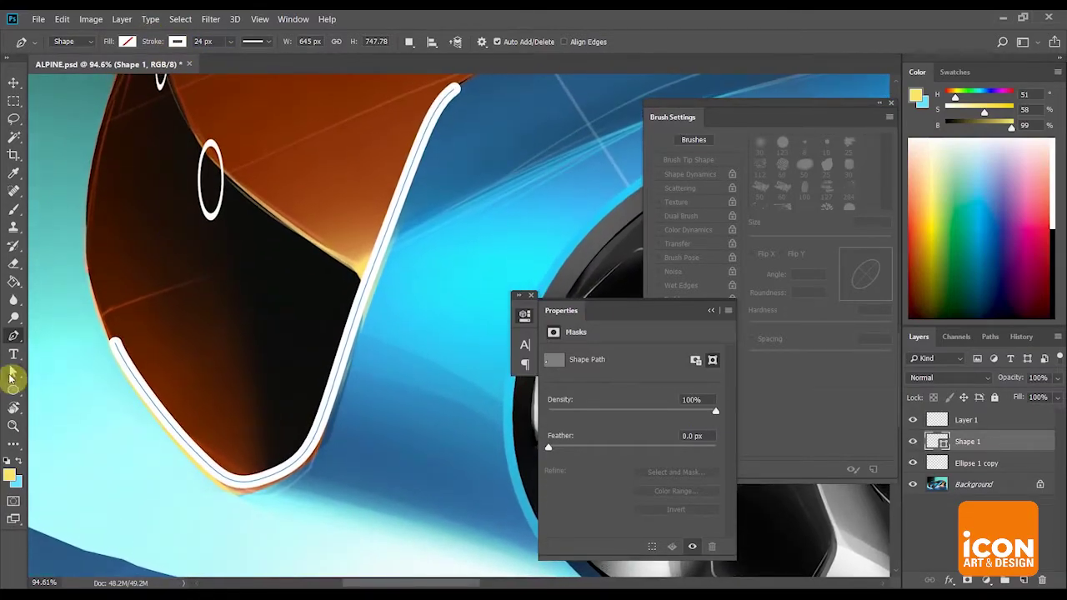
# Reposition the outline's anchors and handles at the panel's bottom and lower wheel-side corner to match the panel edge.
pyautogui.click(11, 377)
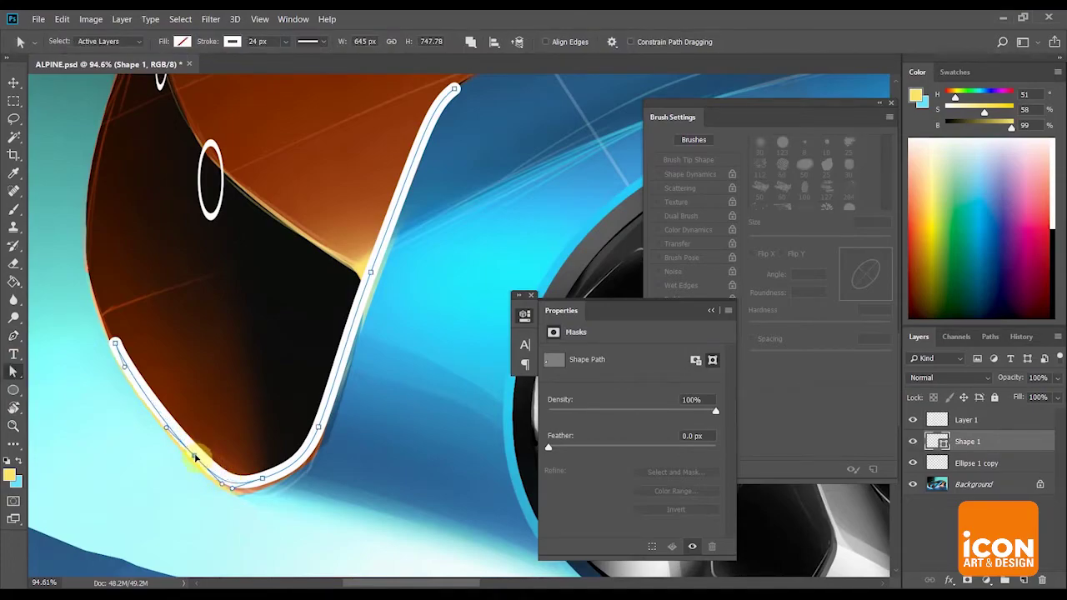
pyautogui.click(262, 479)
pyautogui.moveTo(263, 485); pyautogui.dragTo(264, 486)
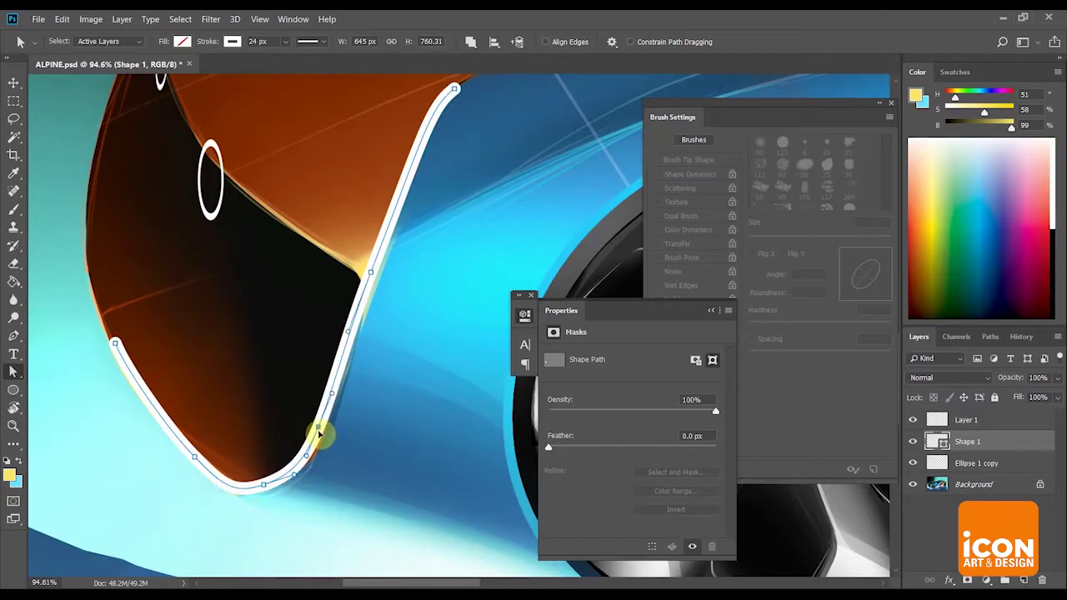
pyautogui.moveTo(319, 434); pyautogui.dragTo(319, 435)
pyautogui.click(374, 271)
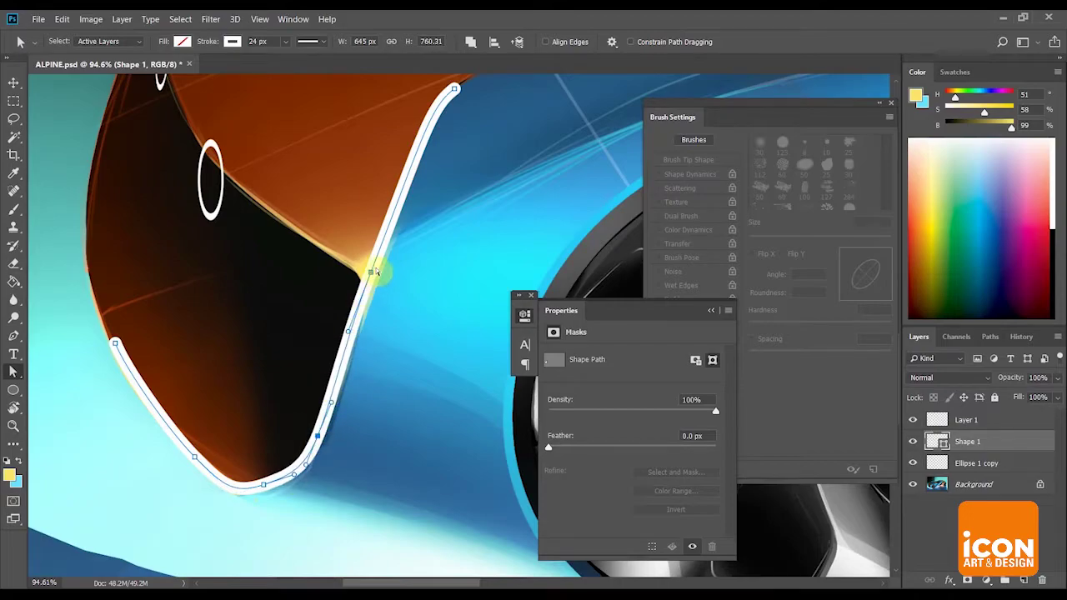
pyautogui.click(324, 437)
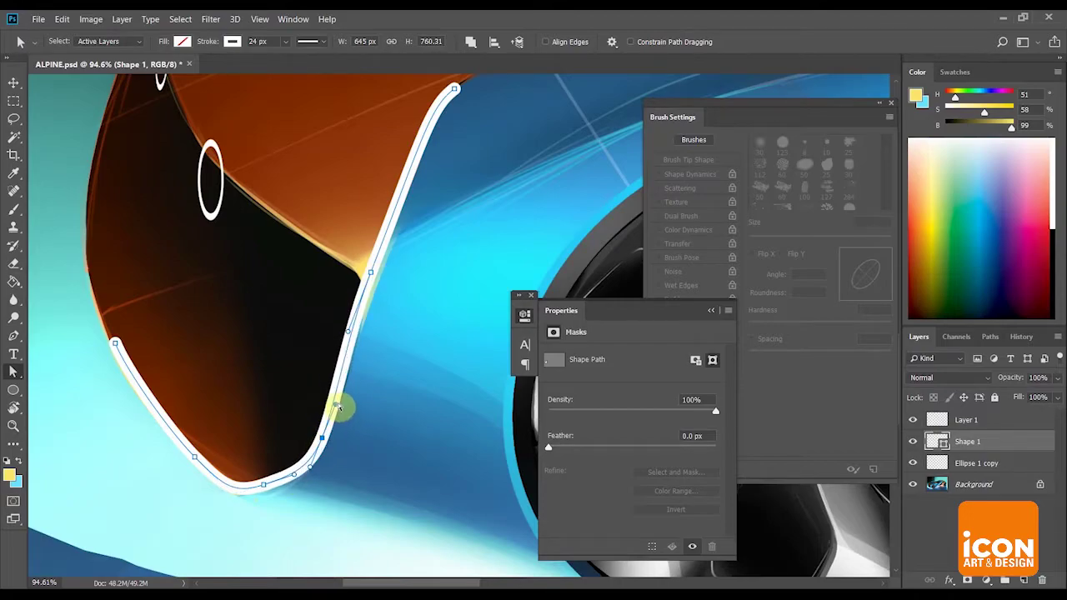
pyautogui.moveTo(349, 332); pyautogui.dragTo(357, 313)
# Extend the outline's upper end to the panel's top corner and shift the anchor at the yellow inner corner onto the edge.
pyautogui.moveTo(415, 155); pyautogui.dragTo(378, 214)
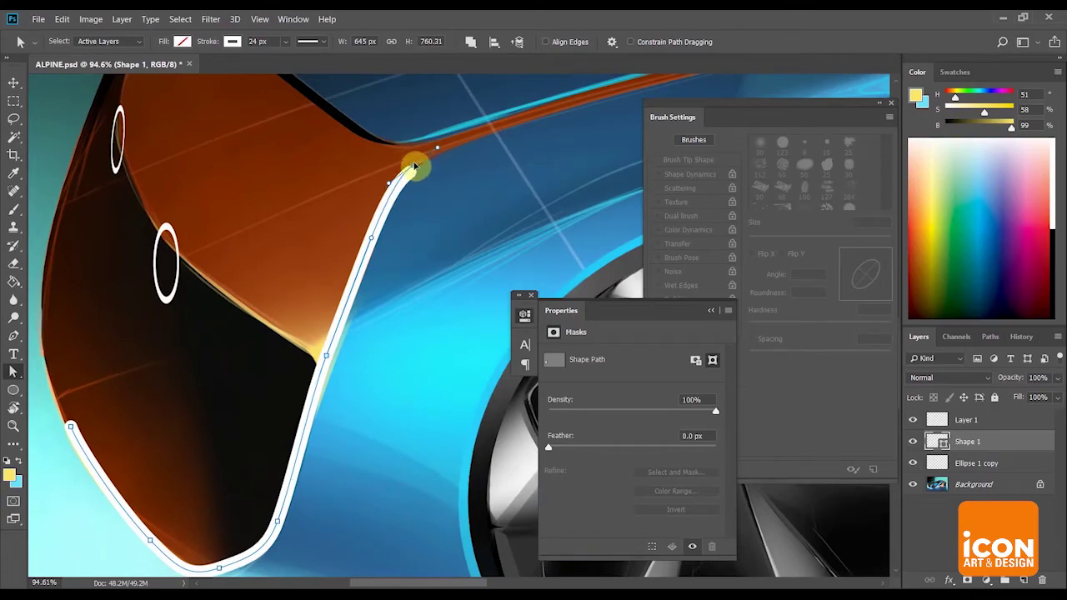
pyautogui.moveTo(416, 163); pyautogui.dragTo(418, 165)
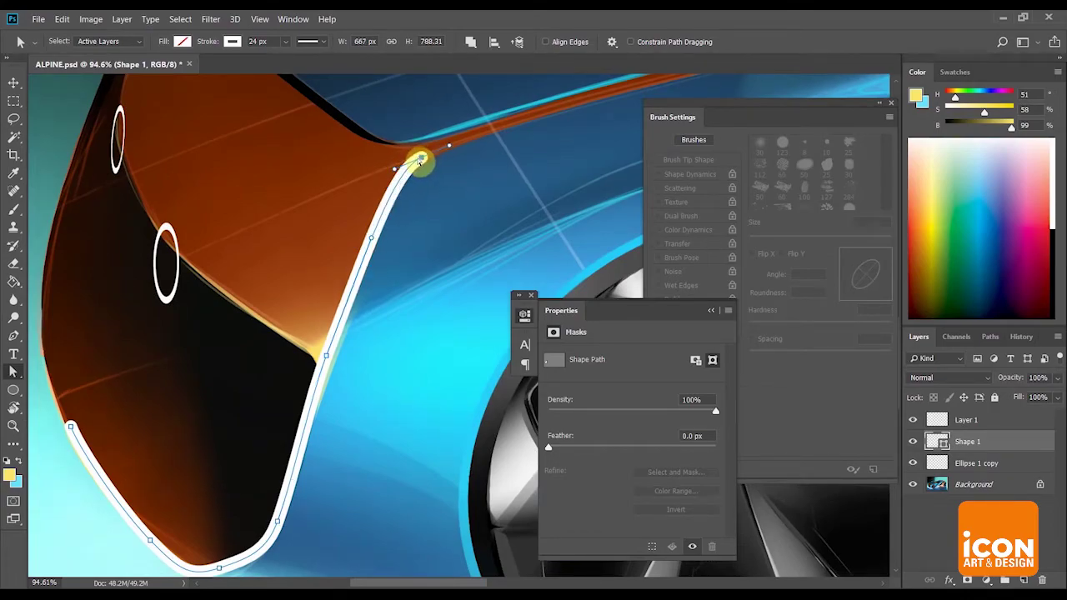
pyautogui.scroll(-3, 356, 227)
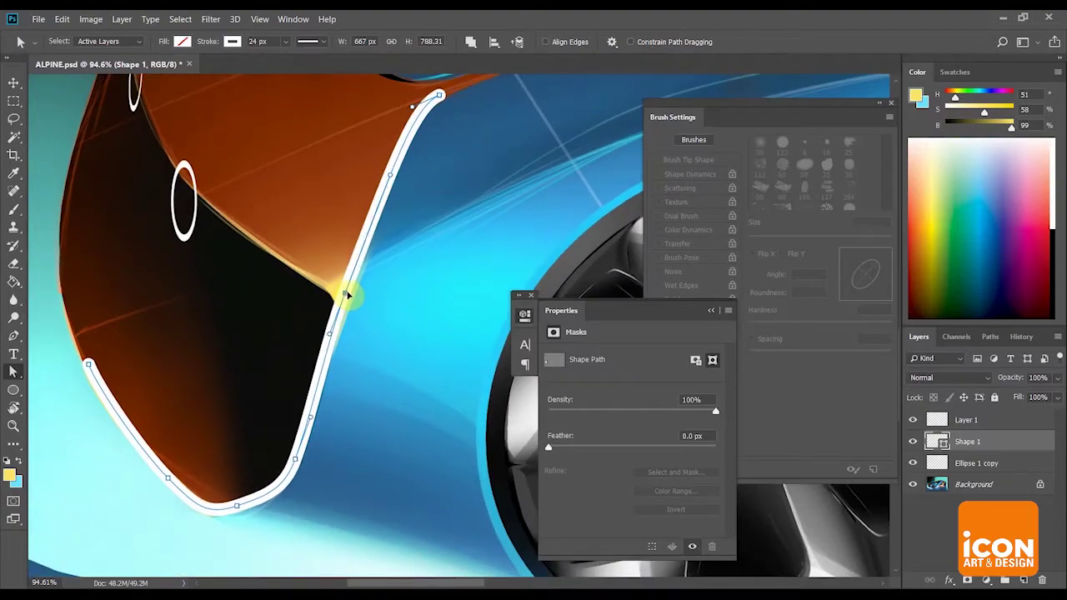
pyautogui.moveTo(352, 293); pyautogui.dragTo(349, 290)
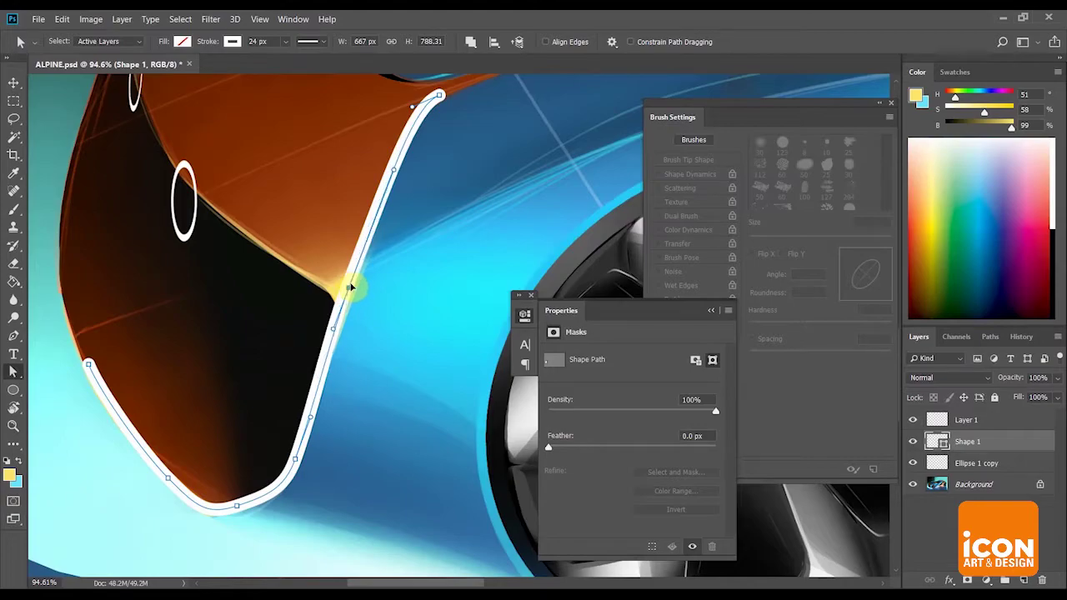
pyautogui.moveTo(311, 350); pyautogui.dragTo(379, 331)
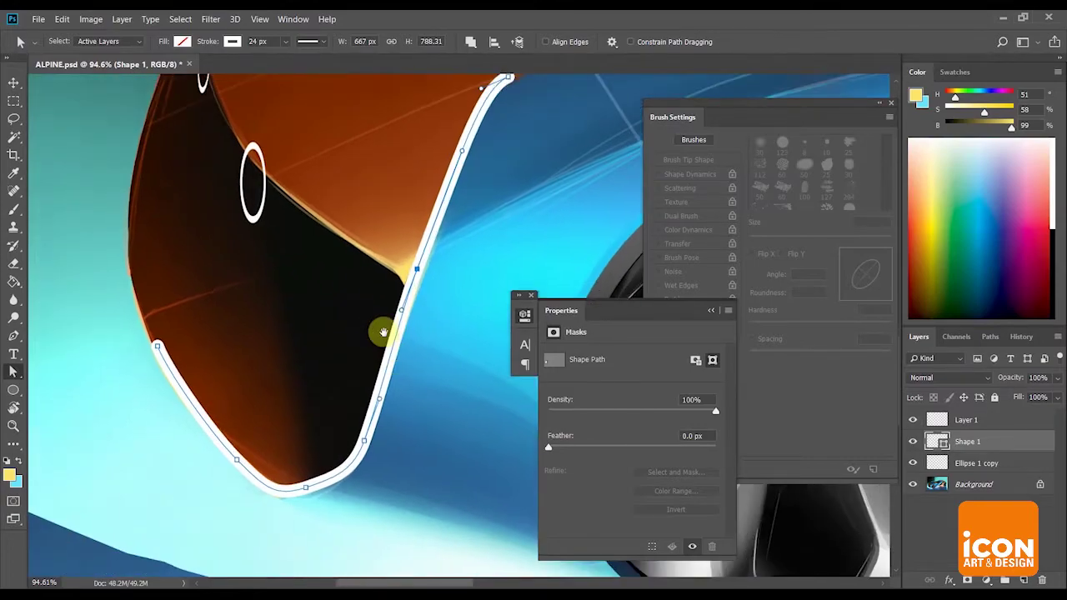
# Change the nose outline's stroke colour to black and duplicate its shape layer.
pyautogui.click(231, 42)
pyautogui.click(298, 68)
pyautogui.click(387, 280)
pyautogui.click(610, 338)
pyautogui.press('z')
pyautogui.moveTo(534, 319); pyautogui.dragTo(536, 319)
pyautogui.moveTo(433, 326); pyautogui.dragTo(345, 379)
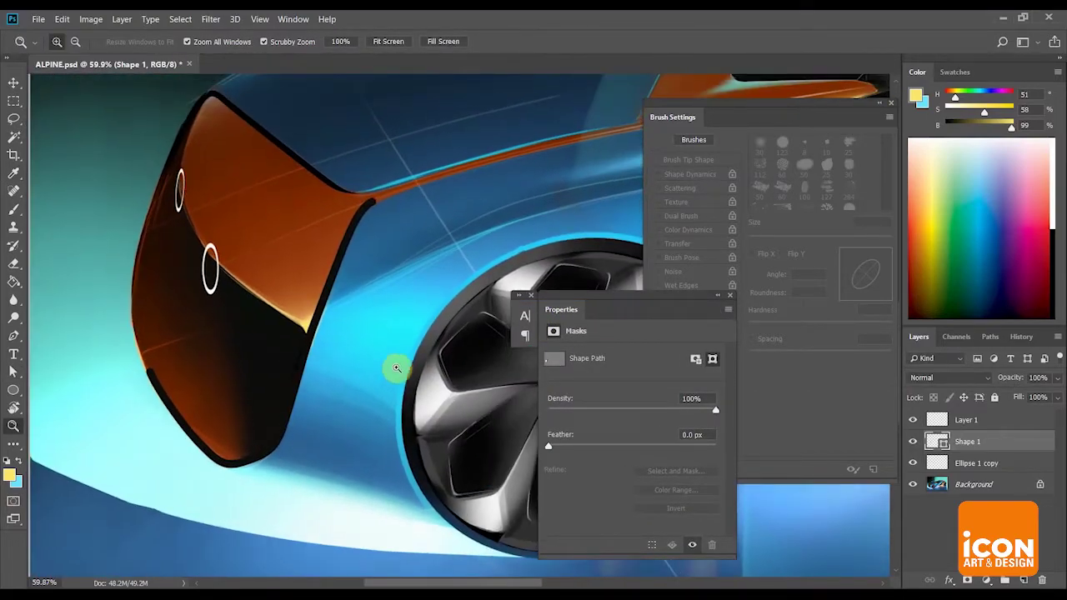
pyautogui.moveTo(980, 443); pyautogui.dragTo(1024, 580)
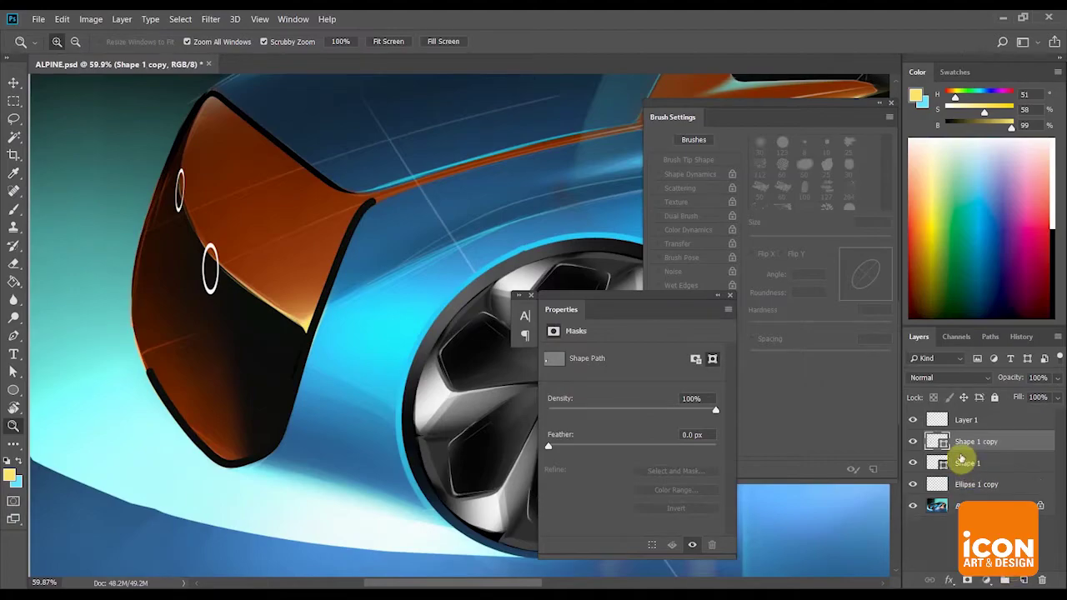
# Rasterize the original black outline by merging its Shape 1 layer with a new blank layer placed beneath it.
pyautogui.click(964, 464)
pyautogui.click(976, 486)
pyautogui.click(1023, 580)
pyautogui.keyDown('shift'); pyautogui.click(961, 466); pyautogui.keyUp('shift')
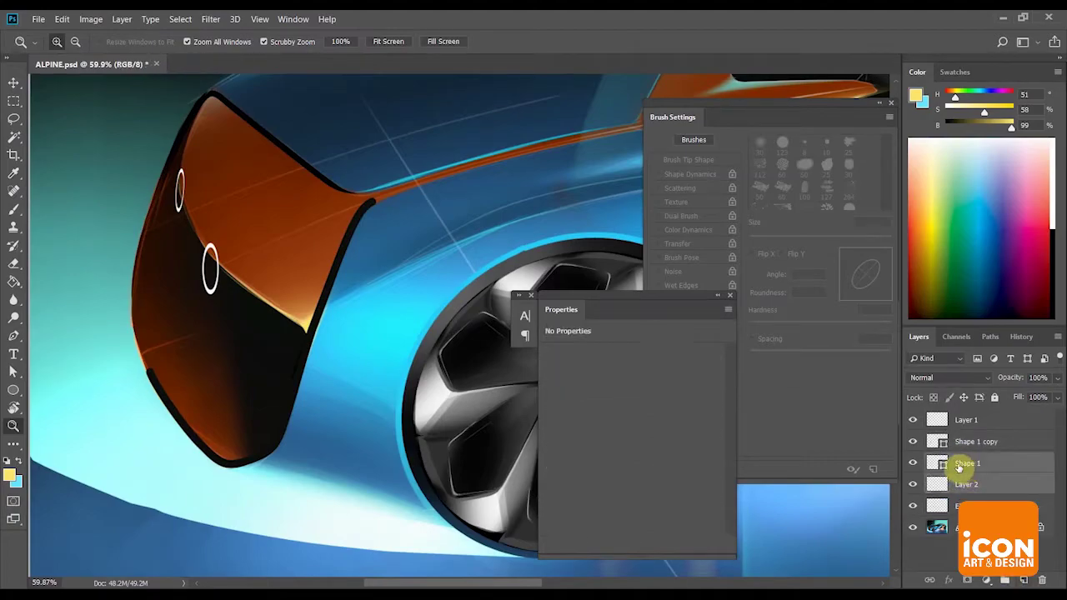
pyautogui.hotkey('ctrl', 'e')
pyautogui.moveTo(362, 369); pyautogui.dragTo(336, 338)
pyautogui.press('e')
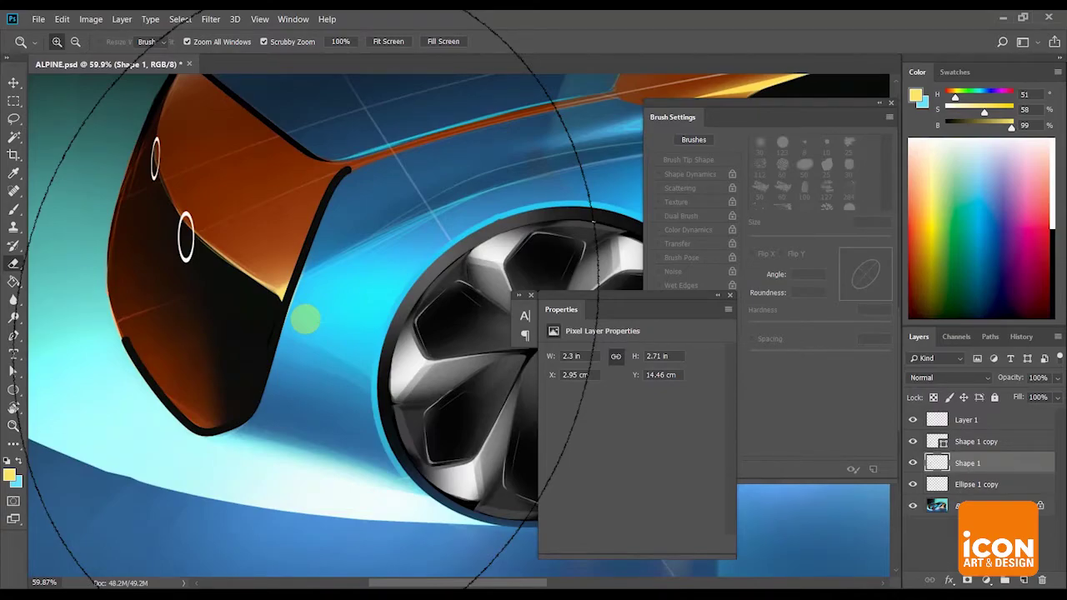
# Hide the Shape 1 copy layer so only the rasterized black outline shows.
pyautogui.press('l')
pyautogui.rightClick(163, 275)
pyautogui.click(950, 440)
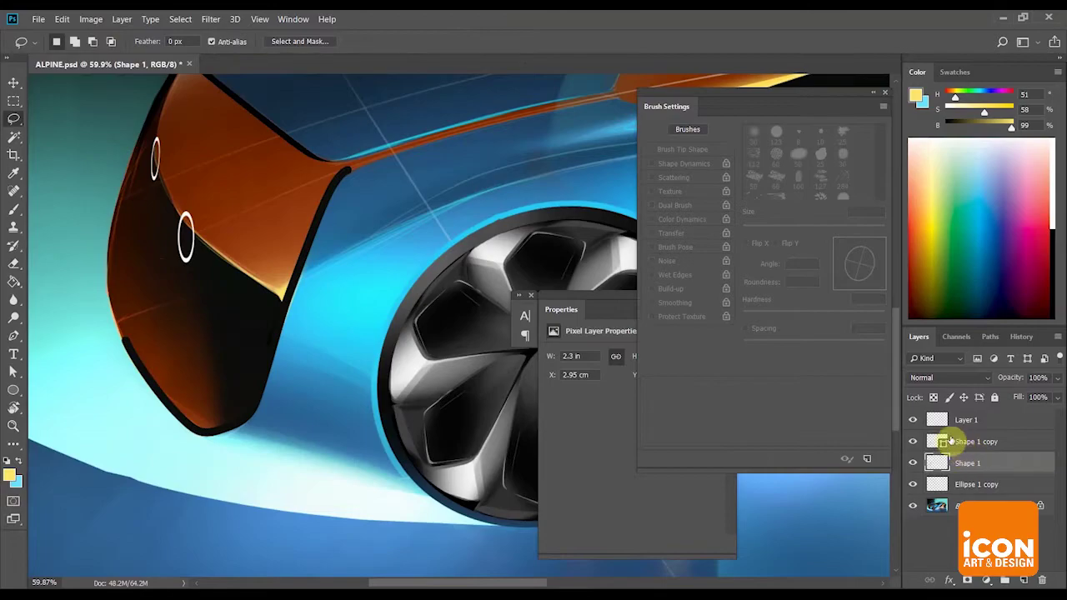
pyautogui.click(913, 441)
pyautogui.press('e')
# Trim the black outline's blunt upper end into a taper with Lasso selections along the orange strip, deleting and deselecting each.
pyautogui.moveTo(444, 186); pyautogui.dragTo(429, 252)
pyautogui.press('r')
pyautogui.moveTo(463, 158); pyautogui.dragTo(432, 156)
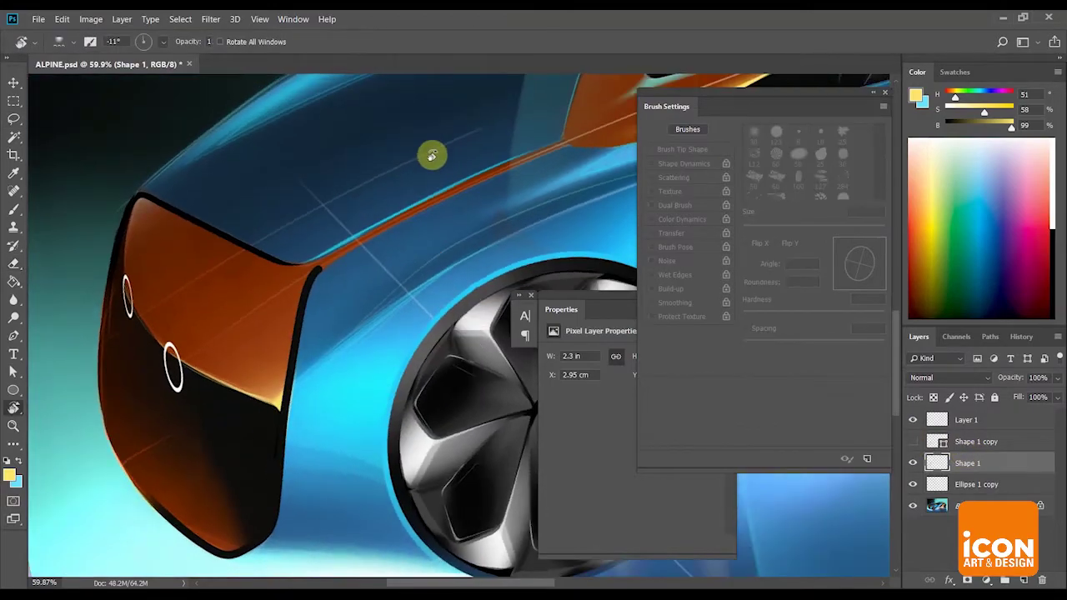
pyautogui.press('r')
pyautogui.moveTo(317, 241)
pyautogui.mouseDown()
pyautogui.moveTo(376, 186)
pyautogui.moveTo(367, 211)
pyautogui.moveTo(298, 268)
pyautogui.mouseUp()
pyautogui.press('z')
pyautogui.moveTo(294, 267); pyautogui.dragTo(493, 217)
pyautogui.press('e')
pyautogui.press('l')
pyautogui.moveTo(341, 354)
pyautogui.mouseDown()
pyautogui.moveTo(292, 448)
pyautogui.moveTo(216, 374)
pyautogui.moveTo(322, 341)
pyautogui.moveTo(293, 445)
pyautogui.moveTo(368, 379)
pyautogui.mouseUp()
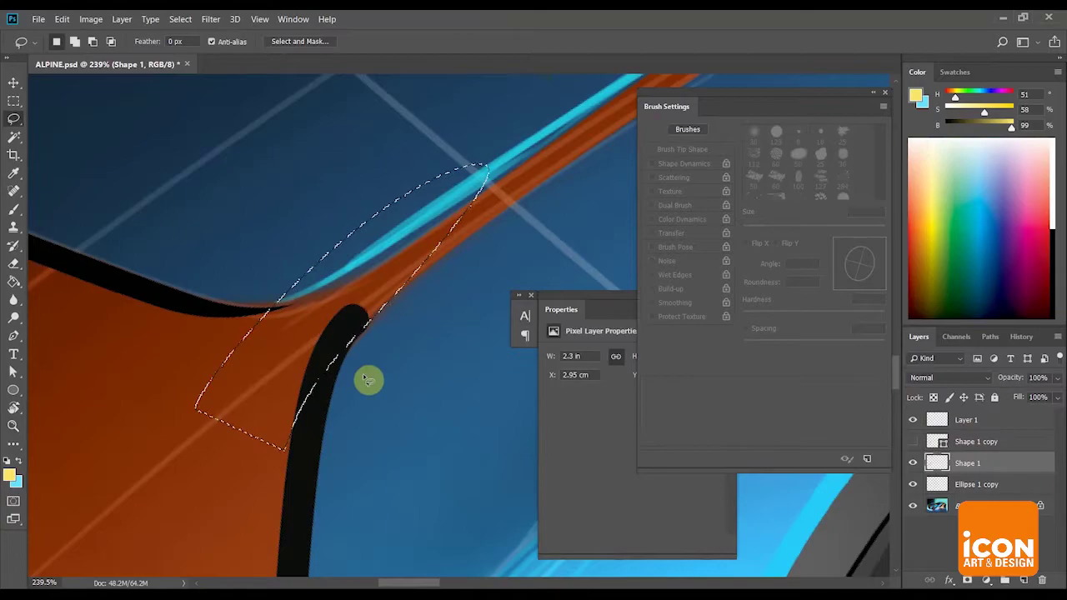
pyautogui.press('Delete')
pyautogui.hotkey('ctrl', 'd')
pyautogui.moveTo(289, 441)
pyautogui.mouseDown()
pyautogui.moveTo(363, 267)
pyautogui.moveTo(245, 369)
pyautogui.mouseUp()
pyautogui.press('Delete')
pyautogui.hotkey('ctrl', 'd')
# Examine the trimmed black outline in the full car view and close up around the nose panel.
pyautogui.scroll(-10, 450, 233)
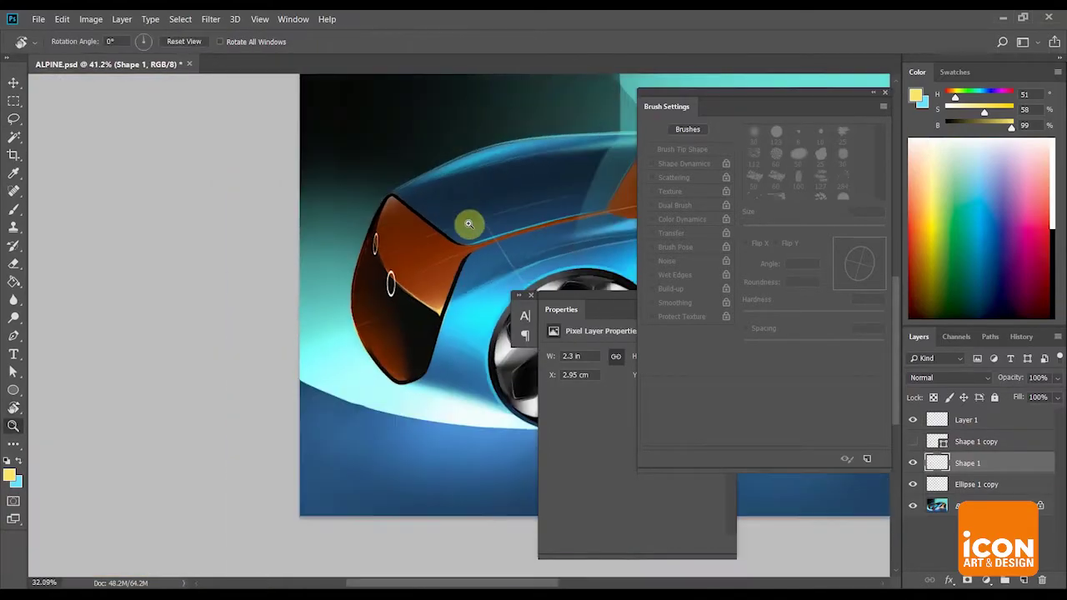
pyautogui.moveTo(483, 252); pyautogui.dragTo(348, 226)
pyautogui.moveTo(383, 226); pyautogui.dragTo(360, 236)
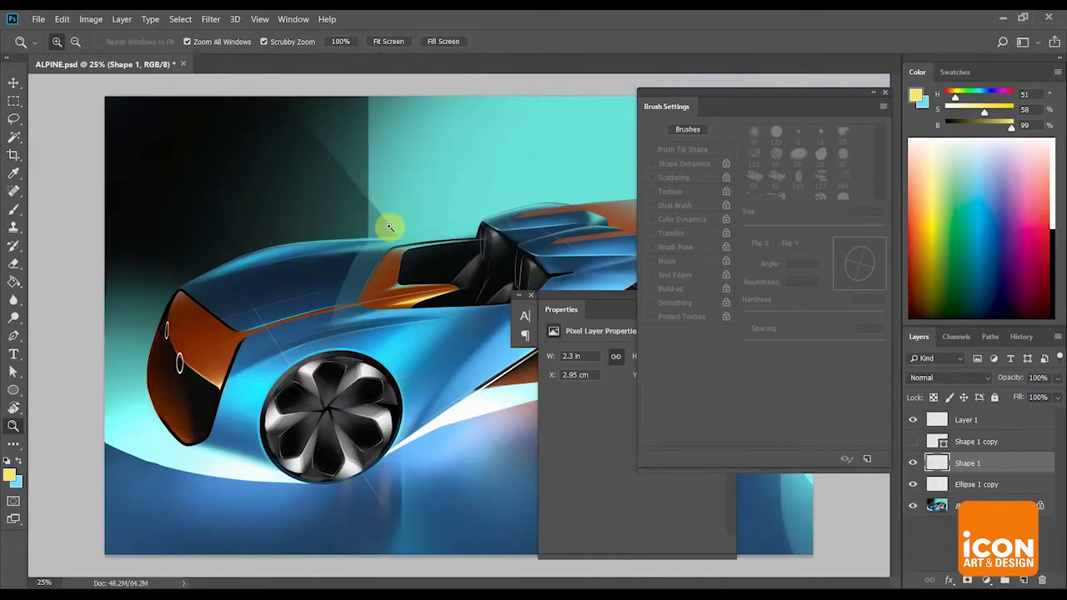
pyautogui.moveTo(209, 371); pyautogui.dragTo(339, 317)
pyautogui.press('r')
pyautogui.moveTo(397, 223)
pyautogui.mouseDown()
pyautogui.moveTo(466, 185)
pyautogui.moveTo(469, 222)
pyautogui.mouseUp()
pyautogui.press('z')
pyautogui.press('e')
pyautogui.press('[')
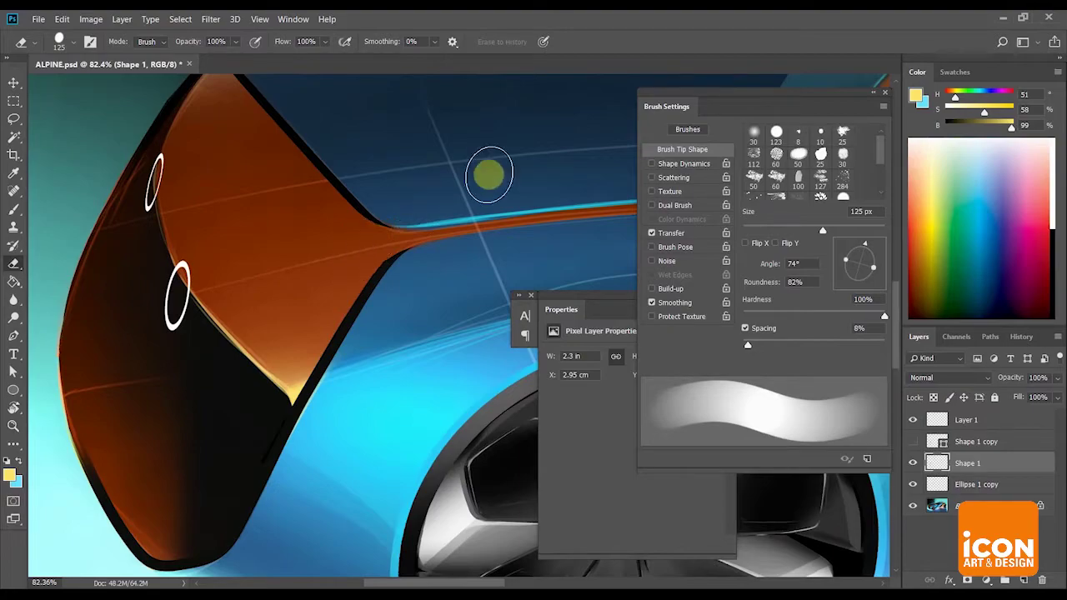
pyautogui.press('z')
pyautogui.moveTo(488, 171); pyautogui.dragTo(471, 172)
# Show the Shape 1 copy outline and set its stroke to white with a width of 8 px.
pyautogui.click(942, 442)
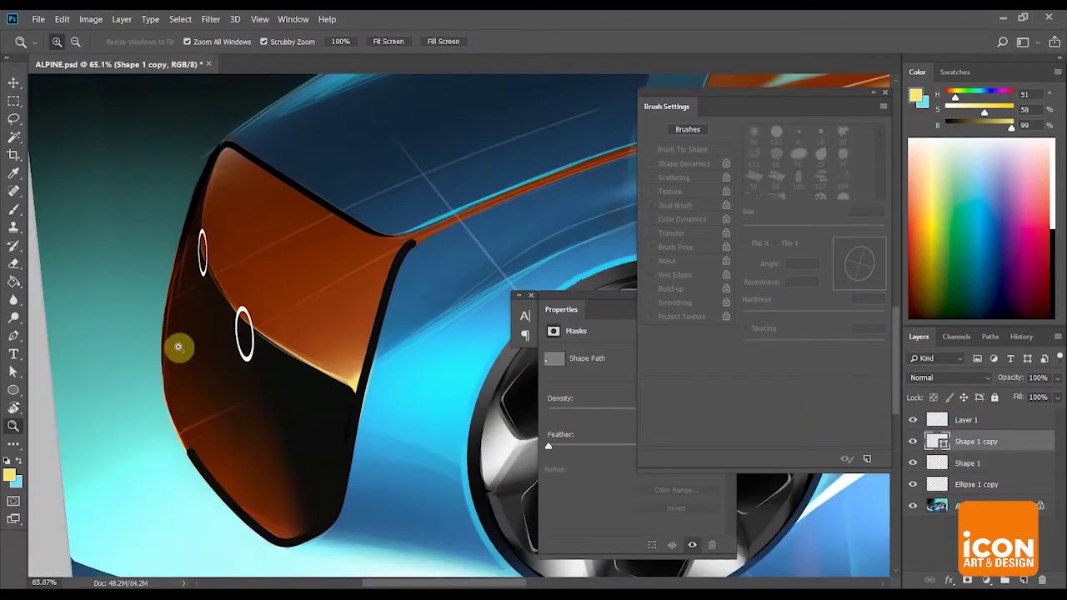
pyautogui.click(15, 346)
pyautogui.click(180, 43)
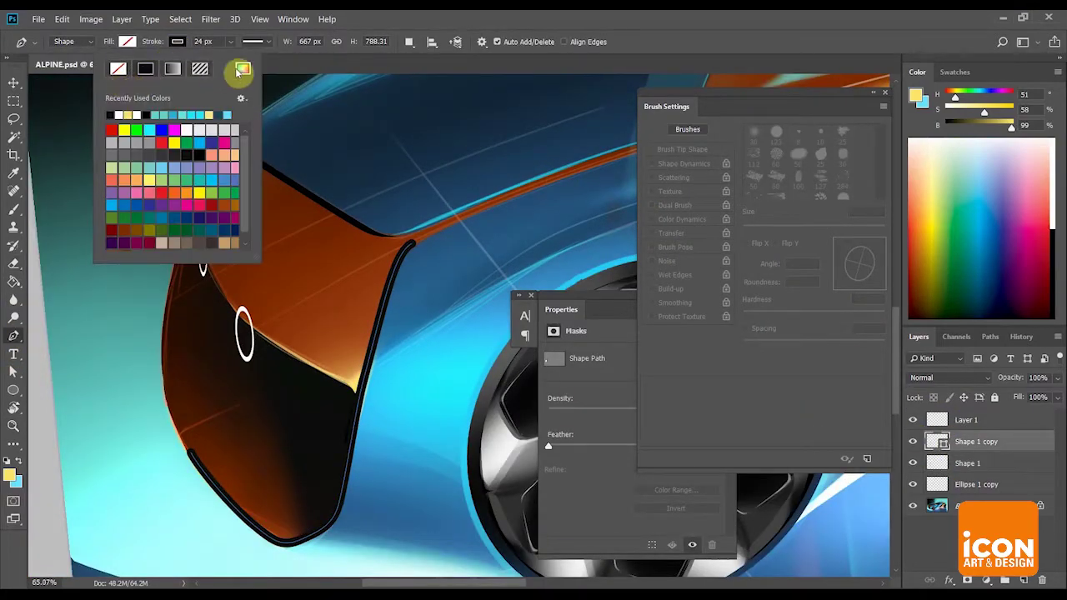
pyautogui.click(242, 69)
pyautogui.moveTo(312, 370); pyautogui.dragTo(228, 249)
pyautogui.press('Return')
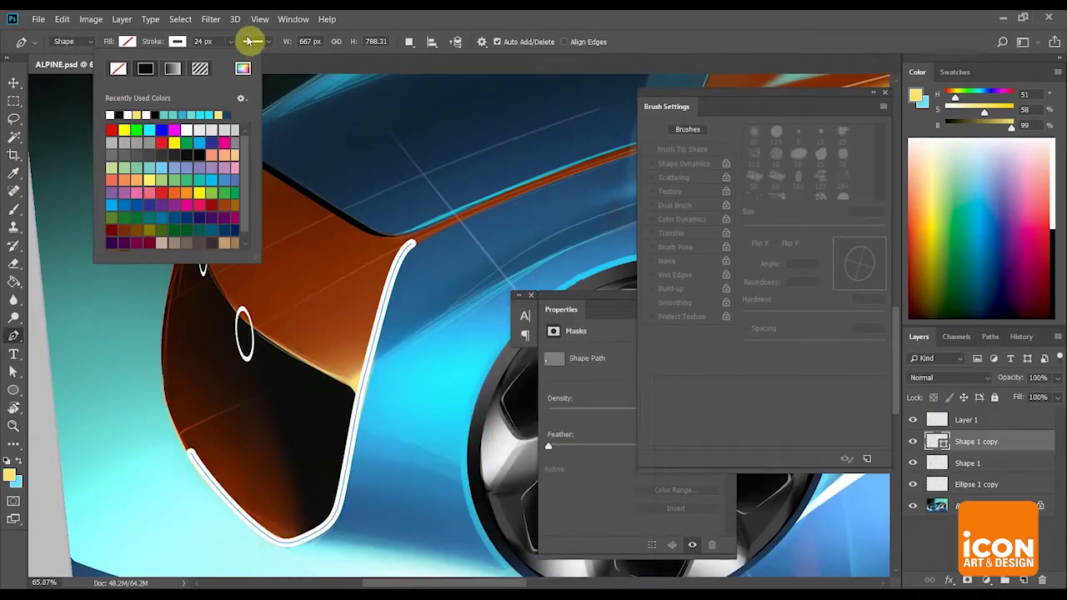
pyautogui.click(200, 42)
pyautogui.click(203, 42)
pyautogui.write('8')
pyautogui.press('Return')
# Reposition the white outline's upper end anchor and its handles to keep the line inside the black outline's taper.
pyautogui.press('z')
pyautogui.moveTo(369, 350); pyautogui.dragTo(400, 371)
pyautogui.moveTo(421, 262); pyautogui.dragTo(417, 196)
pyautogui.moveTo(423, 133)
pyautogui.mouseDown()
pyautogui.moveTo(467, 128)
pyautogui.moveTo(436, 230)
pyautogui.mouseUp()
pyautogui.click(13, 372)
pyautogui.moveTo(364, 169); pyautogui.dragTo(293, 230)
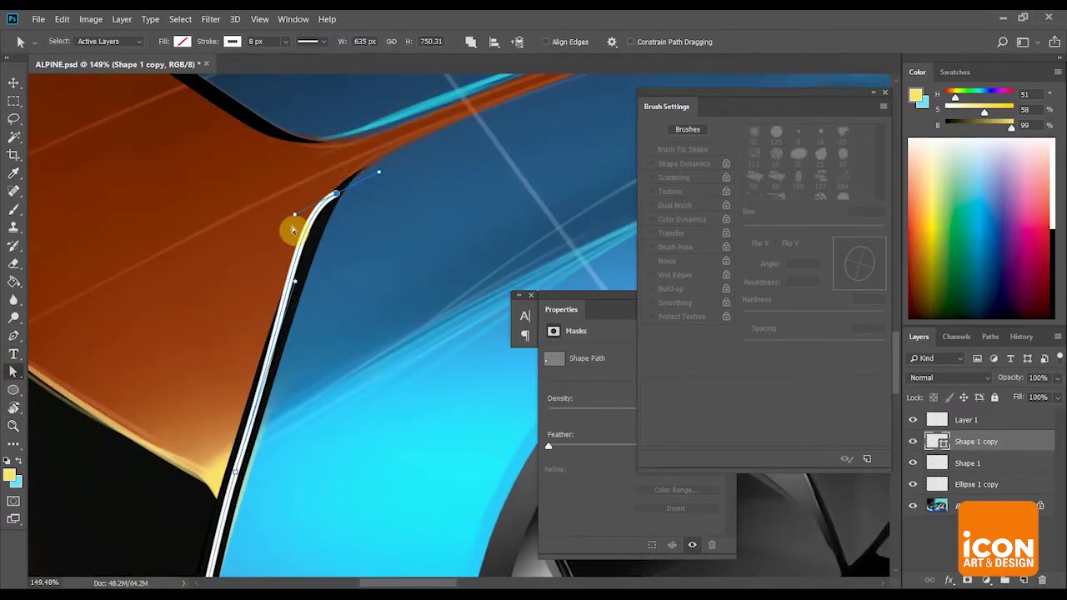
pyautogui.moveTo(324, 213); pyautogui.dragTo(342, 147)
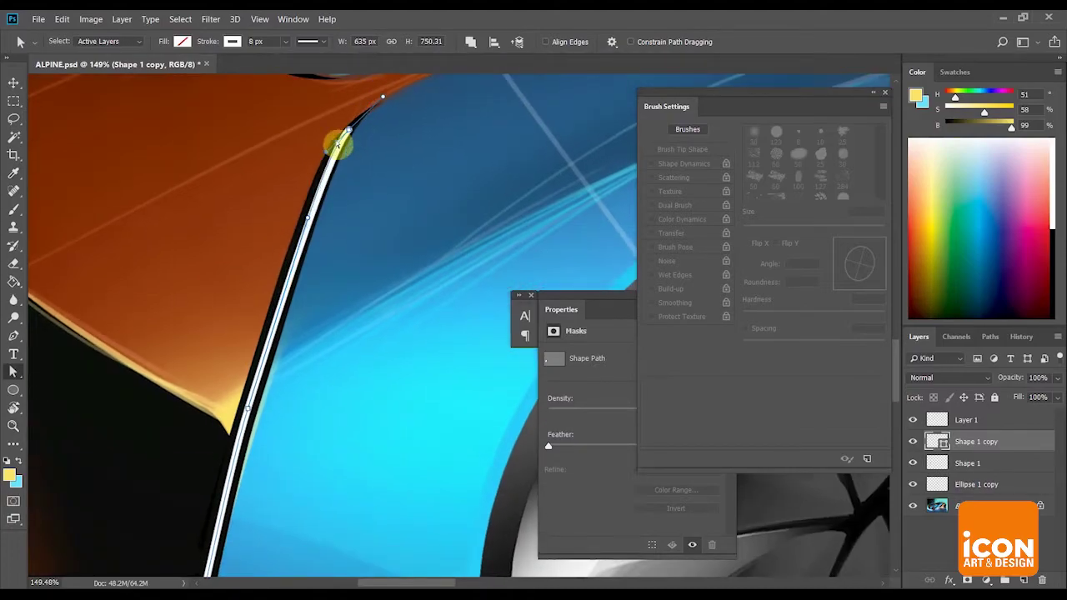
pyautogui.moveTo(340, 150); pyautogui.dragTo(370, 116)
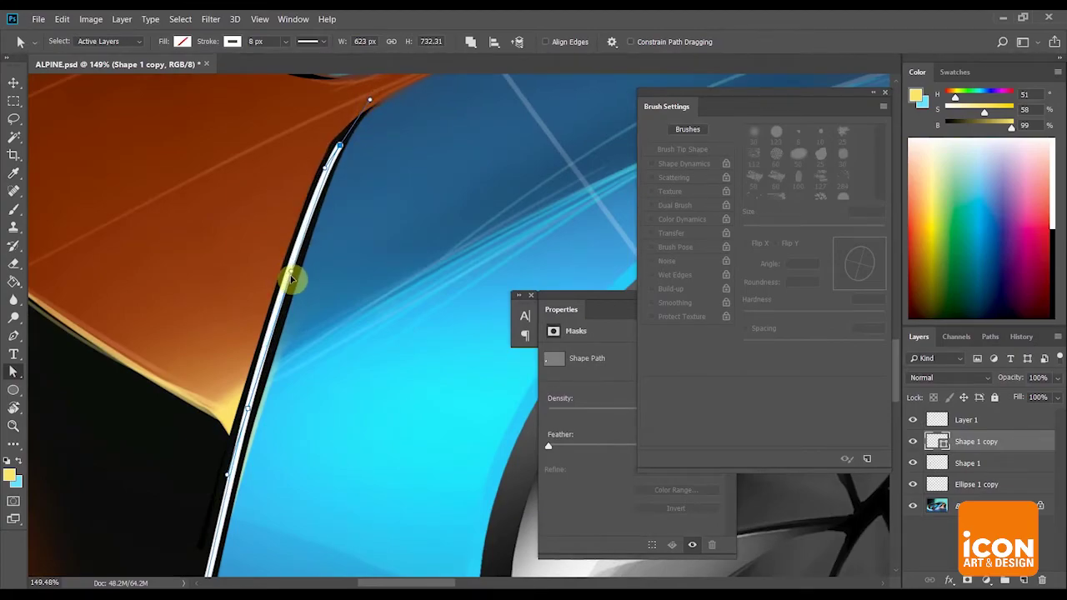
# Set the white outline's stroke width to 6 px.
pyautogui.scroll(-5, 281, 283)
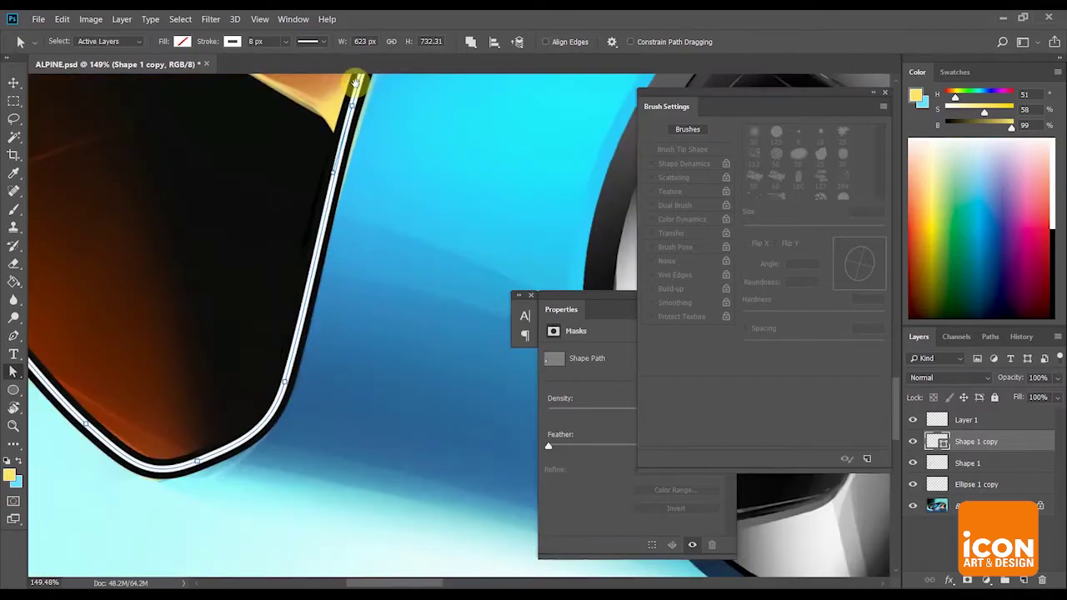
pyautogui.press('z')
pyautogui.moveTo(306, 277); pyautogui.dragTo(269, 276)
pyautogui.press('r')
pyautogui.moveTo(333, 243); pyautogui.dragTo(348, 231)
pyautogui.press('z')
pyautogui.moveTo(205, 381); pyautogui.dragTo(305, 339)
pyautogui.click(14, 336)
pyautogui.click(202, 39)
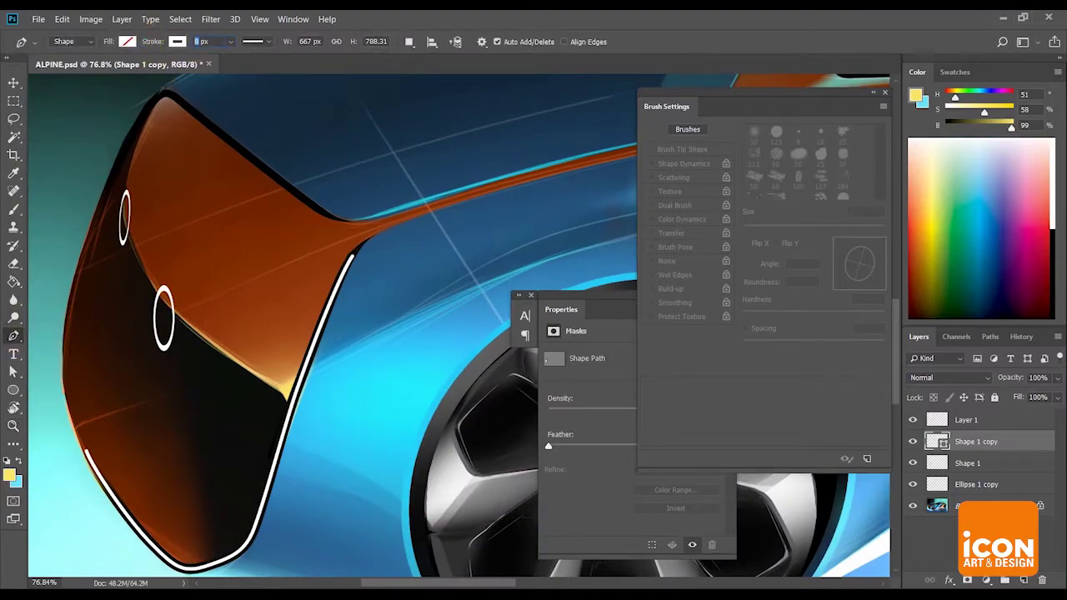
pyautogui.write('6')
pyautogui.press('Return')
# On a new layer, draw a Pen shape path along the panel's upper edge, around its top corner and down the outer edge.
pyautogui.press('z')
pyautogui.moveTo(343, 300); pyautogui.dragTo(300, 284)
pyautogui.click(521, 269)
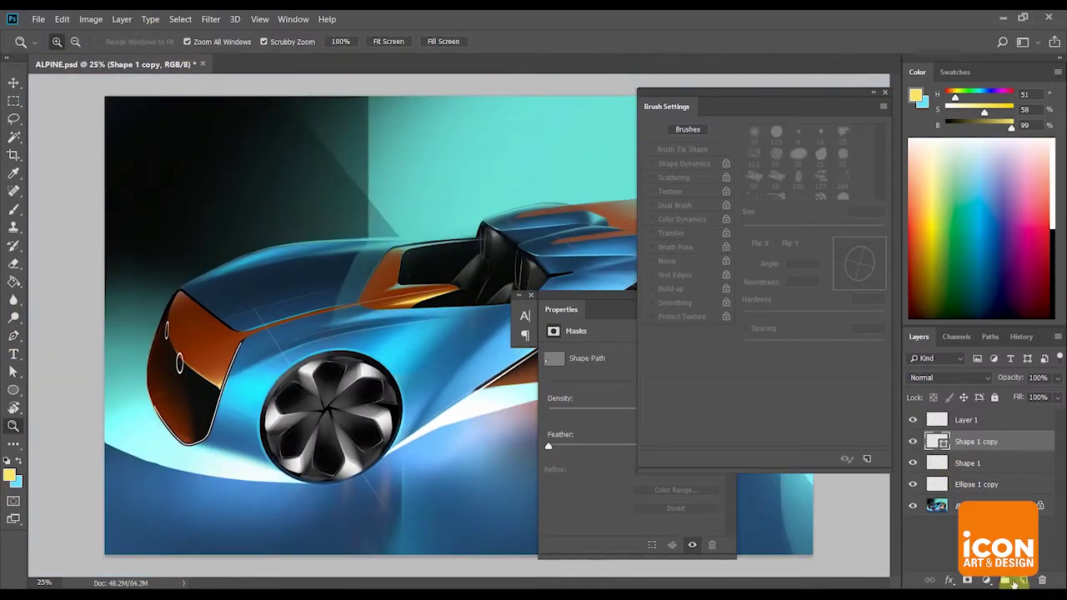
pyautogui.click(1014, 581)
pyautogui.moveTo(167, 361); pyautogui.dragTo(287, 250)
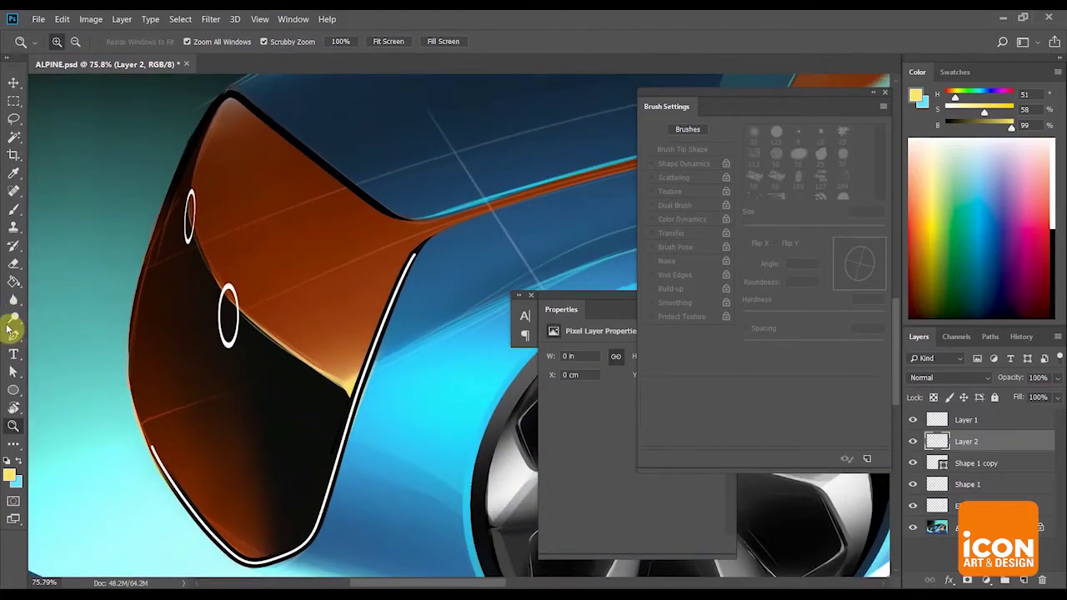
pyautogui.click(14, 336)
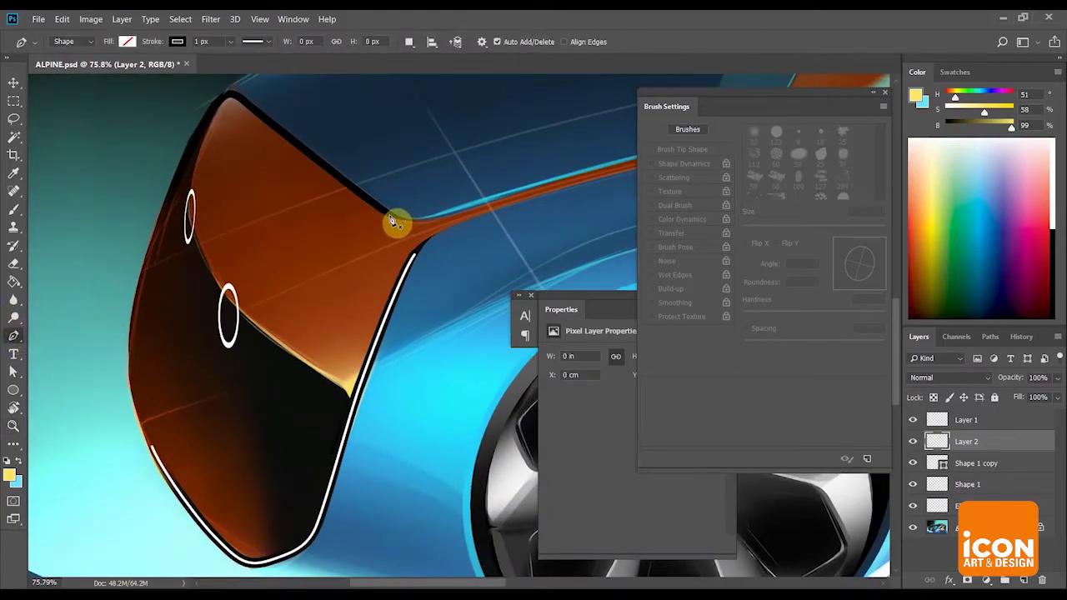
pyautogui.click(387, 215)
pyautogui.click(296, 146)
pyautogui.moveTo(271, 125); pyautogui.dragTo(235, 97)
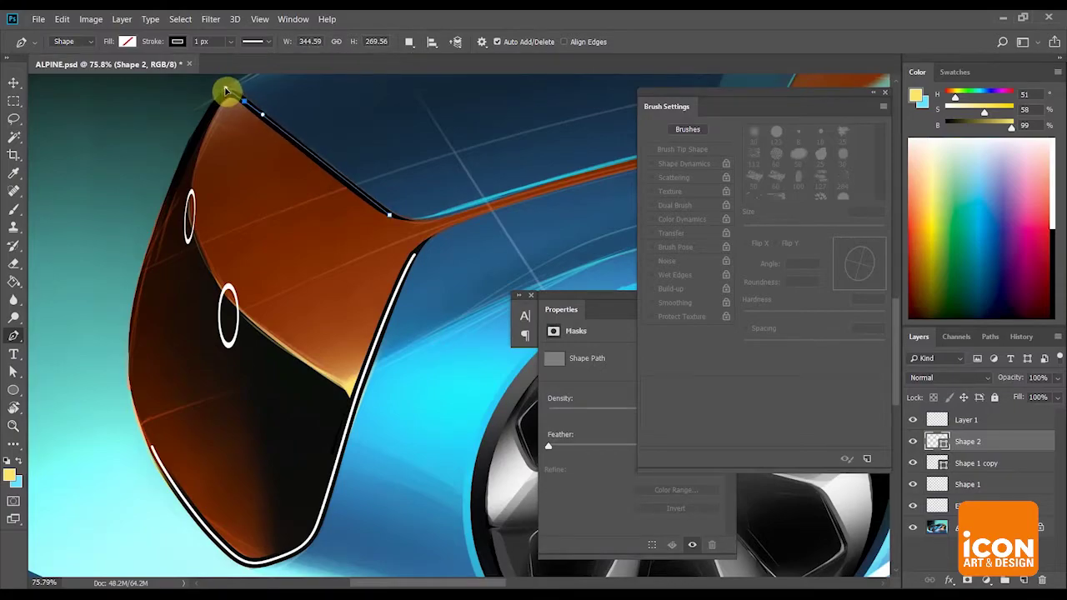
pyautogui.click(225, 89)
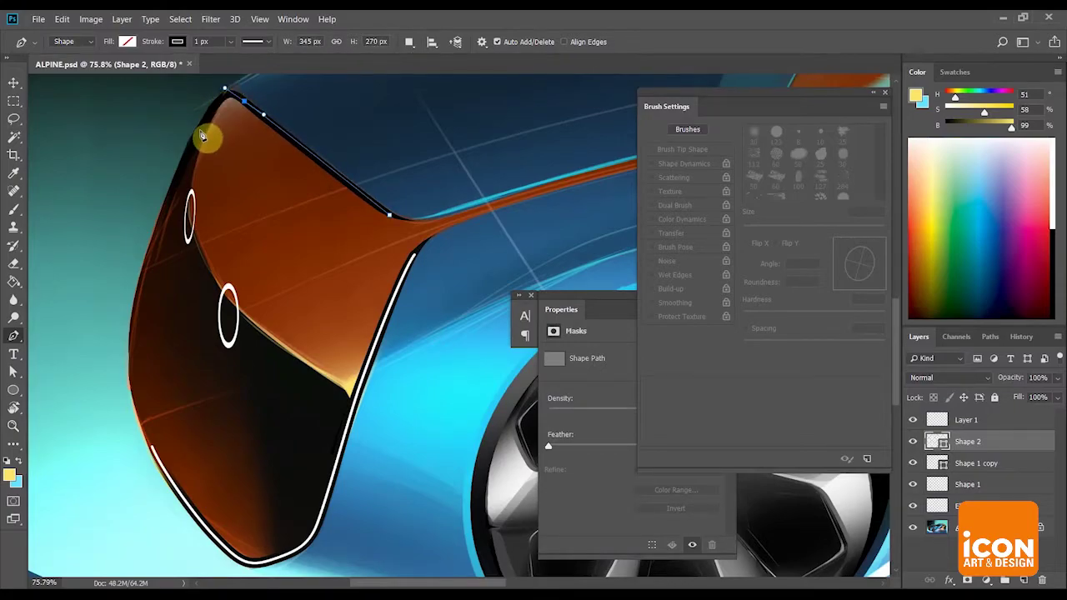
pyautogui.click(175, 182)
pyautogui.click(145, 267)
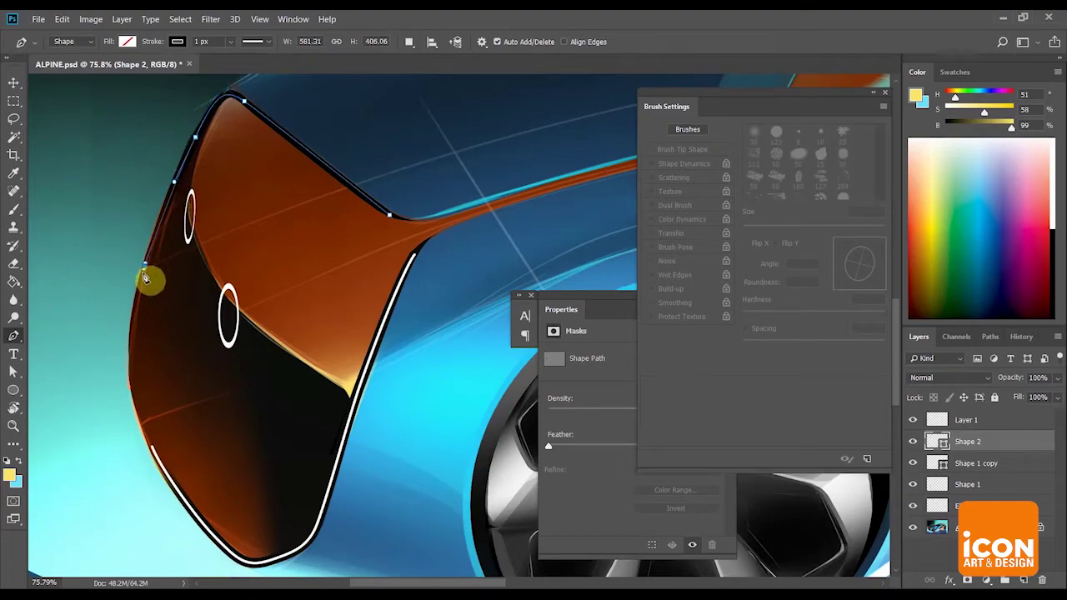
pyautogui.click(136, 301)
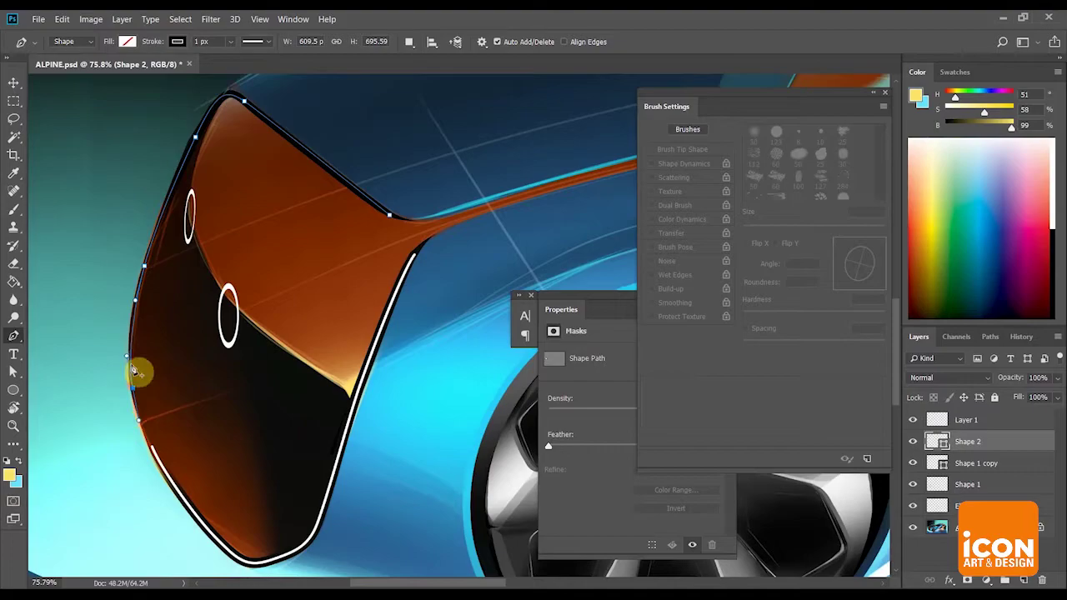
# Give the new upper outline a white stroke 6 px wide.
pyautogui.click(177, 40)
pyautogui.click(113, 112)
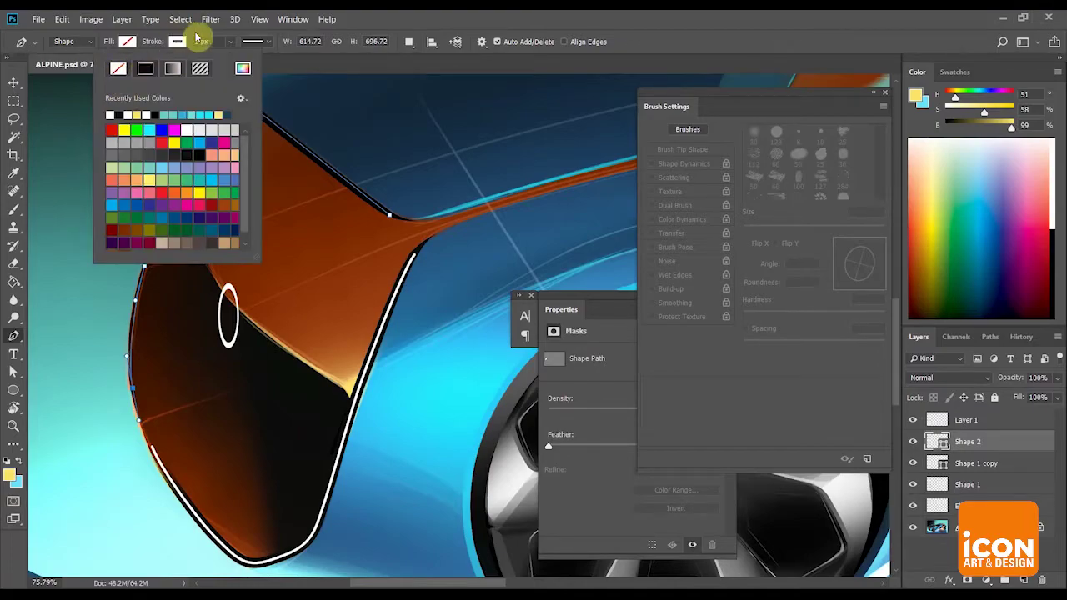
pyautogui.click(201, 41)
pyautogui.press('Return')
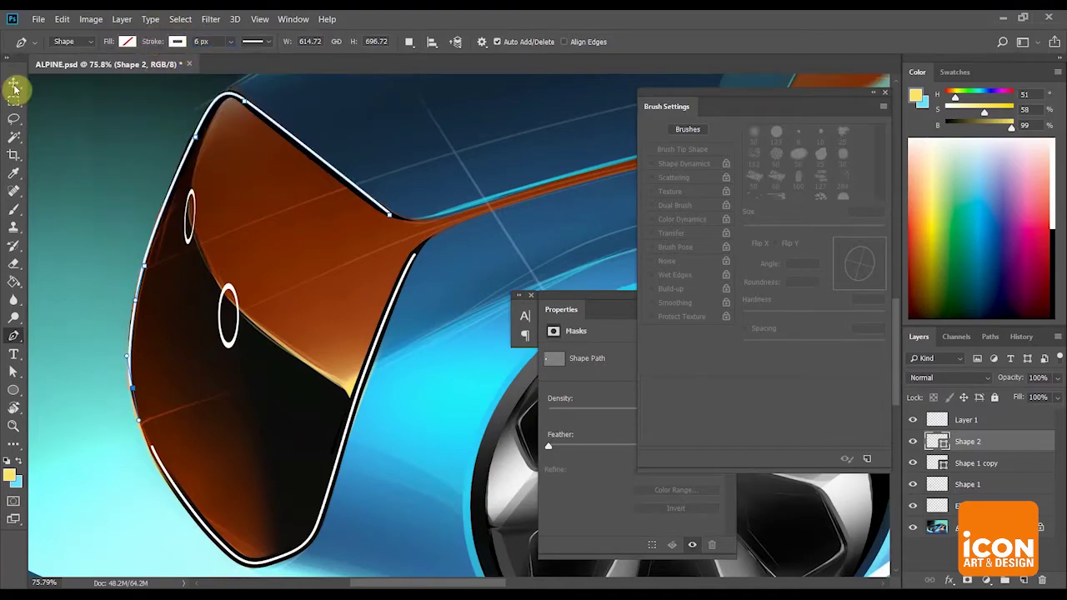
# Adjust the upper outline's anchors and handles around the top corner and outer edge to follow the black contour.
pyautogui.press('z')
pyautogui.moveTo(331, 177); pyautogui.dragTo(352, 211)
pyautogui.moveTo(312, 191); pyautogui.dragTo(292, 261)
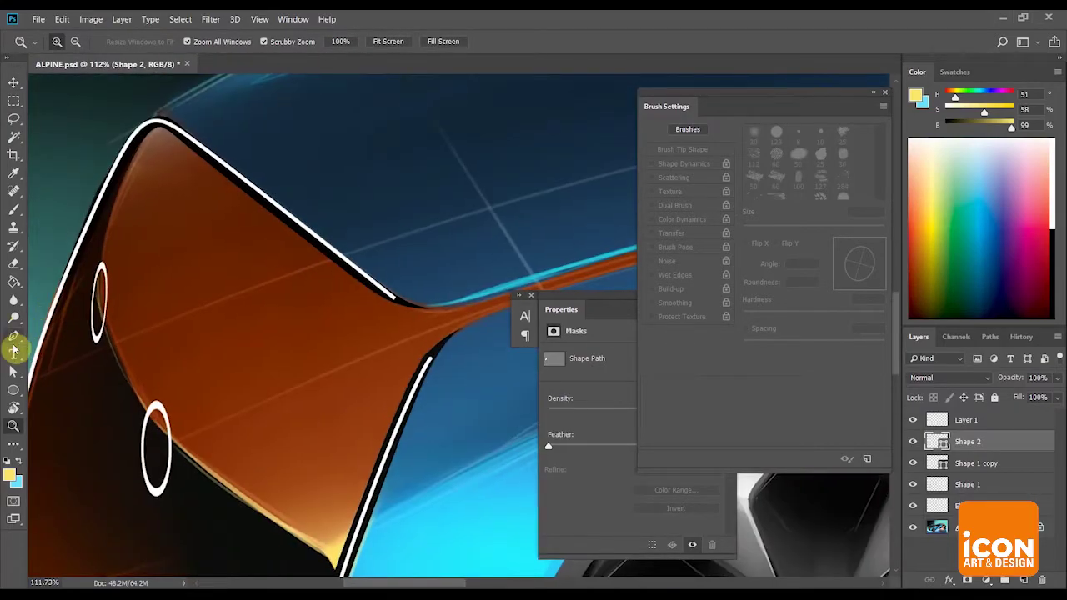
pyautogui.click(14, 371)
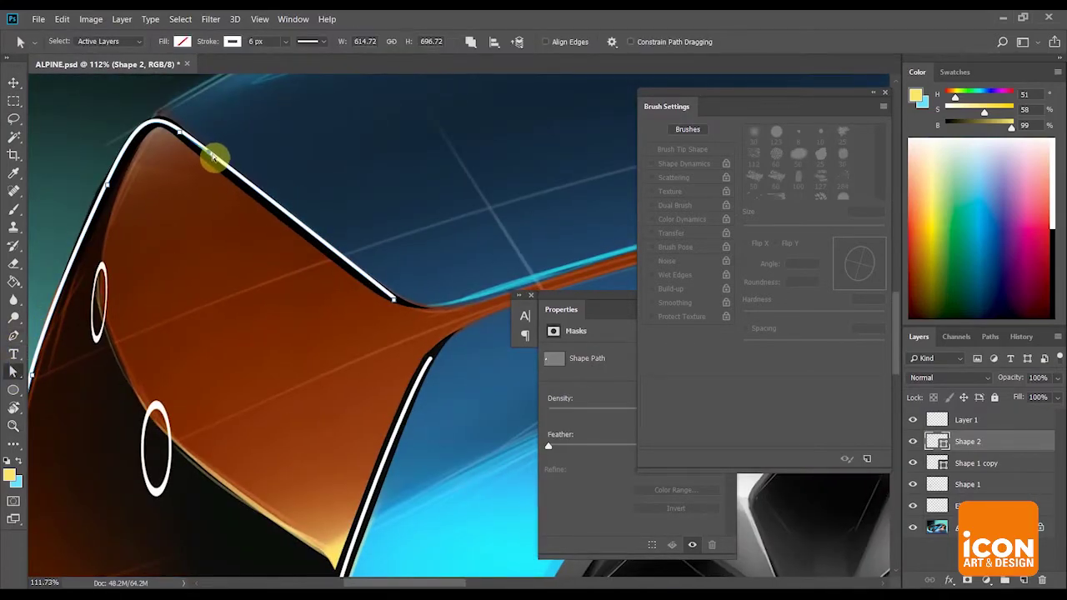
pyautogui.moveTo(214, 158); pyautogui.dragTo(282, 218)
pyautogui.moveTo(108, 187); pyautogui.dragTo(111, 521)
pyautogui.press('z')
pyautogui.moveTo(167, 356); pyautogui.dragTo(87, 340)
pyautogui.moveTo(155, 292); pyautogui.dragTo(196, 335)
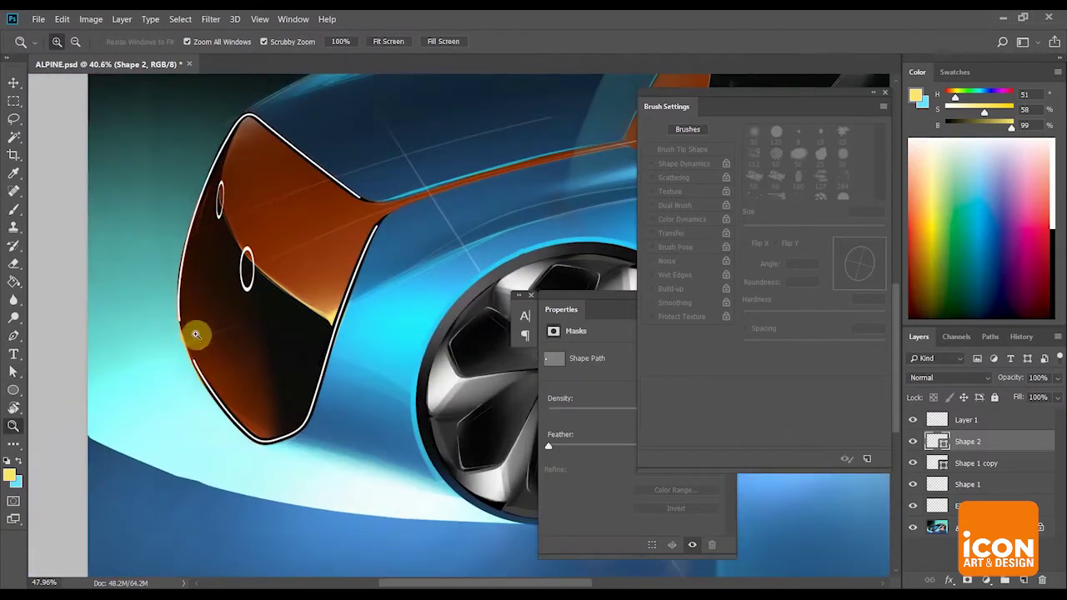
# Change the upper white outline's stroke caps to round.
pyautogui.scroll(5, 196, 334)
pyautogui.click(14, 336)
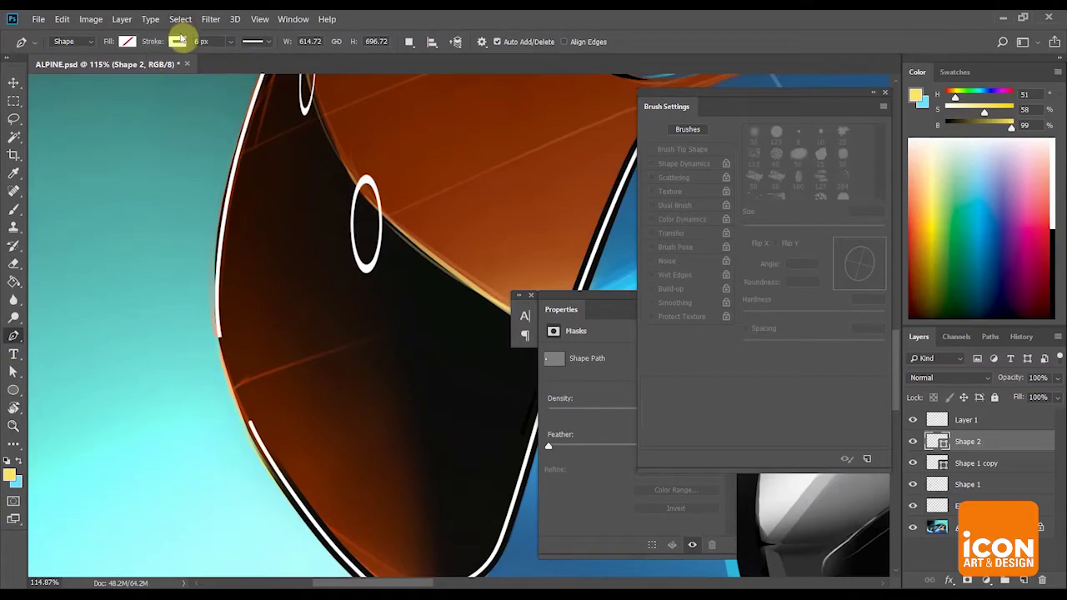
pyautogui.click(175, 42)
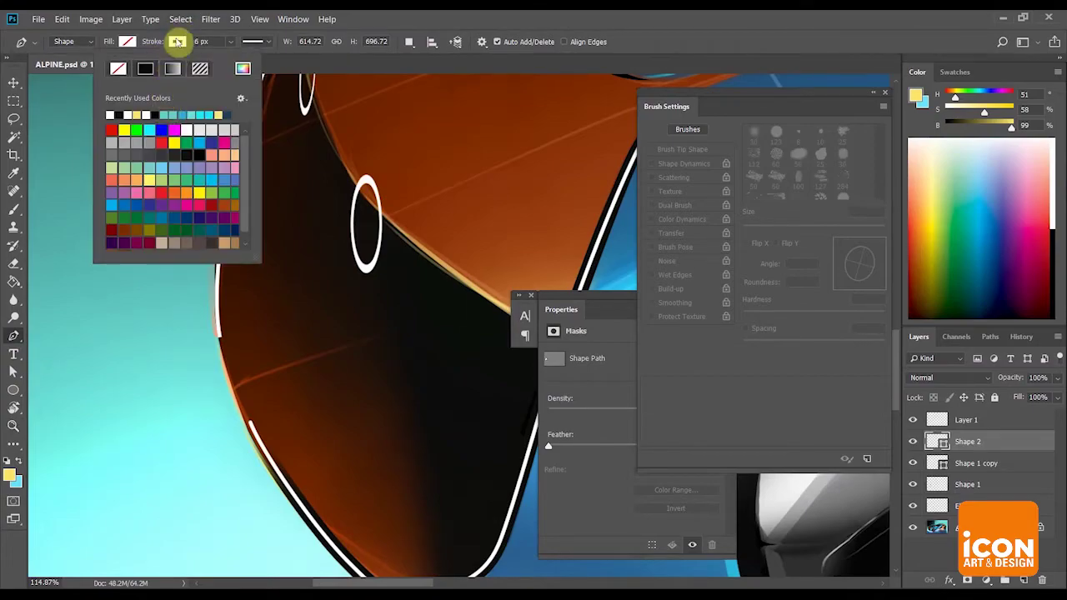
pyautogui.click(262, 42)
pyautogui.click(244, 190)
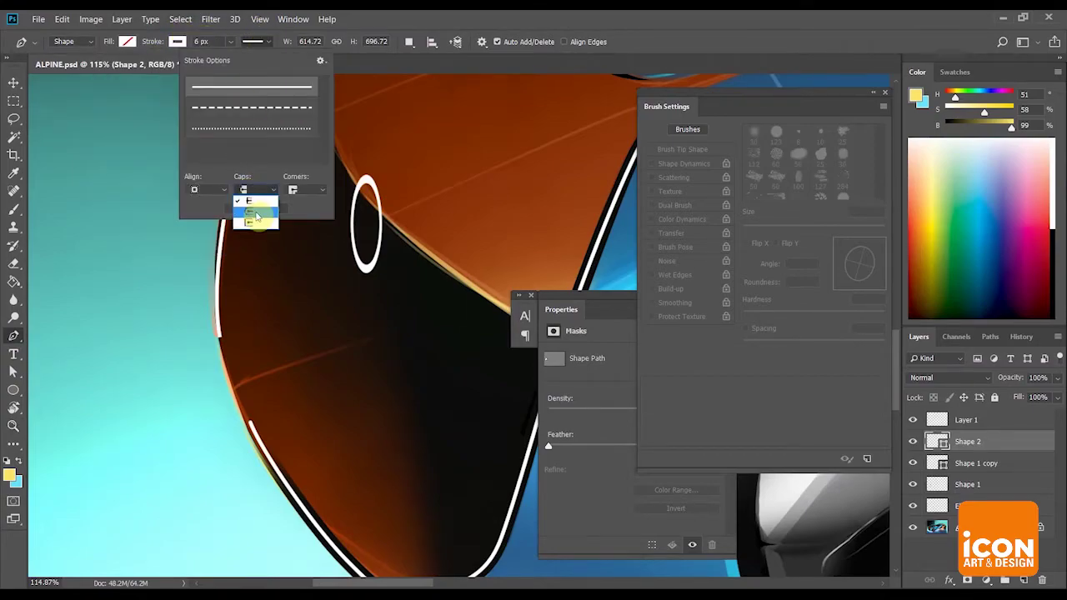
pyautogui.click(243, 212)
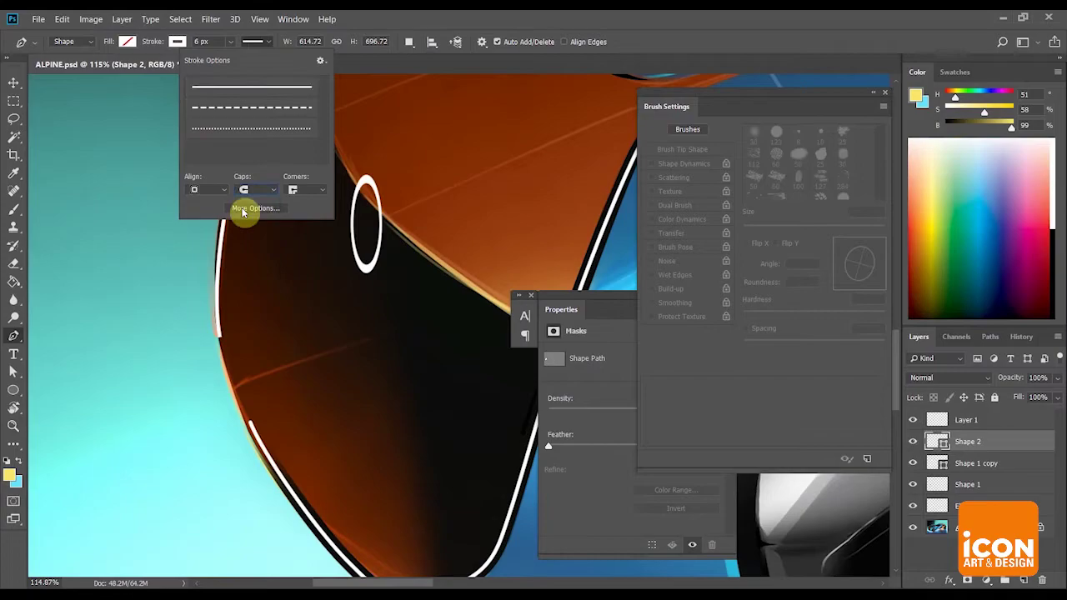
pyautogui.click(117, 183)
pyautogui.press('z')
pyautogui.moveTo(198, 190); pyautogui.dragTo(172, 185)
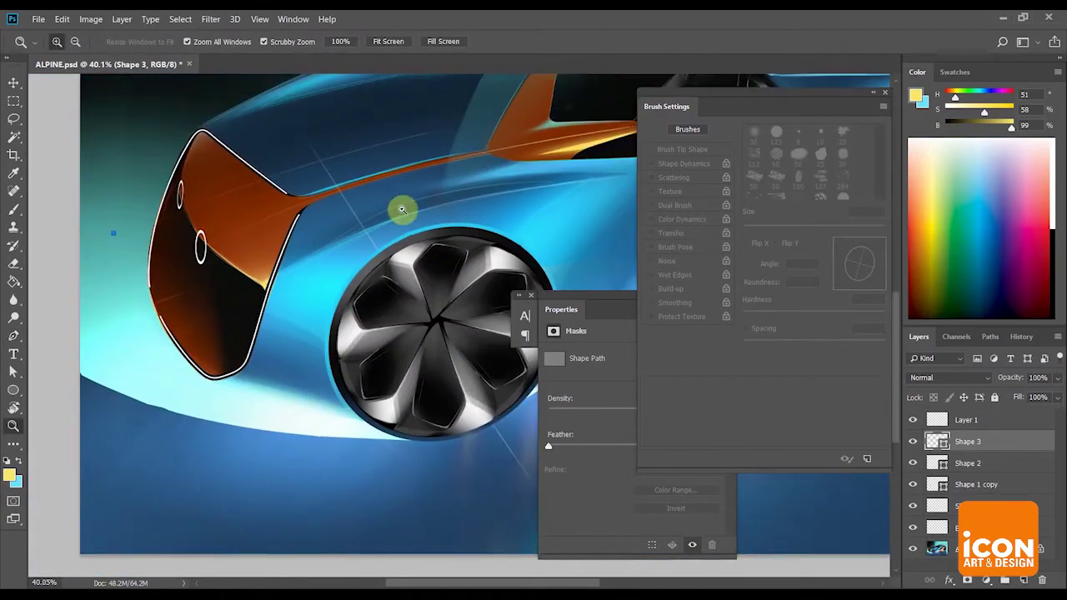
# Move the black outline layer directly above the background and merge them, then combine the ring and white outline layers into one.
pyautogui.click(913, 509)
pyautogui.moveTo(960, 510); pyautogui.dragTo(968, 538)
pyautogui.hotkey('ctrl', 'e')
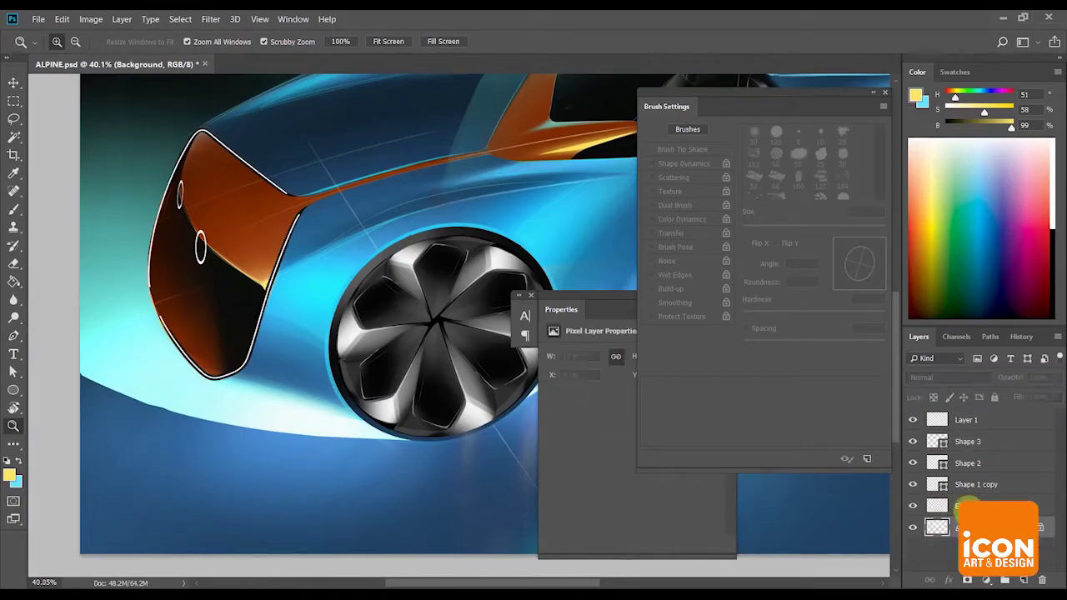
pyautogui.click(964, 505)
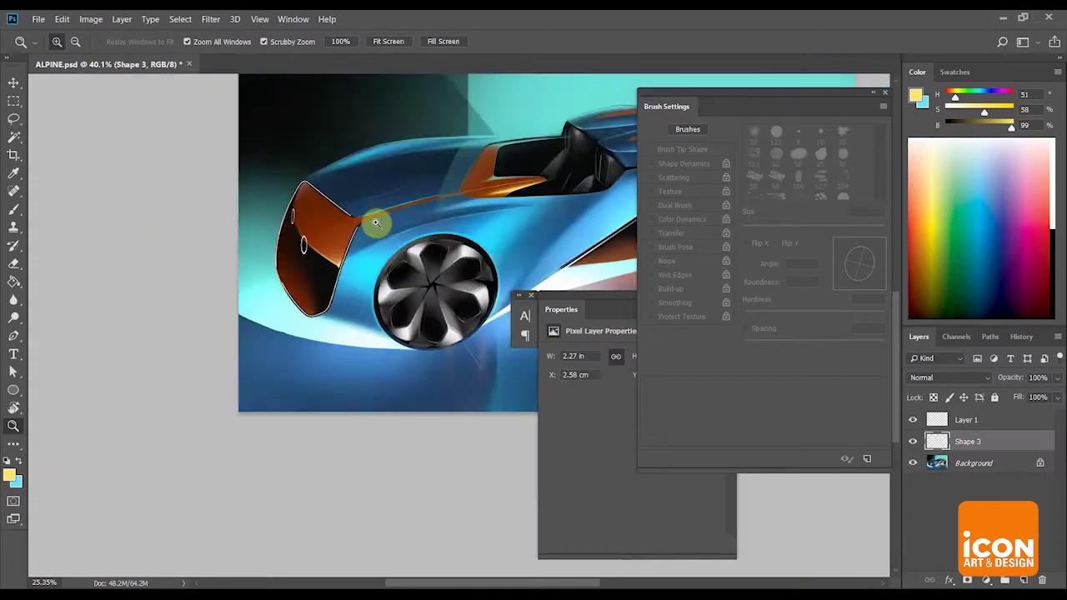
# Duplicate the white light-line layer Shape 3 and apply a Gaussian Blur with a 12.5-pixel radius to the lower original.
pyautogui.scroll(-2, 425, 254)
pyautogui.scroll(1, 438, 271)
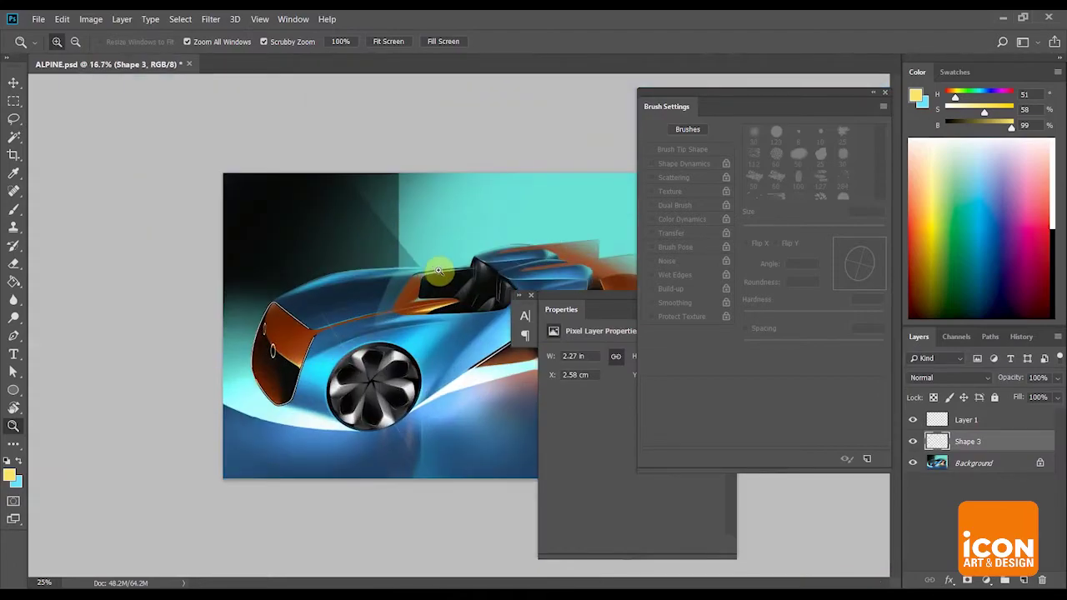
pyautogui.click(437, 271)
pyautogui.moveTo(996, 444); pyautogui.dragTo(1023, 580)
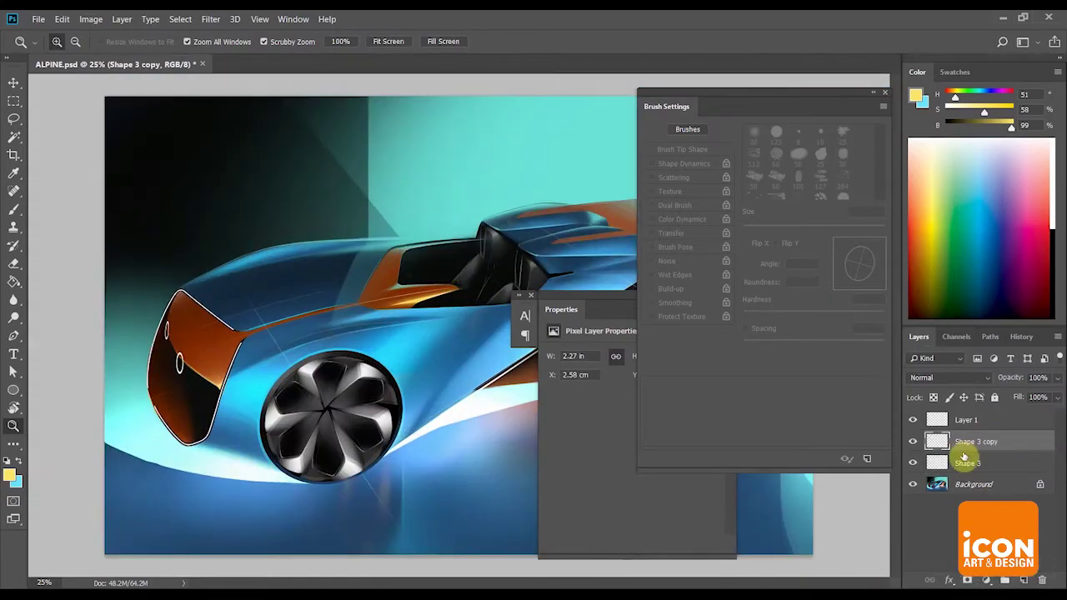
pyautogui.click(964, 458)
pyautogui.click(272, 170)
pyautogui.click(210, 18)
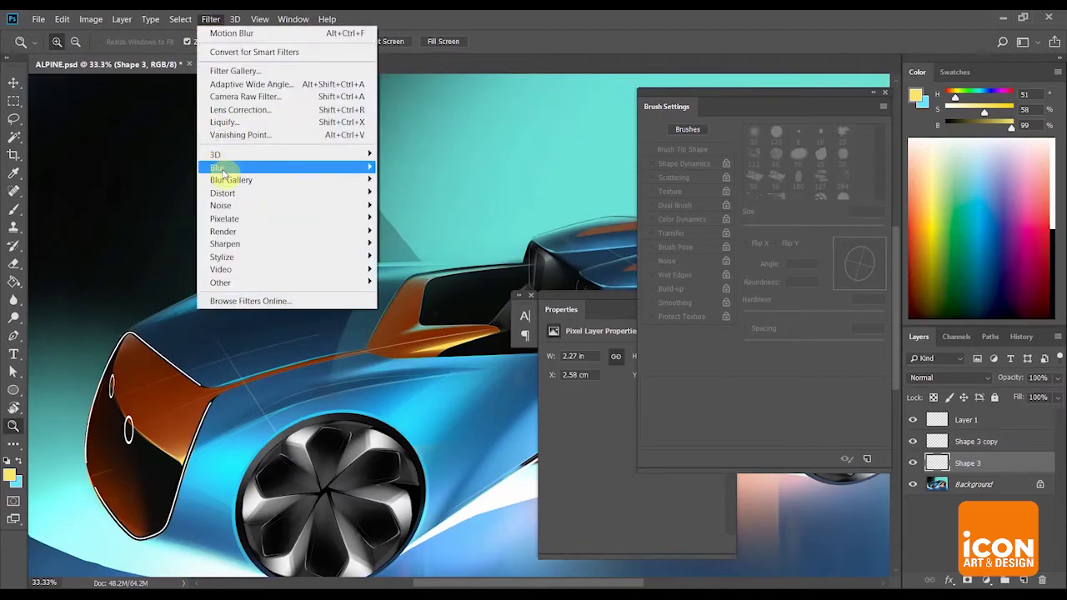
pyautogui.moveTo(222, 174)
pyautogui.click(172, 220)
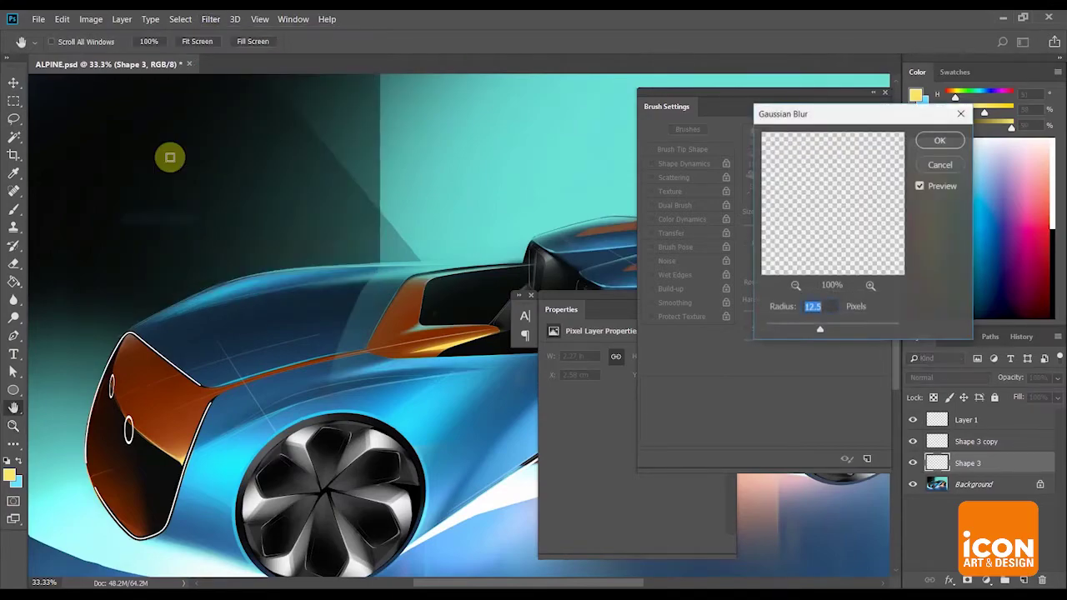
pyautogui.press('Return')
pyautogui.moveTo(225, 319); pyautogui.dragTo(264, 248)
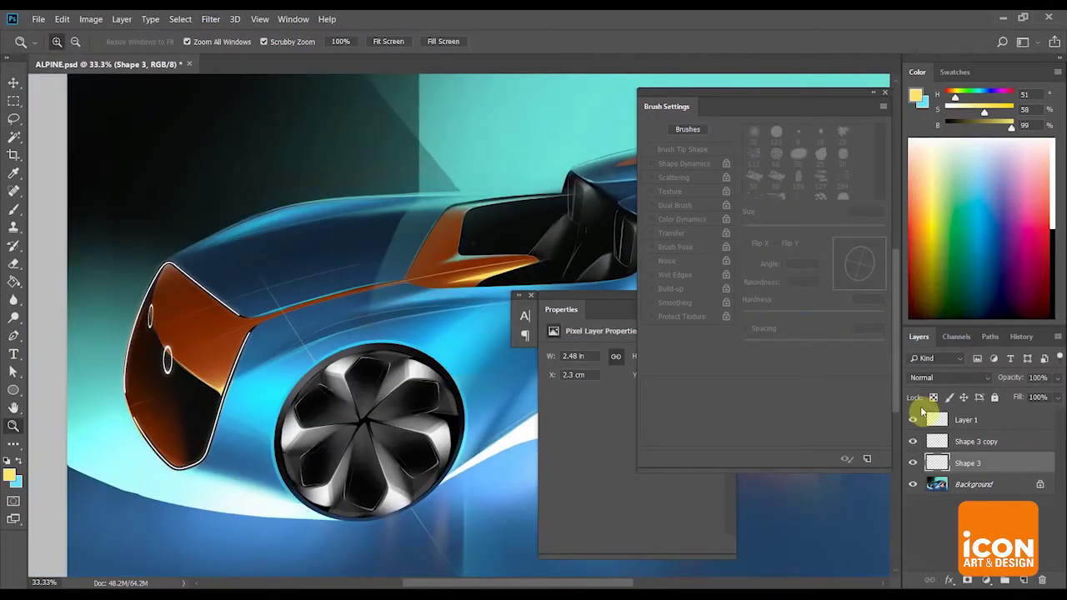
# Duplicate the sharp light-line copy and apply a Motion Blur to it at a 12° angle with a 48-pixel distance.
pyautogui.click(976, 448)
pyautogui.moveTo(1002, 453); pyautogui.dragTo(1023, 581)
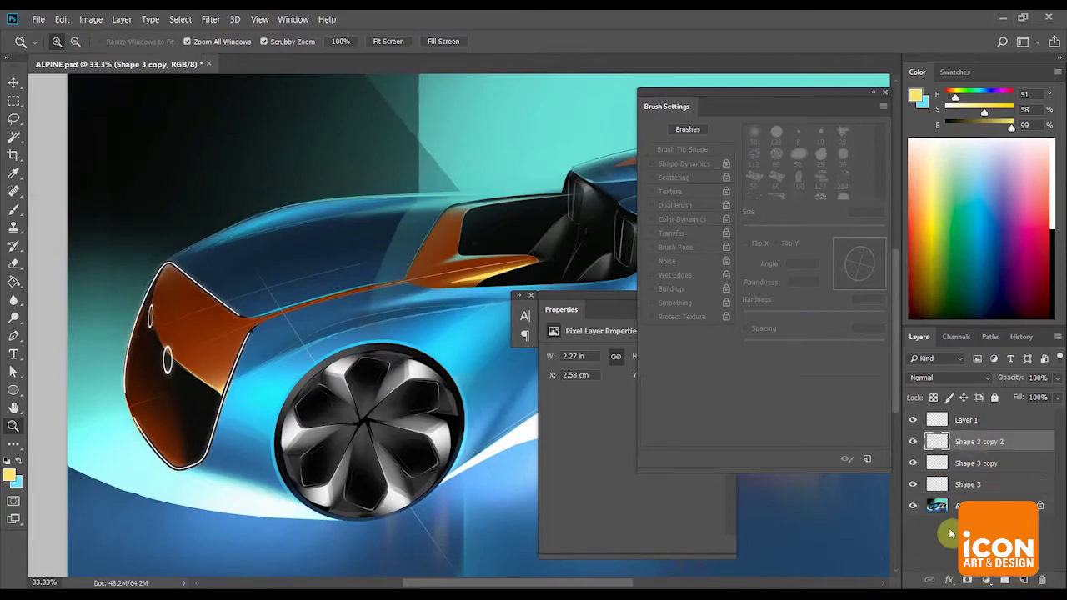
pyautogui.click(210, 19)
pyautogui.moveTo(239, 171)
pyautogui.click(156, 243)
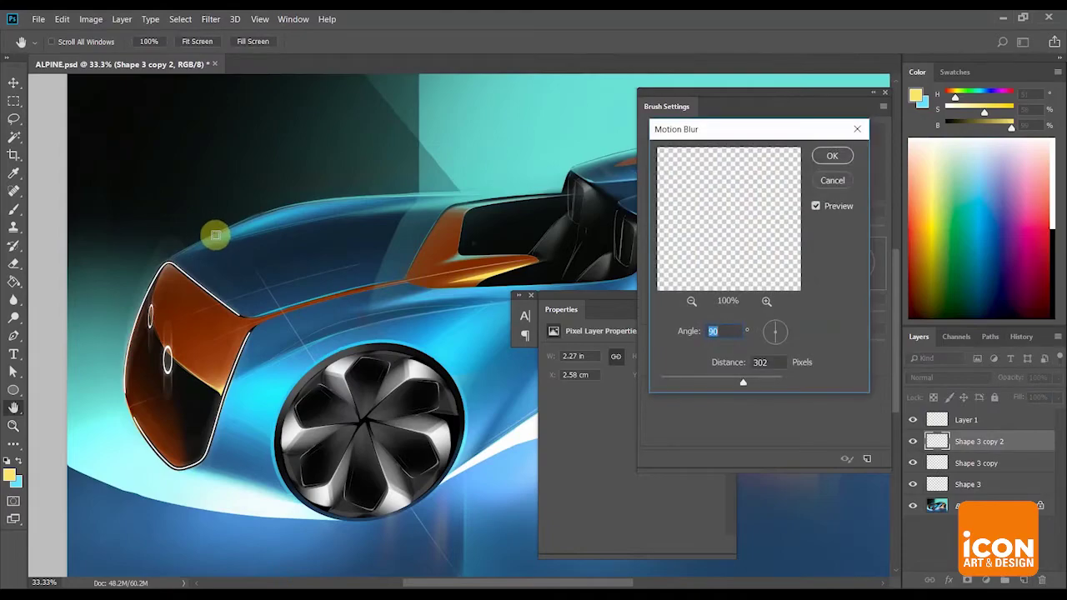
pyautogui.click(706, 381)
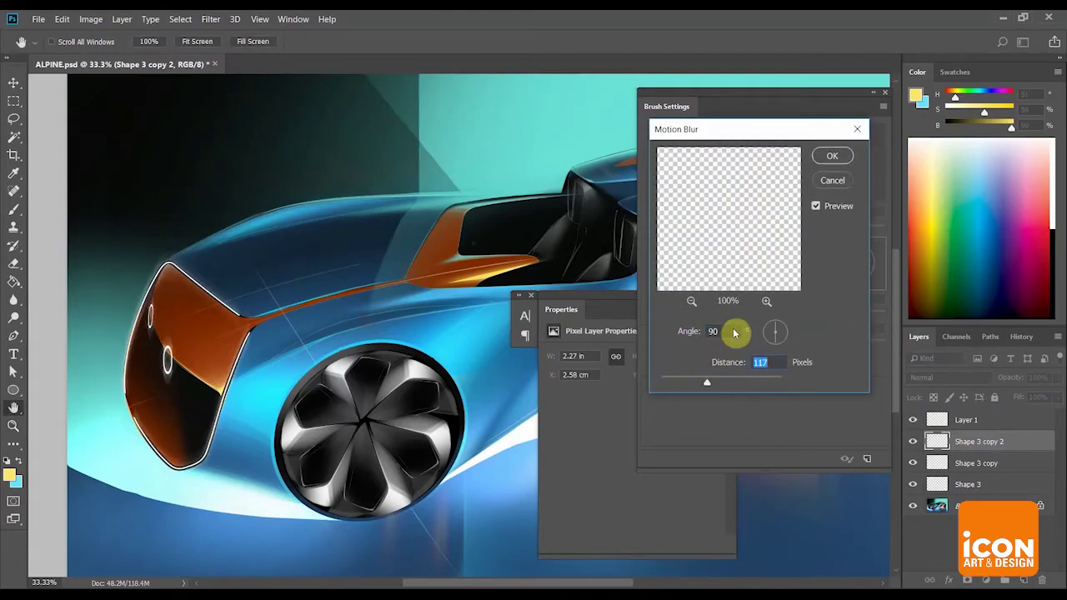
pyautogui.click(797, 333)
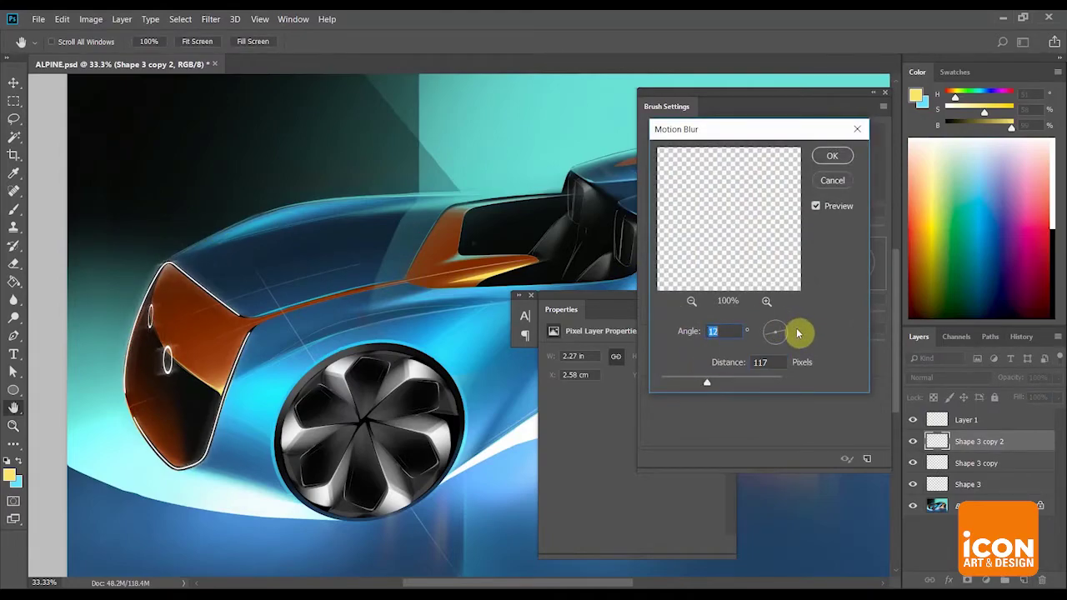
pyautogui.moveTo(692, 385); pyautogui.dragTo(686, 381)
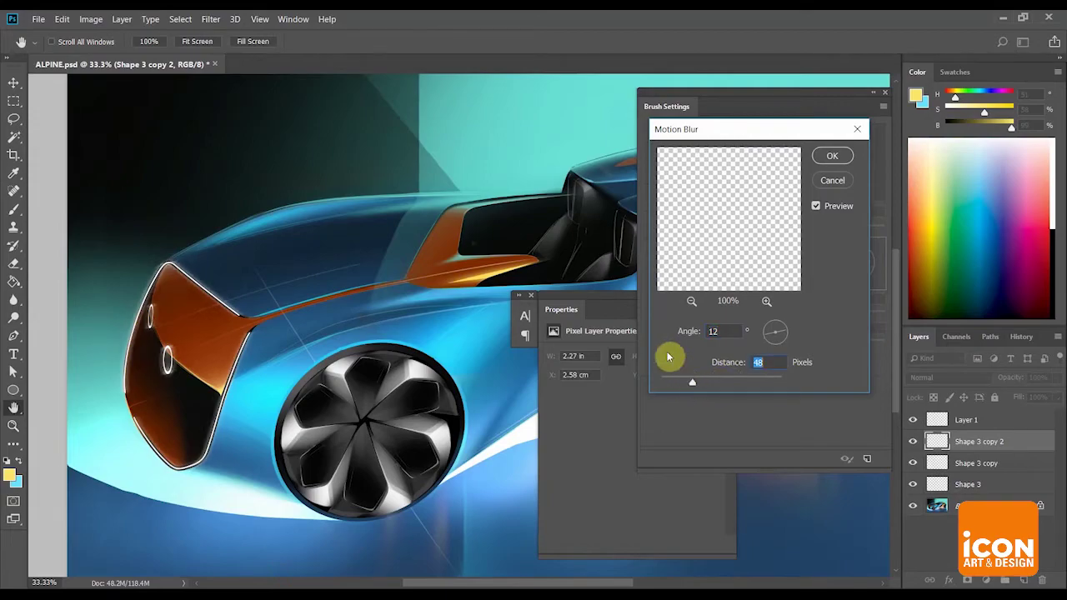
pyautogui.press('Return')
# Merge the sharp, Gaussian-blurred and motion-blurred light-line layers into a single layer.
pyautogui.press('z')
pyautogui.moveTo(292, 313); pyautogui.dragTo(250, 308)
pyautogui.moveTo(359, 288); pyautogui.dragTo(328, 272)
pyautogui.click(328, 269)
pyautogui.click(358, 265)
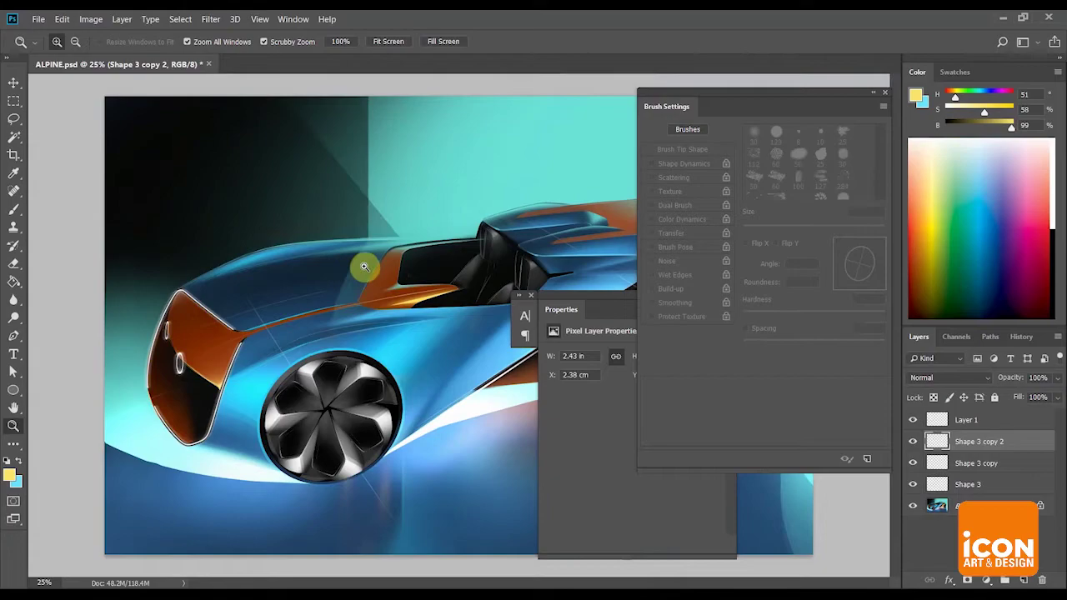
pyautogui.keyDown('shift'); pyautogui.click(970, 484); pyautogui.keyUp('shift')
pyautogui.hotkey('ctrl', 'e')
# Close the floating Brush Settings, Properties and character panels and save the document.
pyautogui.click(885, 91)
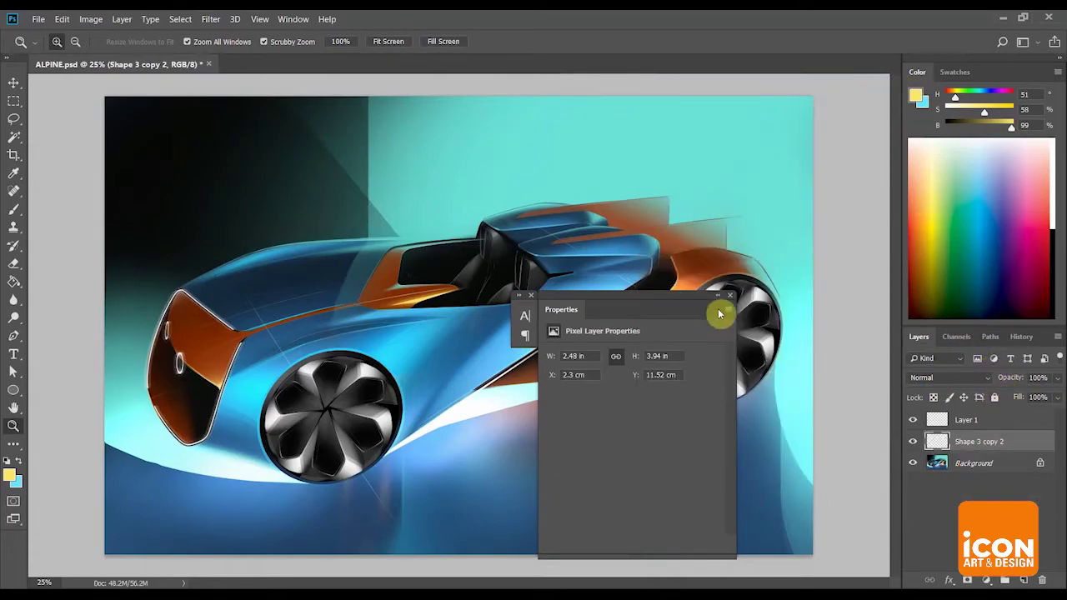
pyautogui.click(730, 295)
pyautogui.keyDown('alt'); pyautogui.click(689, 291); pyautogui.keyUp('alt')
pyautogui.click(529, 298)
pyautogui.click(530, 290)
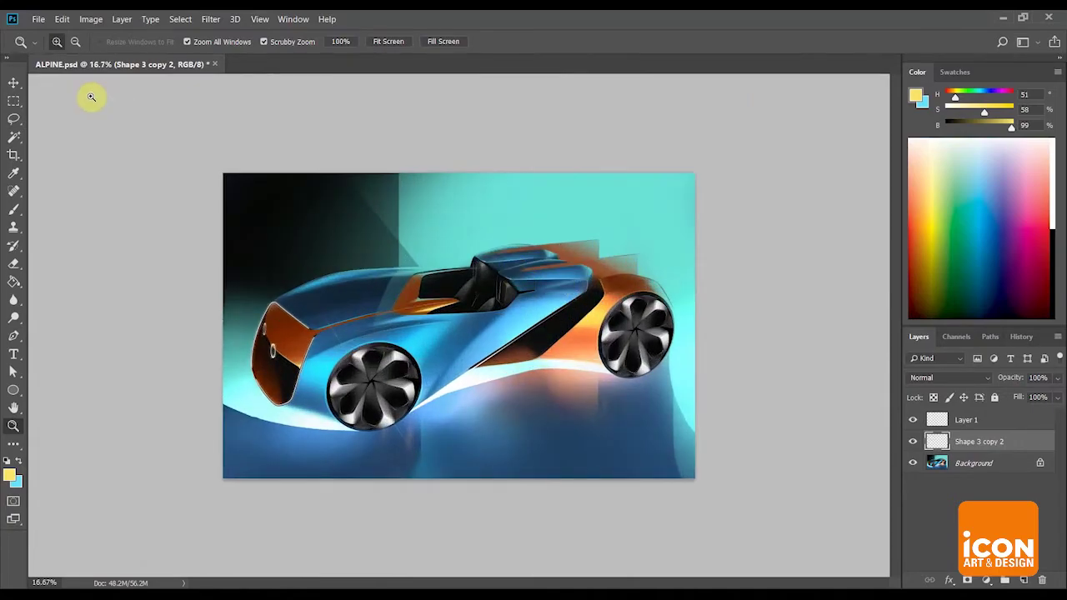
pyautogui.click(39, 18)
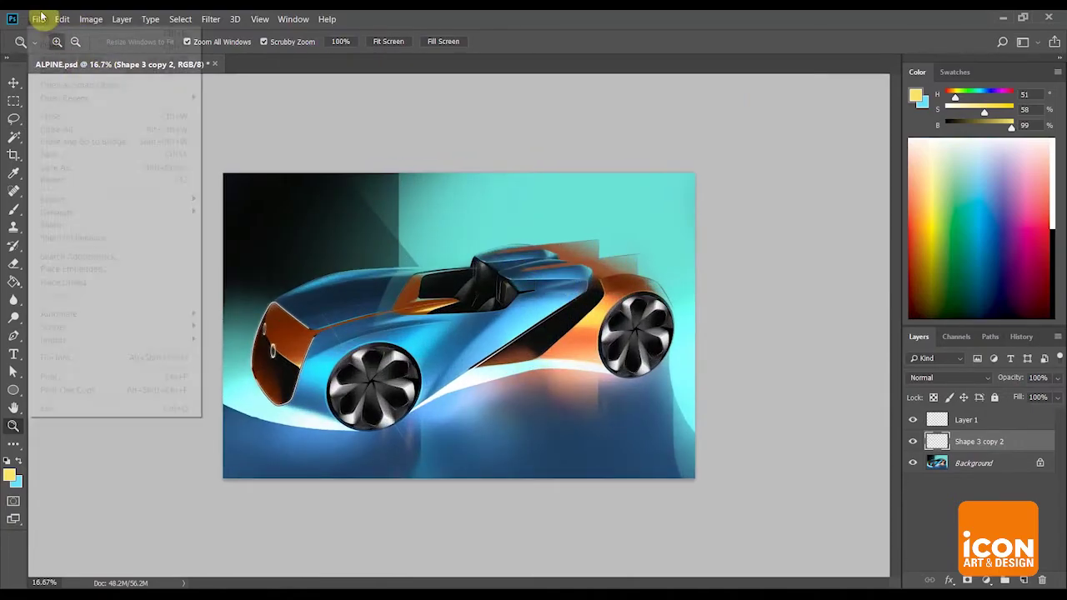
pyautogui.click(59, 152)
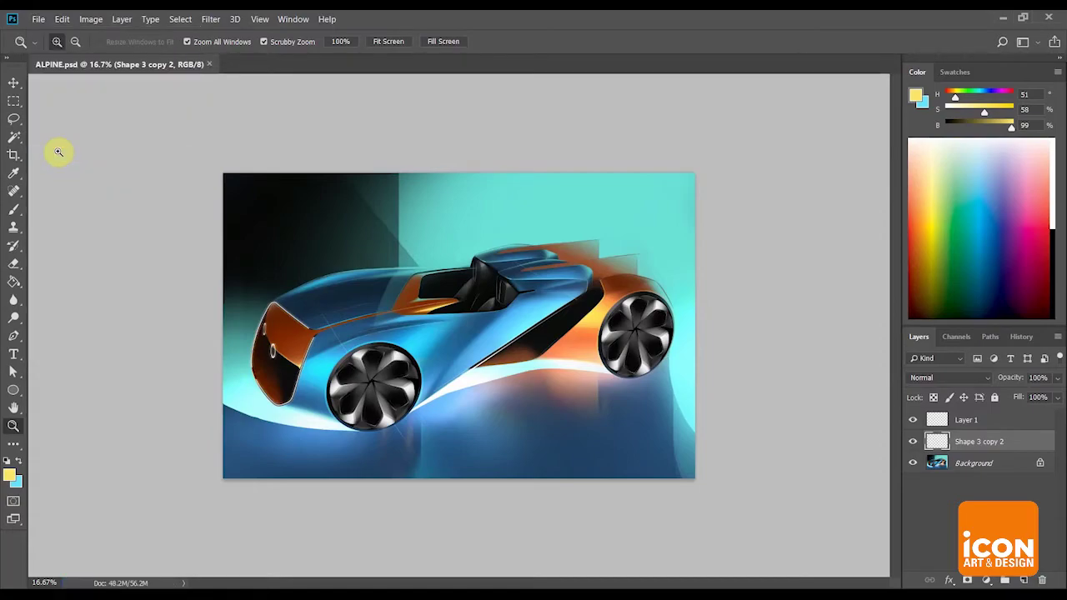
# Add a new layer directly above the background and sample white from the bright glow under the car as the brush colour.
pyautogui.moveTo(416, 375); pyautogui.dragTo(460, 381)
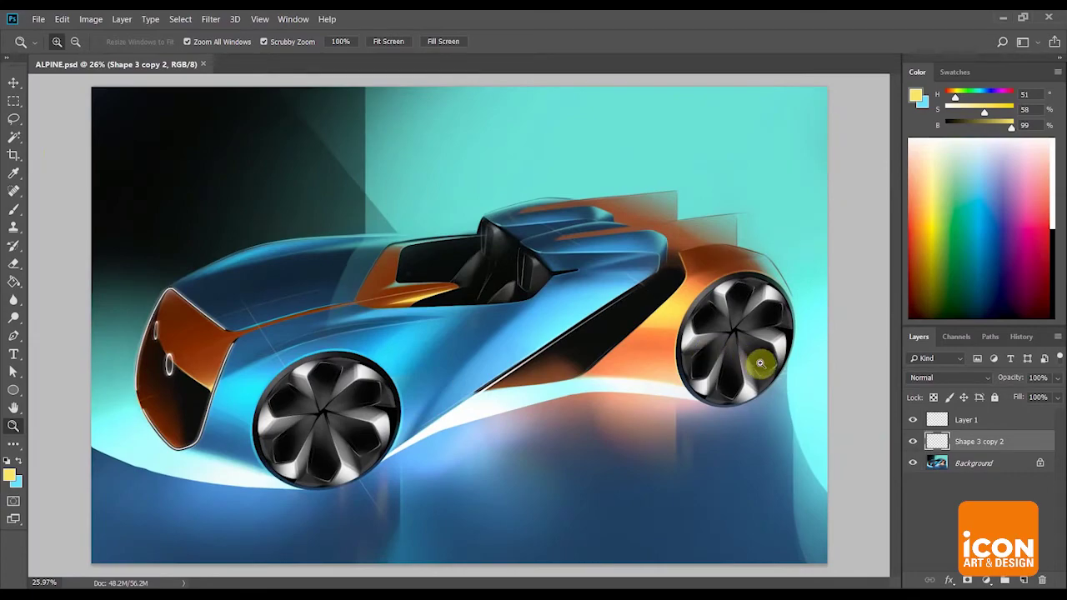
pyautogui.click(975, 464)
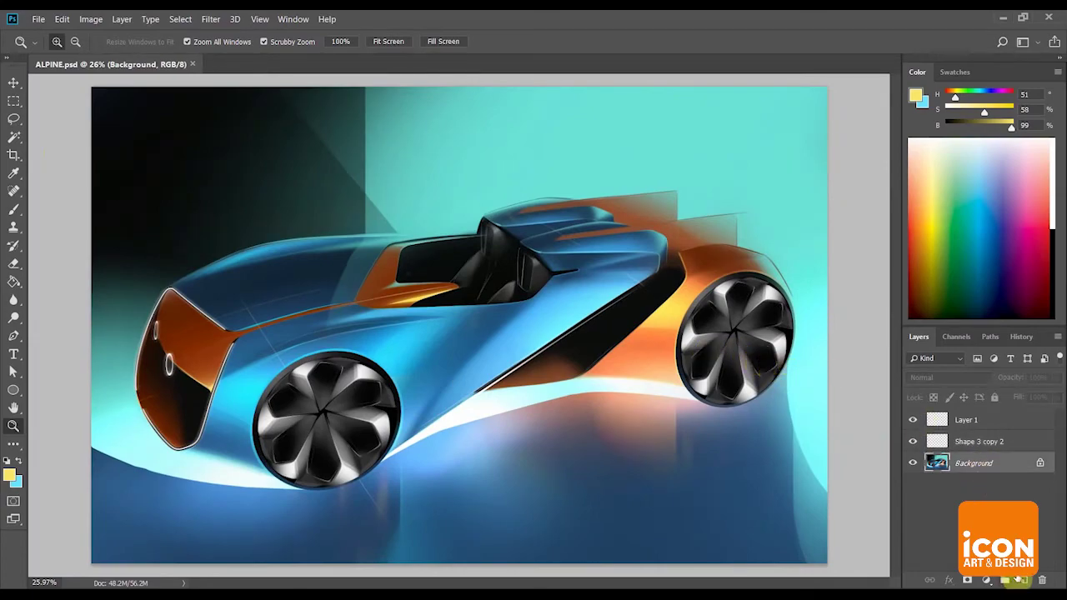
pyautogui.click(1024, 579)
pyautogui.press('r')
pyautogui.moveTo(731, 348)
pyautogui.mouseDown()
pyautogui.moveTo(473, 286)
pyautogui.moveTo(530, 229)
pyautogui.mouseUp()
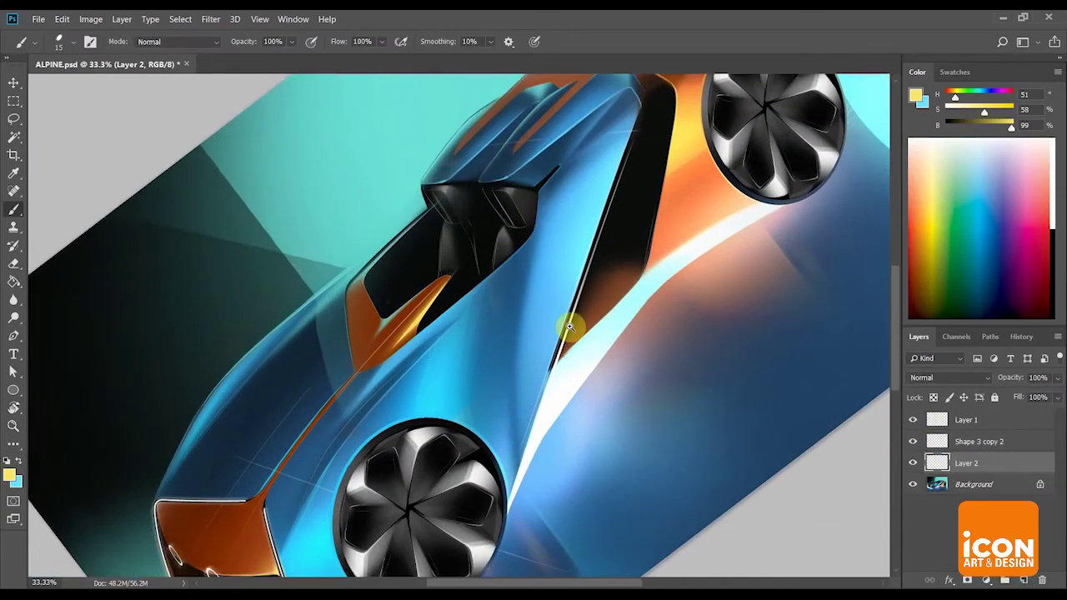
pyautogui.keyDown('alt'); pyautogui.click(540, 424); pyautogui.keyUp('alt')
# Paint thin white lines on both sides of the far seat's base inside the cockpit.
pyautogui.press('r')
pyautogui.moveTo(606, 195); pyautogui.dragTo(586, 184)
pyautogui.moveTo(440, 210); pyautogui.dragTo(486, 230)
pyautogui.moveTo(423, 302); pyautogui.dragTo(436, 333)
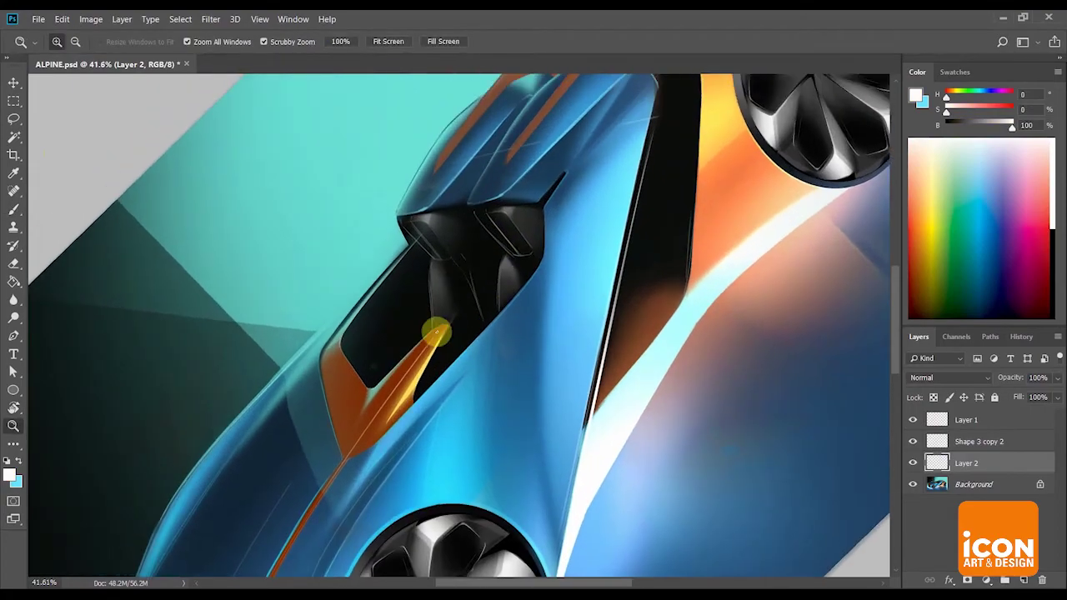
pyautogui.press('r')
pyautogui.moveTo(484, 263)
pyautogui.mouseDown()
pyautogui.moveTo(517, 290)
pyautogui.moveTo(584, 309)
pyautogui.mouseUp()
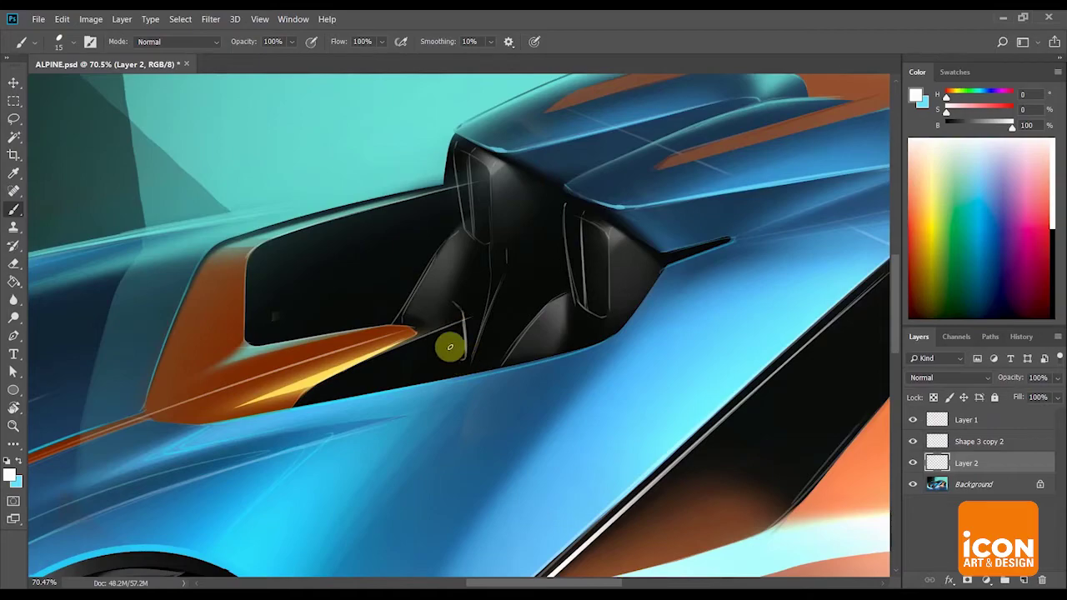
pyautogui.moveTo(415, 282); pyautogui.dragTo(412, 320)
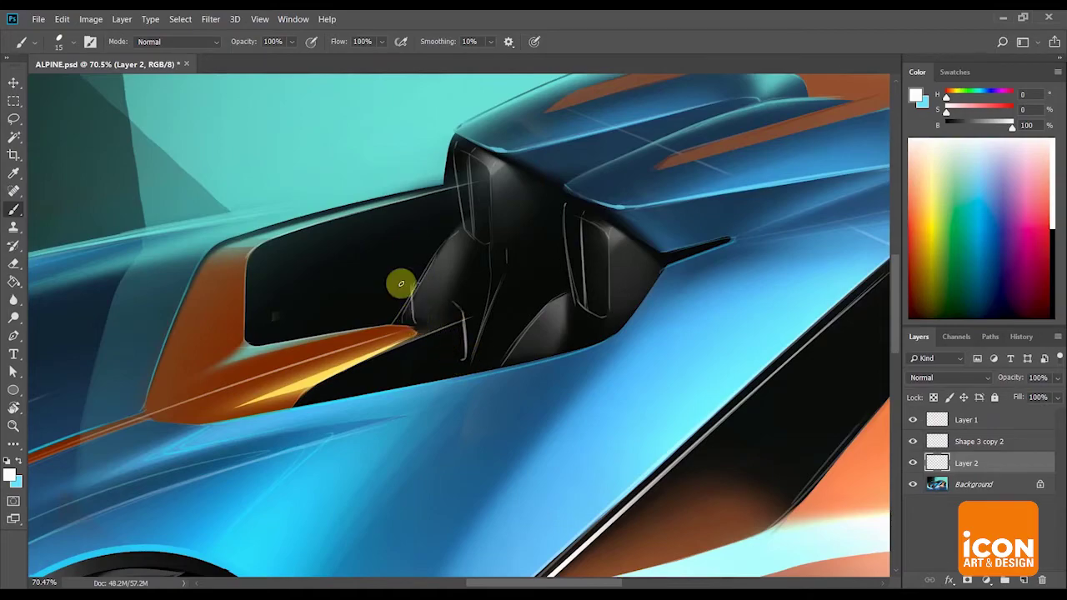
# Sample turquoise from the backdrop and paint short accent strokes beside the white lines at the far seat's base.
pyautogui.keyDown('alt'); pyautogui.click(400, 124); pyautogui.keyUp('alt')
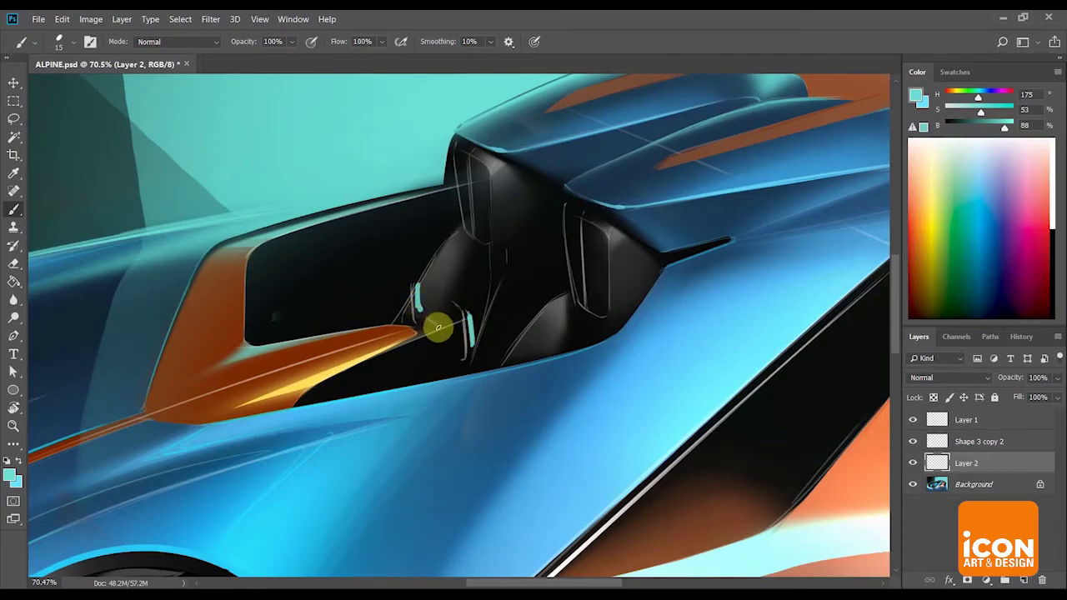
pyautogui.press('r')
pyautogui.moveTo(437, 327)
pyautogui.mouseDown()
pyautogui.moveTo(476, 202)
pyautogui.moveTo(453, 322)
pyautogui.mouseUp()
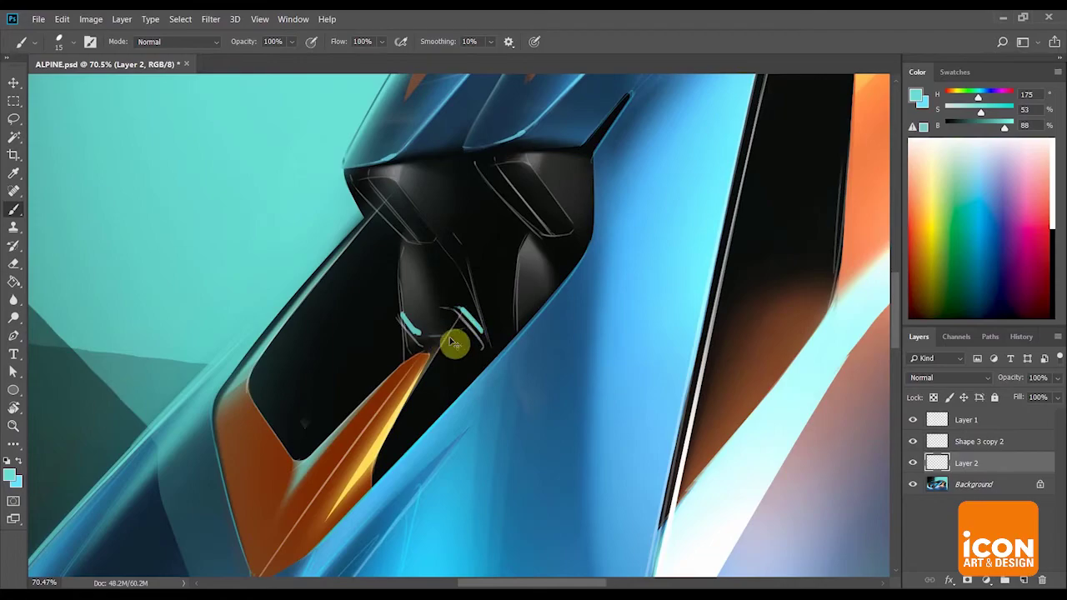
pyautogui.press('r')
pyautogui.moveTo(528, 324); pyautogui.dragTo(504, 378)
pyautogui.hotkey('ctrl', 'space')
pyautogui.moveTo(467, 284); pyautogui.dragTo(515, 287)
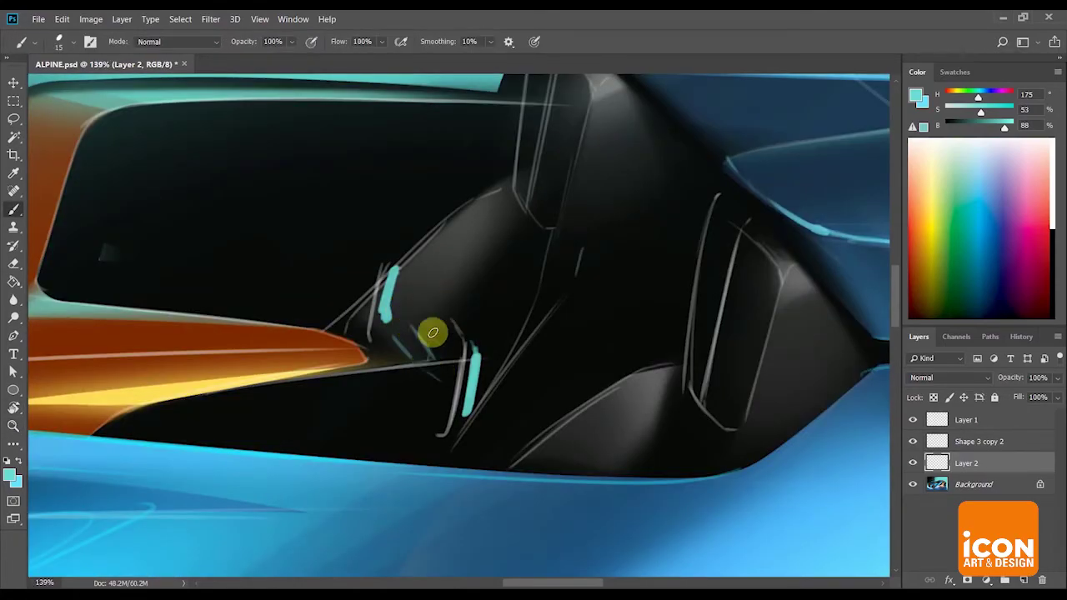
pyautogui.hotkey('ctrl', 'space')
pyautogui.moveTo(535, 309); pyautogui.dragTo(503, 283)
pyautogui.press('r')
pyautogui.moveTo(613, 279); pyautogui.dragTo(546, 278)
pyautogui.hotkey('ctrl', 'space')
pyautogui.moveTo(675, 223); pyautogui.dragTo(663, 253)
pyautogui.hotkey('ctrl', 'space')
# Merge the cockpit accent layer down into the background and save the document.
pyautogui.hotkey('ctrl', 'e')
pyautogui.press('r')
pyautogui.moveTo(725, 204); pyautogui.dragTo(735, 206)
pyautogui.hotkey('ctrl', 'space')
pyautogui.moveTo(712, 243); pyautogui.dragTo(623, 229)
pyautogui.hotkey('ctrl', '+')
pyautogui.doubleClick(632, 231)
pyautogui.doubleClick(634, 228)
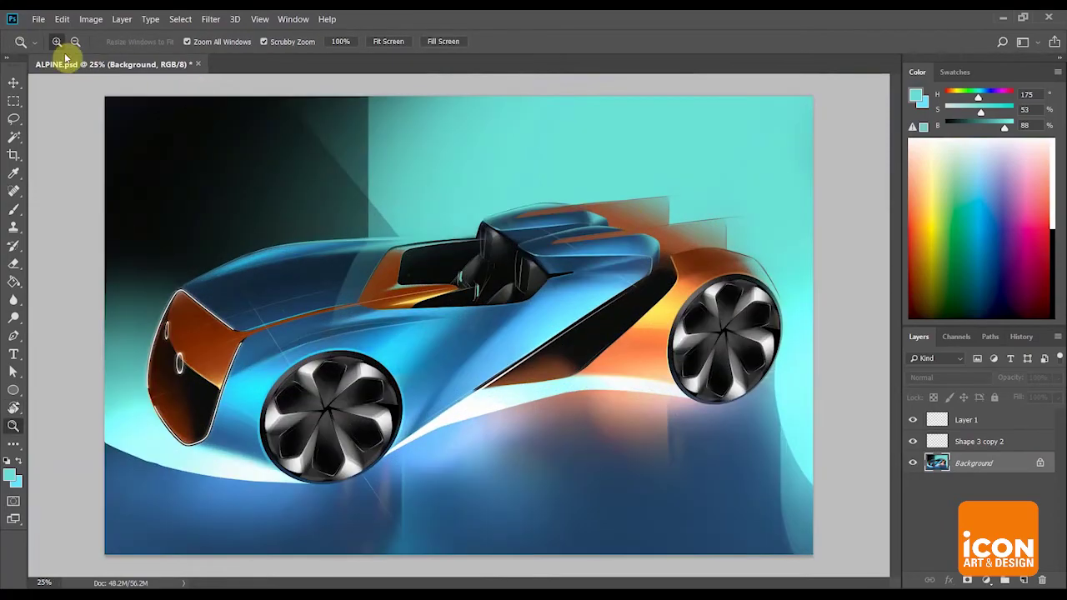
pyautogui.moveTo(173, 166); pyautogui.dragTo(169, 165)
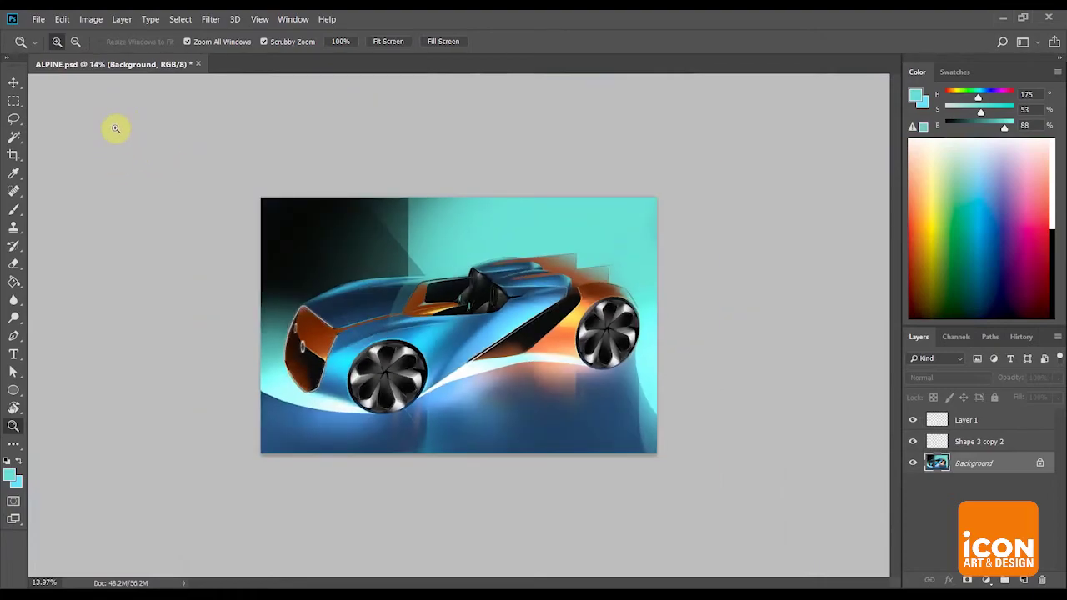
pyautogui.click(40, 18)
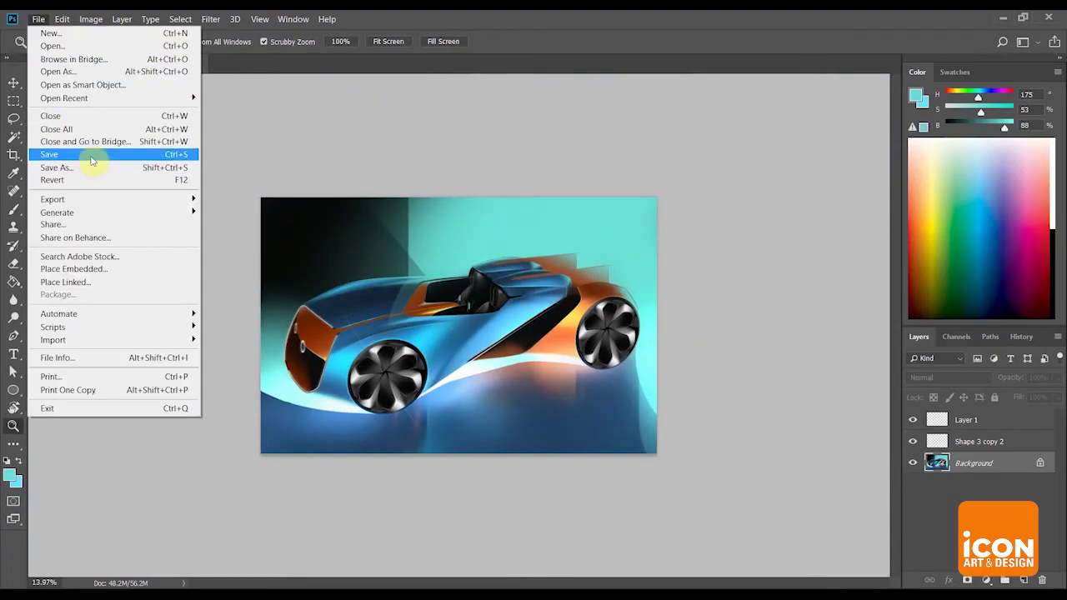
pyautogui.click(91, 154)
pyautogui.click(98, 208)
# Sample pale cyan from the glow near the nose and paint thin contour lines along the hood and down the nose.
pyautogui.press('r')
pyautogui.moveTo(434, 250); pyautogui.dragTo(437, 310)
pyautogui.press('space')
pyautogui.moveTo(412, 380); pyautogui.dragTo(458, 287)
pyautogui.scroll(3, 458, 287)
pyautogui.press('b')
pyautogui.keyDown('alt'); pyautogui.click(358, 543); pyautogui.keyUp('alt')
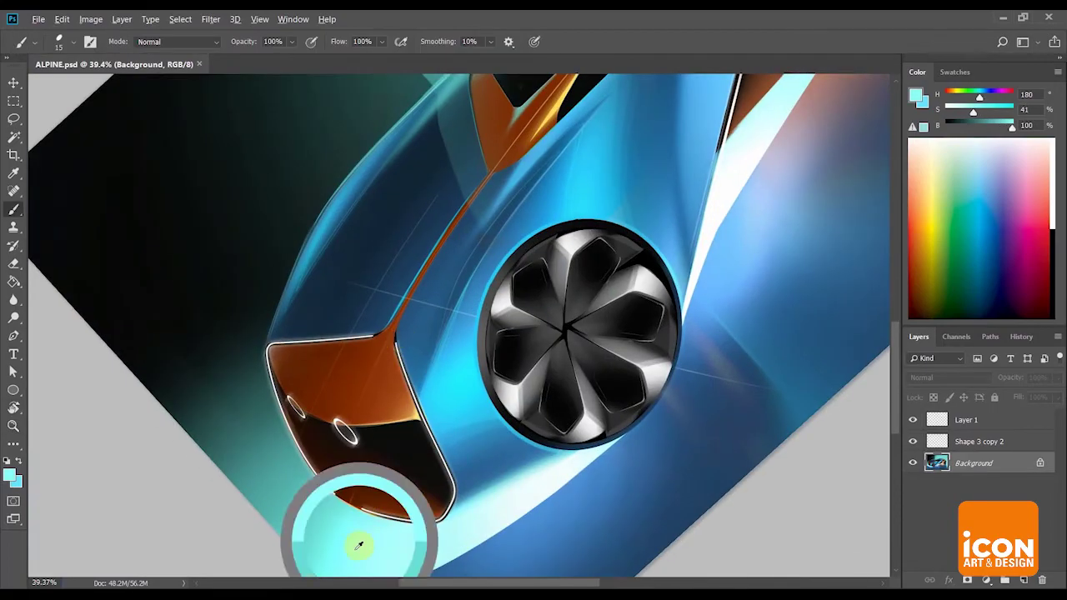
pyautogui.moveTo(391, 418); pyautogui.dragTo(391, 410)
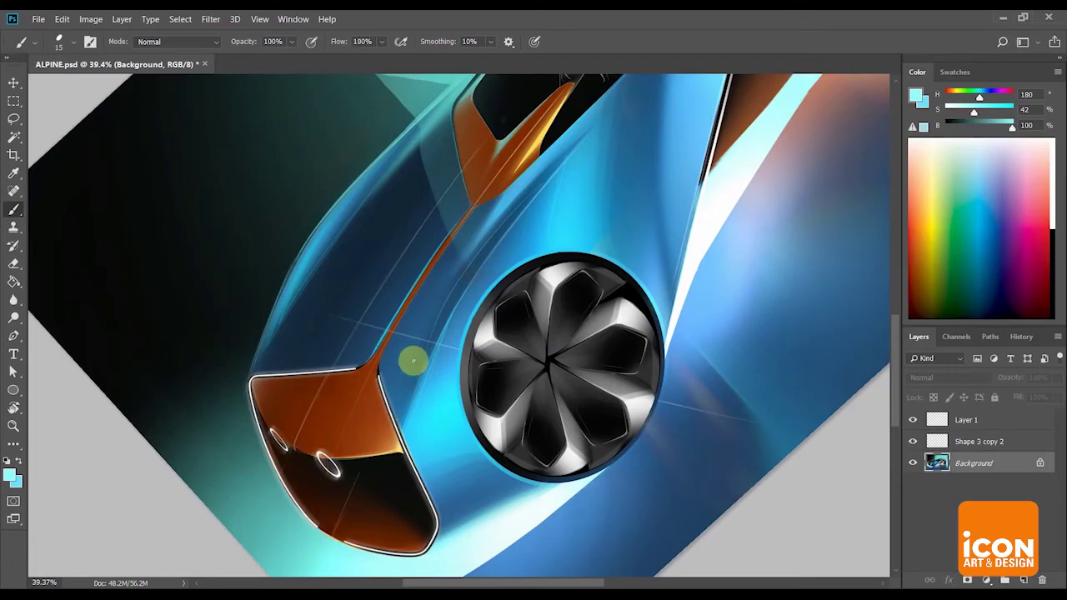
# Examine the rear deck, rear wheel and whole rendering at different rotations and magnifications.
pyautogui.press('r')
pyautogui.moveTo(520, 229); pyautogui.dragTo(562, 361)
pyautogui.hotkey('ctrl', '0')
pyautogui.moveTo(674, 295)
pyautogui.mouseDown()
pyautogui.moveTo(663, 237)
pyautogui.moveTo(701, 246)
pyautogui.moveTo(644, 150)
pyautogui.mouseUp()
pyautogui.press('z')
pyautogui.moveTo(559, 214); pyautogui.dragTo(634, 220)
pyautogui.press('r')
pyautogui.moveTo(643, 221); pyautogui.dragTo(620, 188)
pyautogui.moveTo(638, 194); pyautogui.dragTo(626, 261)
pyautogui.press('b')
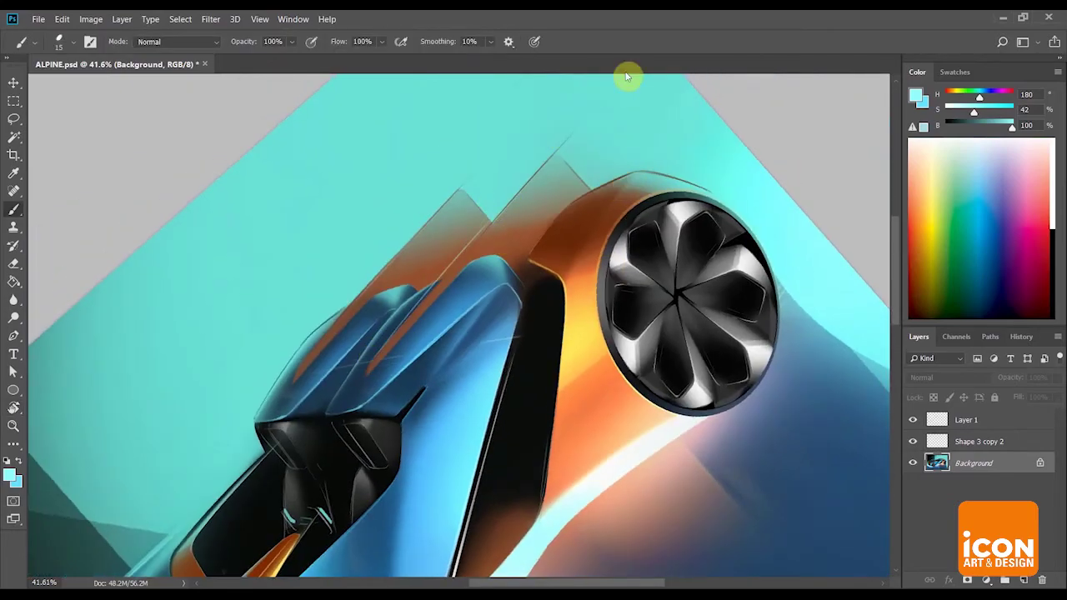
pyautogui.press('r')
pyautogui.moveTo(581, 148); pyautogui.dragTo(704, 253)
pyautogui.press('z')
pyautogui.moveTo(704, 252); pyautogui.dragTo(655, 274)
pyautogui.press('r')
pyautogui.moveTo(715, 230); pyautogui.dragTo(666, 263)
pyautogui.press('z')
pyautogui.press('r')
pyautogui.moveTo(737, 245); pyautogui.dragTo(742, 250)
pyautogui.press('z')
pyautogui.moveTo(694, 324); pyautogui.dragTo(705, 333)
pyautogui.click(686, 328)
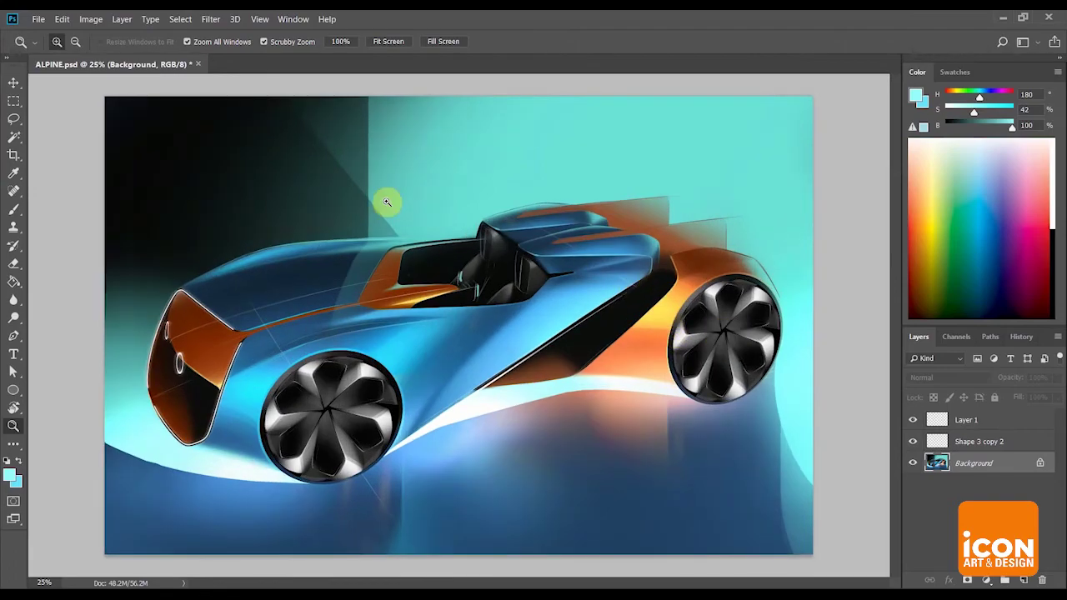
# Open TEXTURES.psd from the PRACTICES folder inside Term 3.5.
pyautogui.click(38, 19)
pyautogui.click(50, 43)
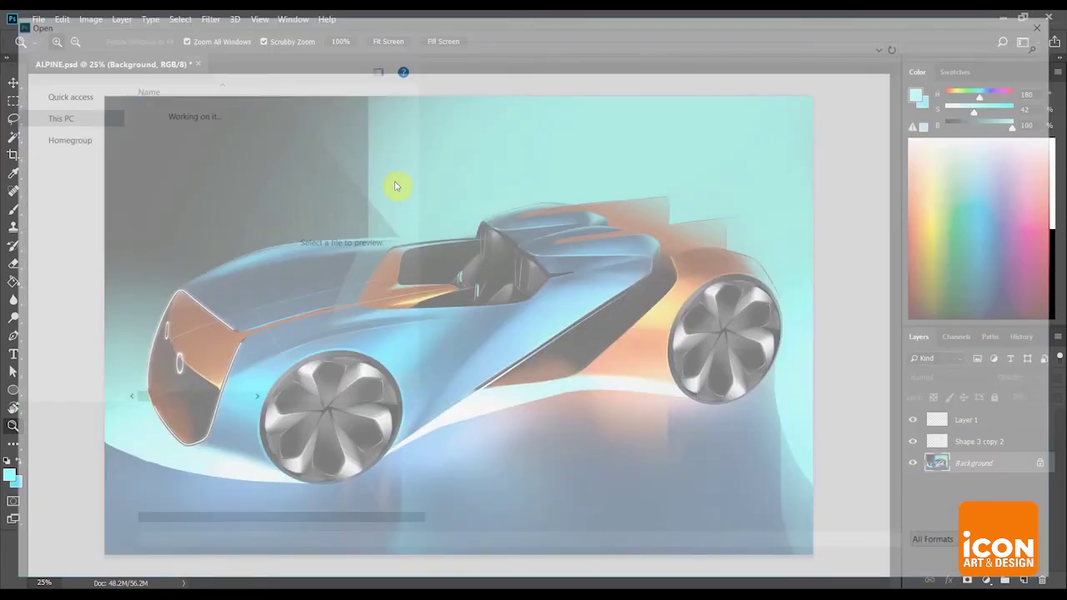
pyautogui.click(204, 43)
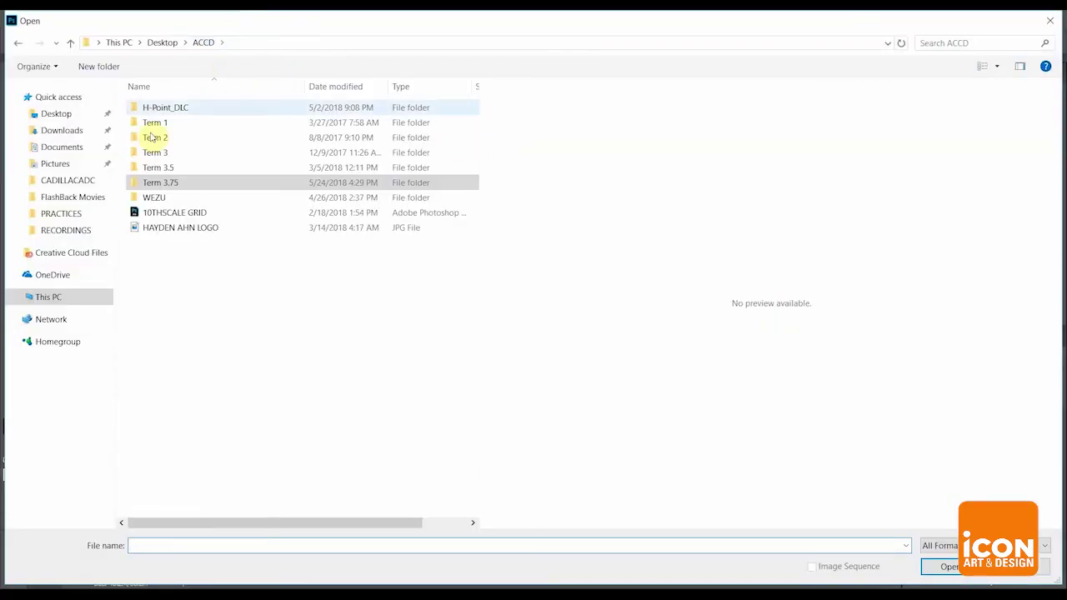
pyautogui.doubleClick(172, 168)
pyautogui.doubleClick(163, 153)
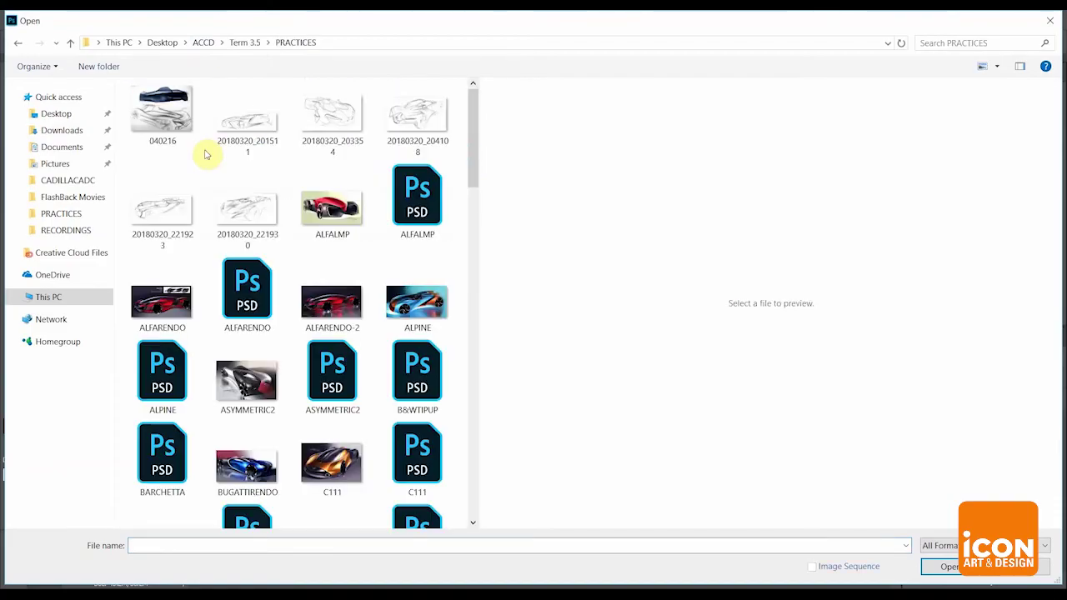
pyautogui.moveTo(471, 141); pyautogui.dragTo(453, 536)
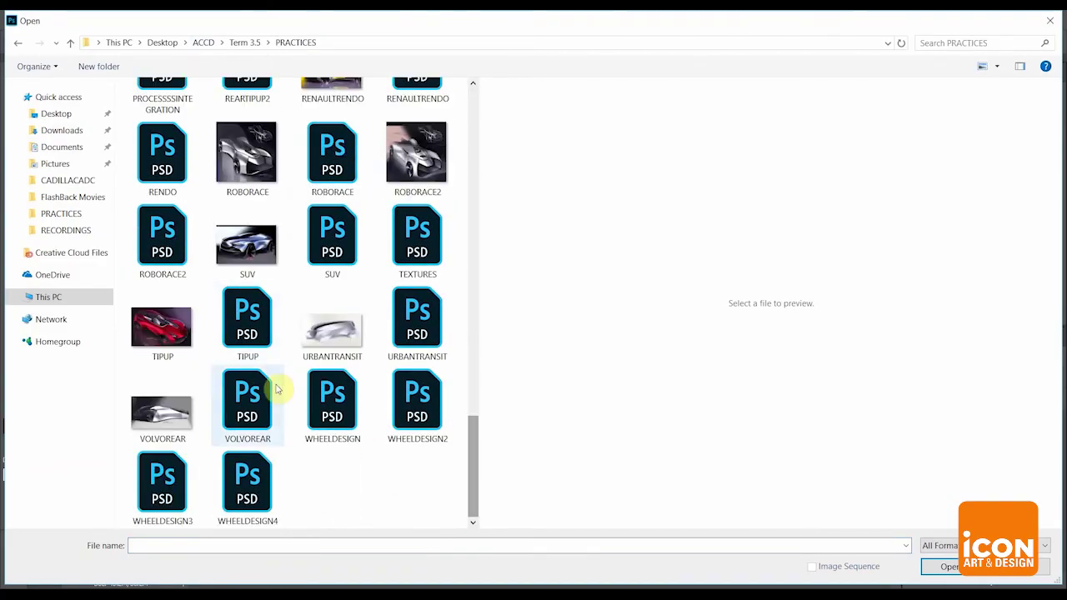
pyautogui.doubleClick(417, 238)
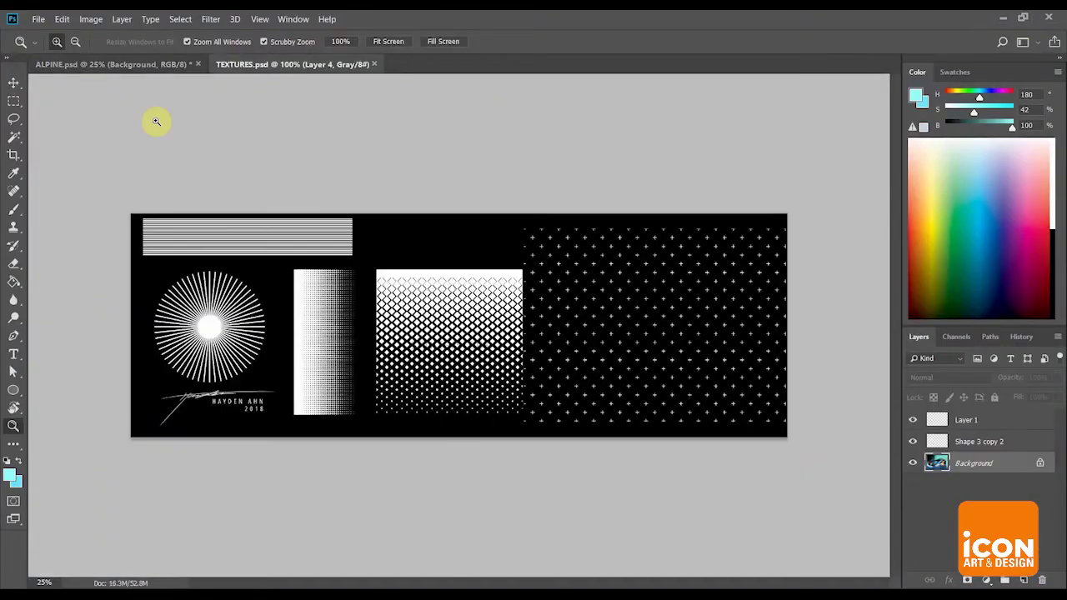
# Duplicate the SIGNATURE layer from TEXTURES.psd into ALPINE.psd and switch back to the car rendering.
pyautogui.click(15, 83)
pyautogui.click(967, 492)
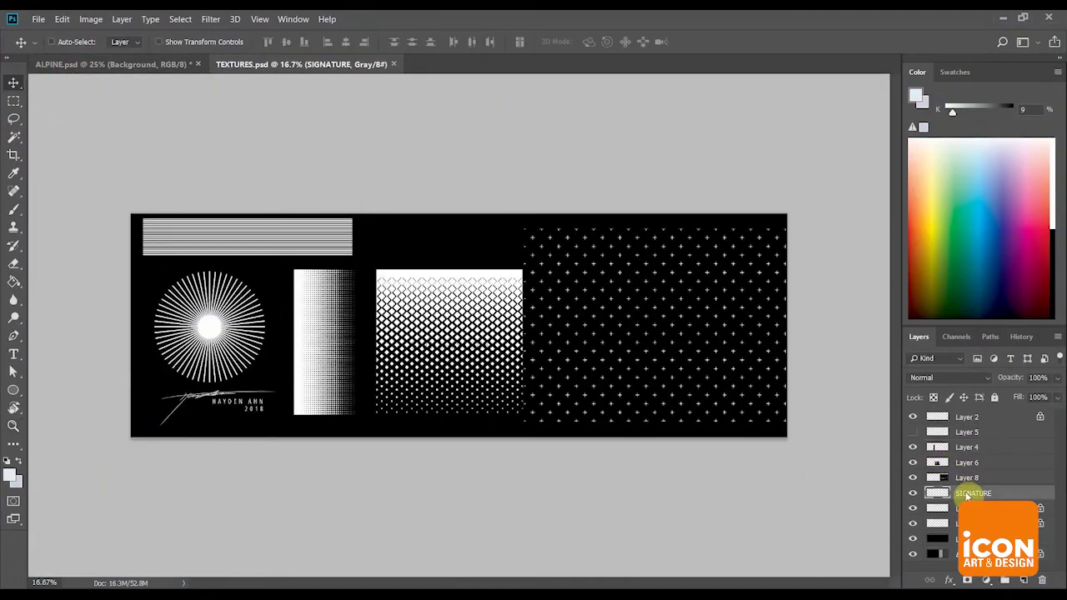
pyautogui.rightClick(967, 491)
pyautogui.click(842, 100)
pyautogui.click(520, 221)
pyautogui.click(523, 231)
pyautogui.click(639, 167)
pyautogui.click(133, 63)
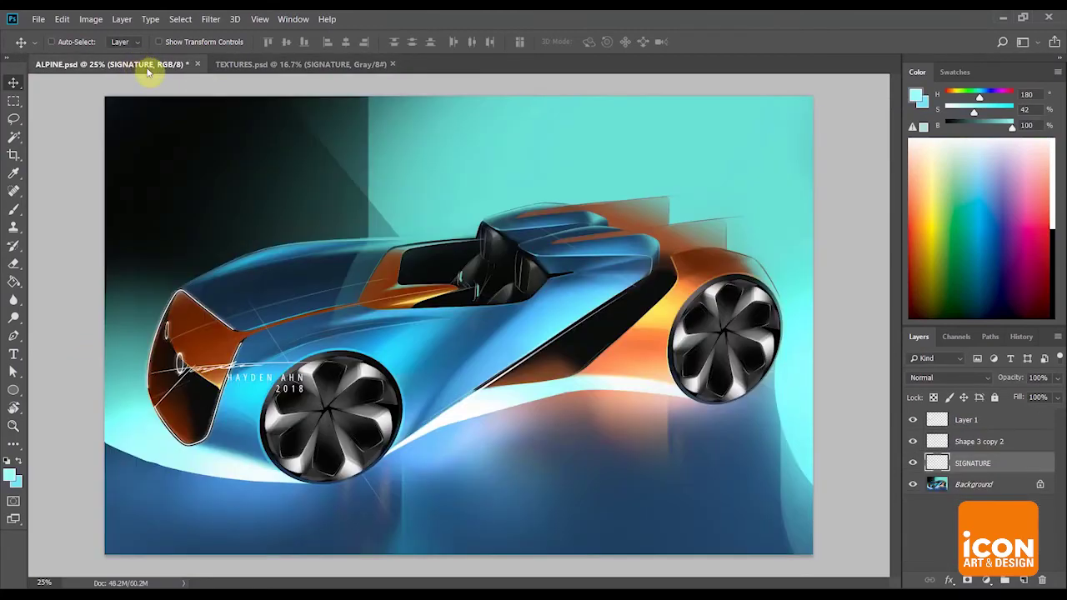
# Move the signature off the front wheel onto the blue floor beneath the car, between the two wheels.
pyautogui.hotkey('ctrl', 't')
pyautogui.moveTo(286, 381)
pyautogui.mouseDown()
pyautogui.moveTo(673, 447)
pyautogui.moveTo(622, 457)
pyautogui.moveTo(635, 458)
pyautogui.mouseUp()
pyautogui.press('Return')
pyautogui.press('z')
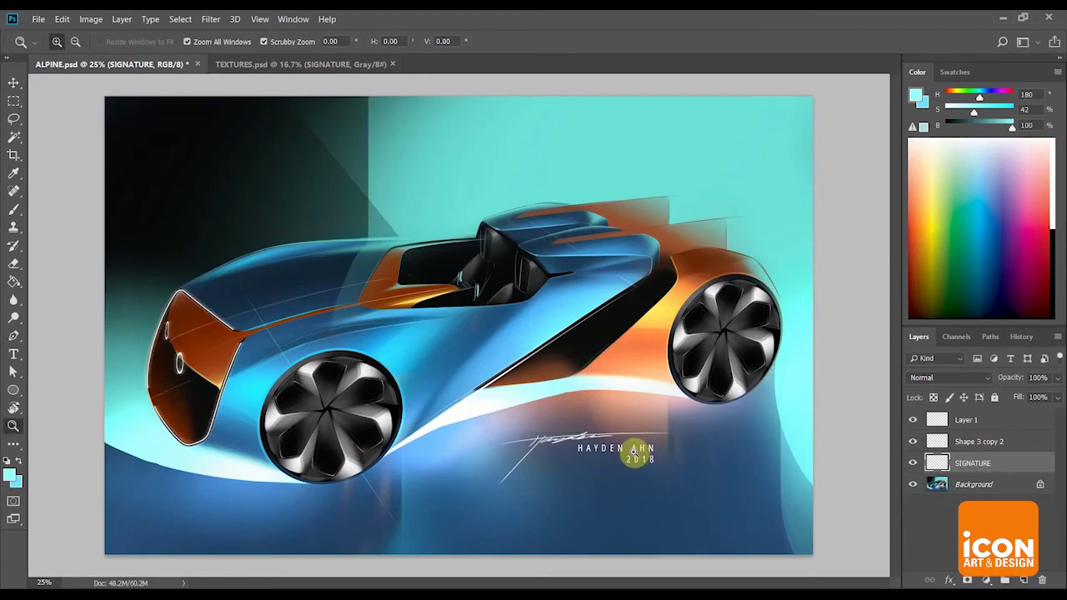
# Crop the rendering to a 17:9 ratio at full width, trimming the upper and lower edges around the car.
pyautogui.click(14, 155)
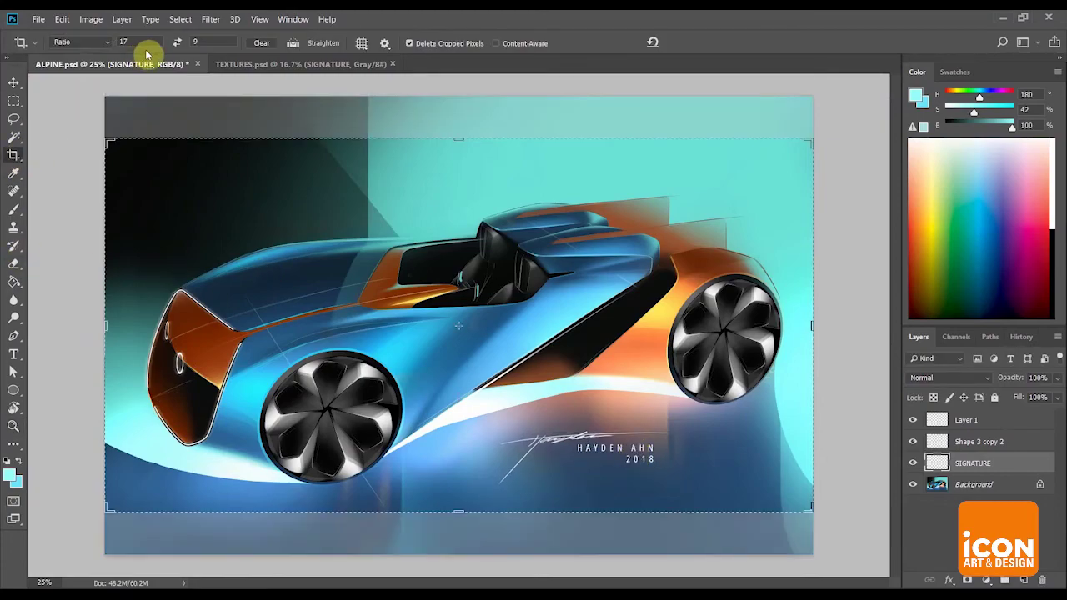
pyautogui.moveTo(695, 321)
pyautogui.mouseDown()
pyautogui.moveTo(696, 305)
pyautogui.moveTo(691, 317)
pyautogui.mouseUp()
pyautogui.press('Escape')
# Scale the signature up to about 113.6% in place.
pyautogui.hotkey('ctrl', 't')
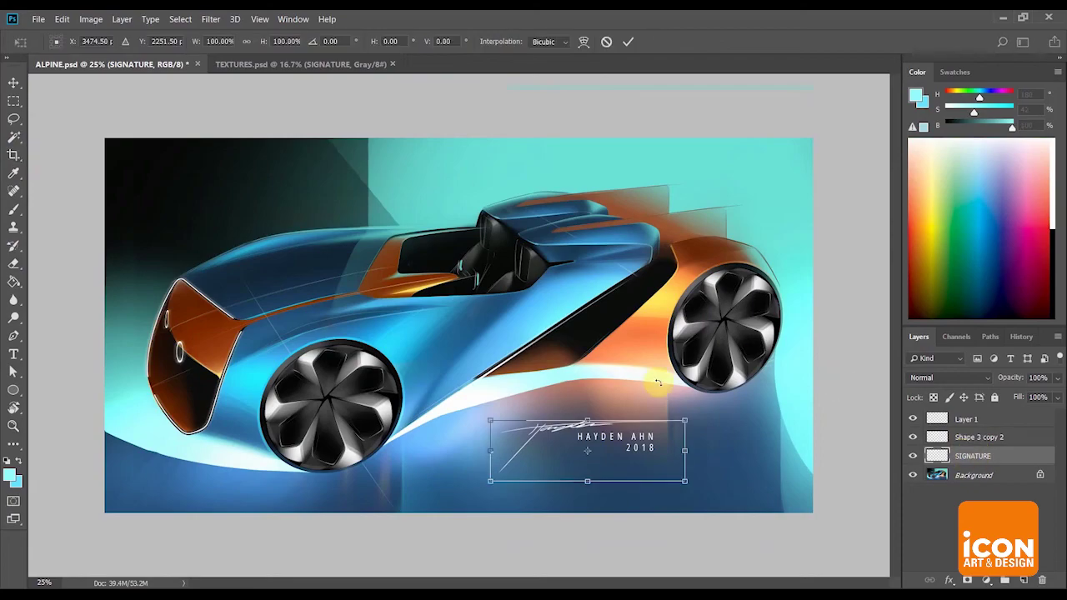
pyautogui.moveTo(686, 421); pyautogui.dragTo(707, 419)
pyautogui.press('Return')
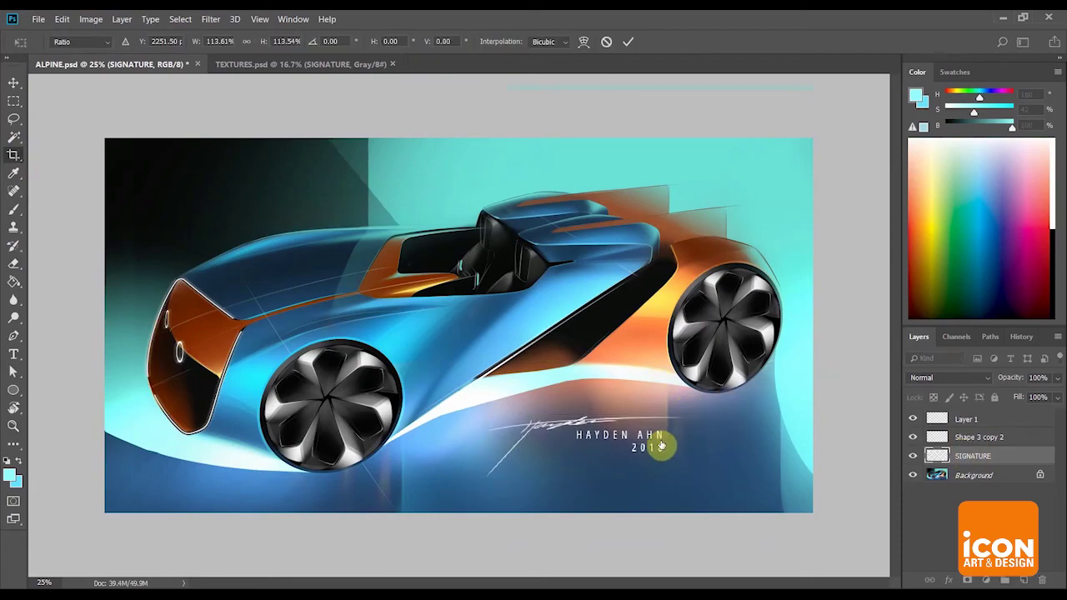
# Save the cropped and signed ALPINE.psd document.
pyautogui.press('z')
pyautogui.keyDown('alt'); pyautogui.click(415, 269); pyautogui.keyUp('alt')
pyautogui.click(37, 19)
pyautogui.click(83, 156)
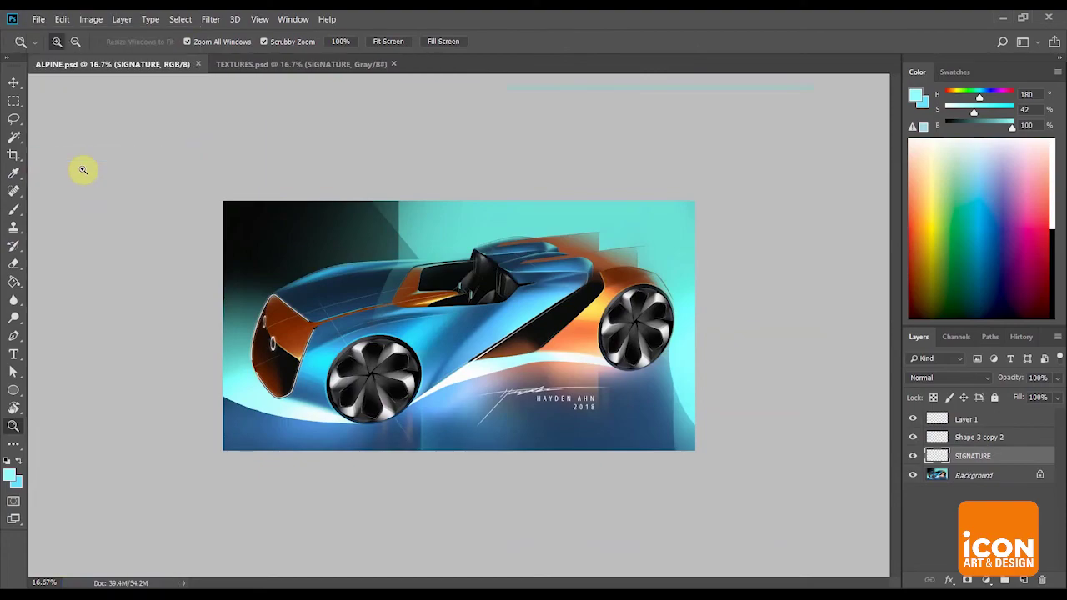
pyautogui.click(235, 259)
pyautogui.click(309, 595)
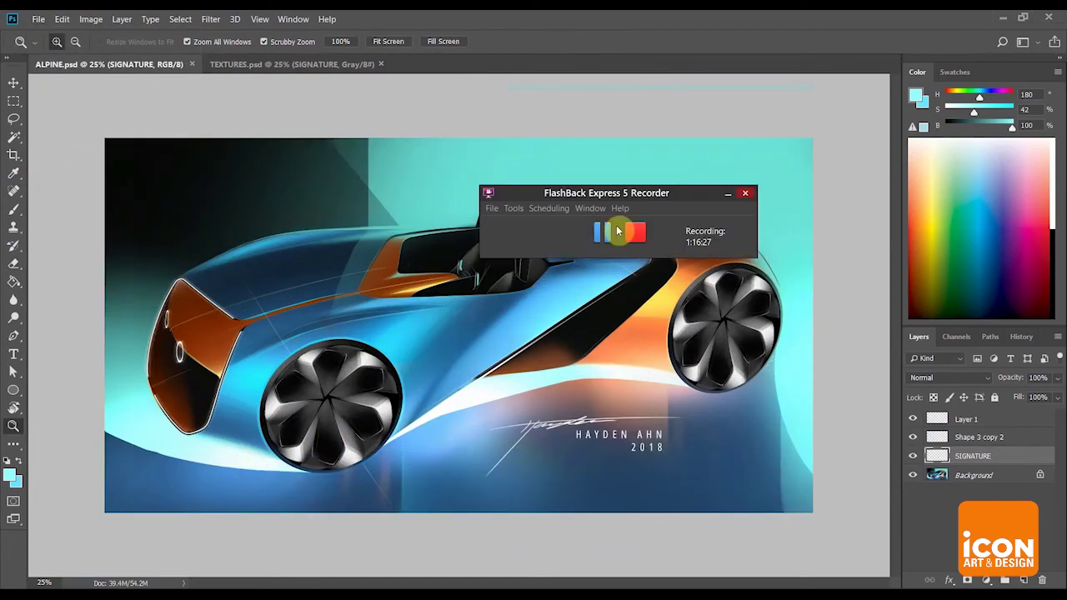